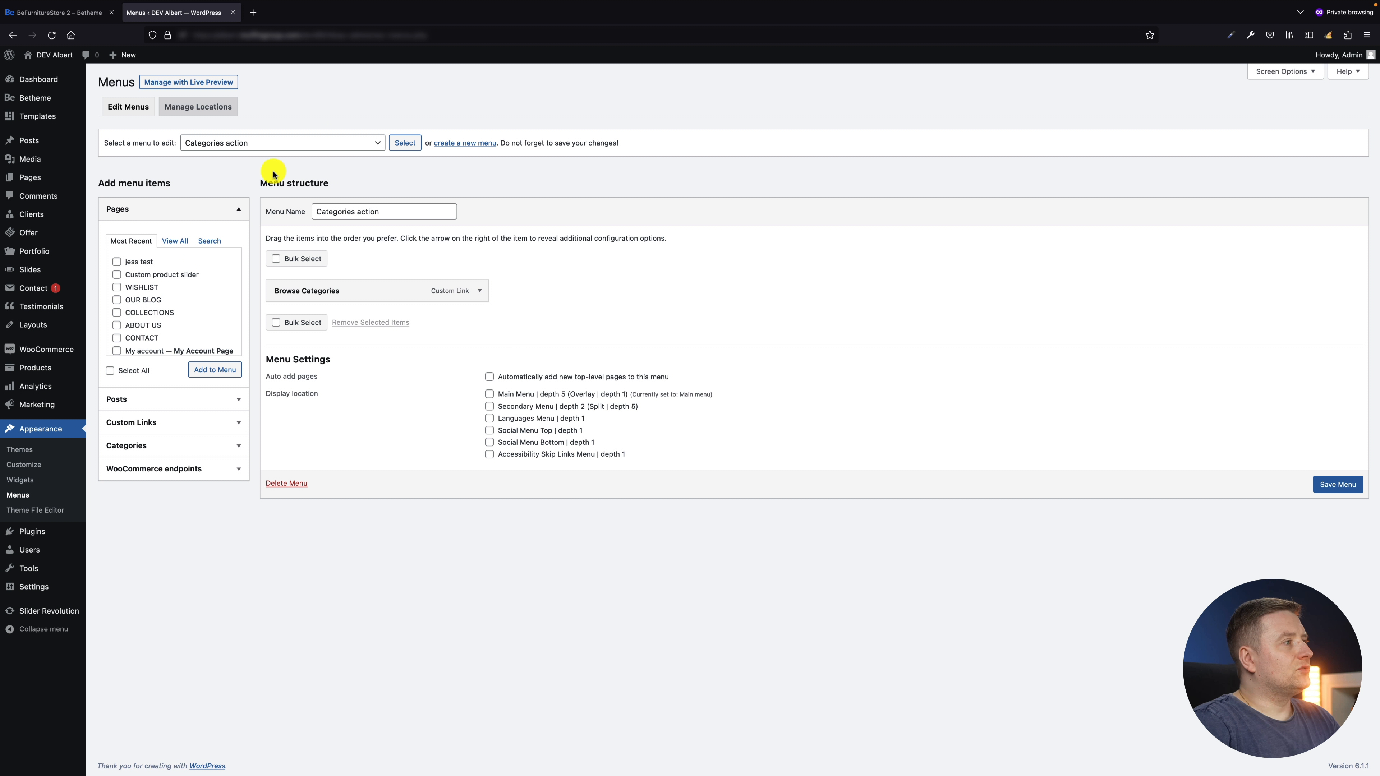
# Create a new menu named "vertical menu"
pyautogui.click(461, 143)
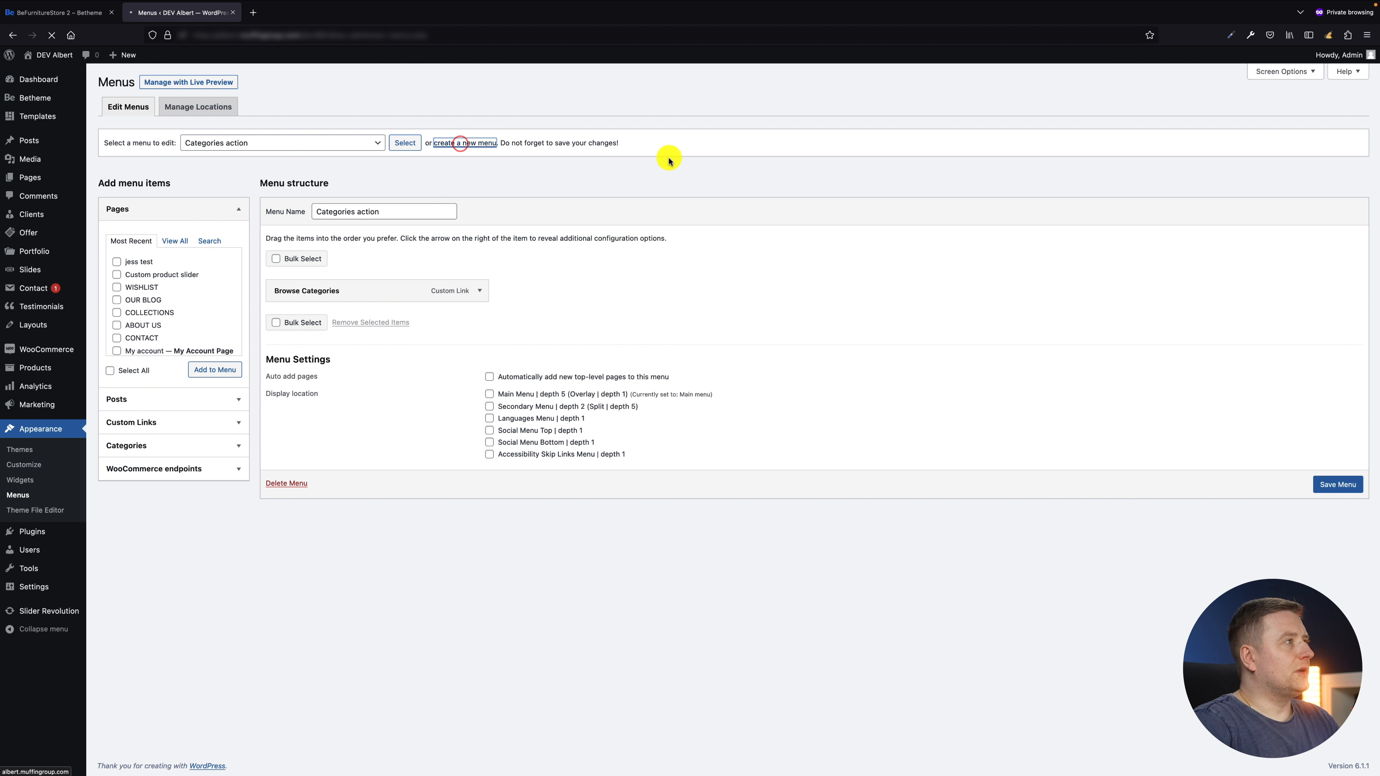
pyautogui.click(367, 216)
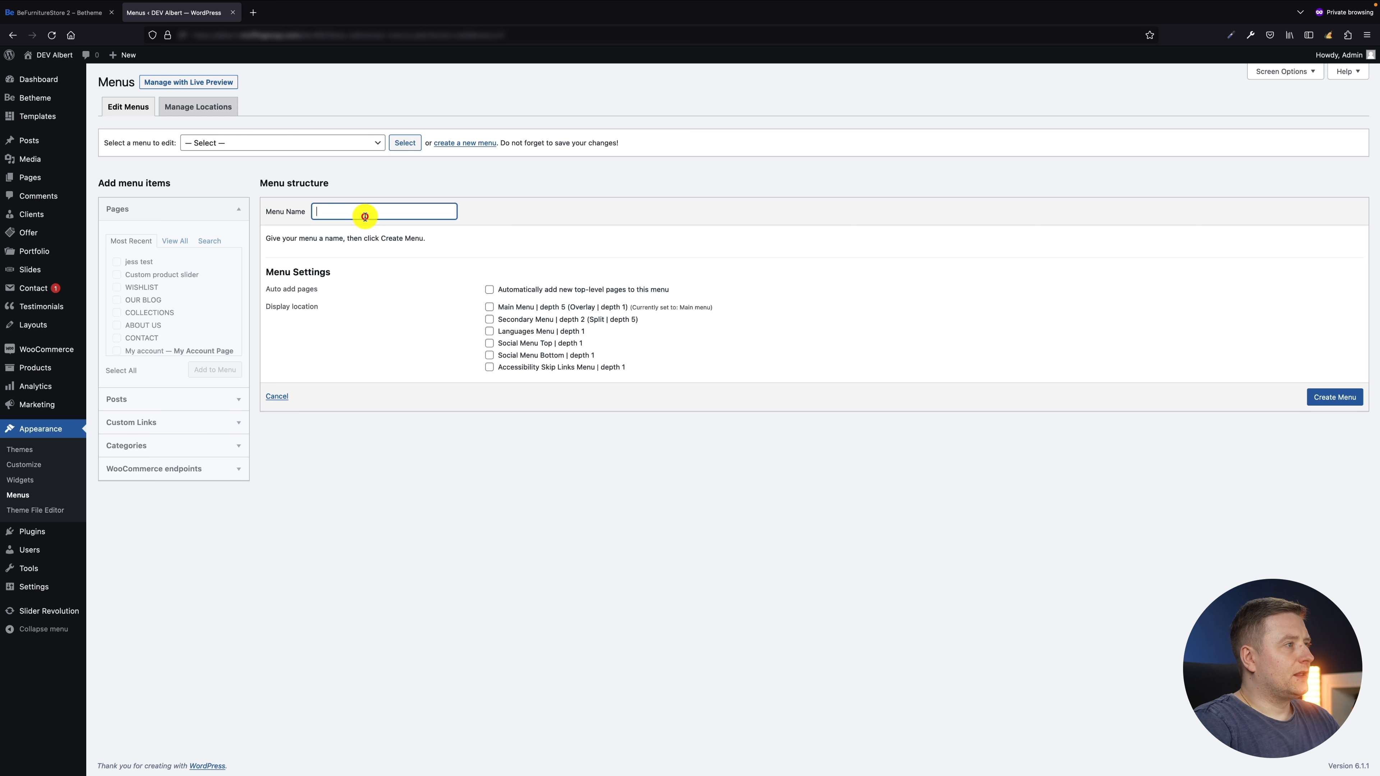
pyautogui.write('ver')
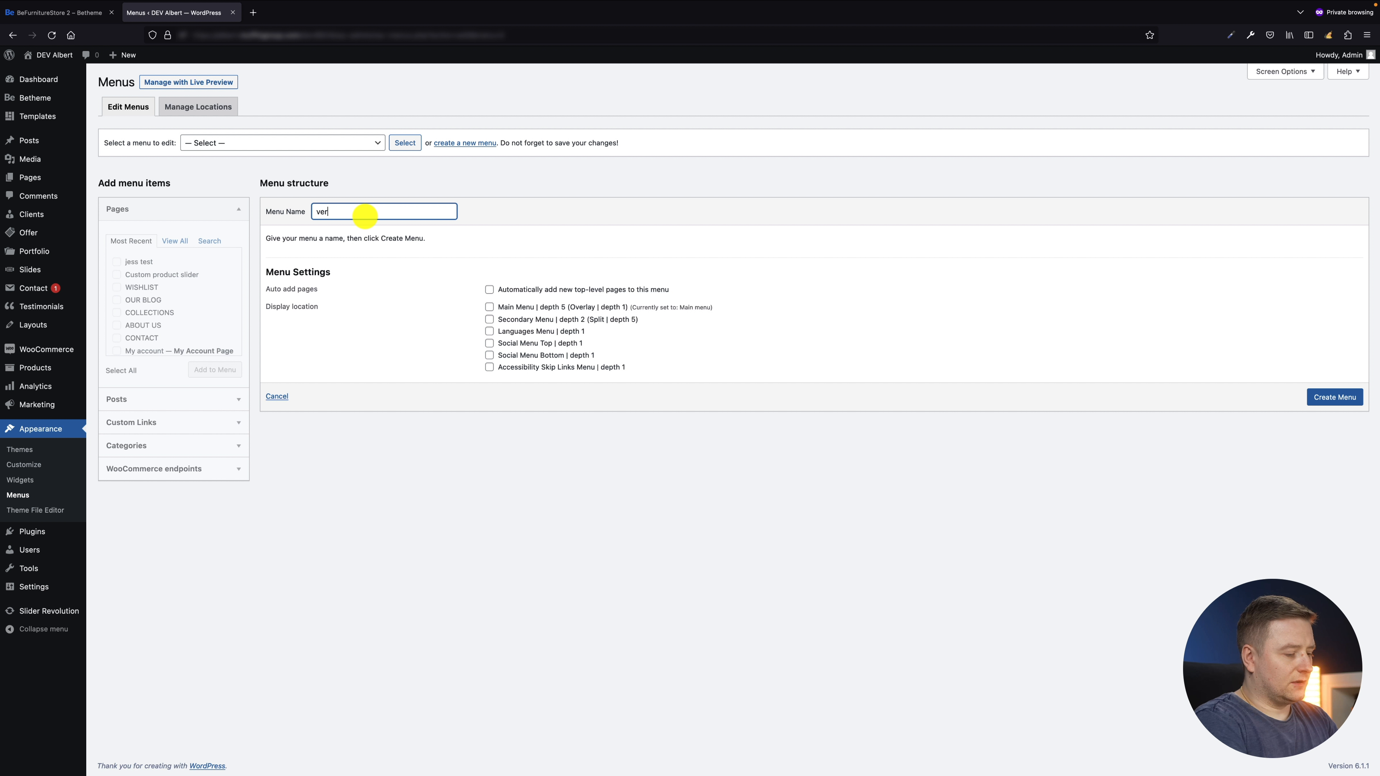
pyautogui.write('tical menu')
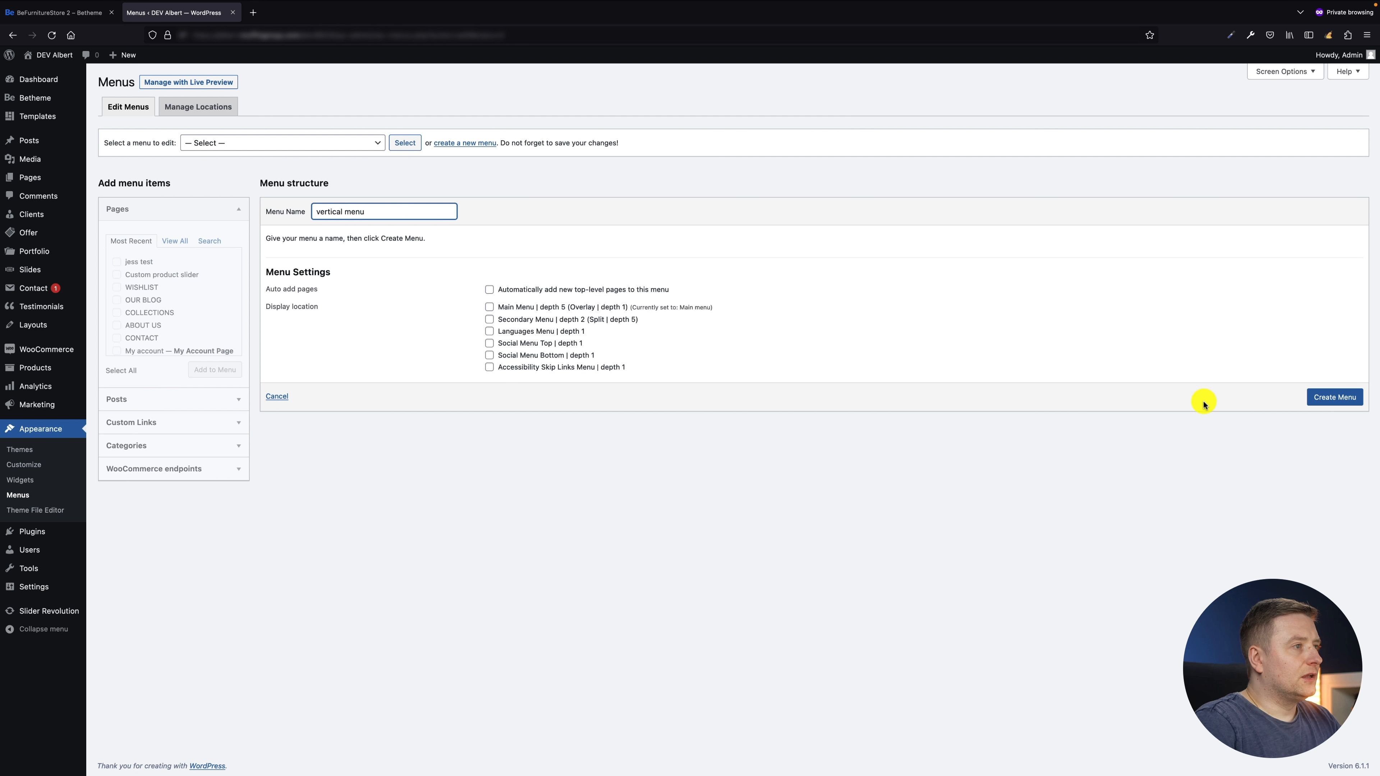
pyautogui.click(1344, 398)
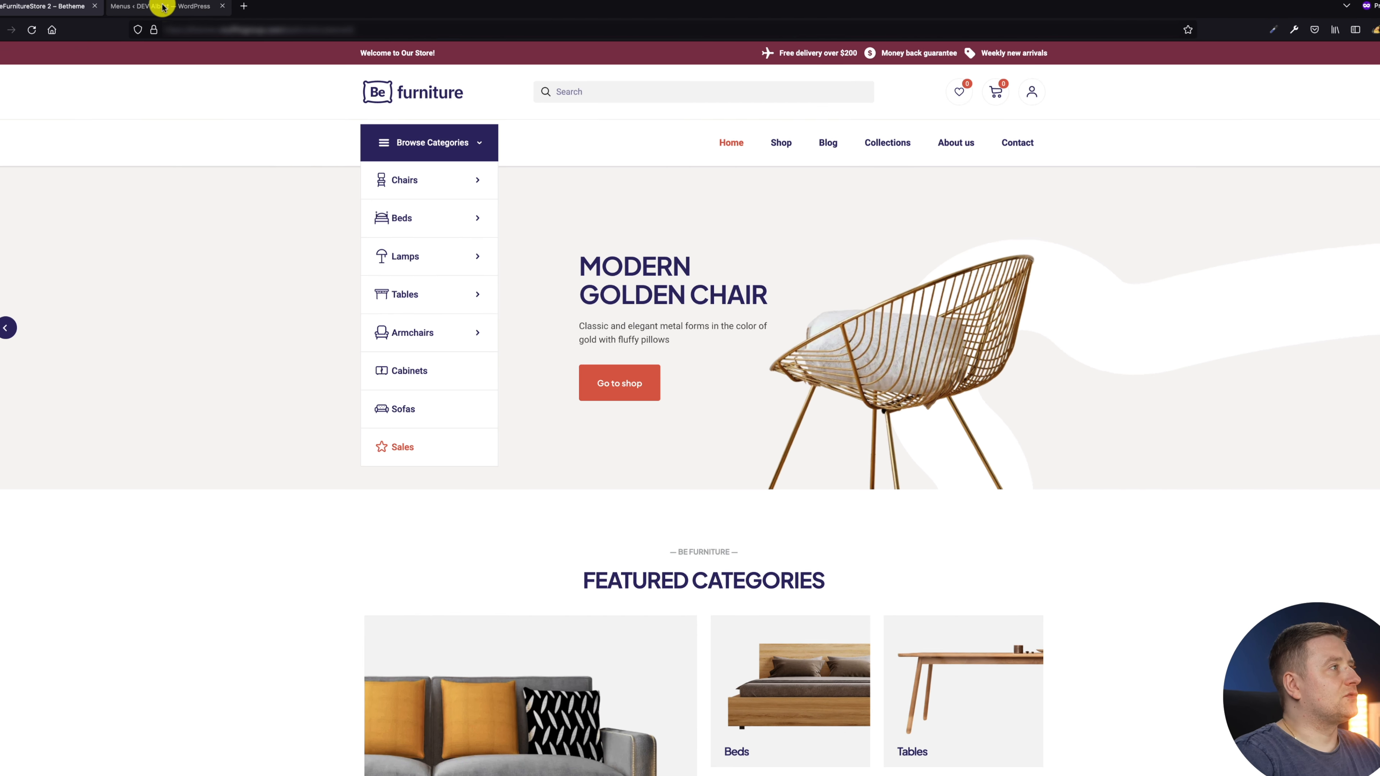
# Add a custom link with the URL # and the link text "Briwse categories" to the vertical menu
pyautogui.click(163, 7)
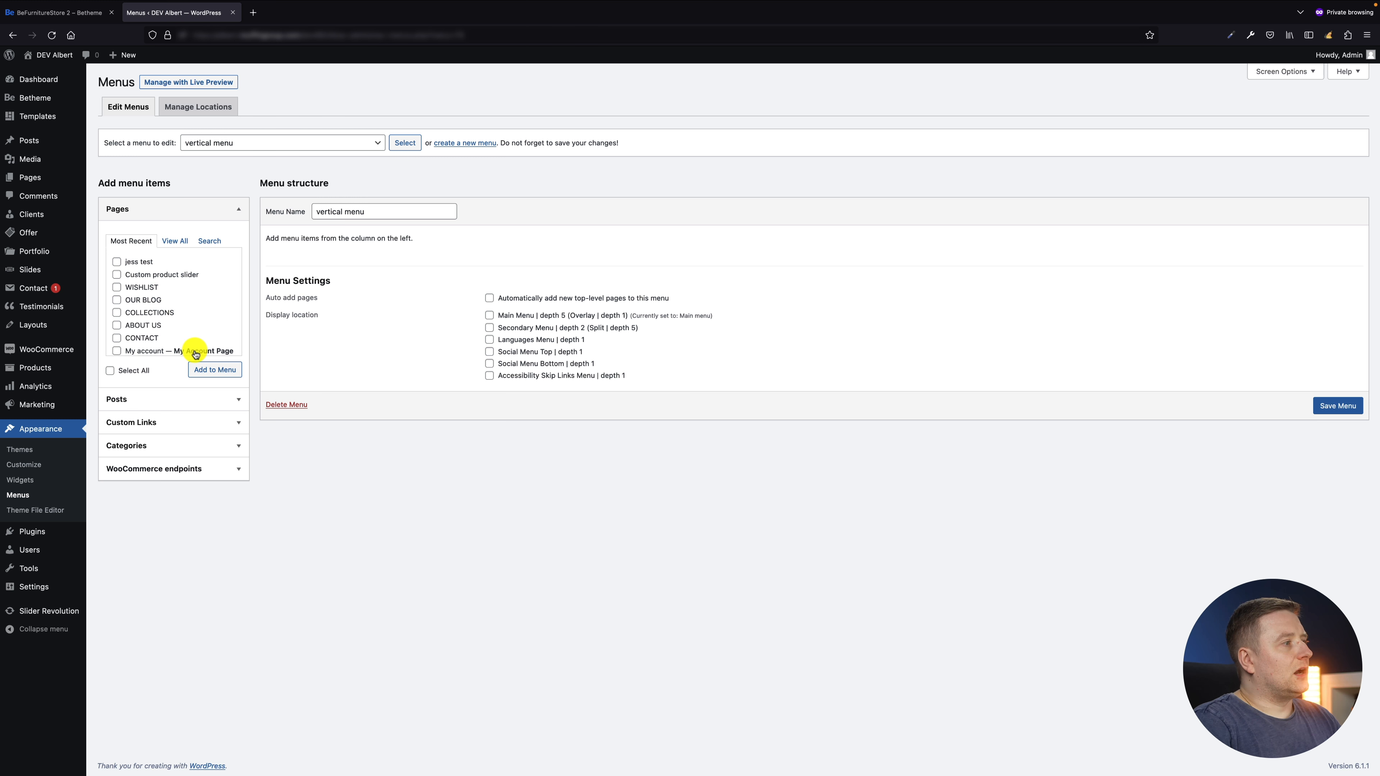
pyautogui.click(235, 428)
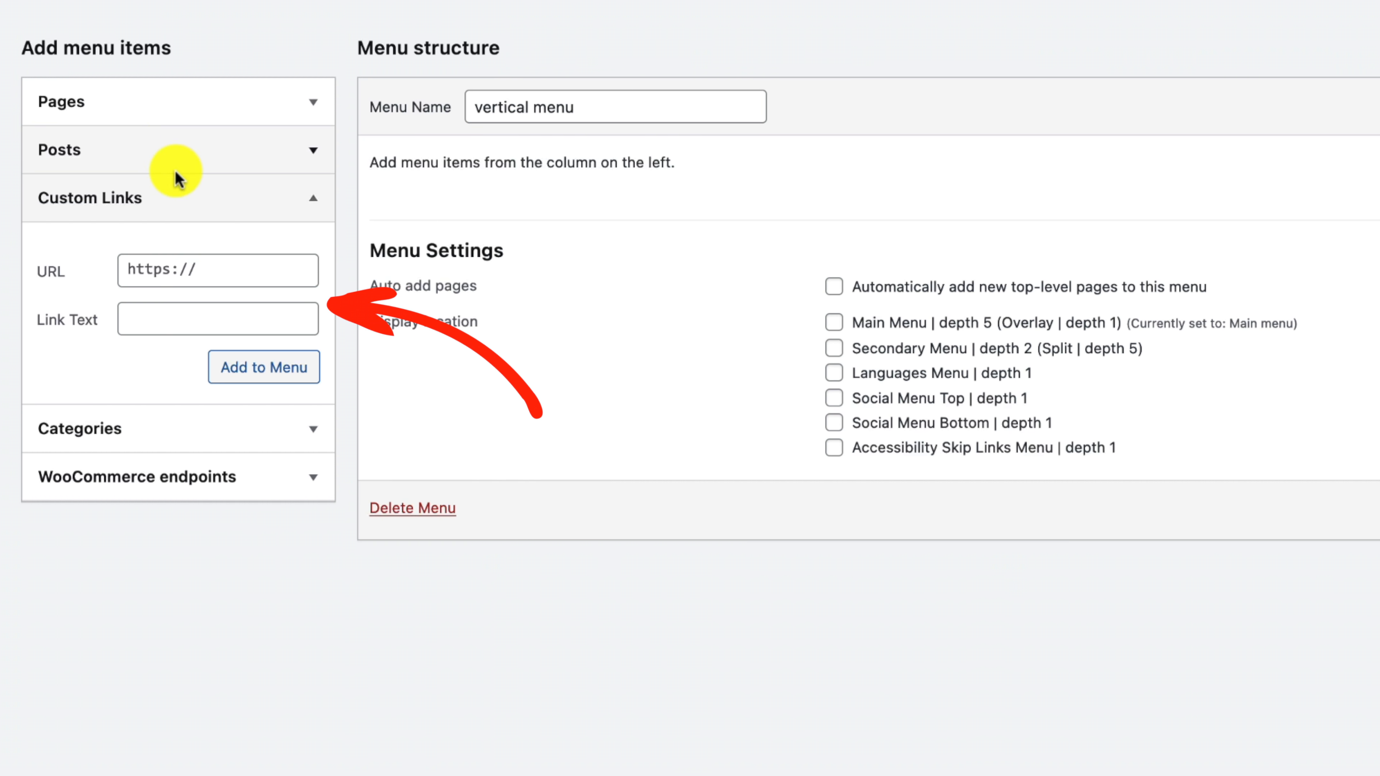
pyautogui.click(198, 268)
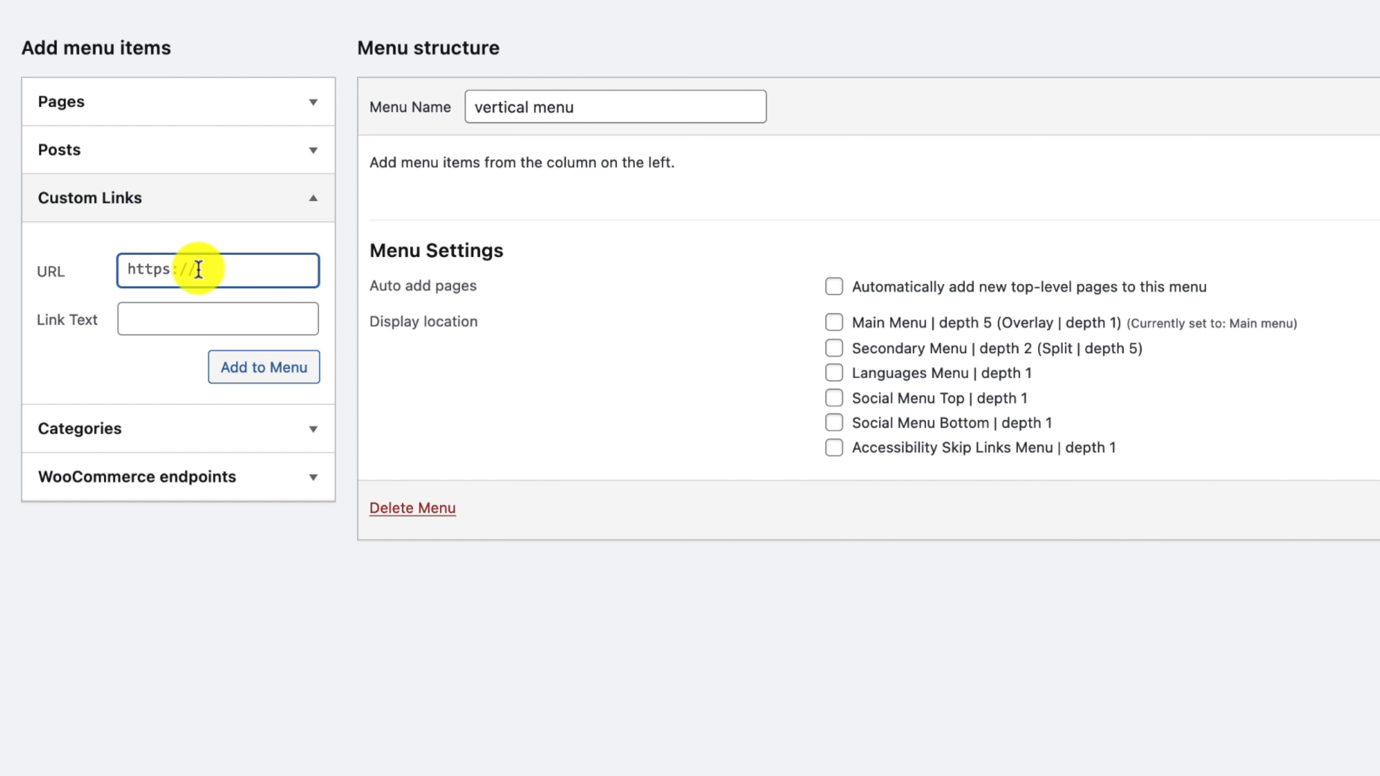
pyautogui.write('#')
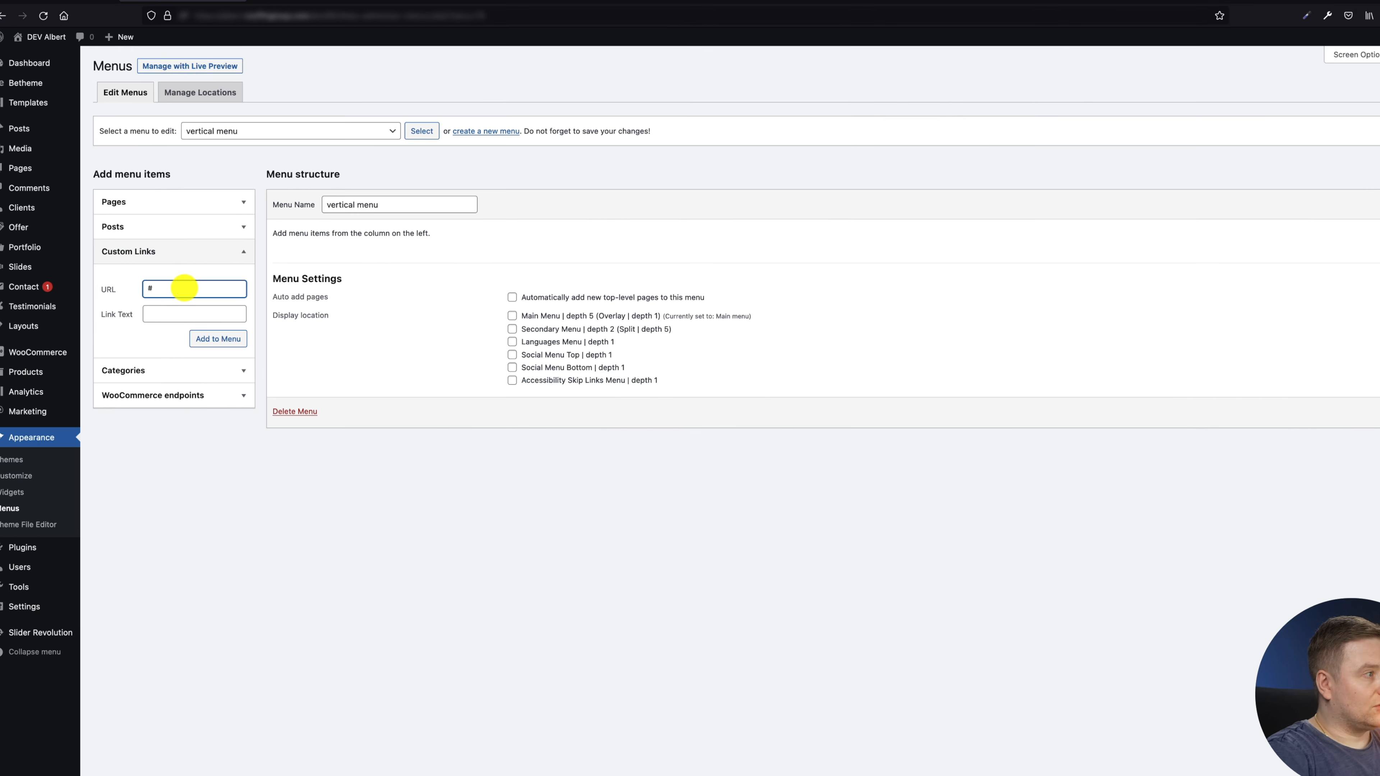
pyautogui.click(175, 311)
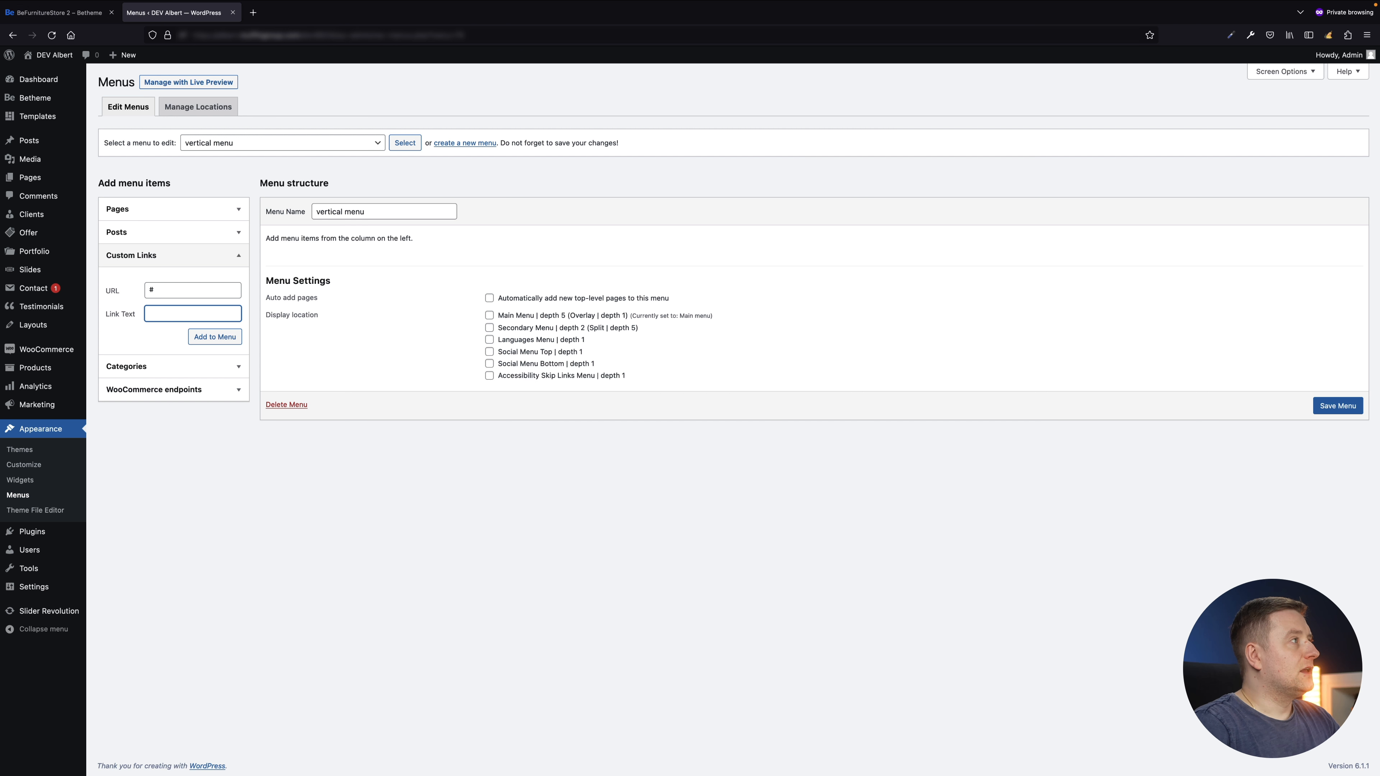
pyautogui.click(43, 12)
pyautogui.click(179, 13)
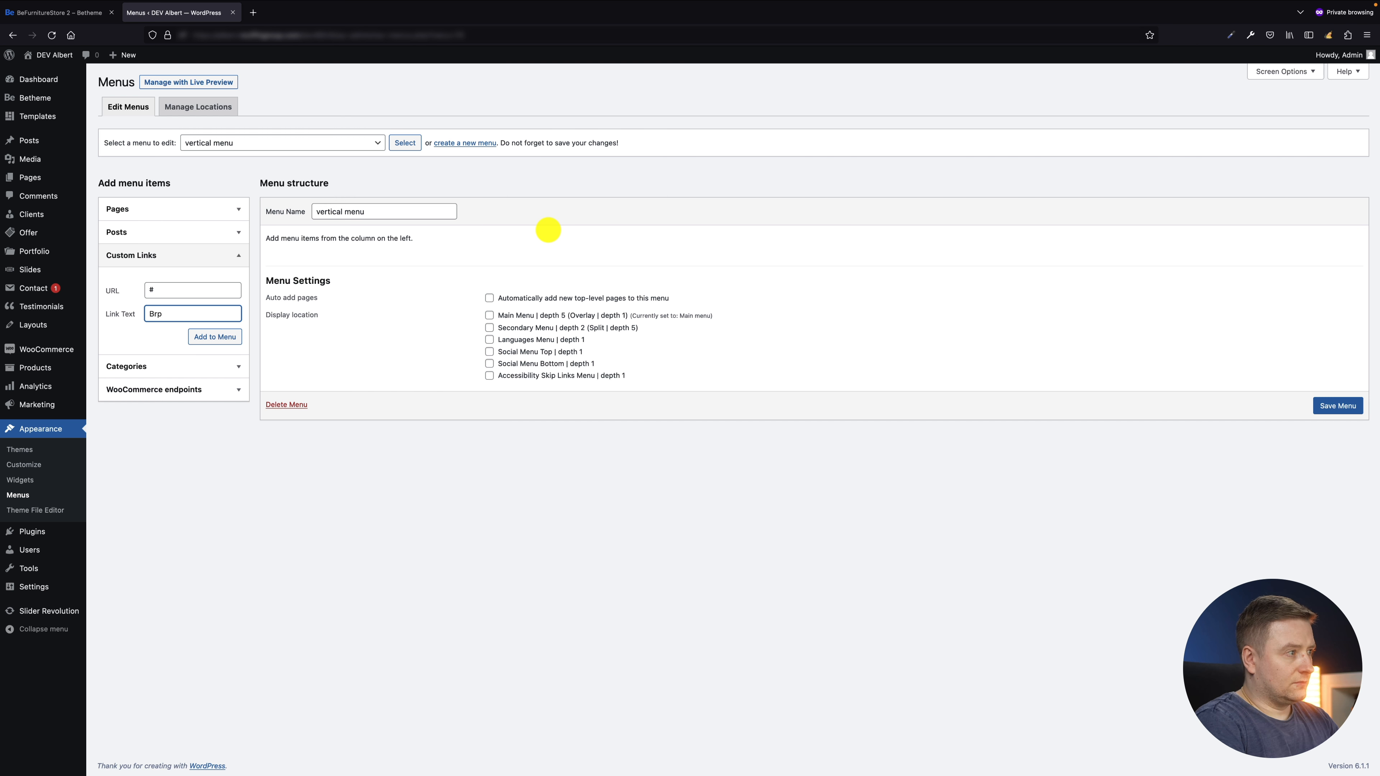
pyautogui.click(212, 338)
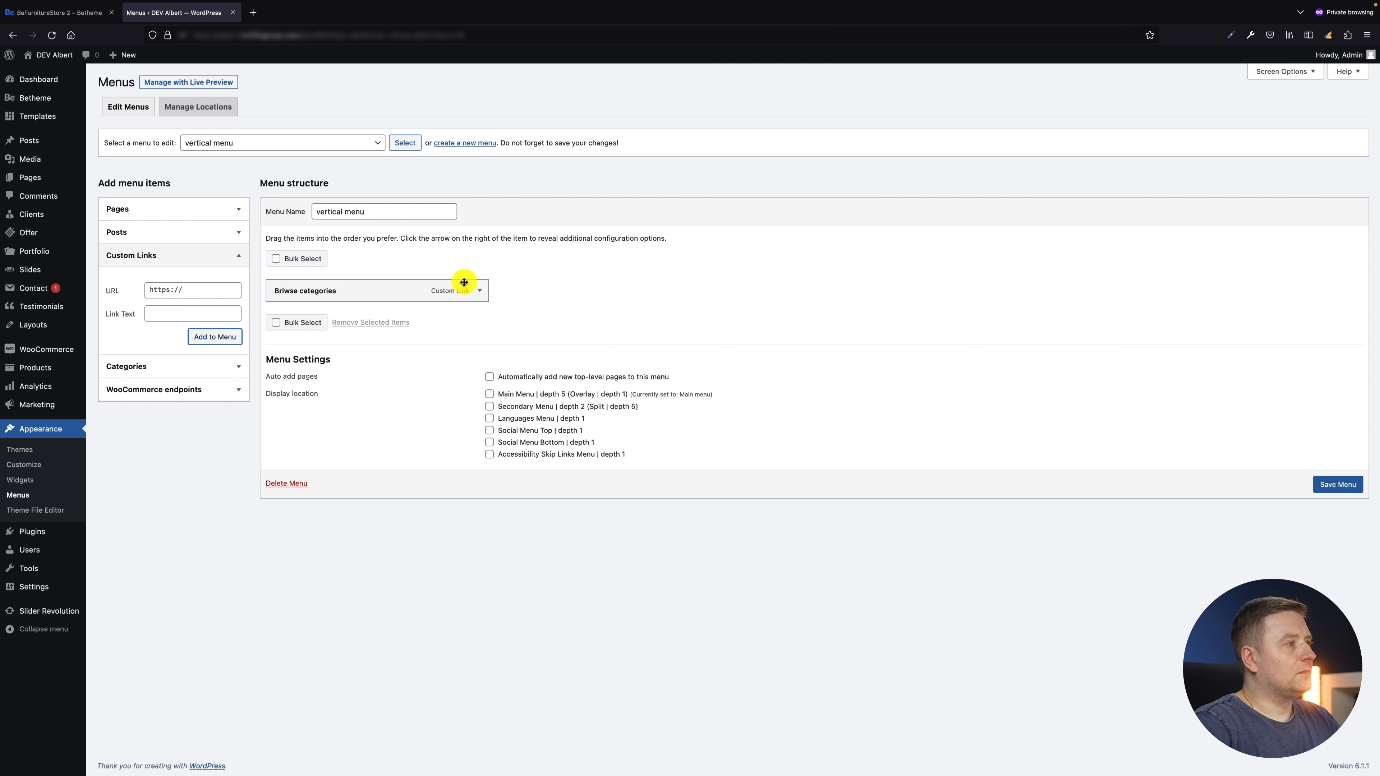
# Clear the URL of the "Briwse categories" menu item
pyautogui.click(472, 288)
pyautogui.click(320, 330)
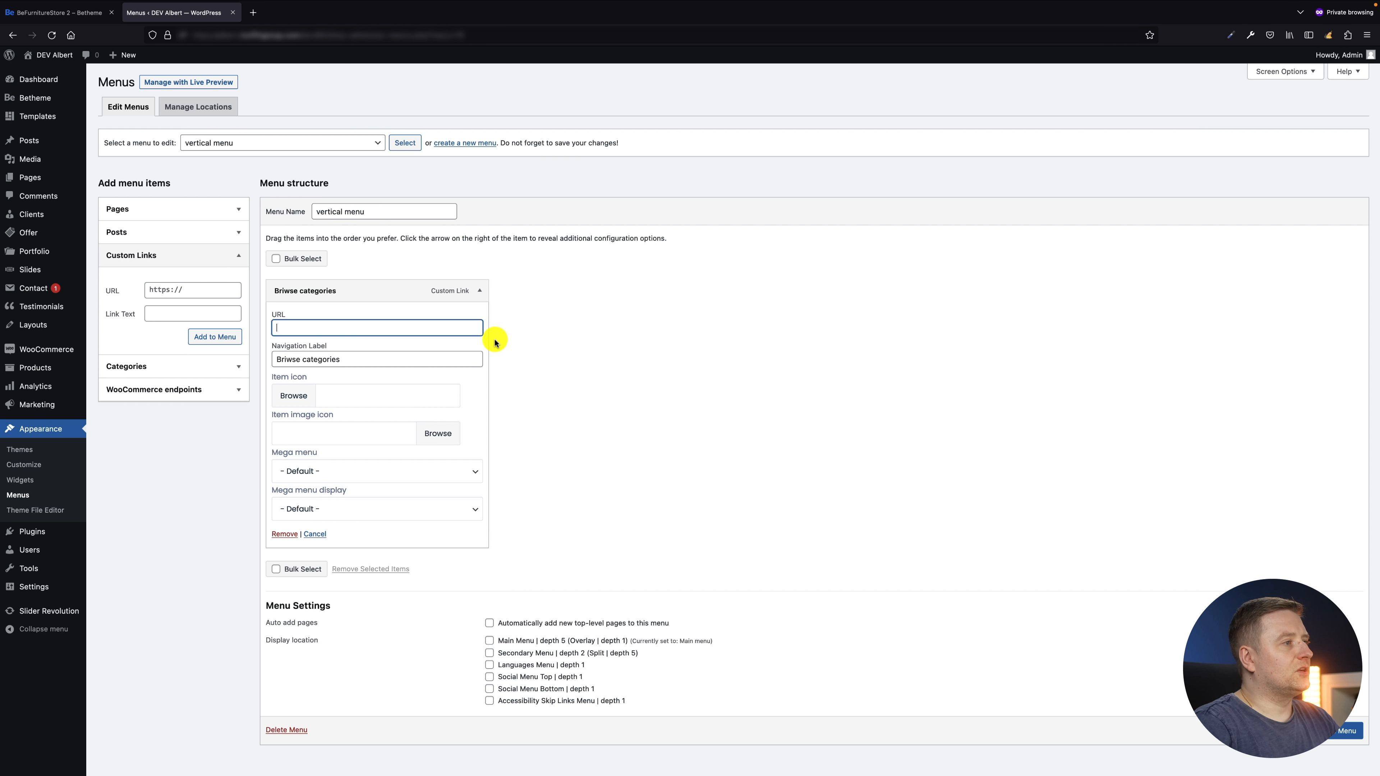
pyautogui.click(477, 291)
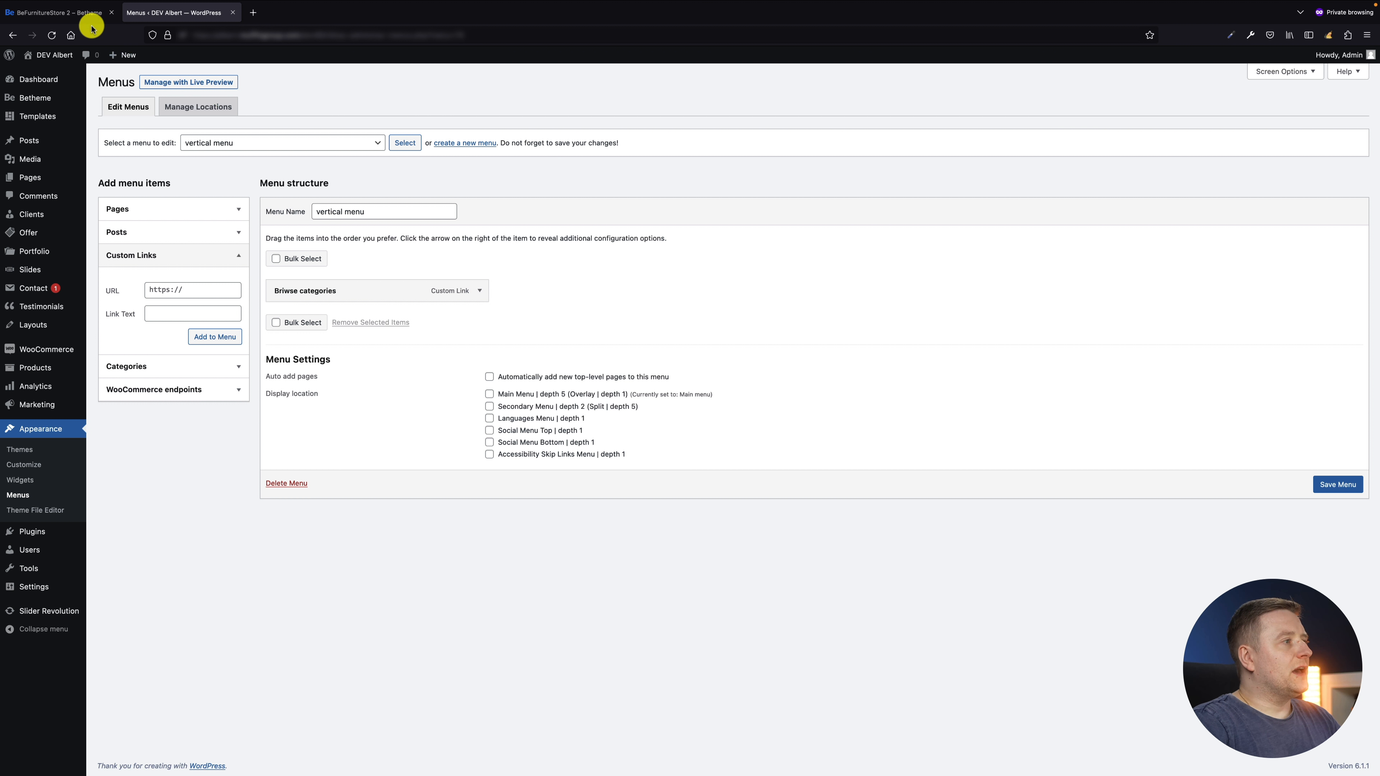
# Correct the custom link's navigation label to "Browse categories" and save the menu
pyautogui.click(87, 13)
pyautogui.click(195, 13)
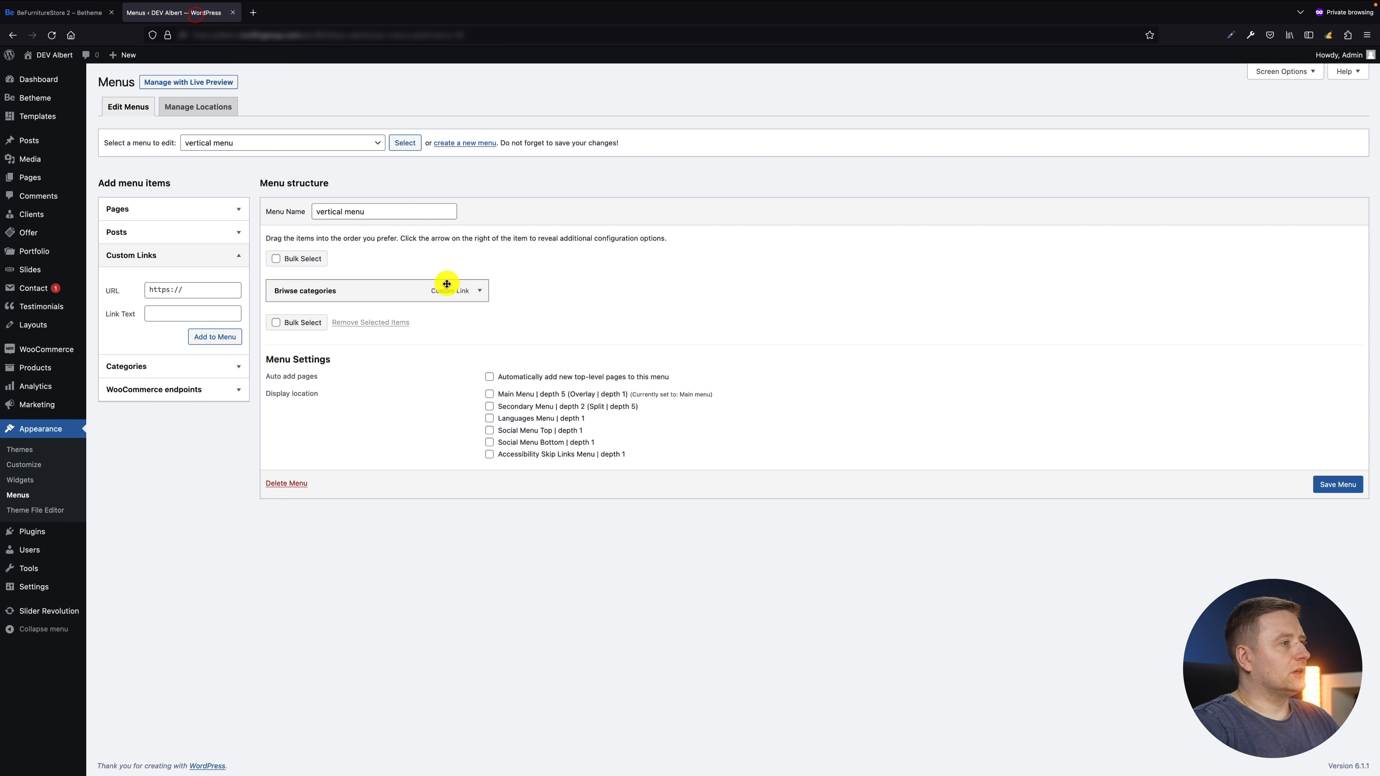
pyautogui.click(479, 290)
pyautogui.doubleClick(285, 361)
pyautogui.write('Browse categories')
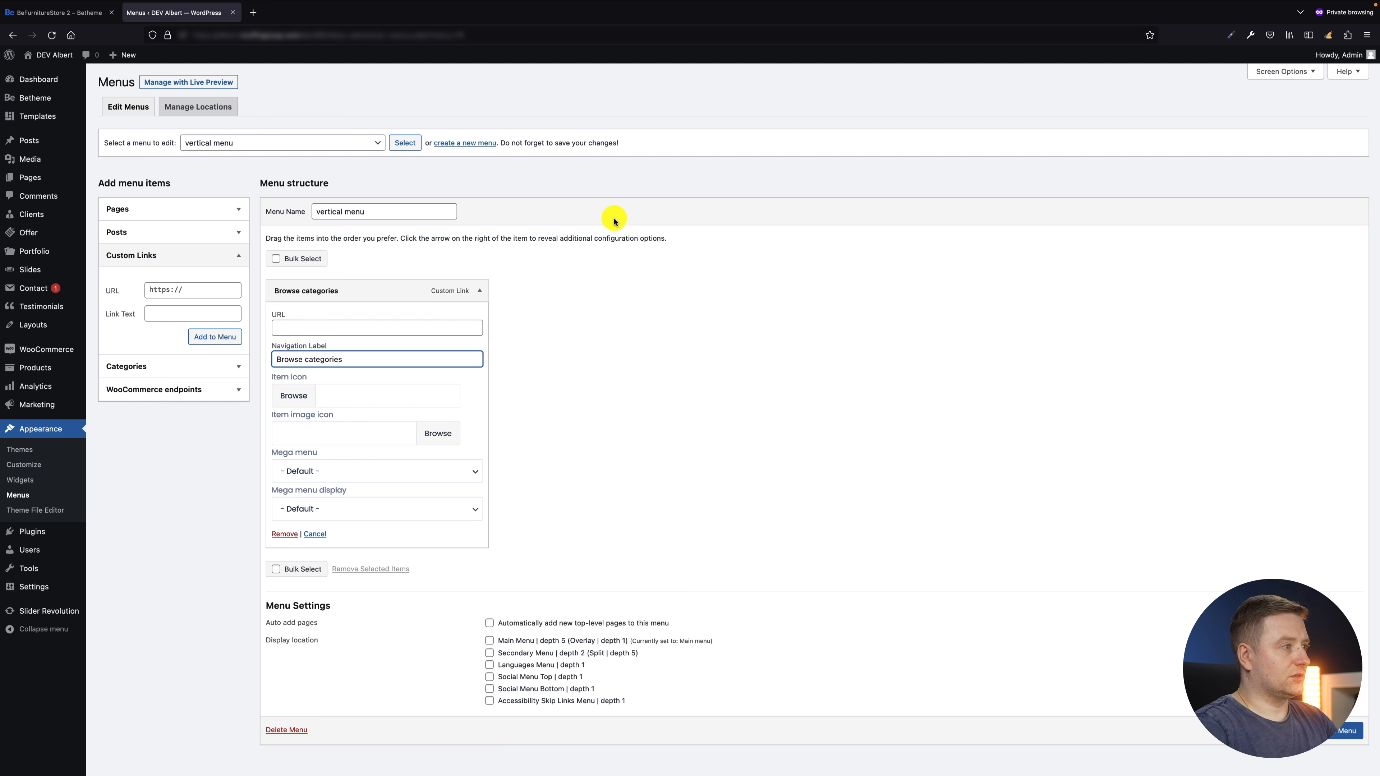
pyautogui.click(1341, 733)
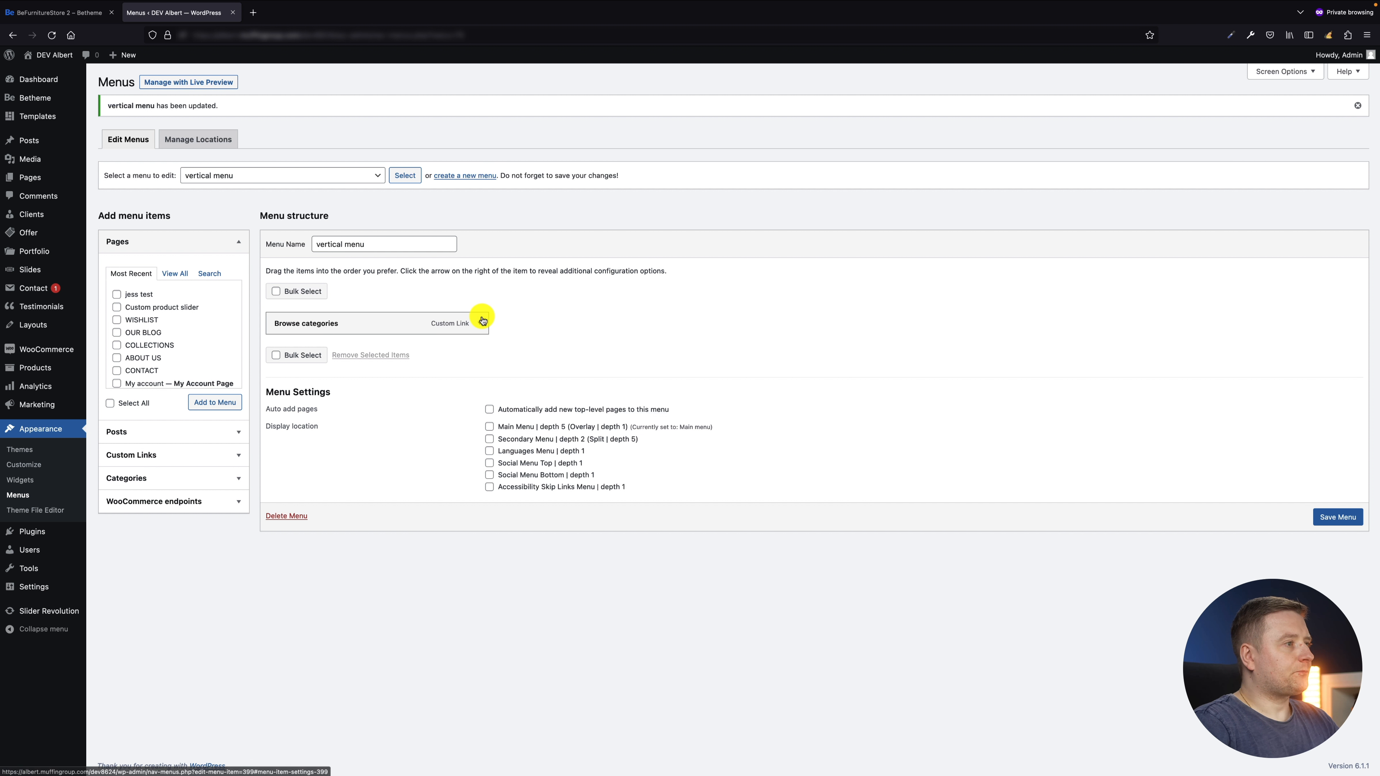
# Check the Chairs and Beds submenus in the demo store, and enable Product categories among the menu editor's screen elements
pyautogui.click(479, 323)
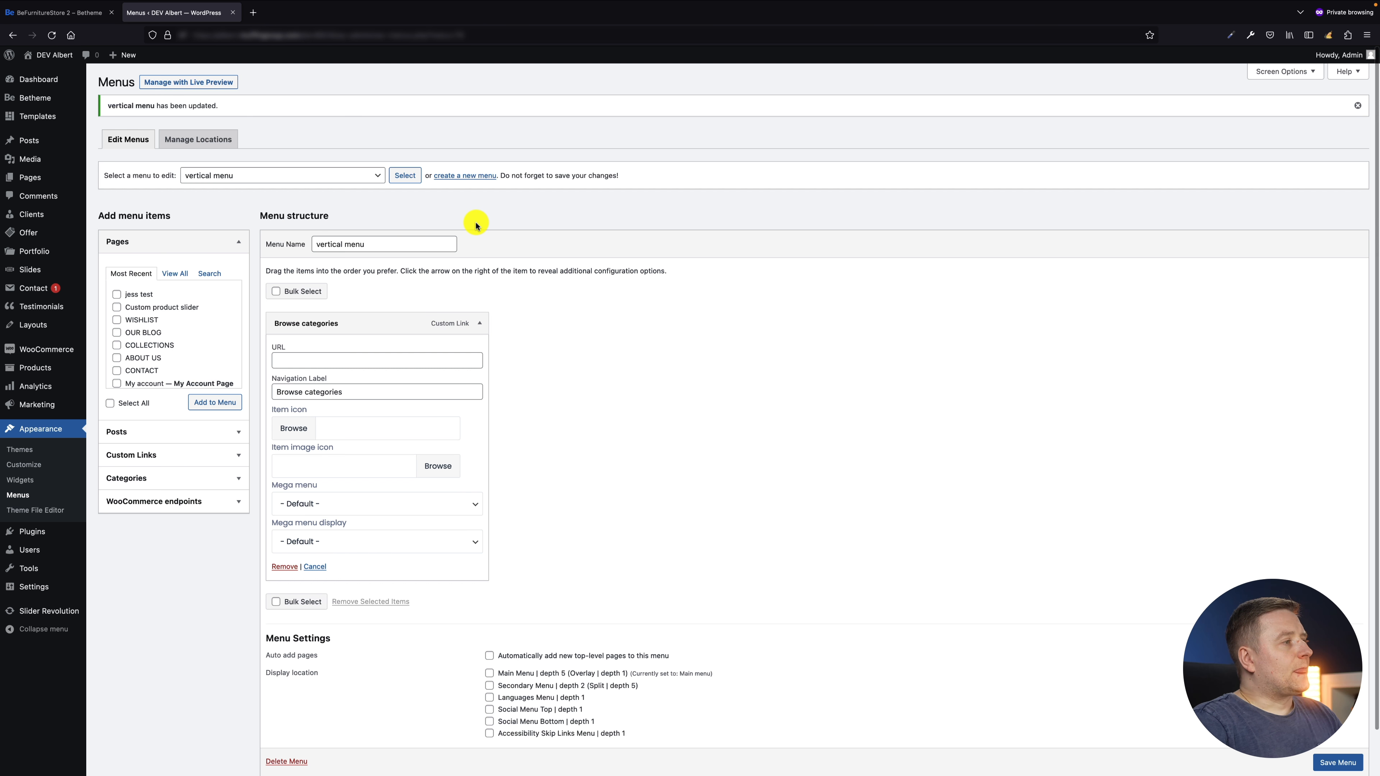
pyautogui.click(71, 16)
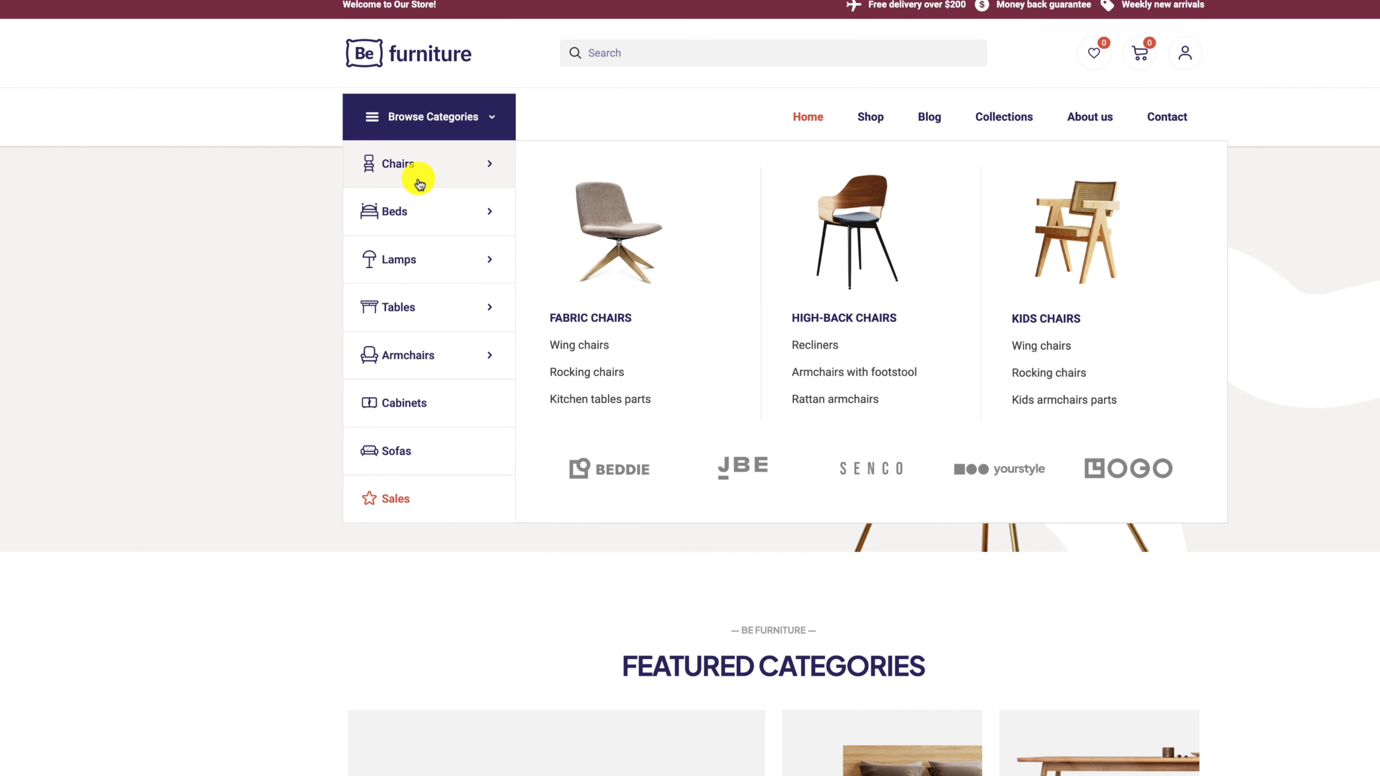
pyautogui.moveTo(407, 211)
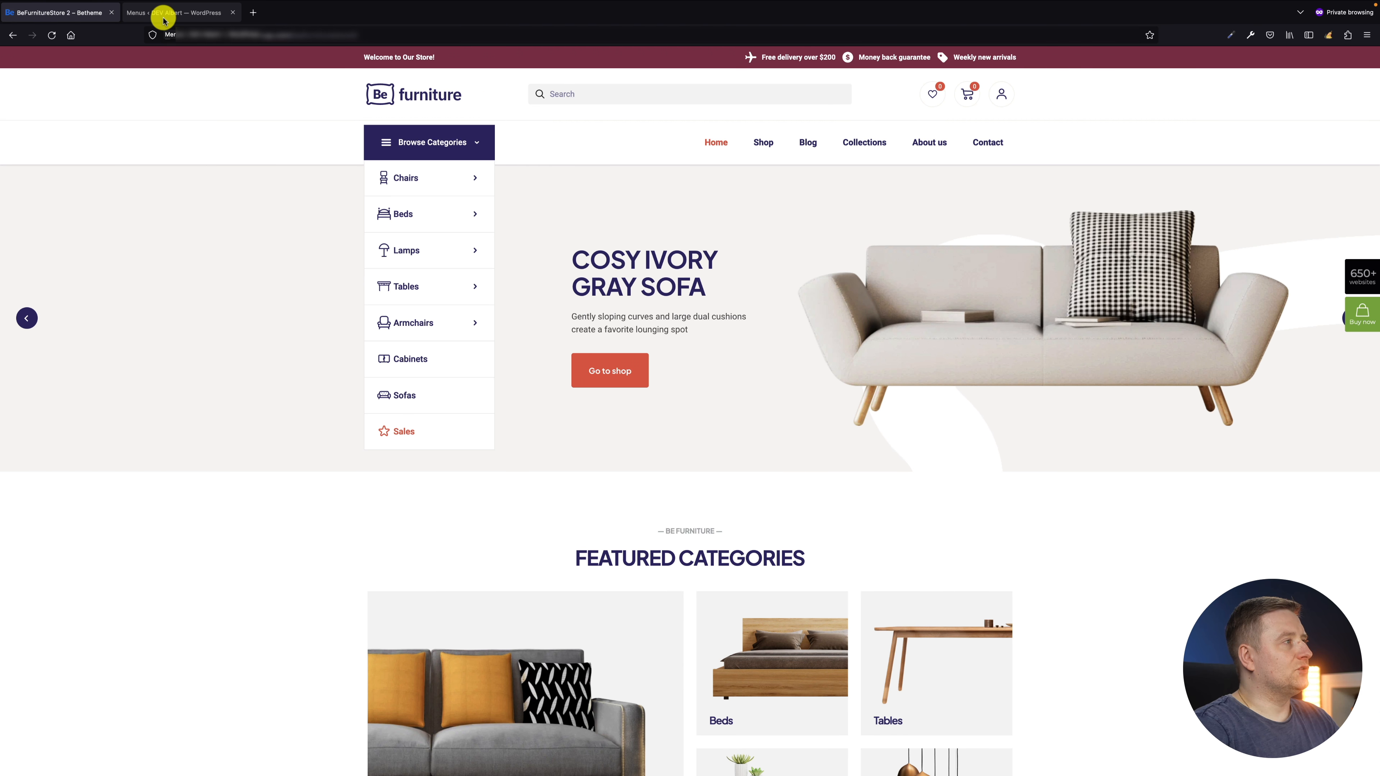
pyautogui.click(163, 16)
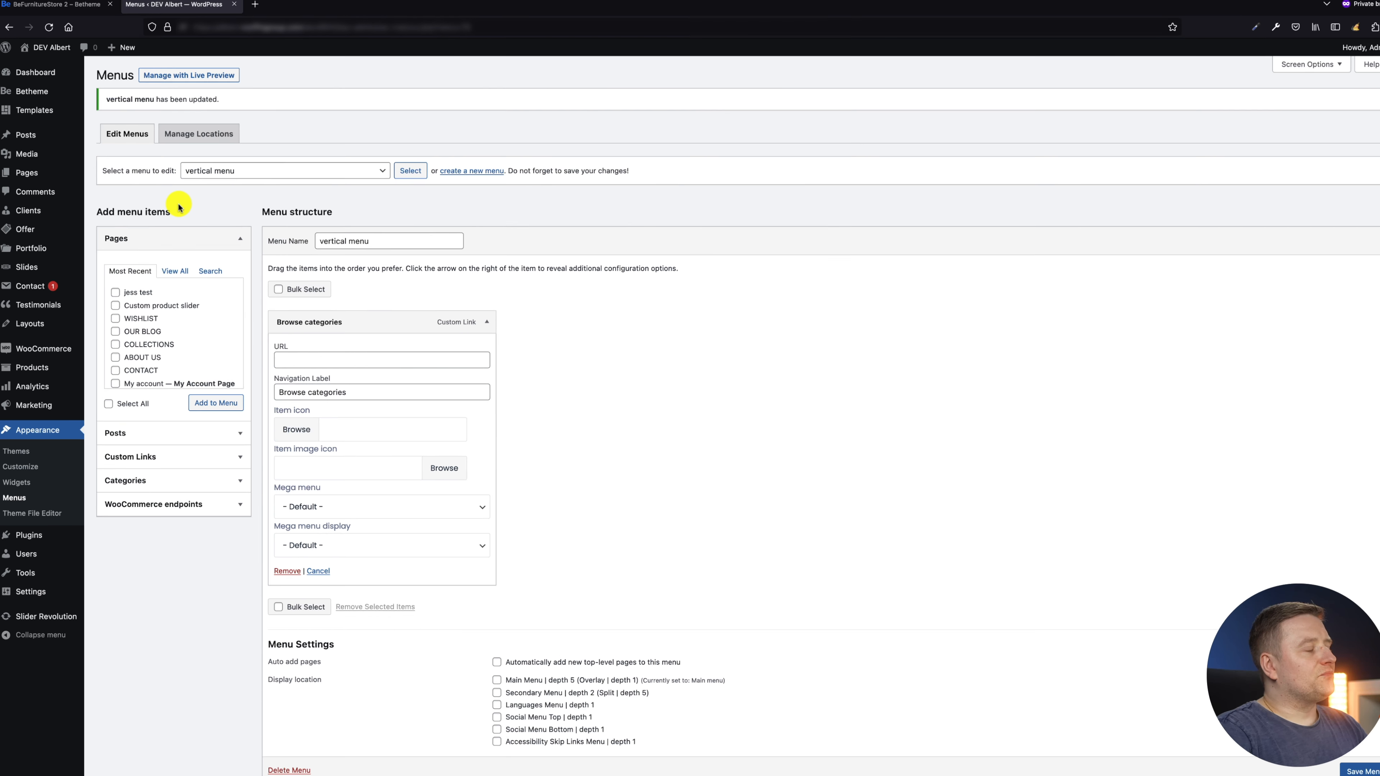
pyautogui.click(1288, 73)
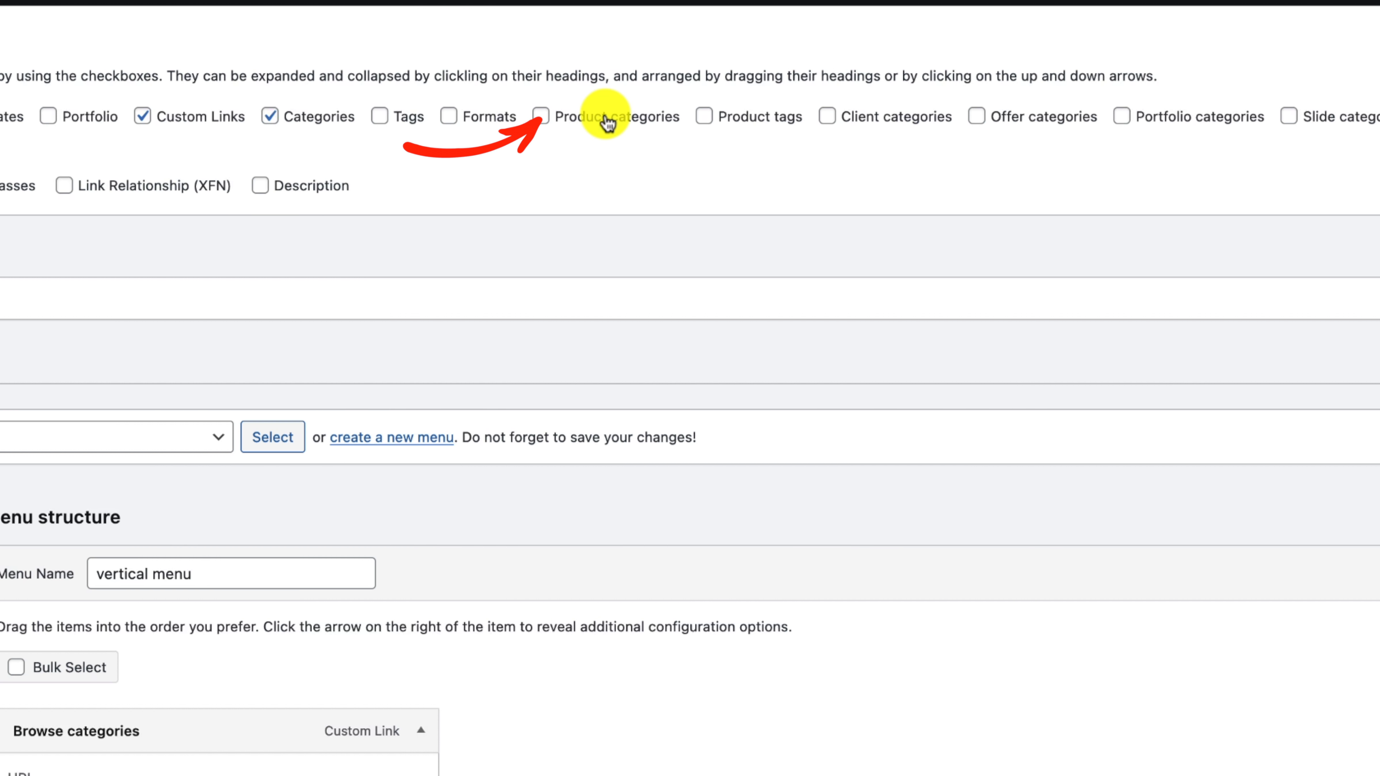
pyautogui.click(605, 118)
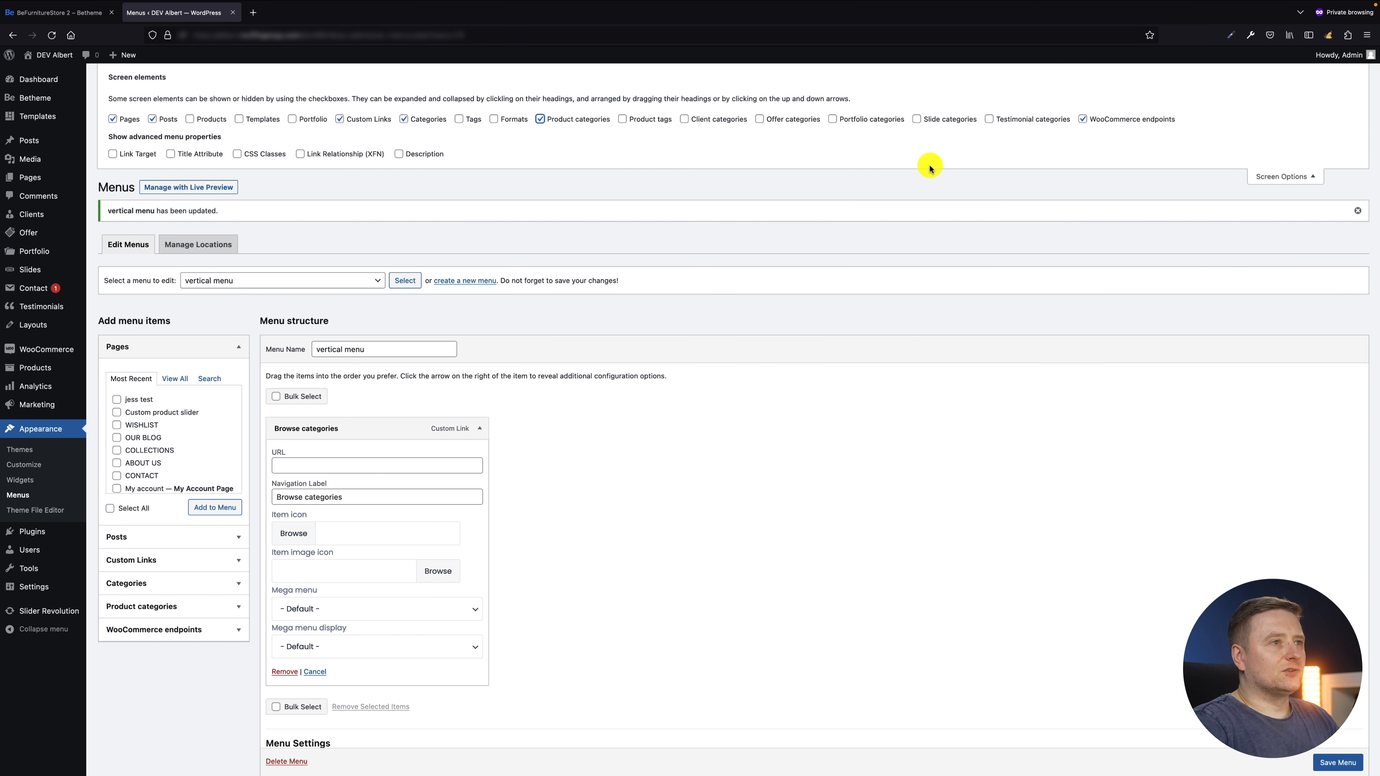
pyautogui.click(1293, 176)
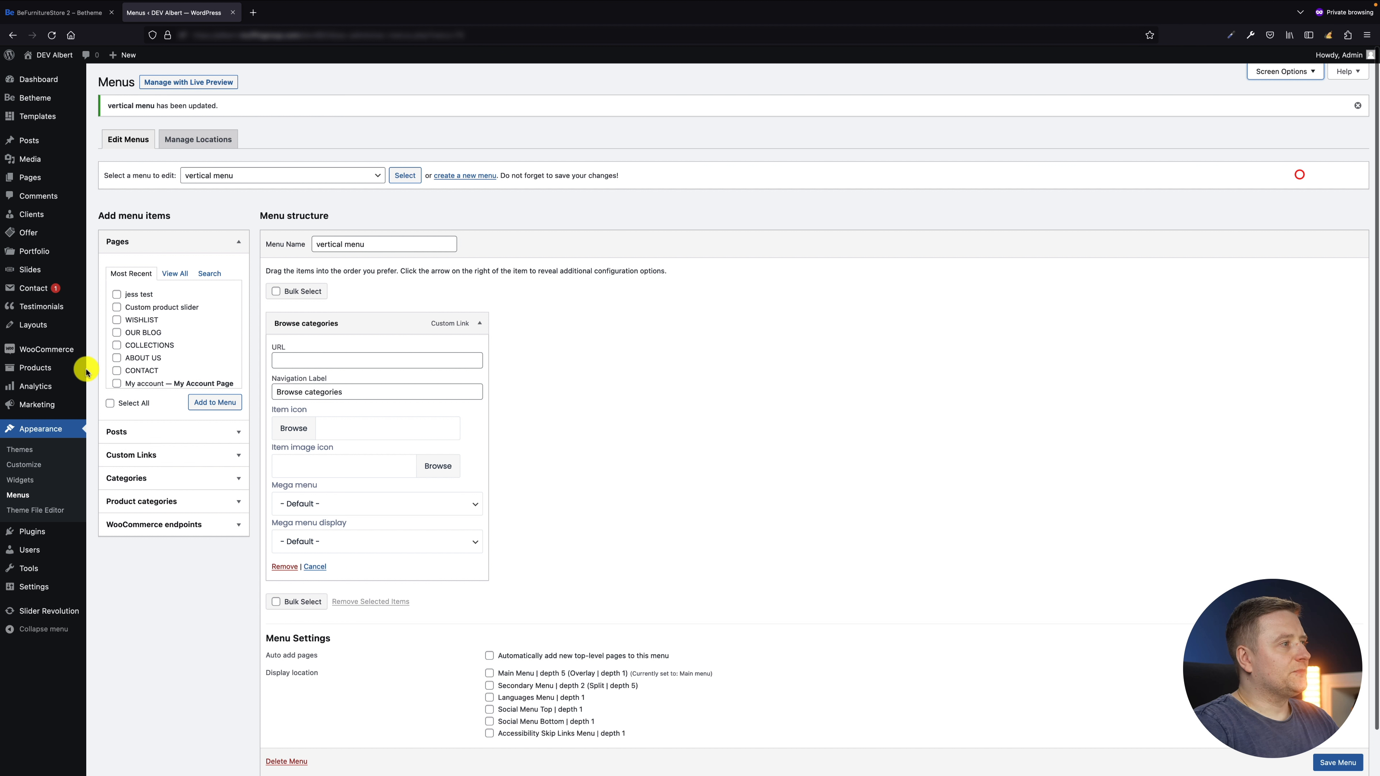
# Add the Chairs product category to the menu and nest it as a sub item under Browse categories
pyautogui.click(223, 501)
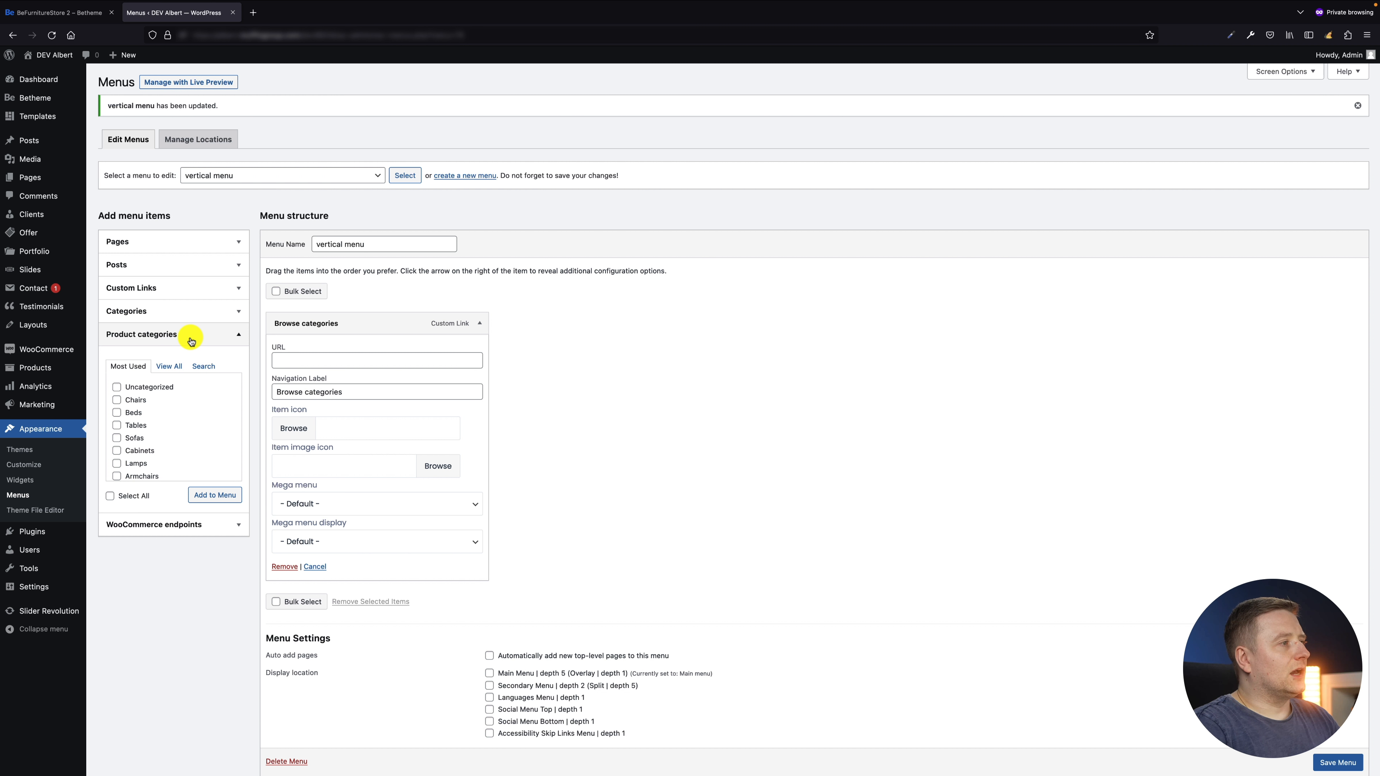
pyautogui.click(480, 324)
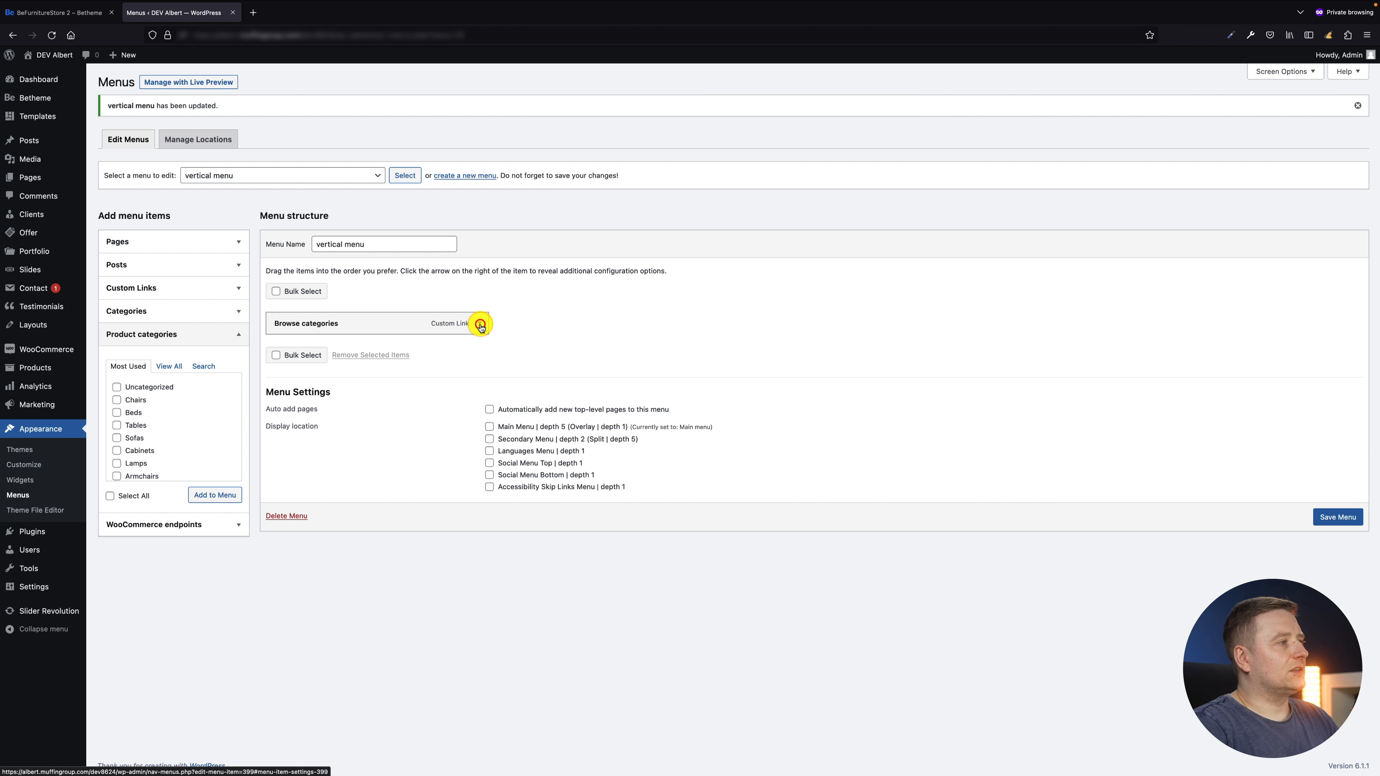
pyautogui.click(71, 17)
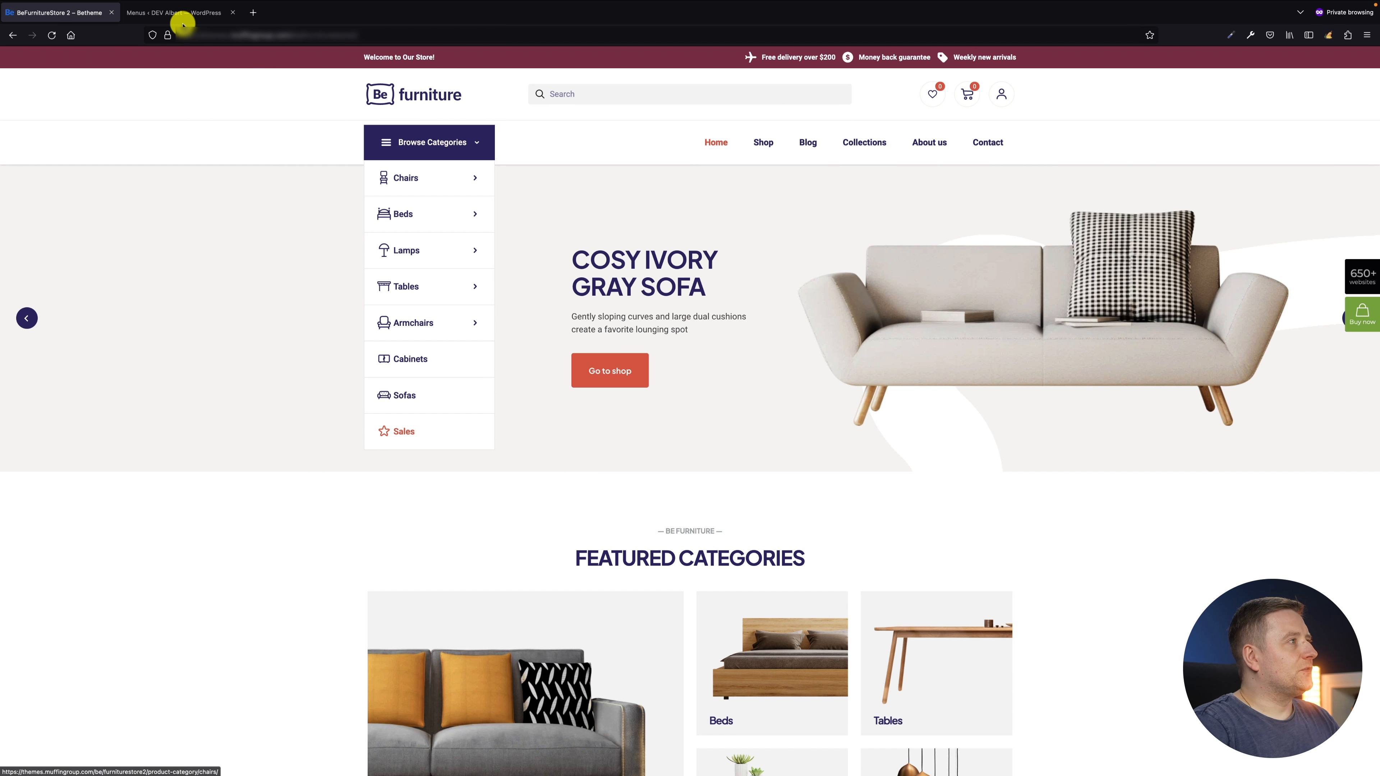
pyautogui.click(175, 13)
pyautogui.click(141, 399)
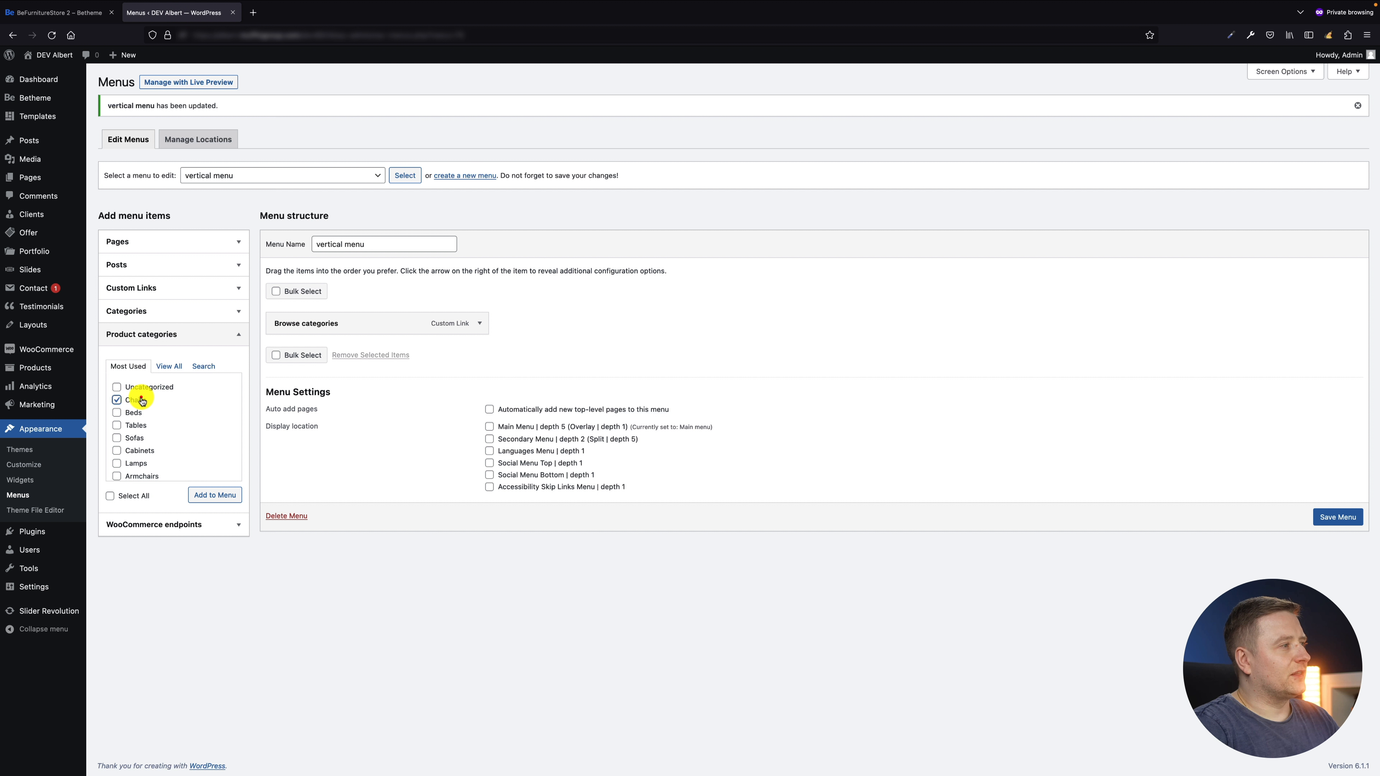
pyautogui.click(224, 495)
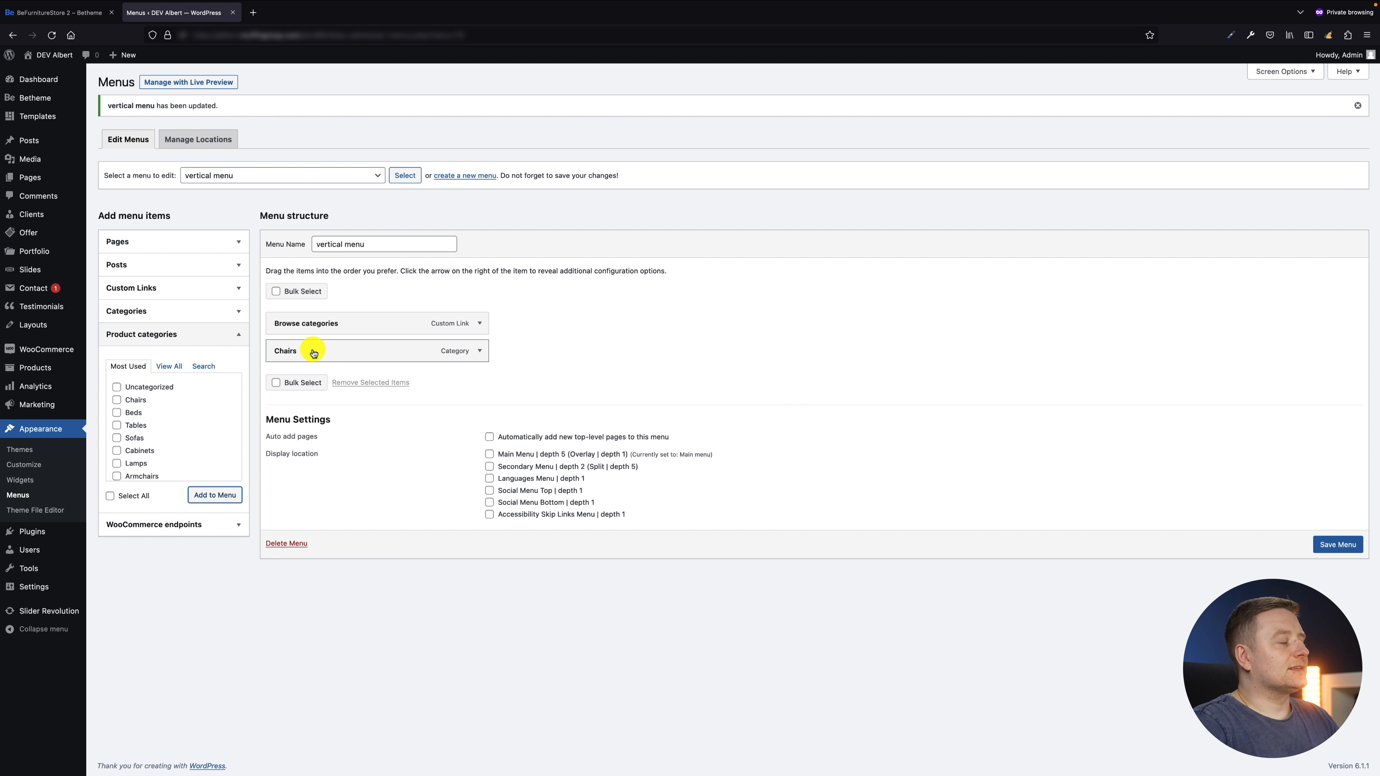
pyautogui.moveTo(313, 352); pyautogui.dragTo(336, 354)
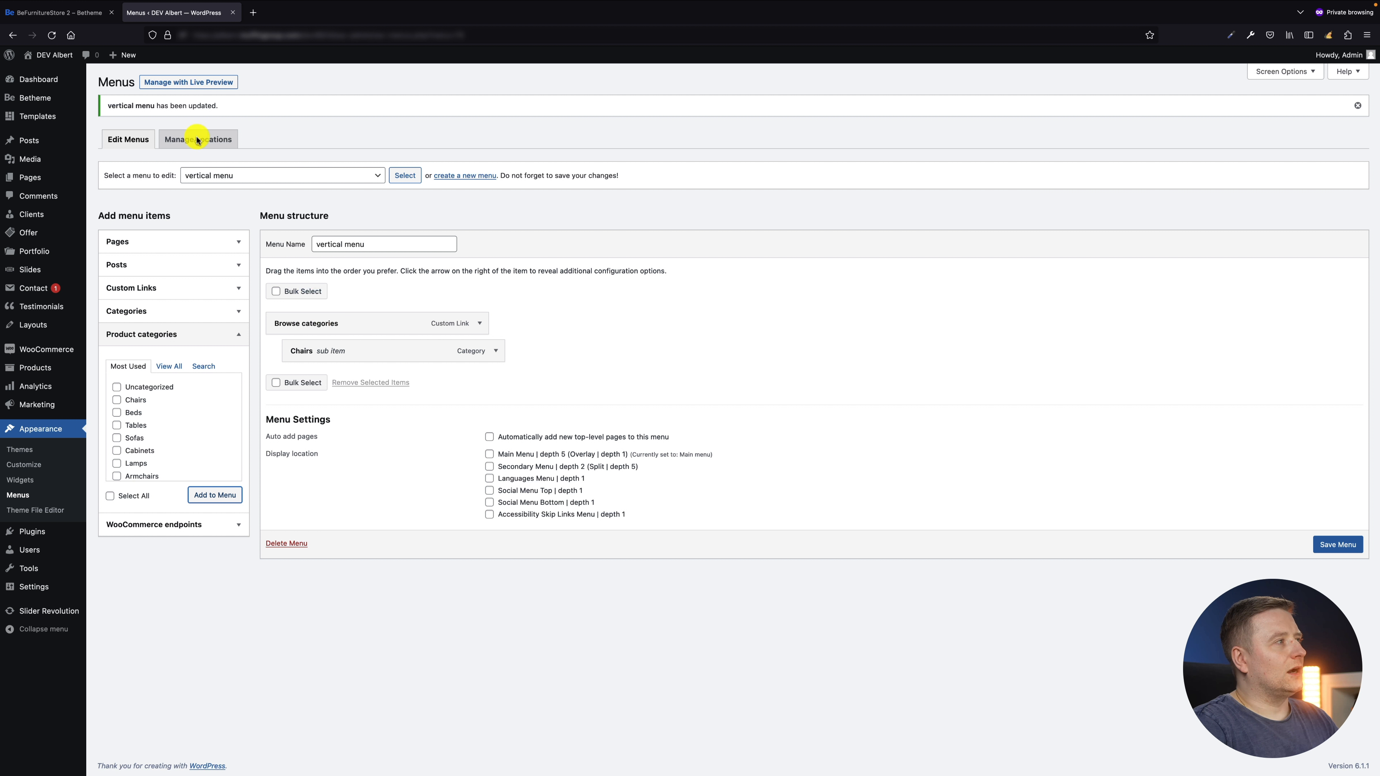
# Check the demo store's category list and add the Beds, Tables, Sofas, Cabinets, Lamps and Sales product categories to the menu
pyautogui.click(73, 16)
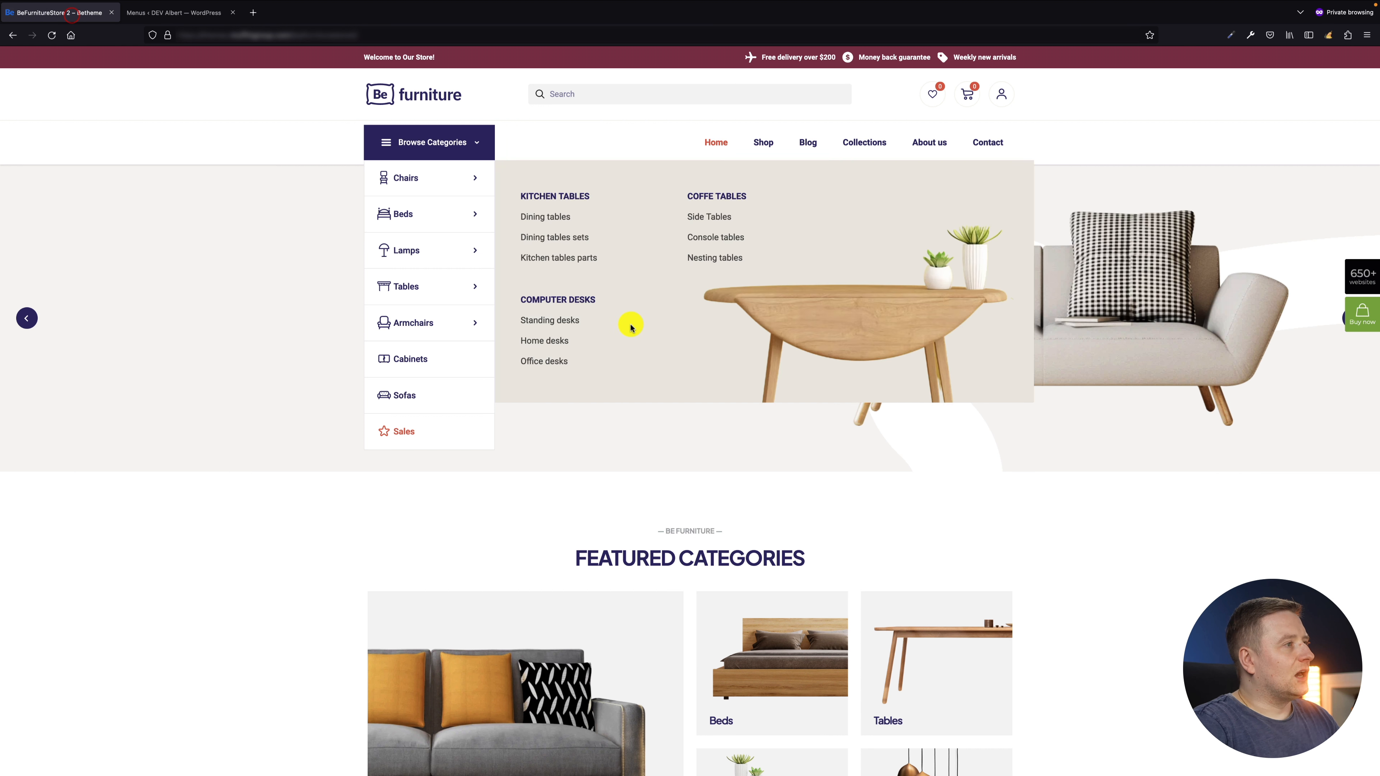
pyautogui.moveTo(400, 179)
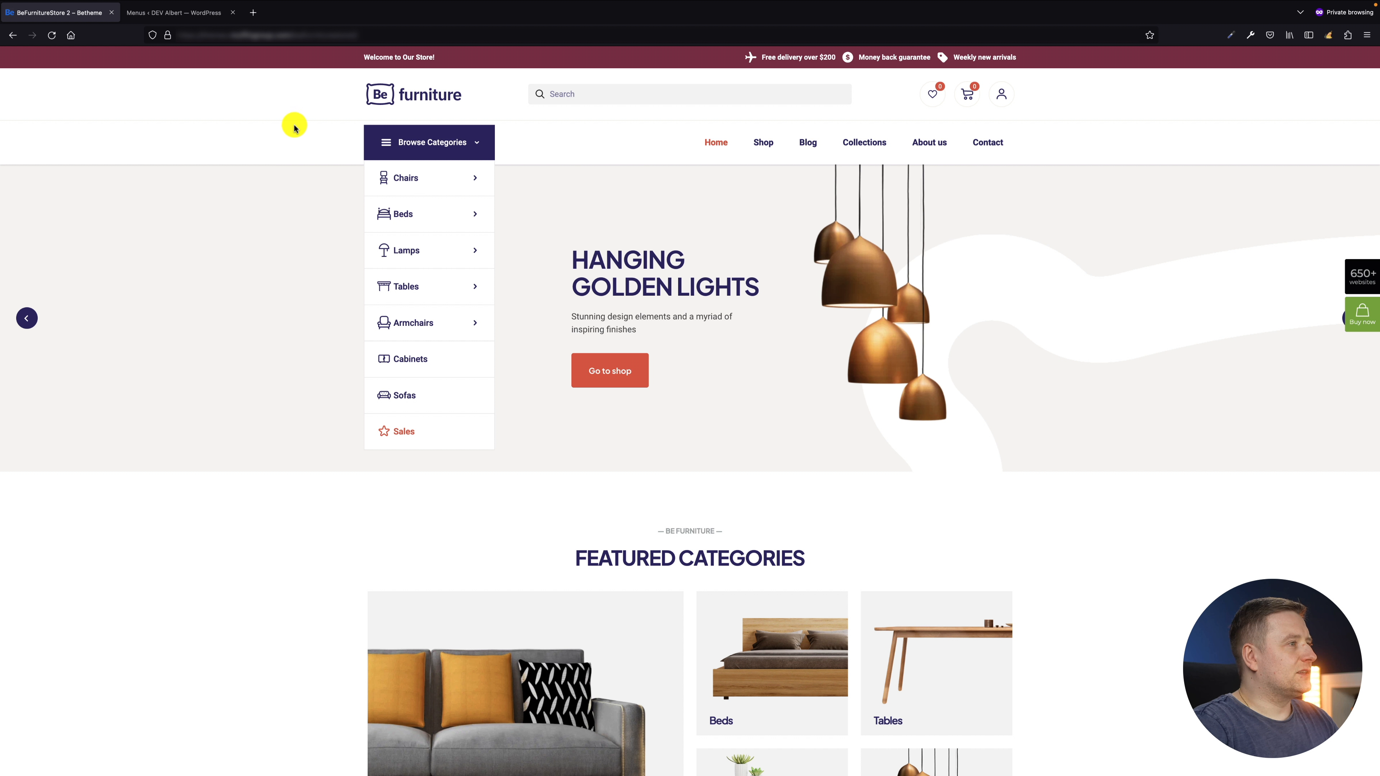
pyautogui.click(196, 14)
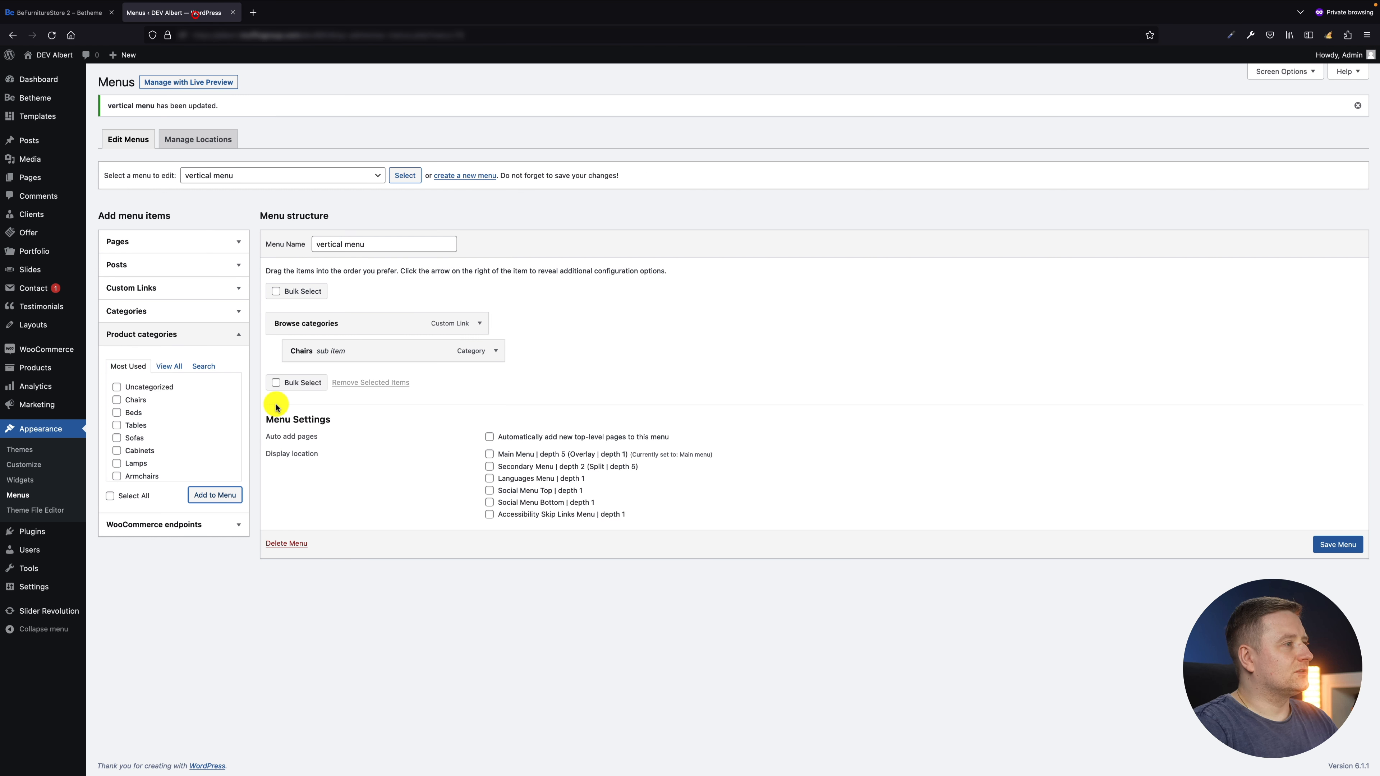
pyautogui.click(136, 438)
pyautogui.click(138, 450)
pyautogui.click(134, 462)
pyautogui.scroll(-1, 155, 459)
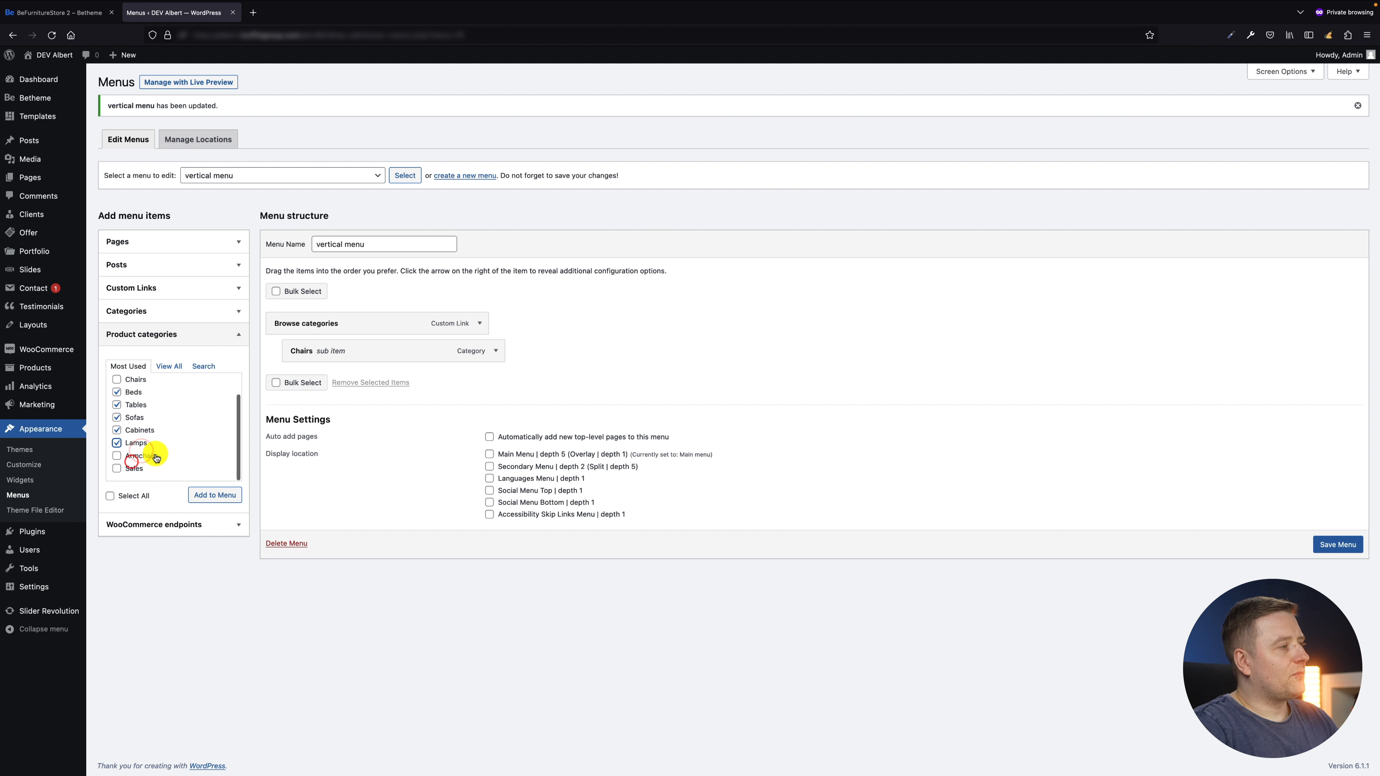
pyautogui.click(133, 467)
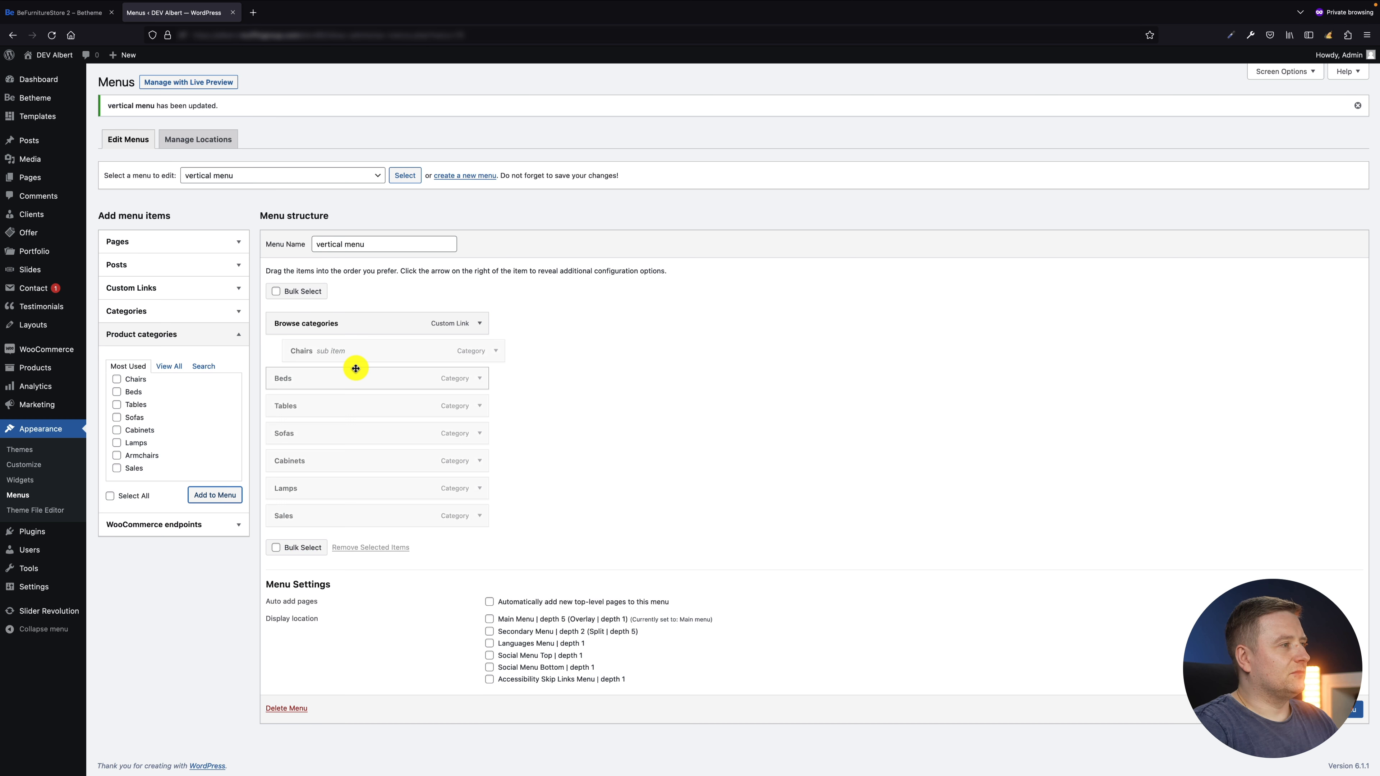
# Nest Beds, Tables, Sofas, Cabinets, Lamps and Sales as sub items under Browse categories, and save the menu
pyautogui.moveTo(306, 379); pyautogui.dragTo(334, 520)
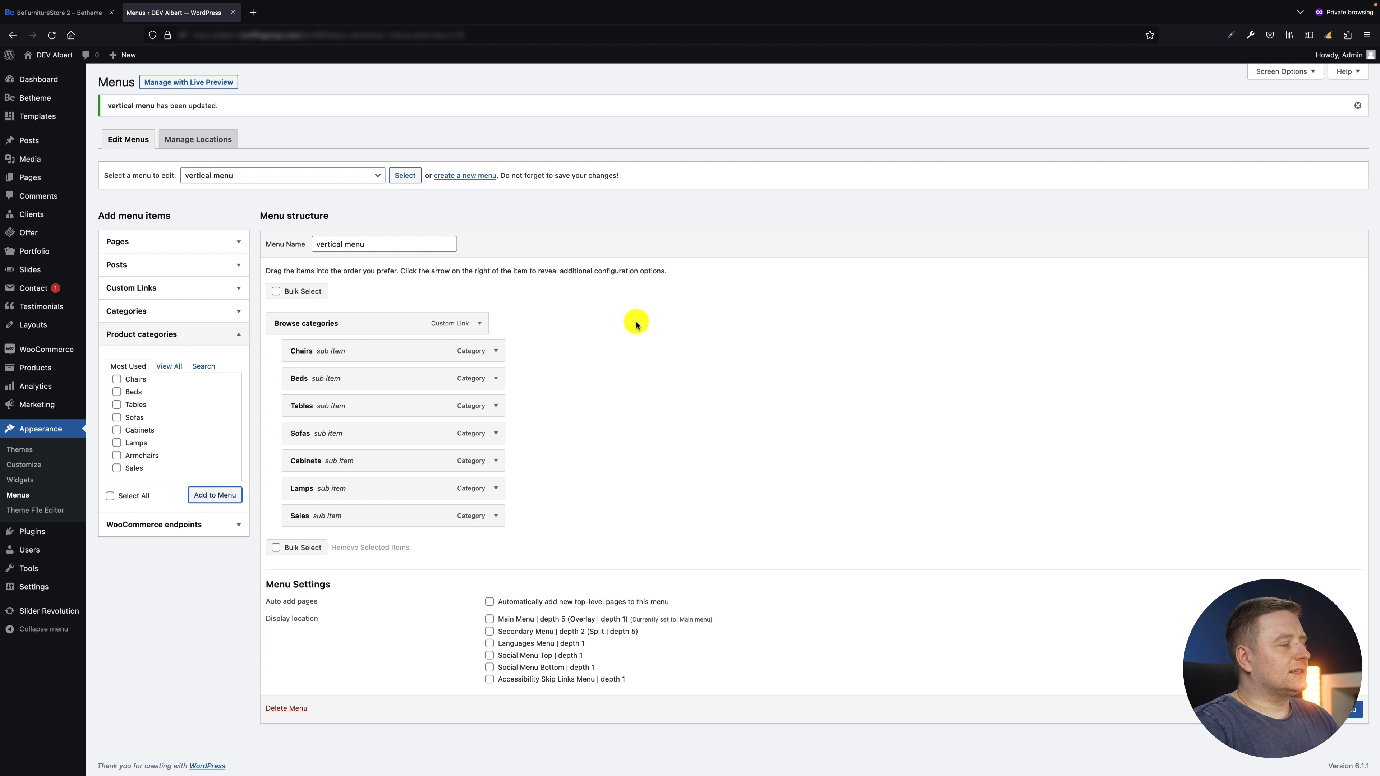
pyautogui.click(1352, 708)
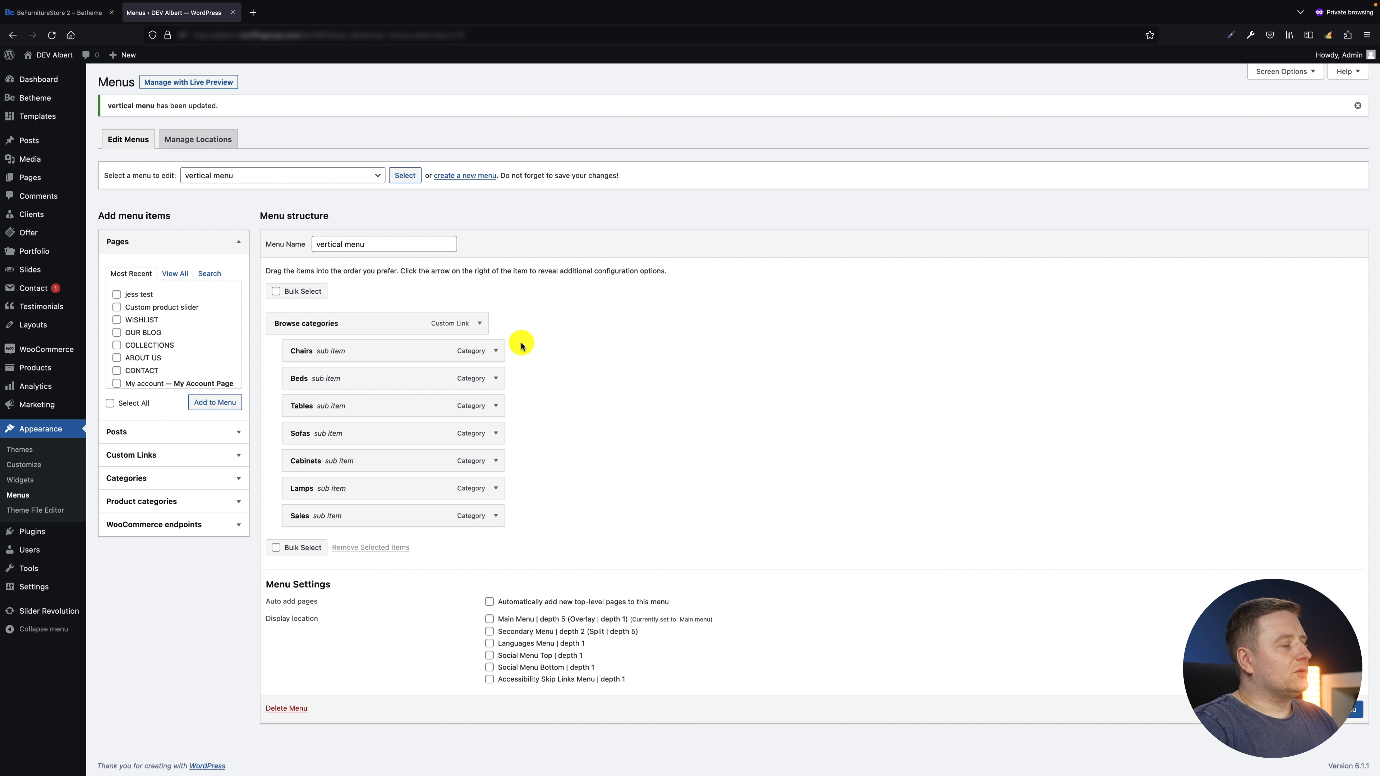
# Expand the Chairs menu item, check the demo store's category icons, and look through the available item icons without choosing one
pyautogui.click(495, 350)
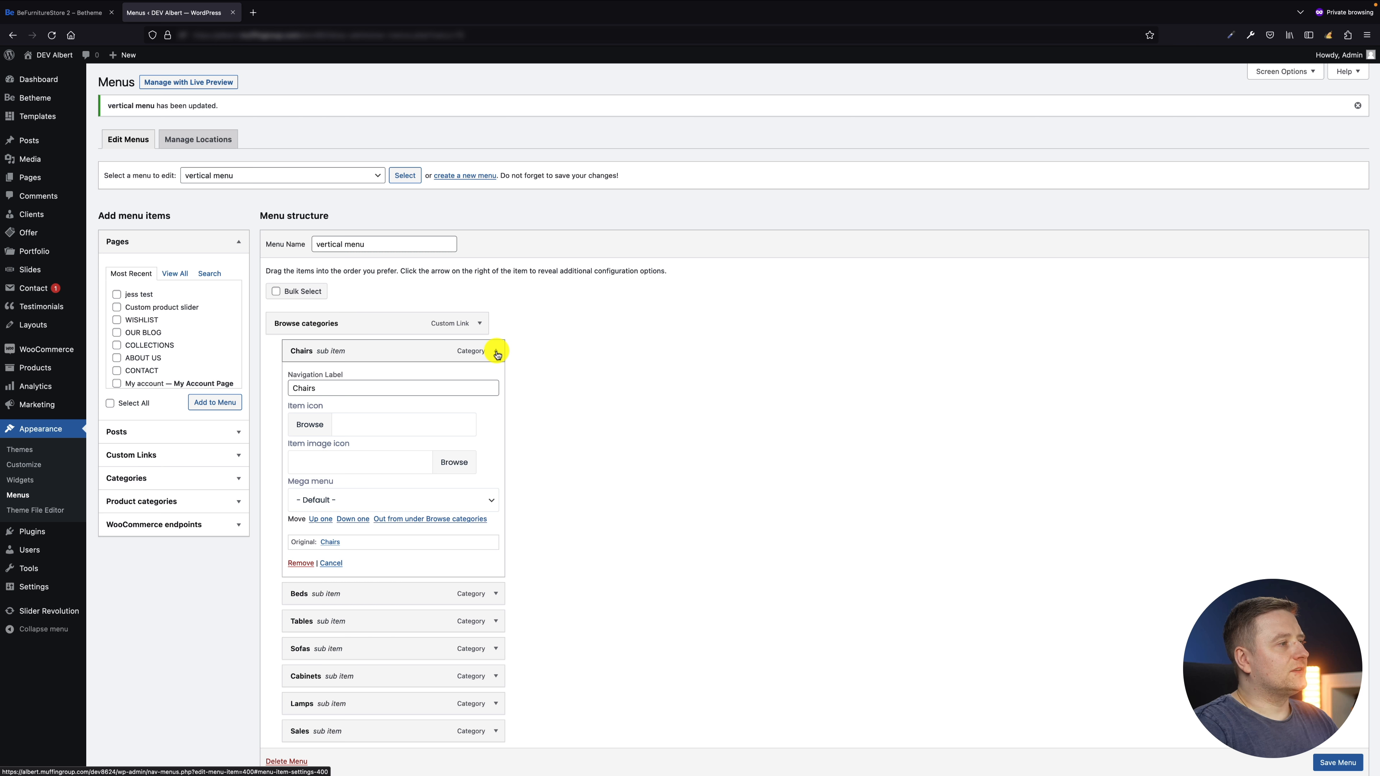
pyautogui.click(54, 12)
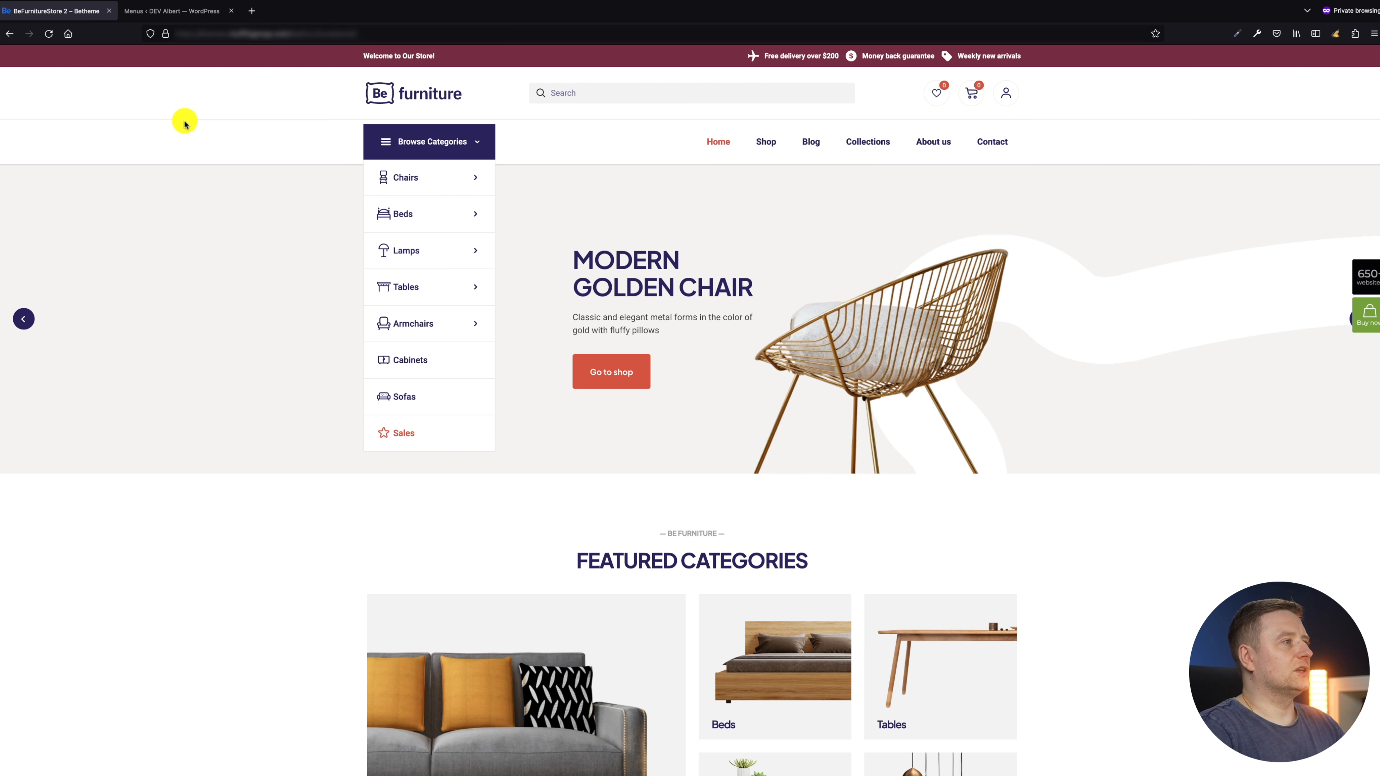
pyautogui.click(160, 16)
pyautogui.click(311, 423)
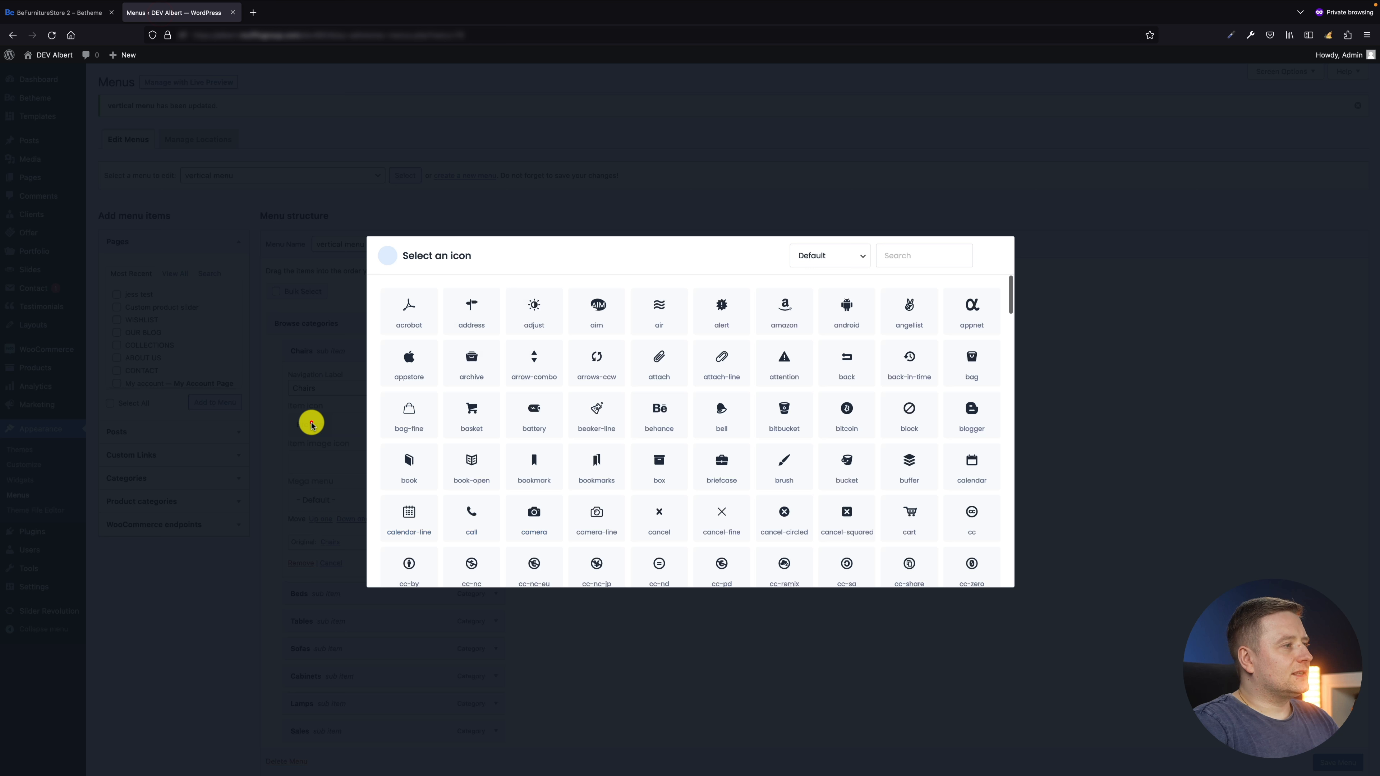
pyautogui.click(993, 255)
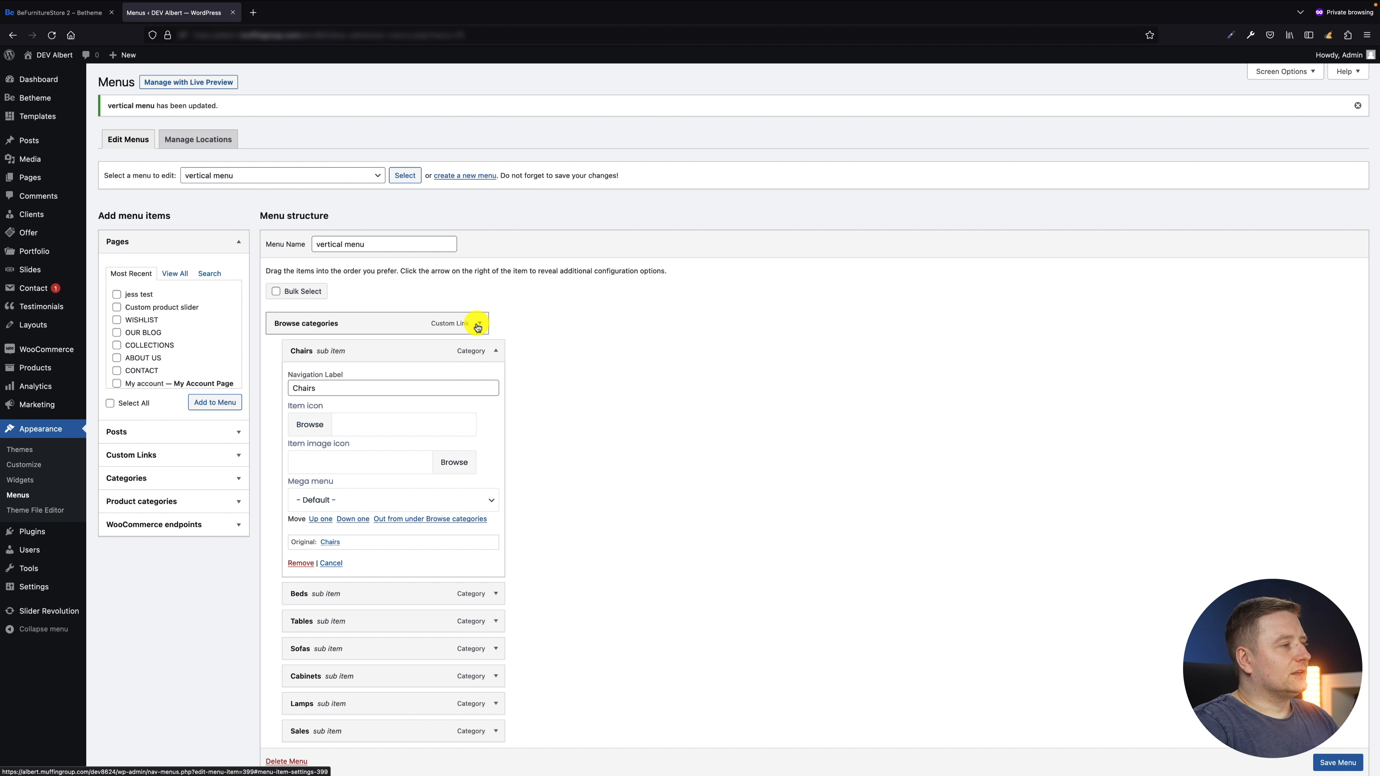
# Set the small chair icon from the media library as the Chairs item's image icon, and collapse the item
pyautogui.click(450, 464)
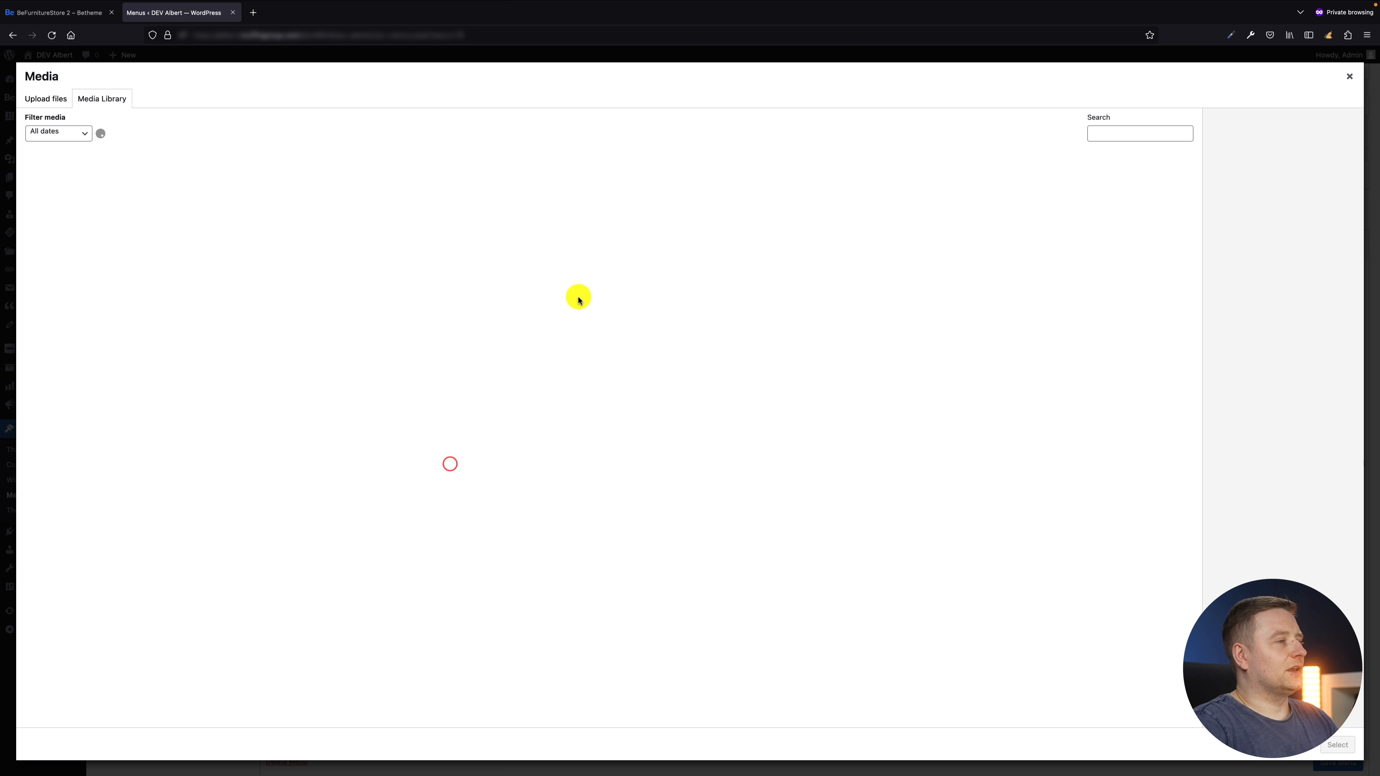
pyautogui.click(266, 308)
pyautogui.doubleClick(266, 308)
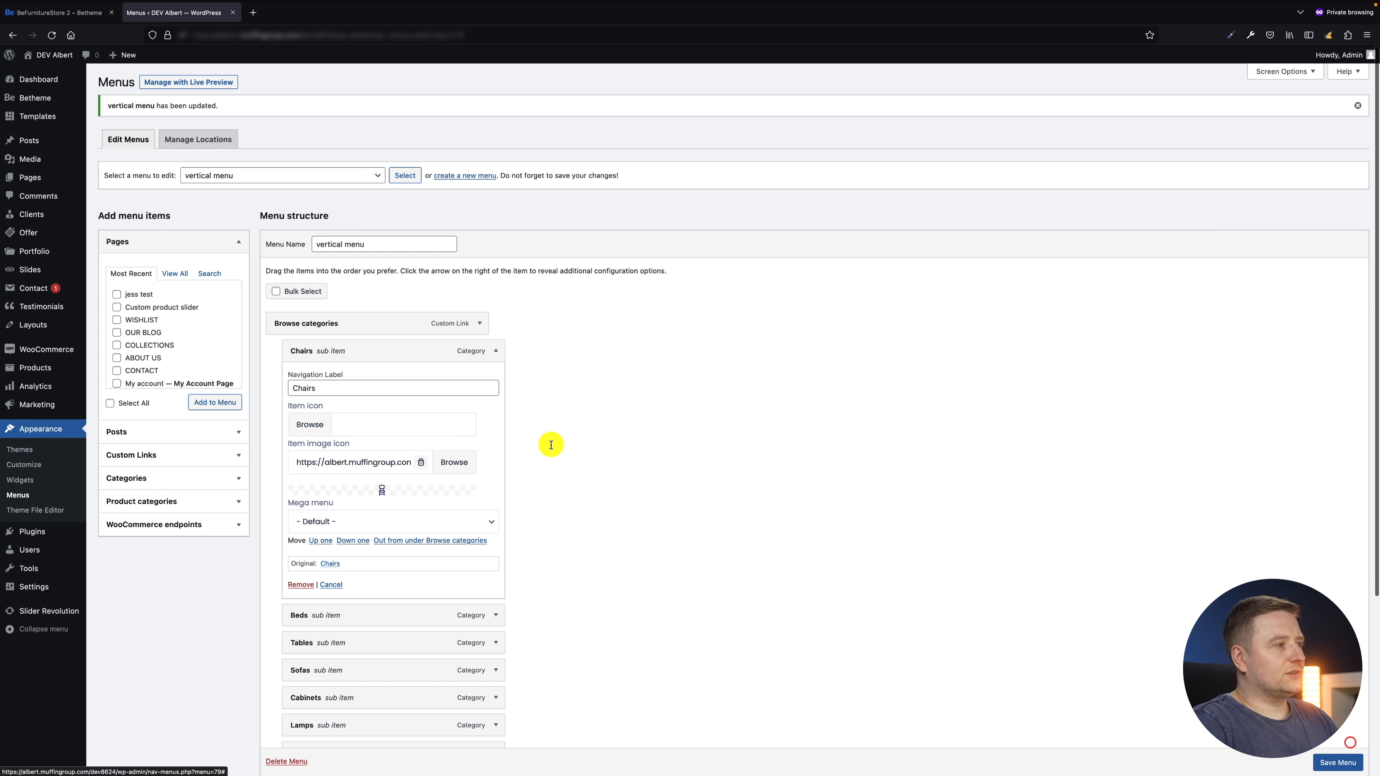
pyautogui.click(494, 351)
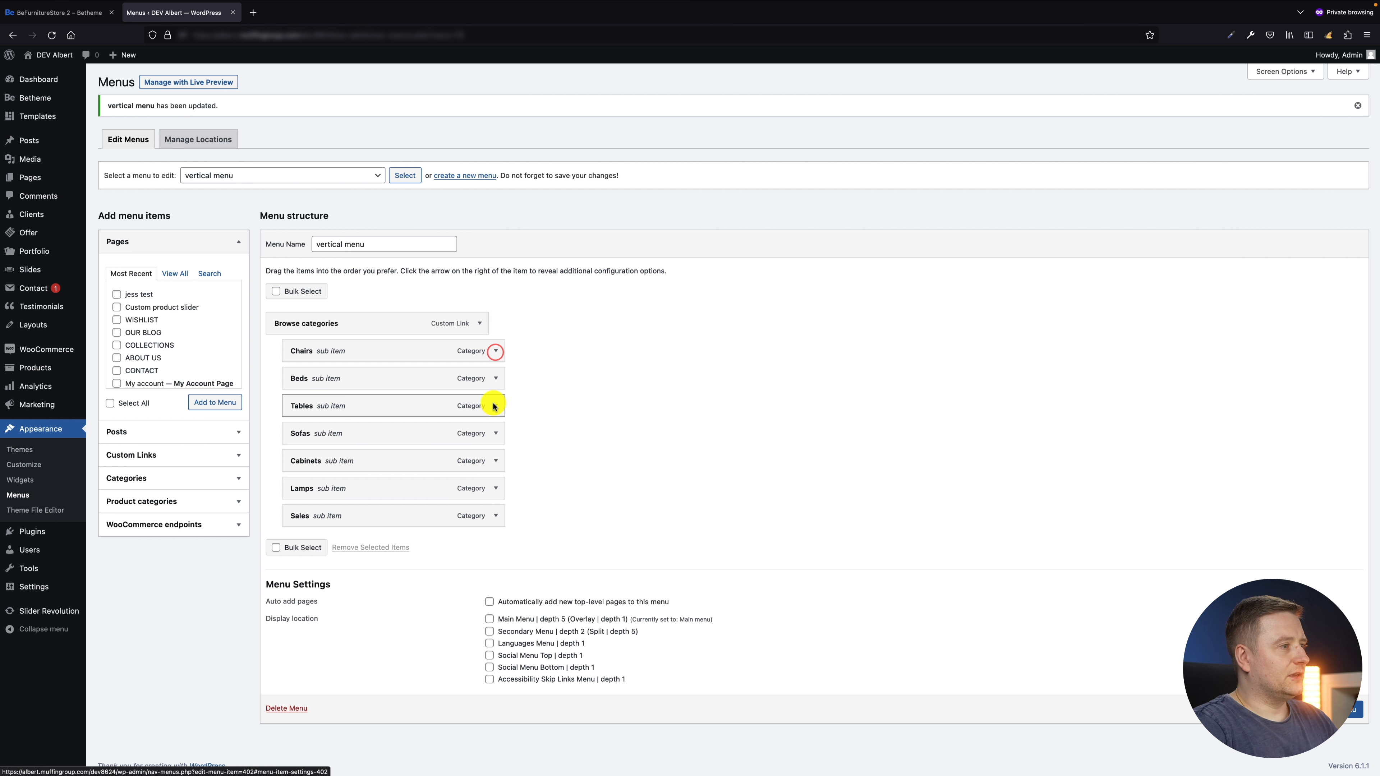
# Set the bed icon befurniturestore2-menu-icon2.svg as the Beds item's image icon, and collapse the item
pyautogui.click(493, 380)
pyautogui.click(450, 490)
pyautogui.click(1143, 132)
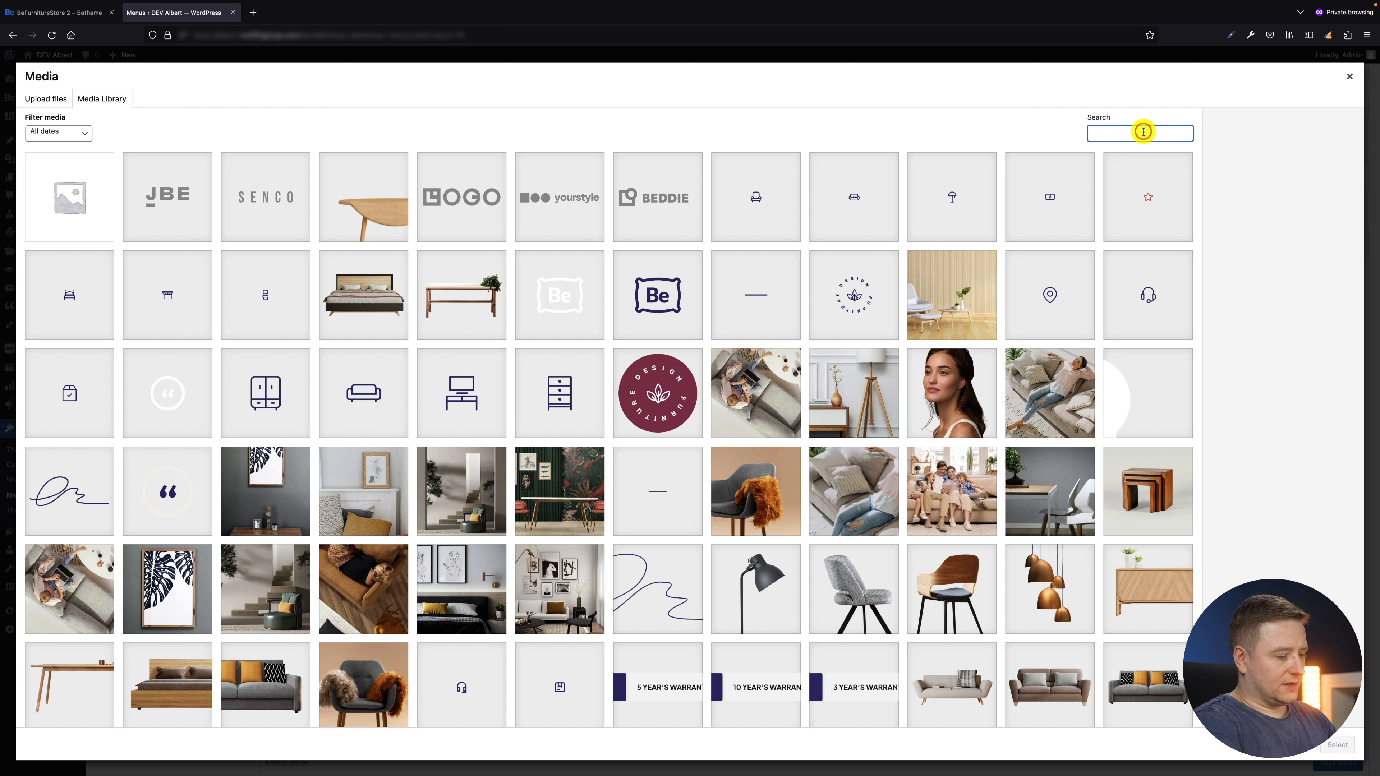
pyautogui.hotkey('ctrl', 'a')
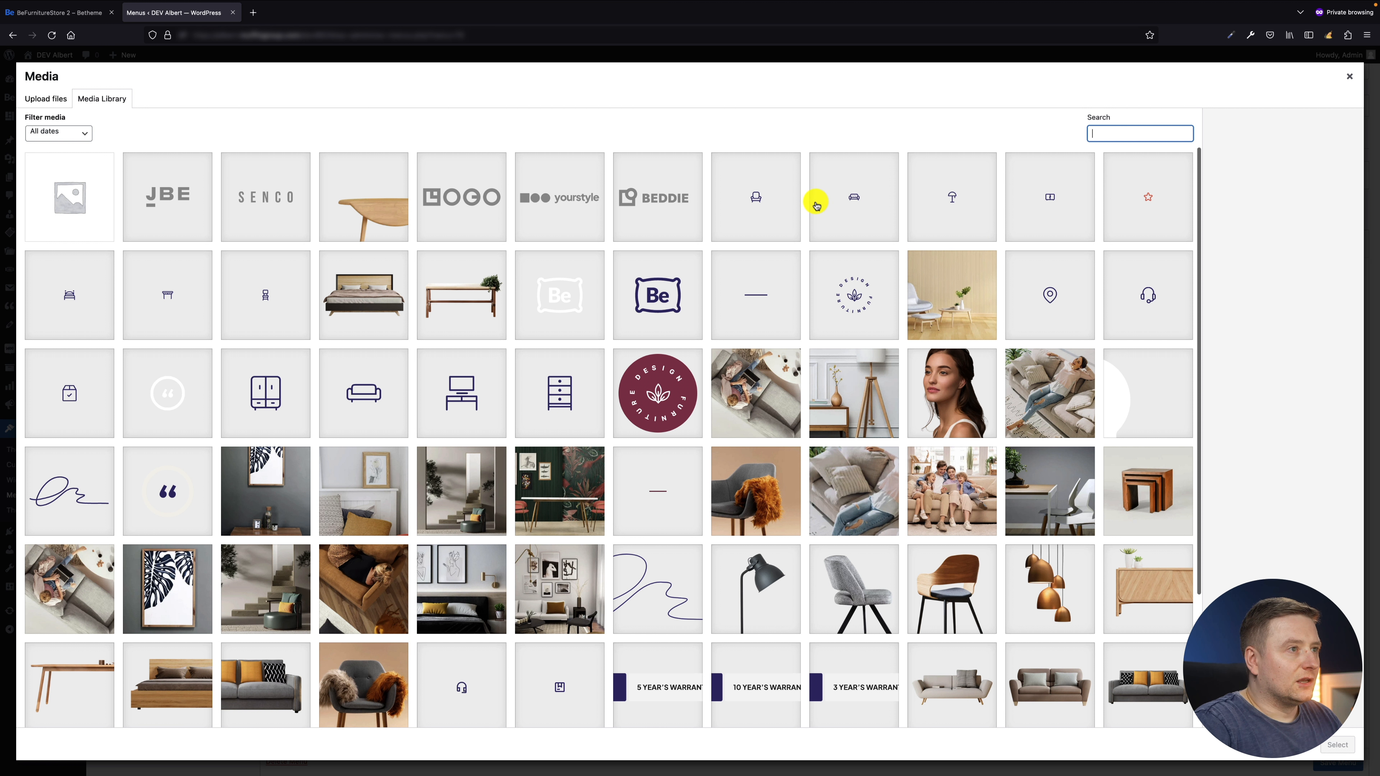
pyautogui.click(96, 316)
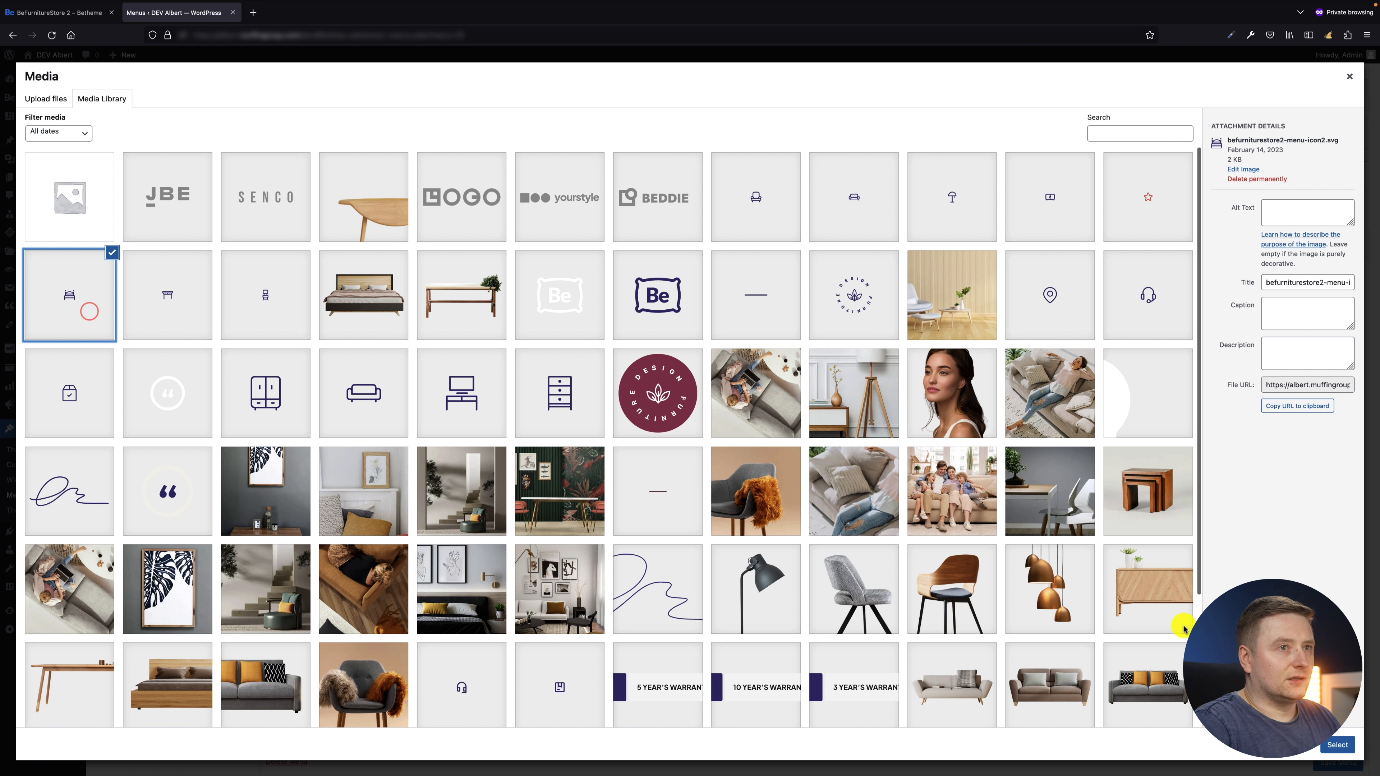
pyautogui.click(1337, 745)
pyautogui.click(495, 378)
# Set the small table icon from the media library as the Tables item's image icon, and collapse the item
pyautogui.click(495, 405)
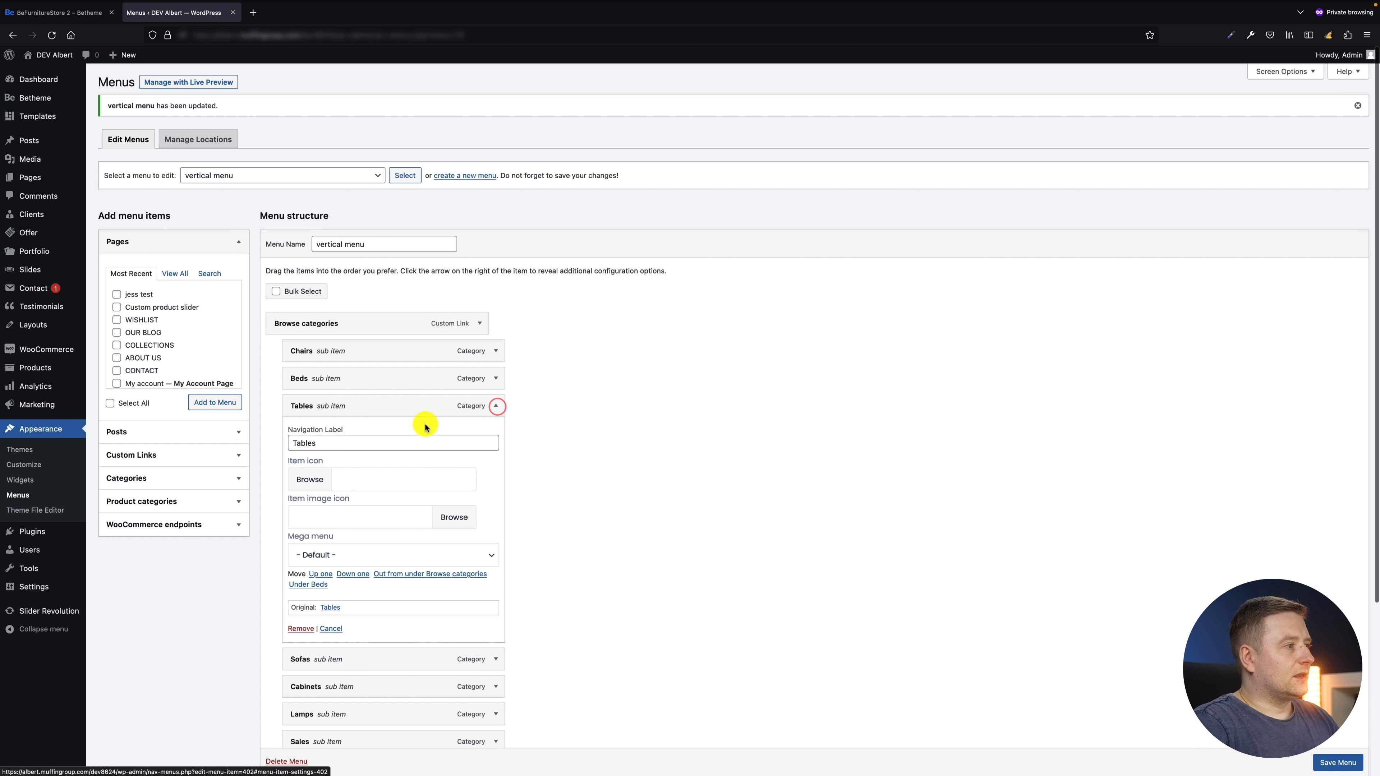
pyautogui.click(454, 519)
pyautogui.click(163, 305)
pyautogui.click(1337, 745)
pyautogui.click(492, 406)
# Set the small sofa icon from the media library as the Sofas item's image icon, and collapse the item
pyautogui.click(492, 434)
pyautogui.click(457, 544)
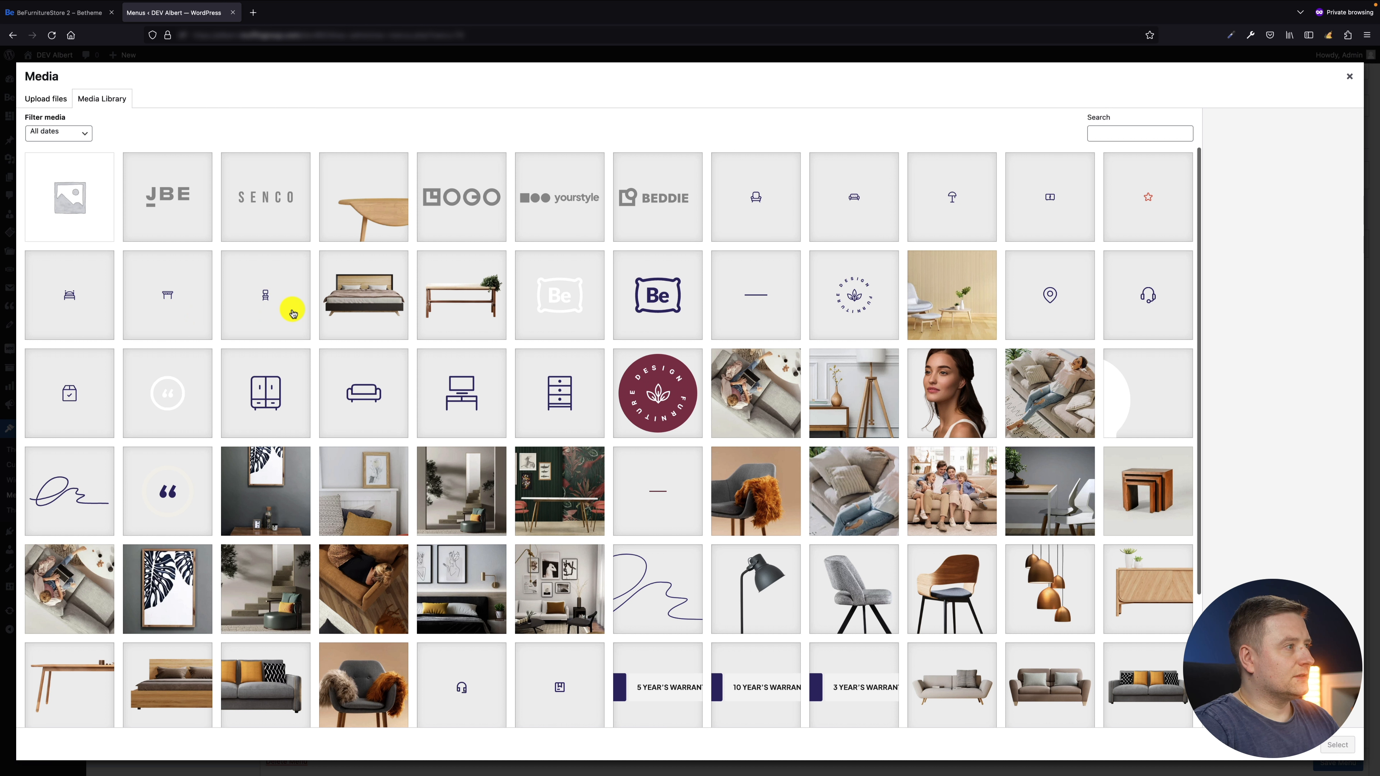
pyautogui.click(854, 198)
pyautogui.click(1336, 746)
pyautogui.click(493, 434)
# Set the small cabinet icon from the media library as the Cabinets item's image icon, and collapse the item
pyautogui.click(493, 463)
pyautogui.click(455, 571)
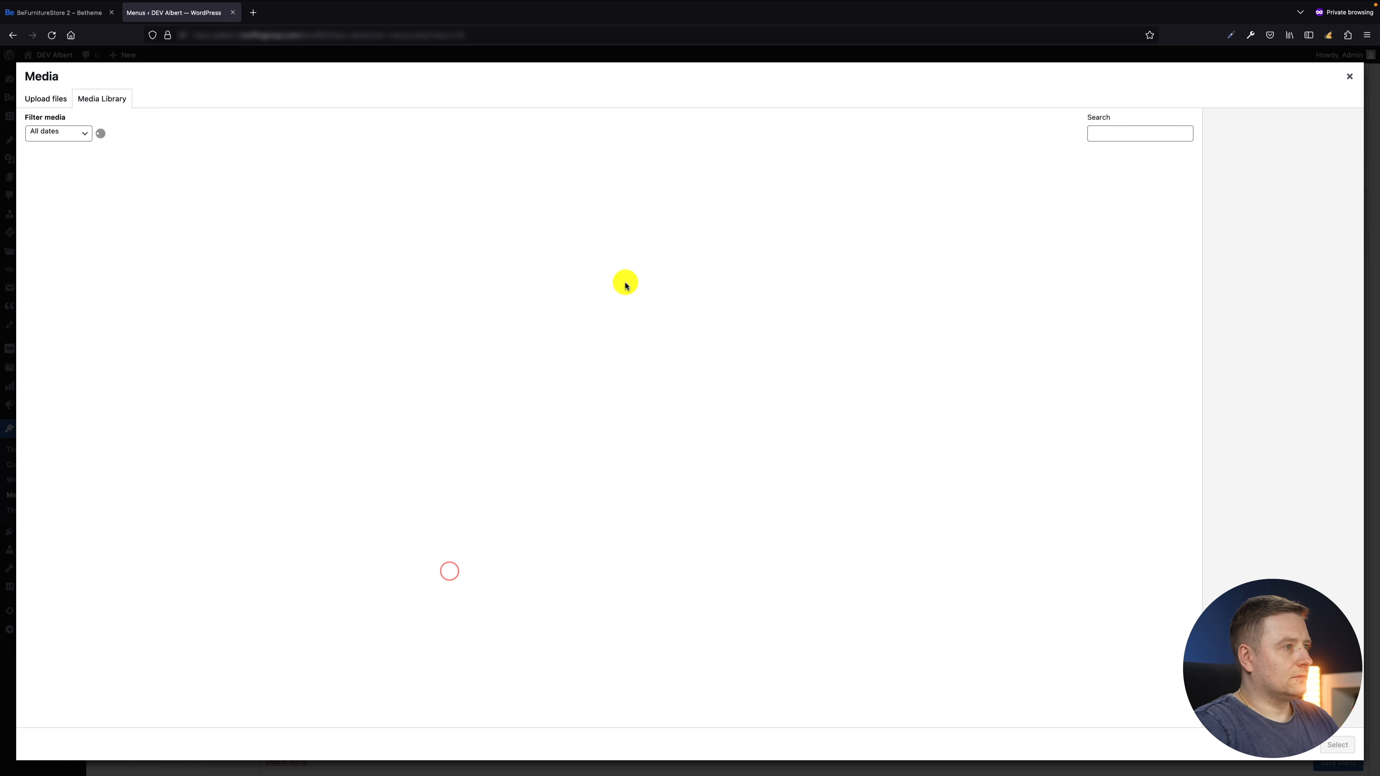
pyautogui.click(962, 215)
pyautogui.click(1033, 215)
pyautogui.click(1337, 745)
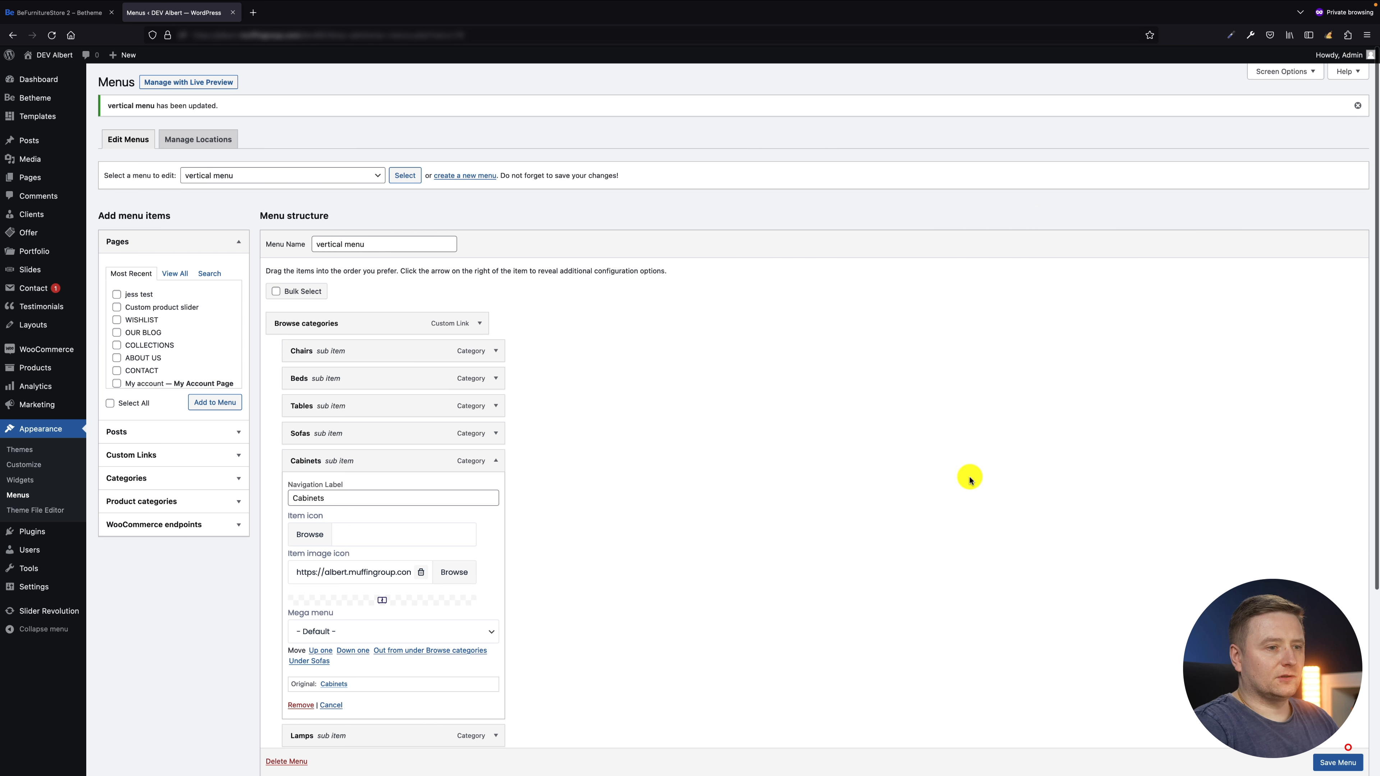
pyautogui.click(497, 463)
# Set the lamp icon befurniturestore2-menu-icon7.svg as the Lamps item's image icon
pyautogui.click(495, 488)
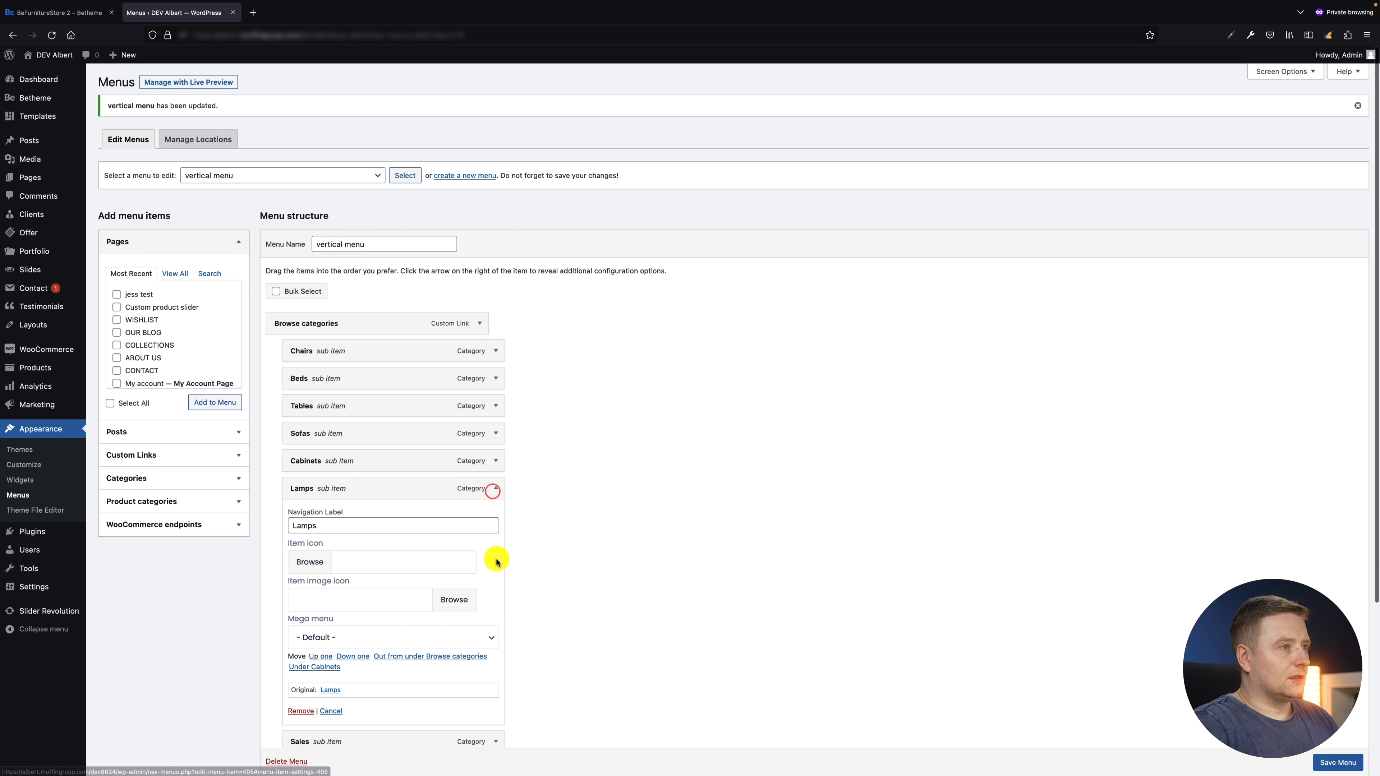
pyautogui.click(457, 600)
pyautogui.click(932, 200)
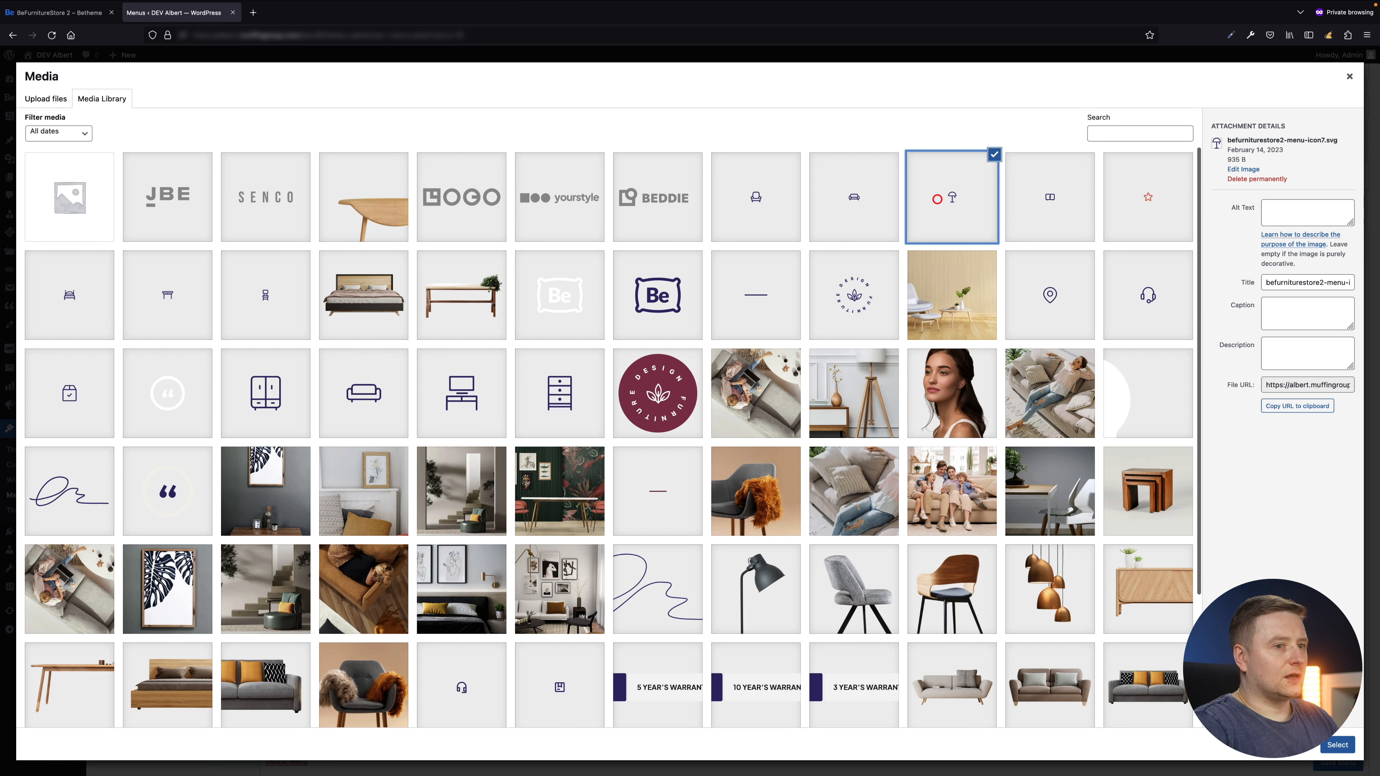
pyautogui.click(1337, 747)
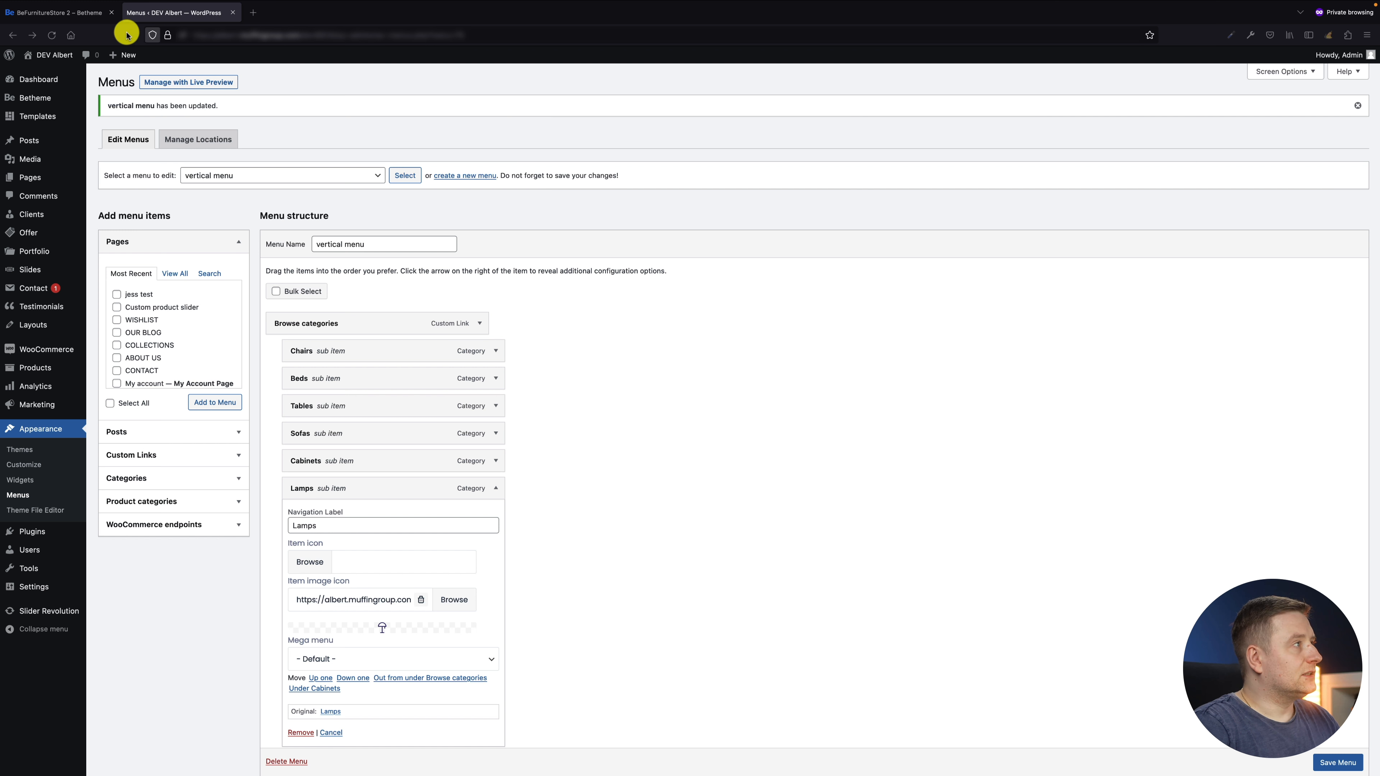
# Check the Sales icon in the demo store and set the red star as the Sales item's image icon
pyautogui.click(58, 15)
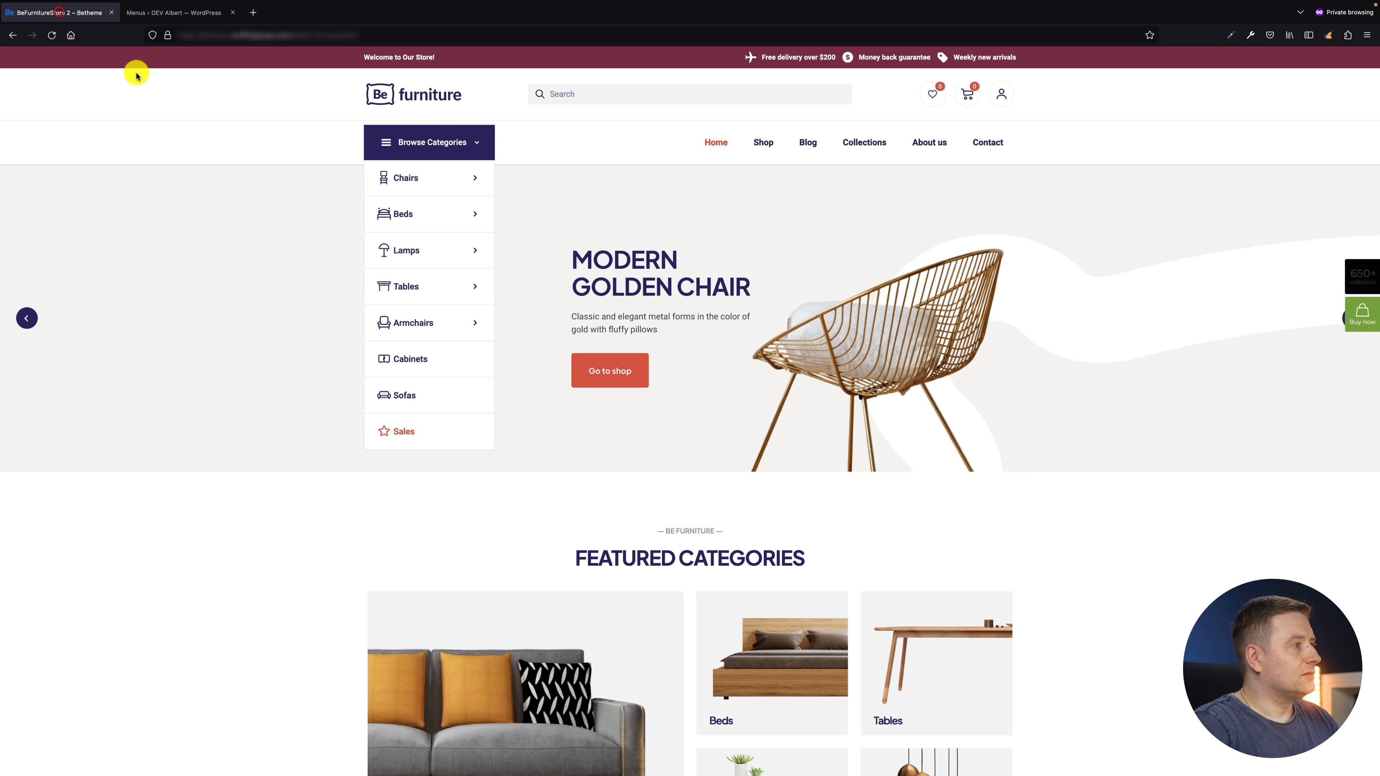
pyautogui.click(185, 14)
pyautogui.scroll(-5, 510, 543)
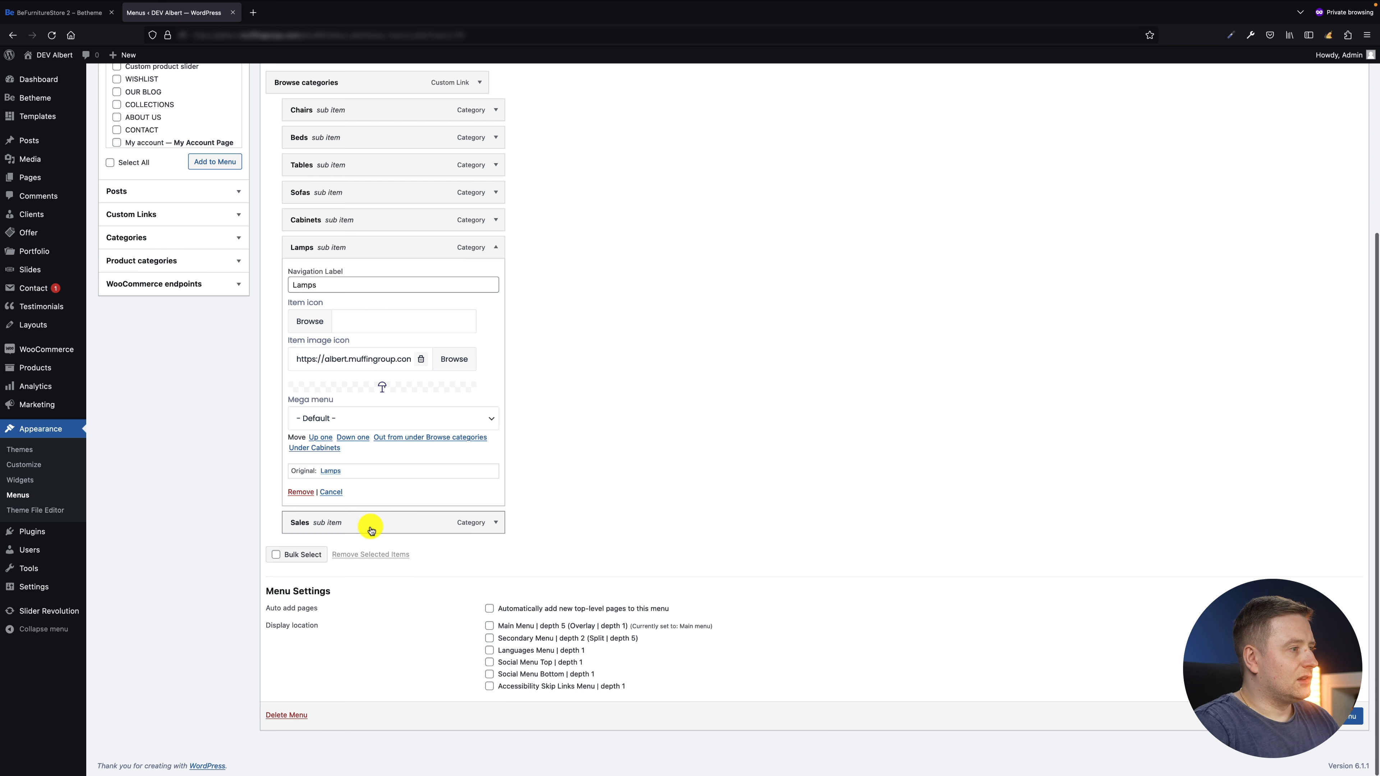
pyautogui.click(493, 523)
pyautogui.scroll(-3, 422, 546)
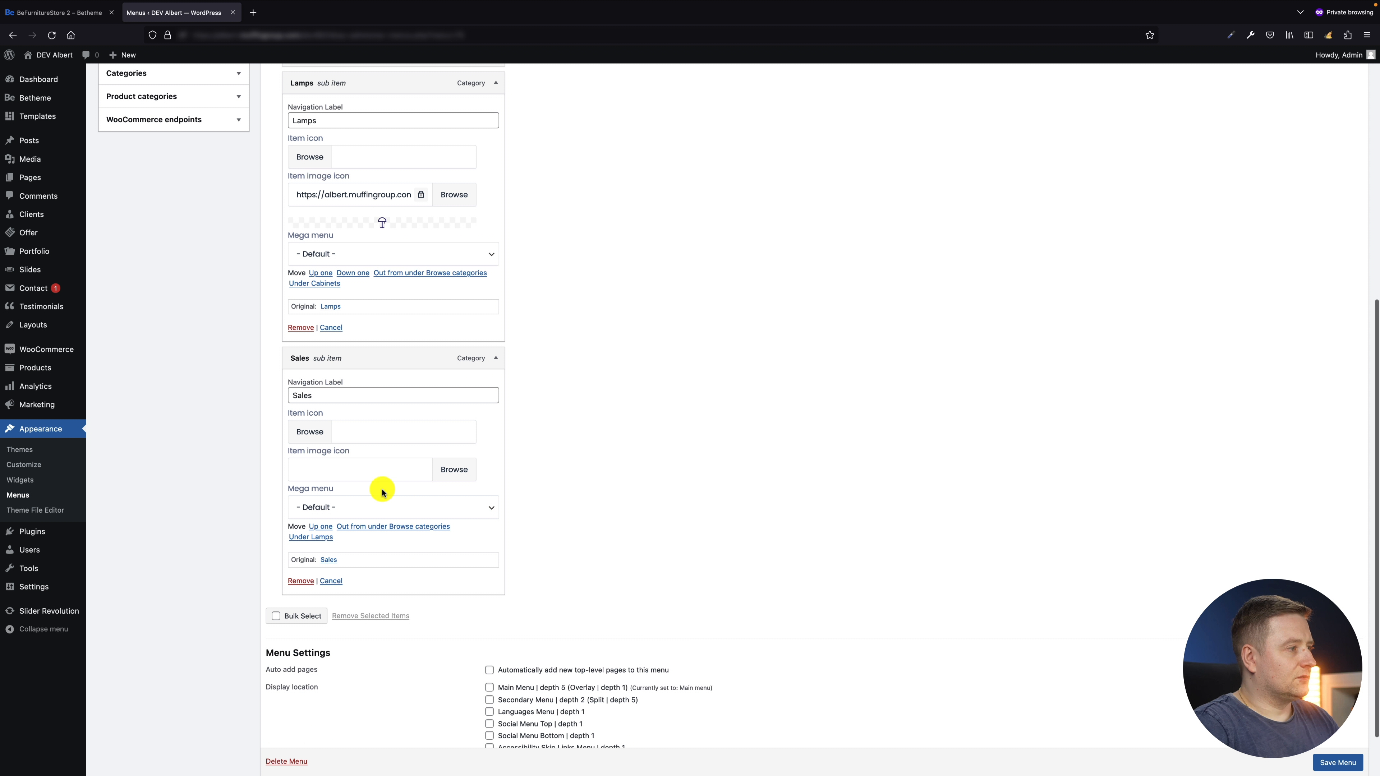
pyautogui.click(455, 469)
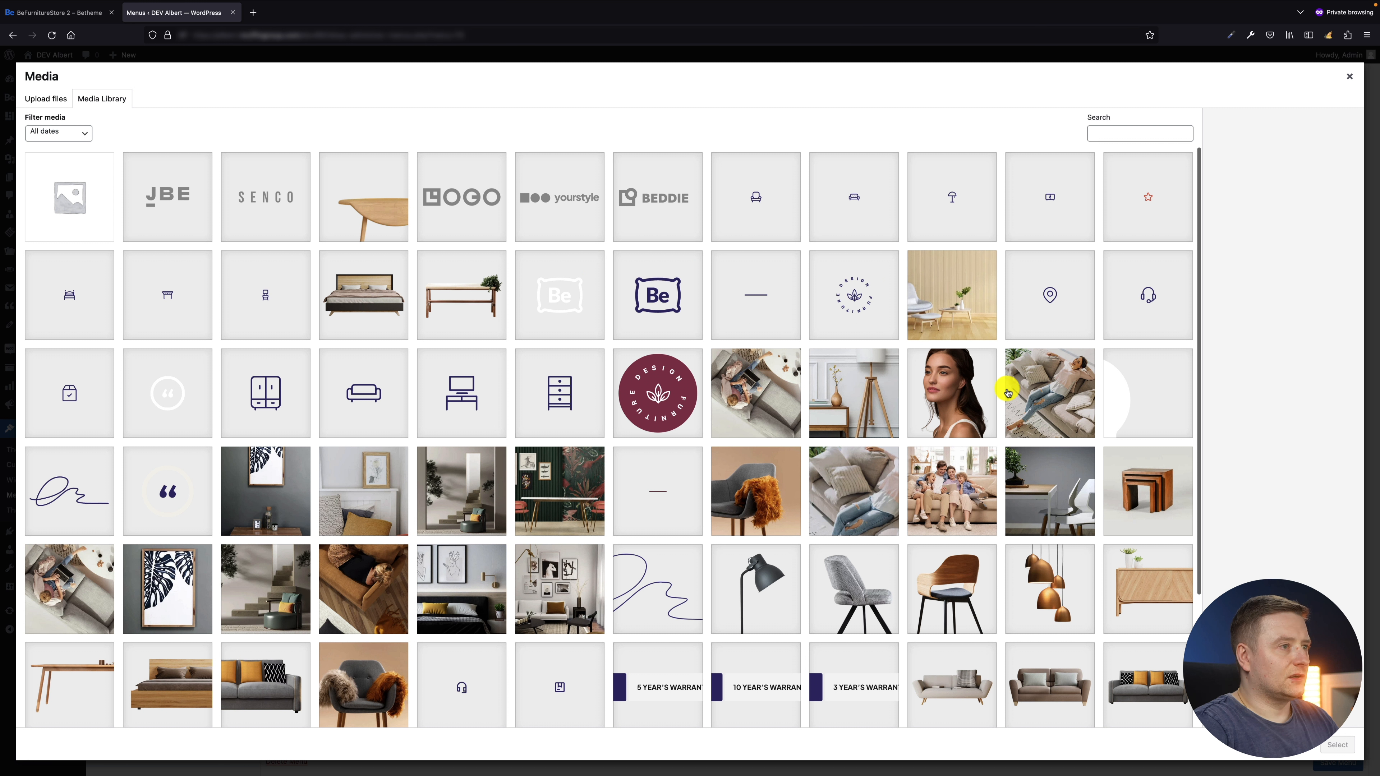
pyautogui.click(1144, 179)
pyautogui.click(1337, 745)
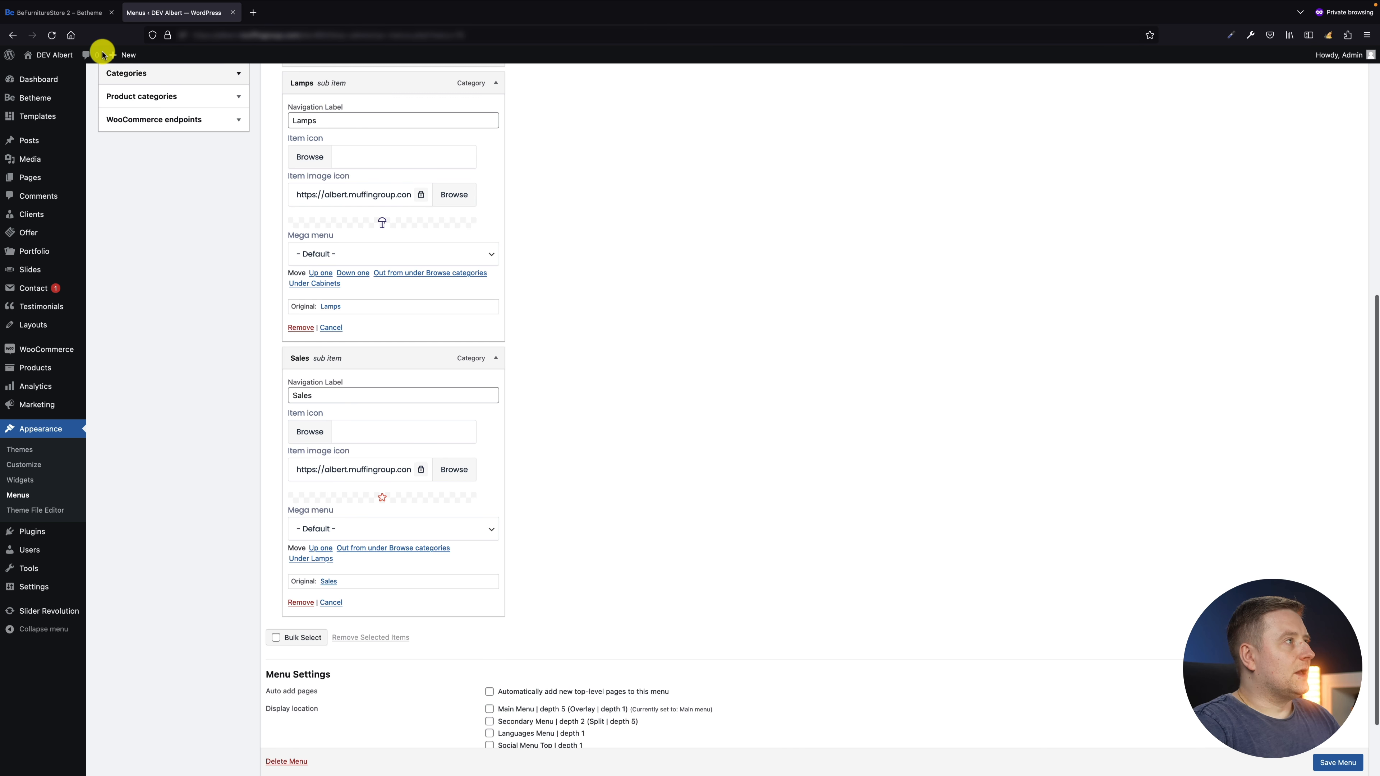
# Check the demo's Sales colour, set the Sales navigation label to <span style="color:#EE6352;">Sales</span>, and save the menu
pyautogui.click(49, 12)
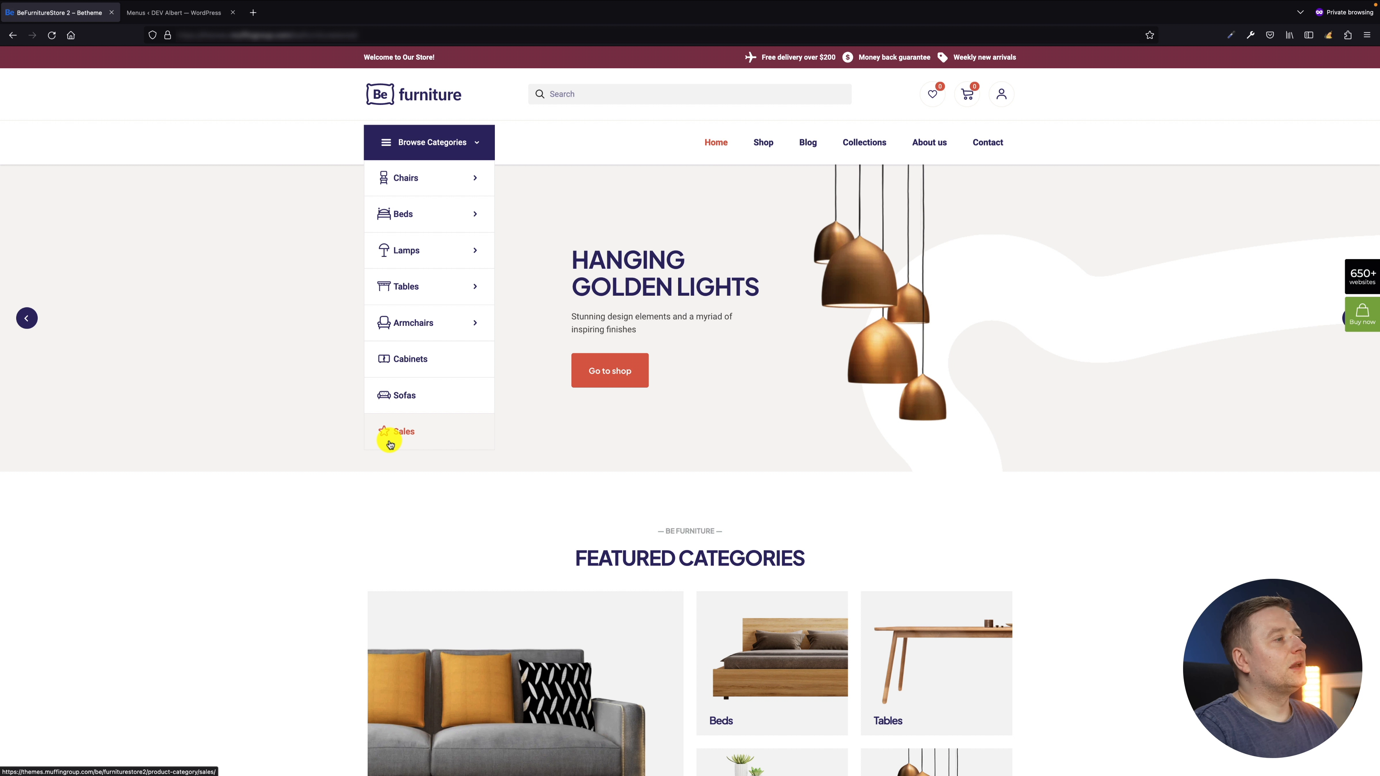
pyautogui.click(146, 11)
pyautogui.click(313, 400)
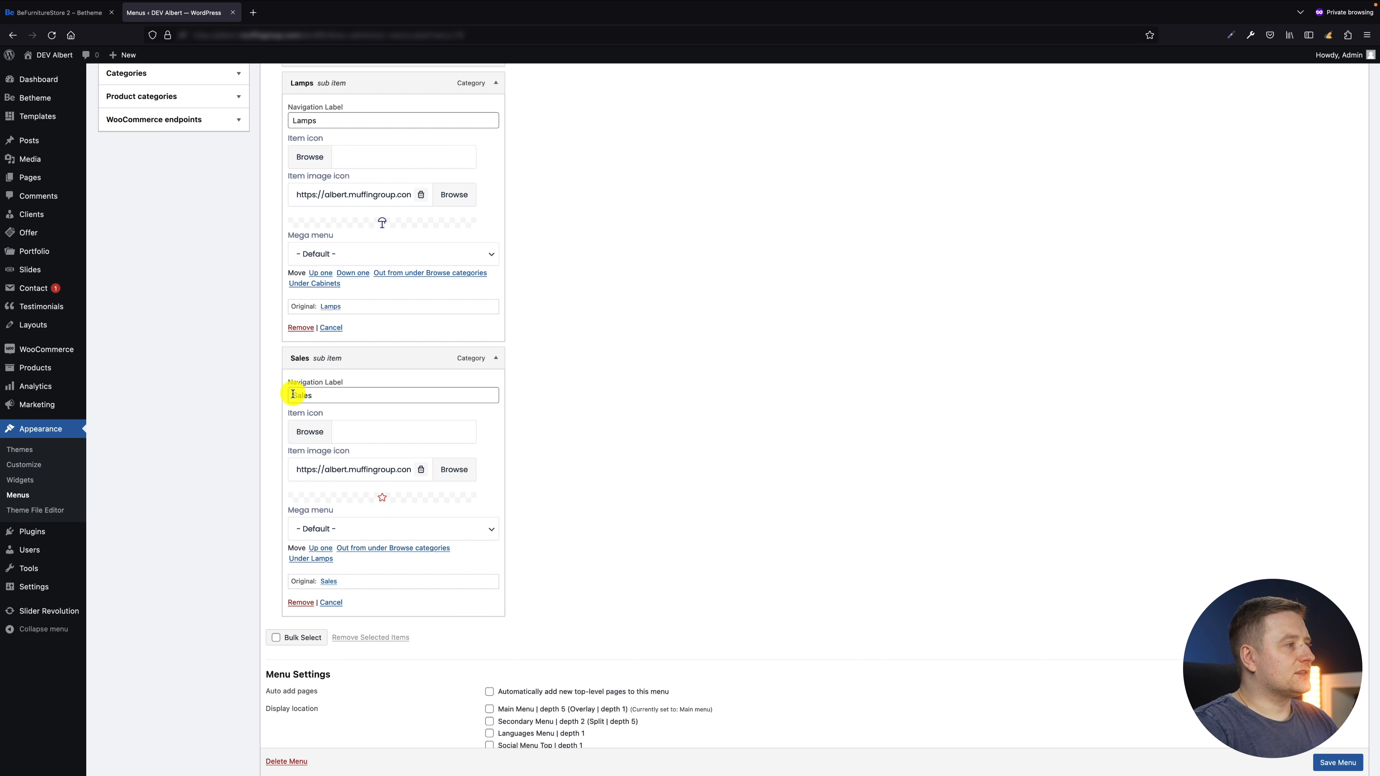
pyautogui.write('<span style="color:#EE6352;">')
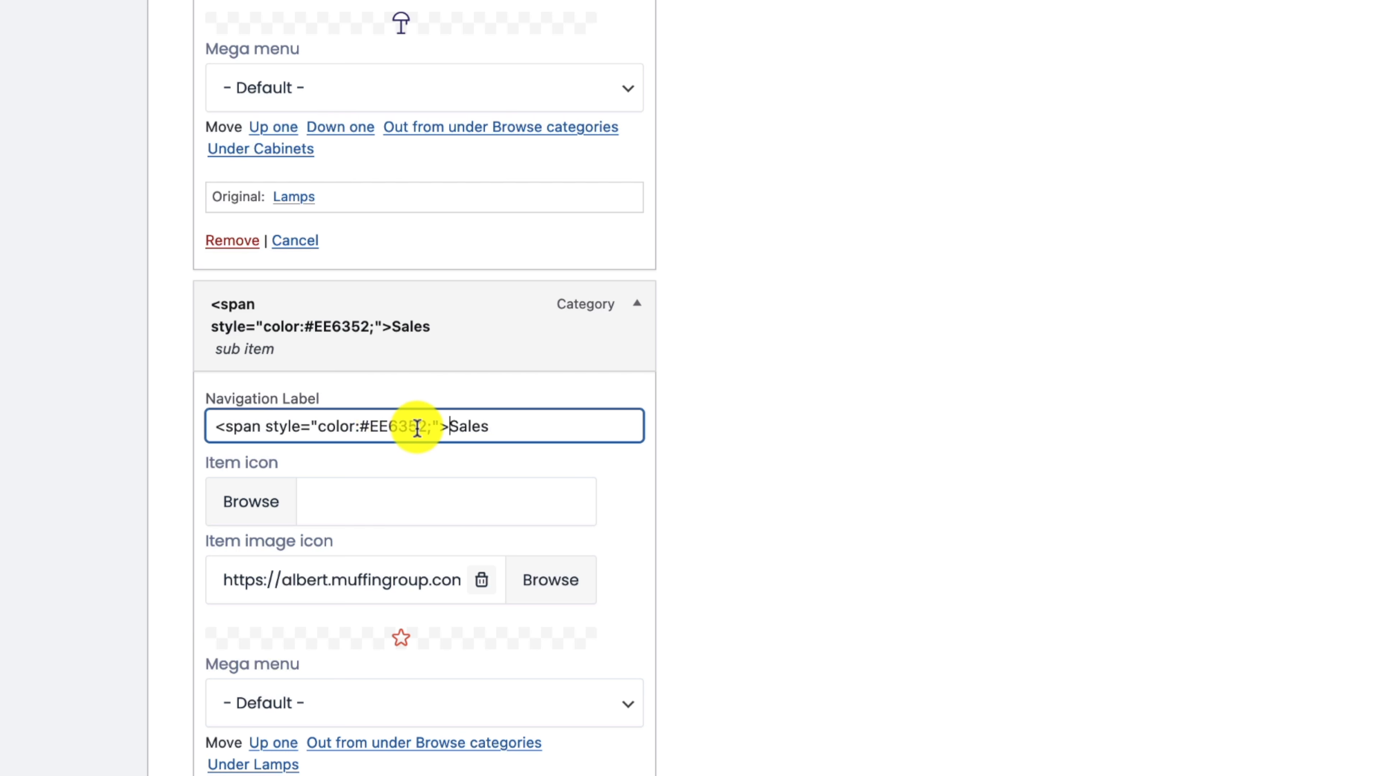
pyautogui.write('</span>')
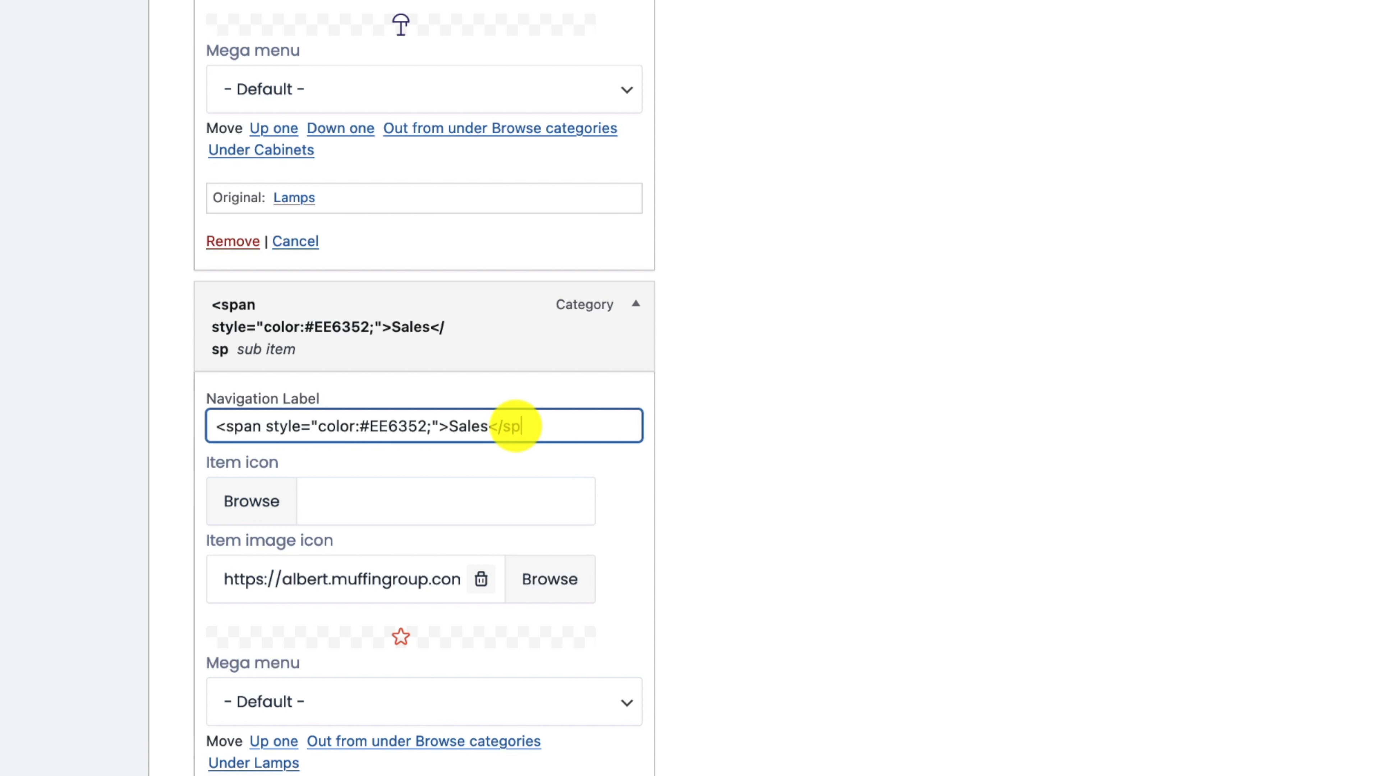
pyautogui.click(1337, 761)
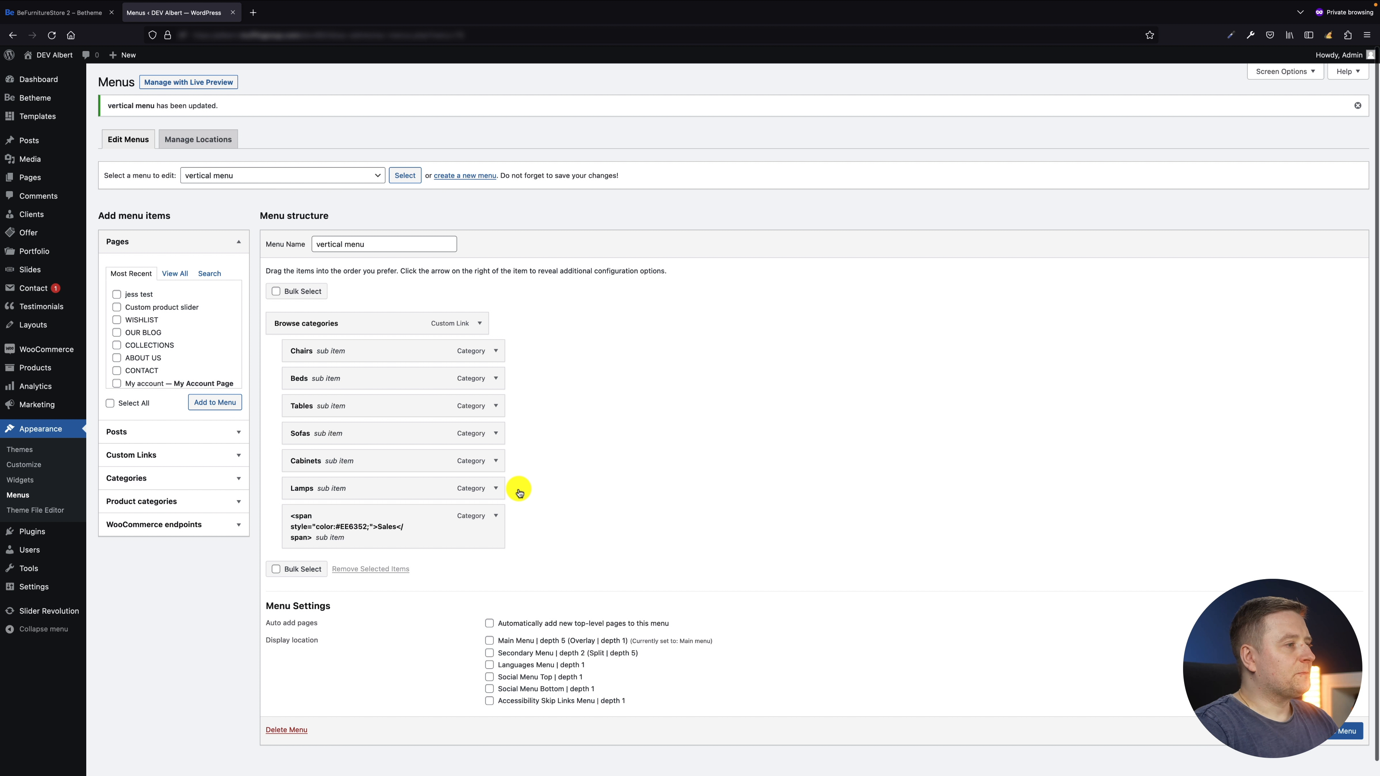
# Expand the Chairs, Beds, Tables and Sofas menu items and review their saved image icons
pyautogui.click(496, 351)
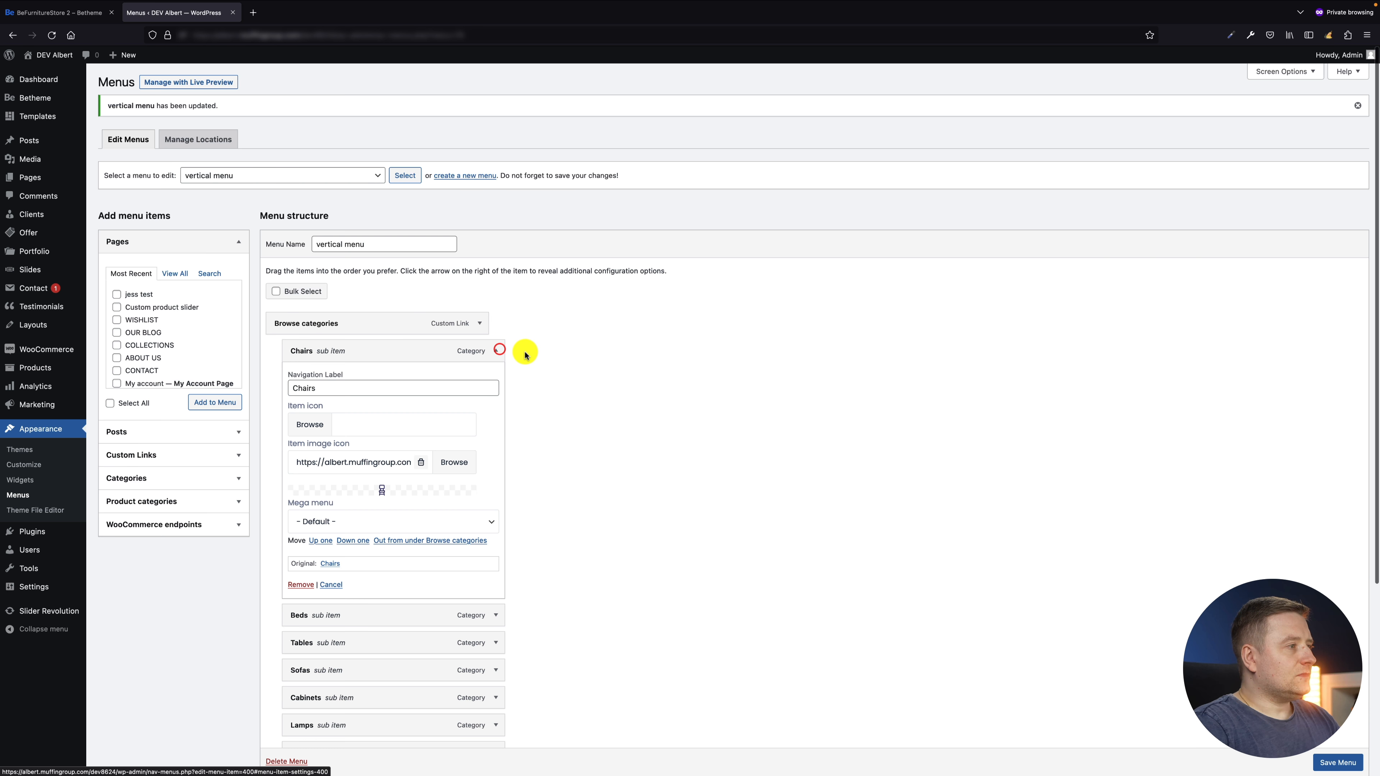
pyautogui.scroll(-4, 522, 352)
pyautogui.click(494, 378)
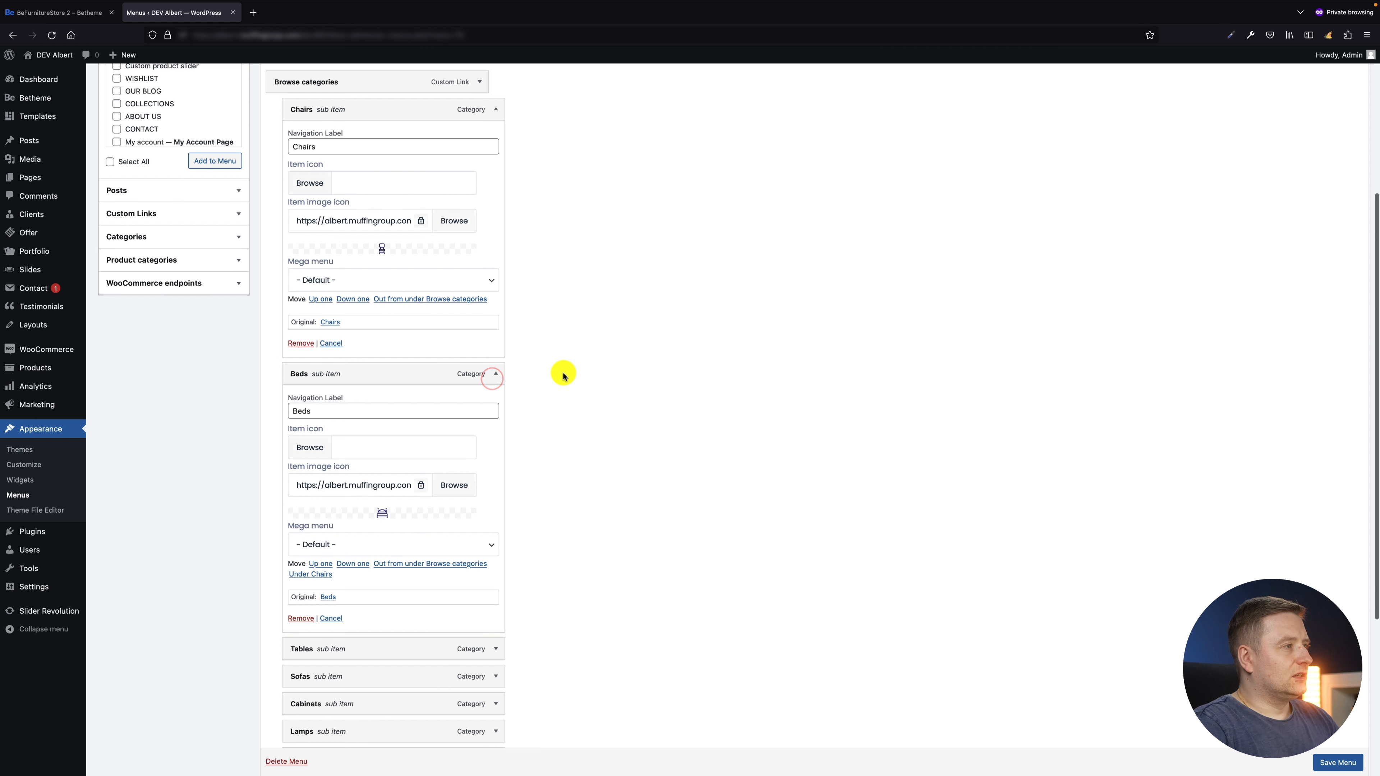
pyautogui.scroll(-3, 543, 402)
pyautogui.click(492, 473)
pyautogui.scroll(-4, 542, 567)
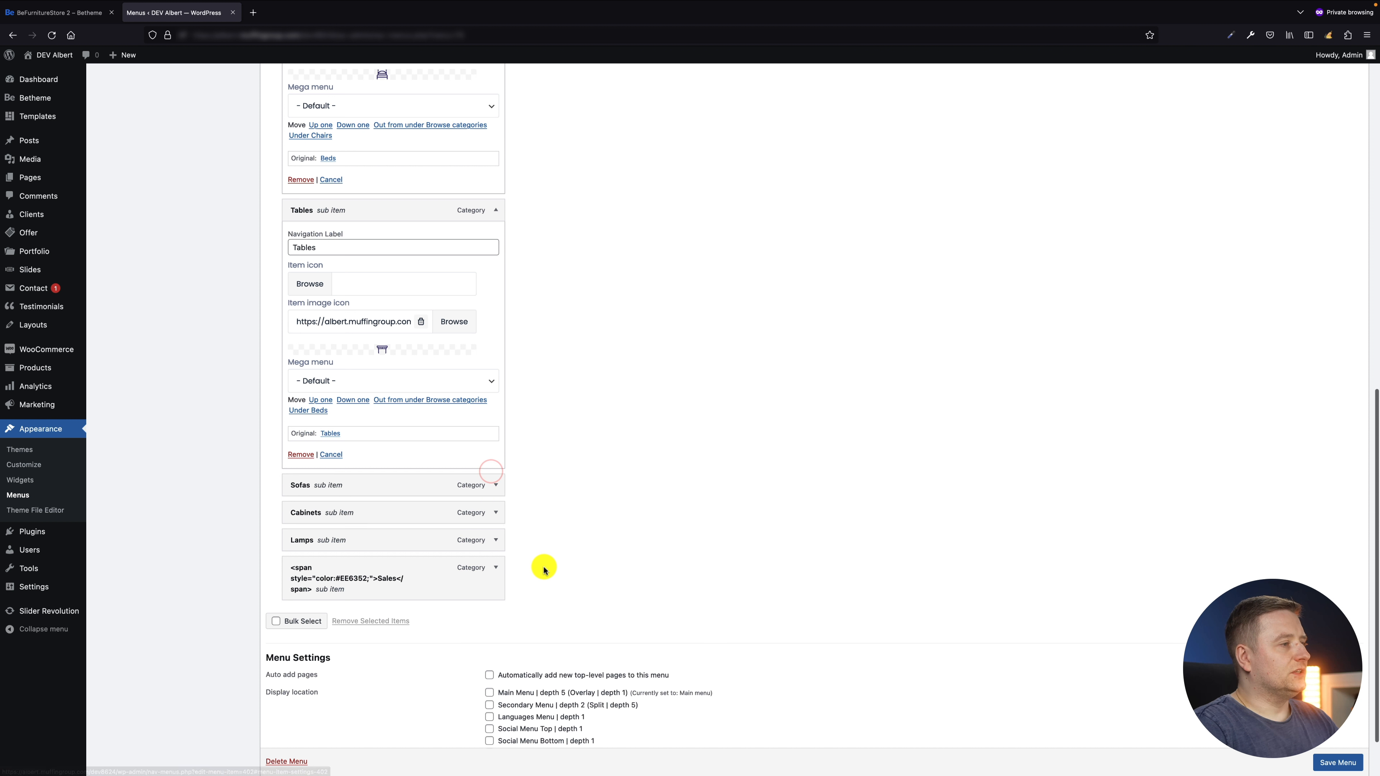
pyautogui.click(496, 485)
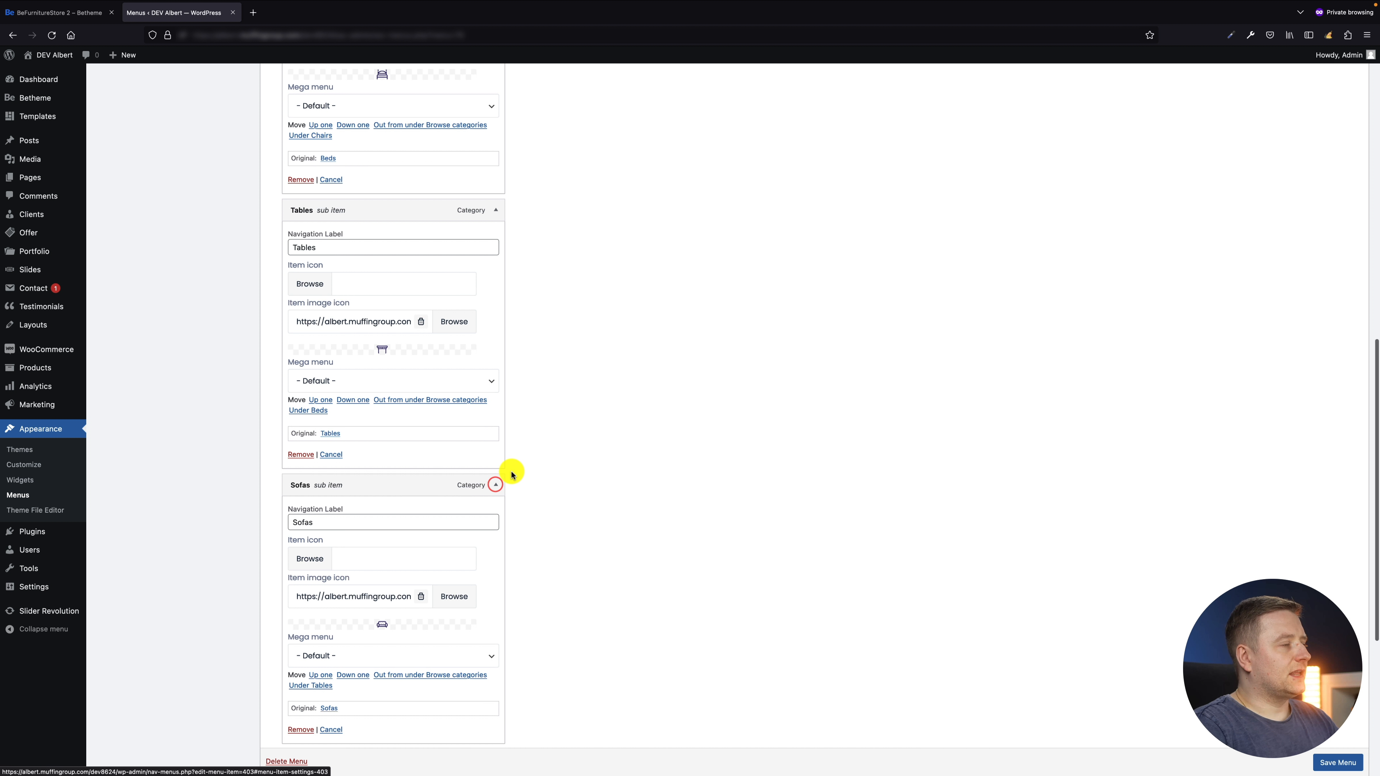
pyautogui.scroll(-5, 511, 469)
pyautogui.scroll(16, 526, 266)
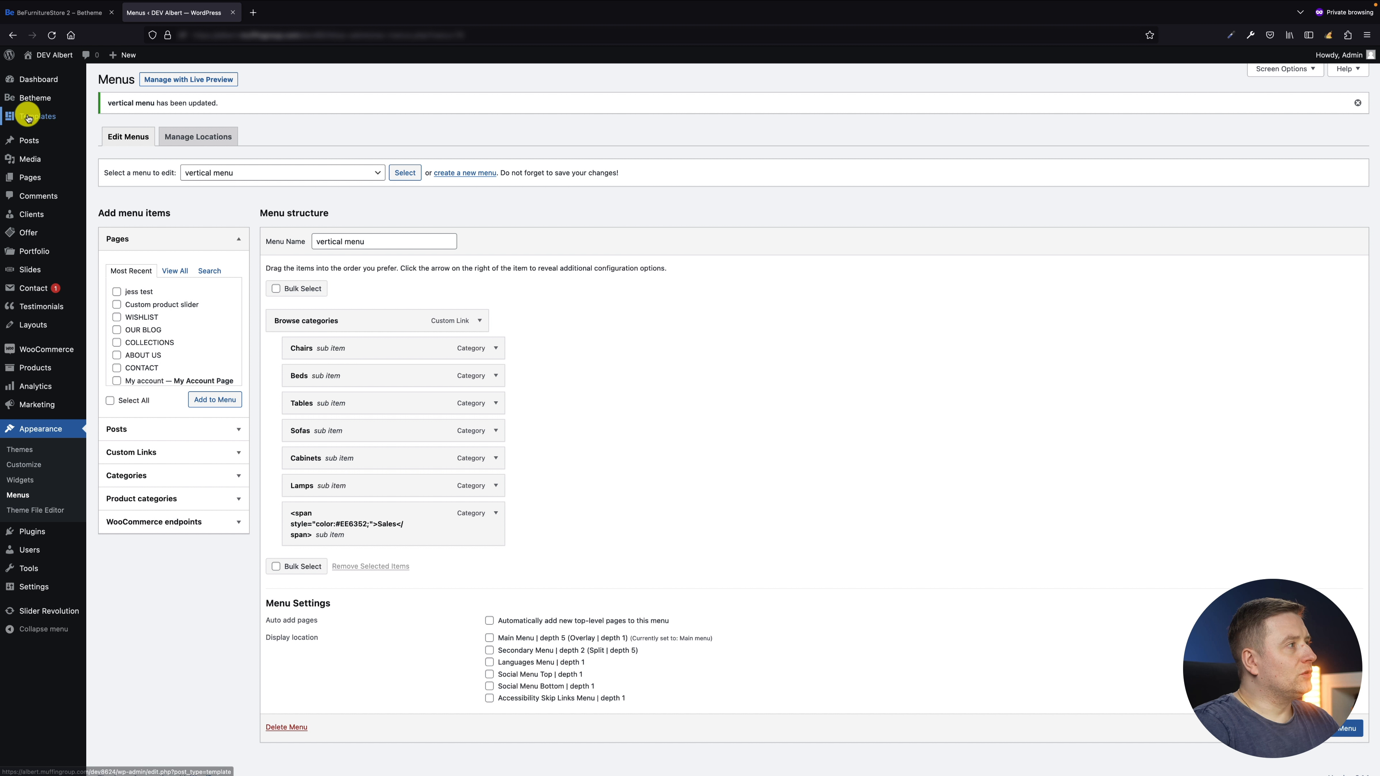
# Open the list of all Betheme templates
pyautogui.moveTo(33, 115)
pyautogui.click(137, 117)
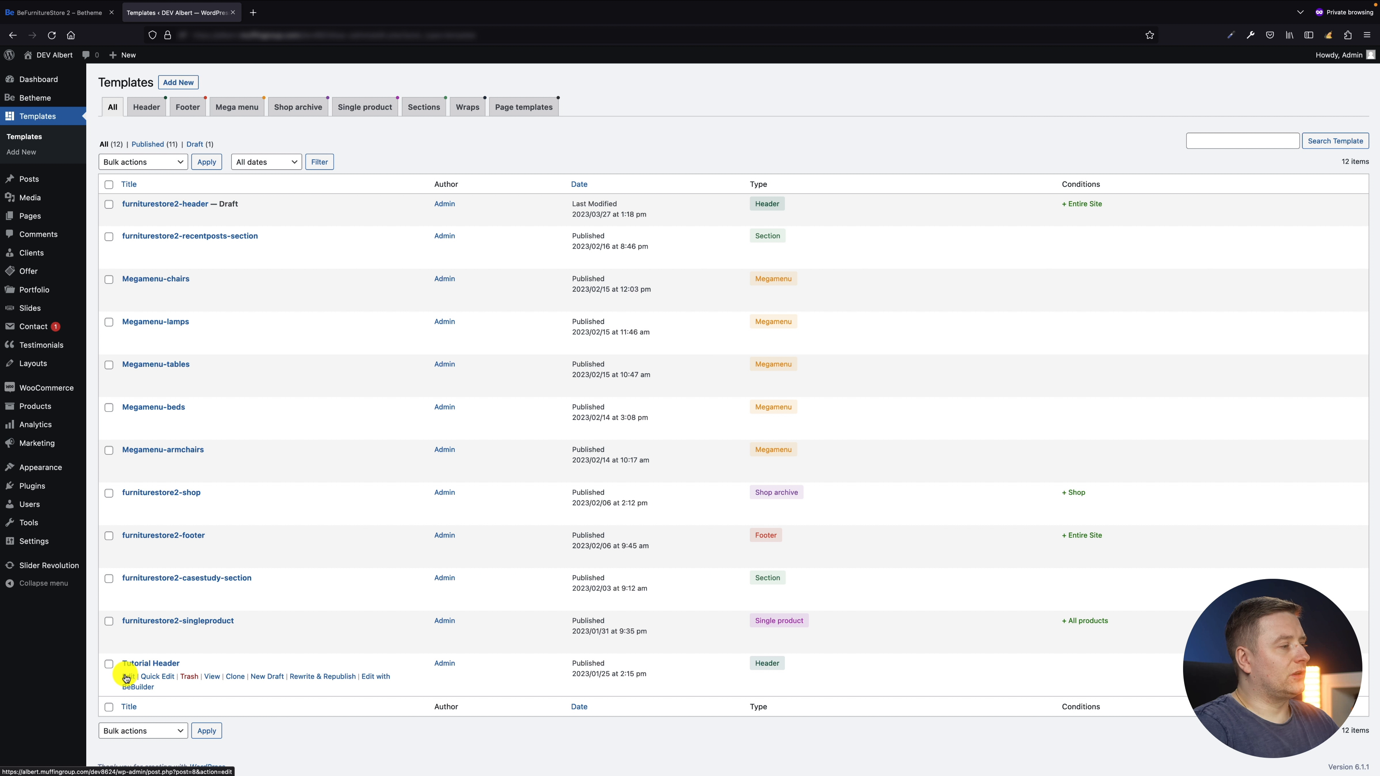
# Open the Tutorial Header template in BeBuilder and check the demo store's Browse Categories menu for comparison
pyautogui.click(386, 676)
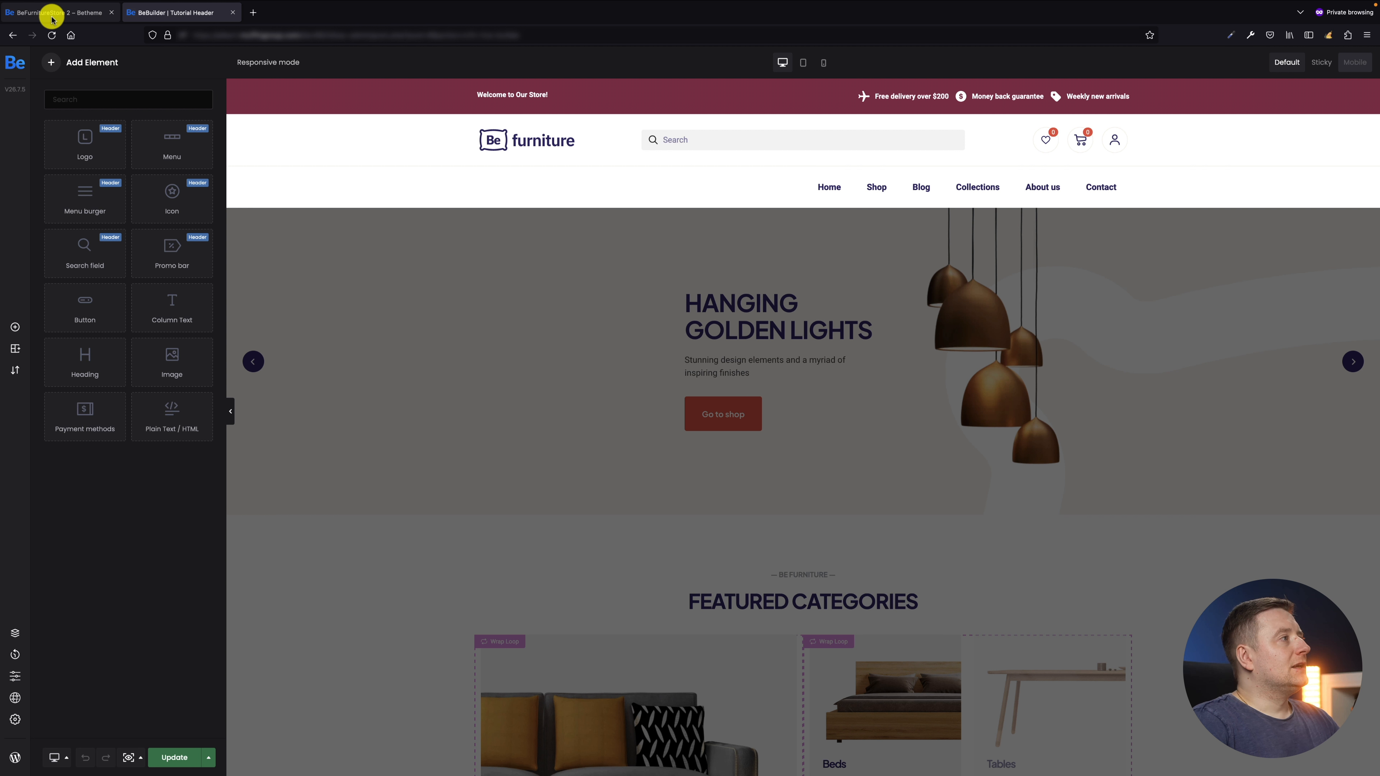
pyautogui.click(27, 12)
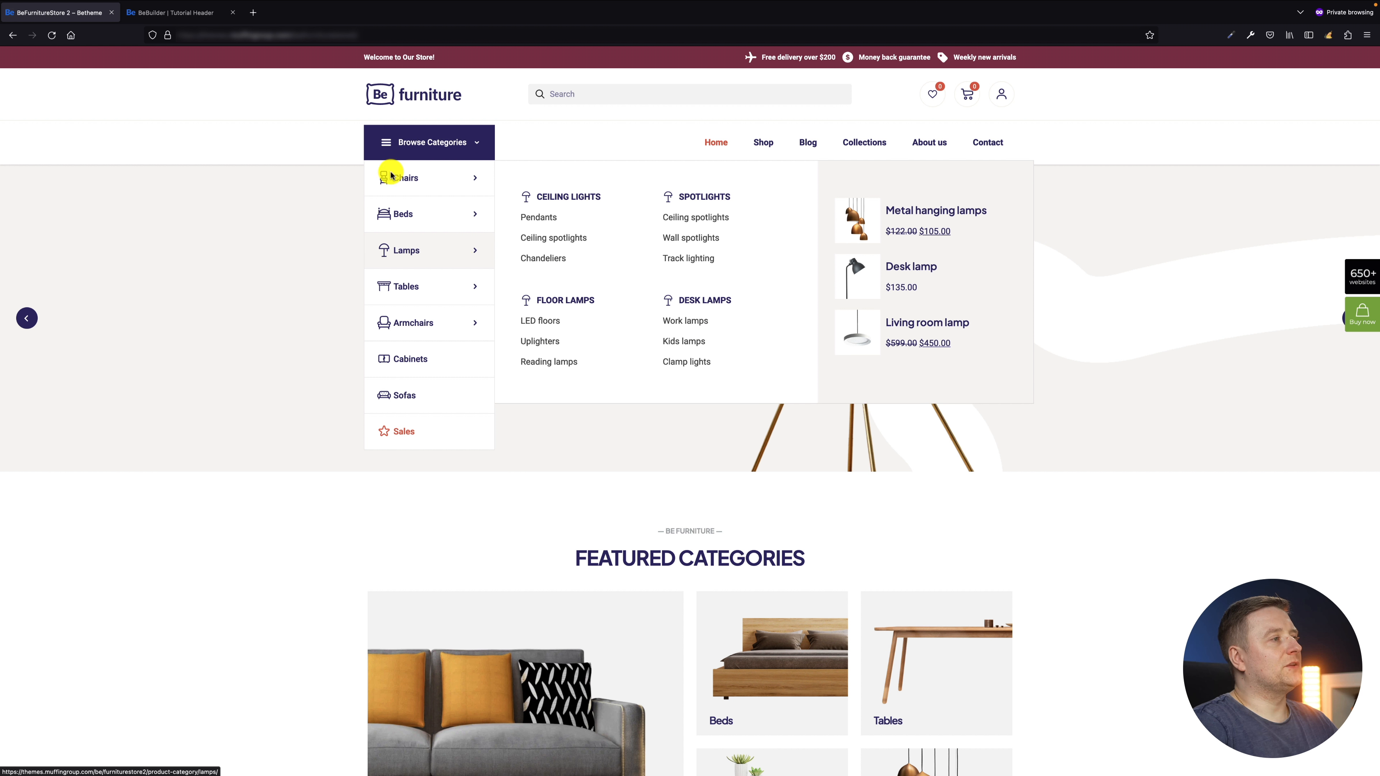
pyautogui.click(173, 12)
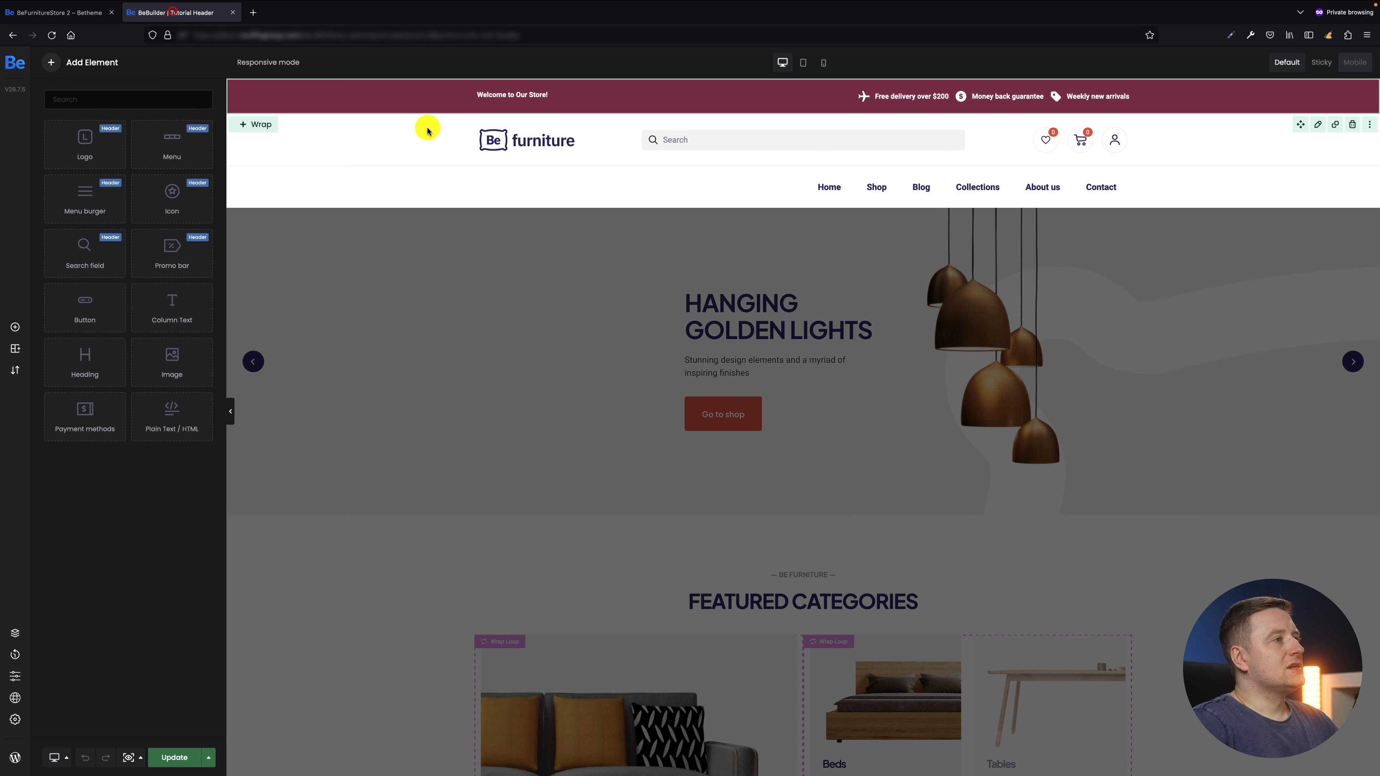
# Add a Menu element to the empty wrap before the main navigation in the header's bottom row
pyautogui.click(554, 181)
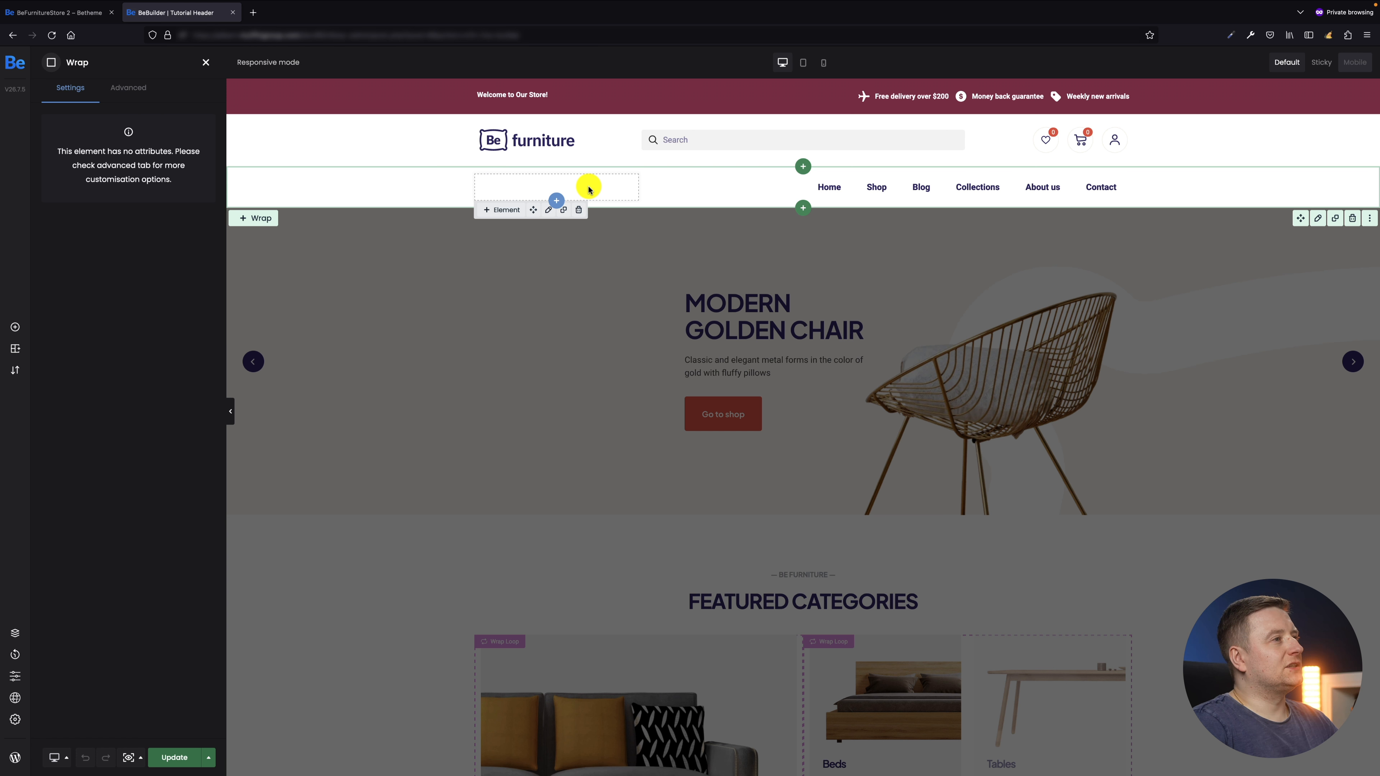
pyautogui.click(15, 326)
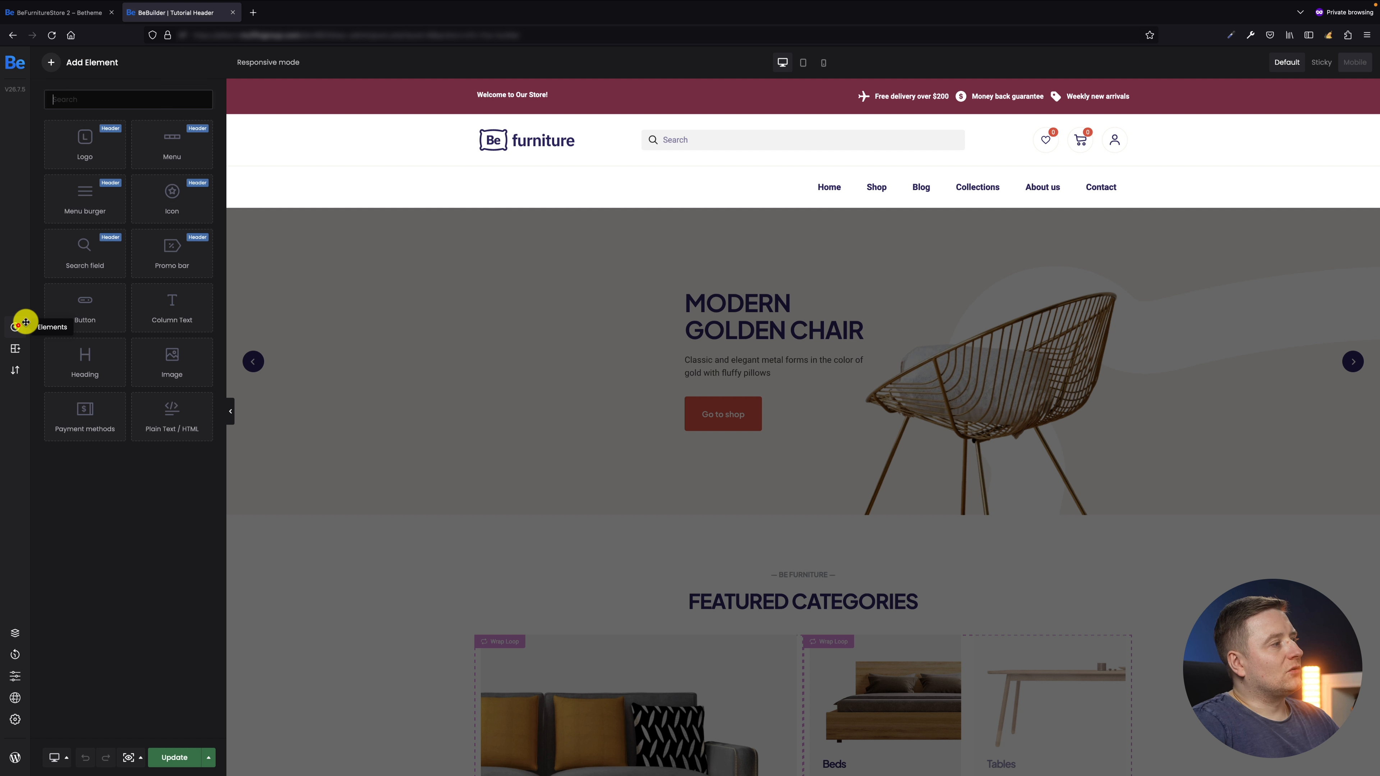
pyautogui.write('m')
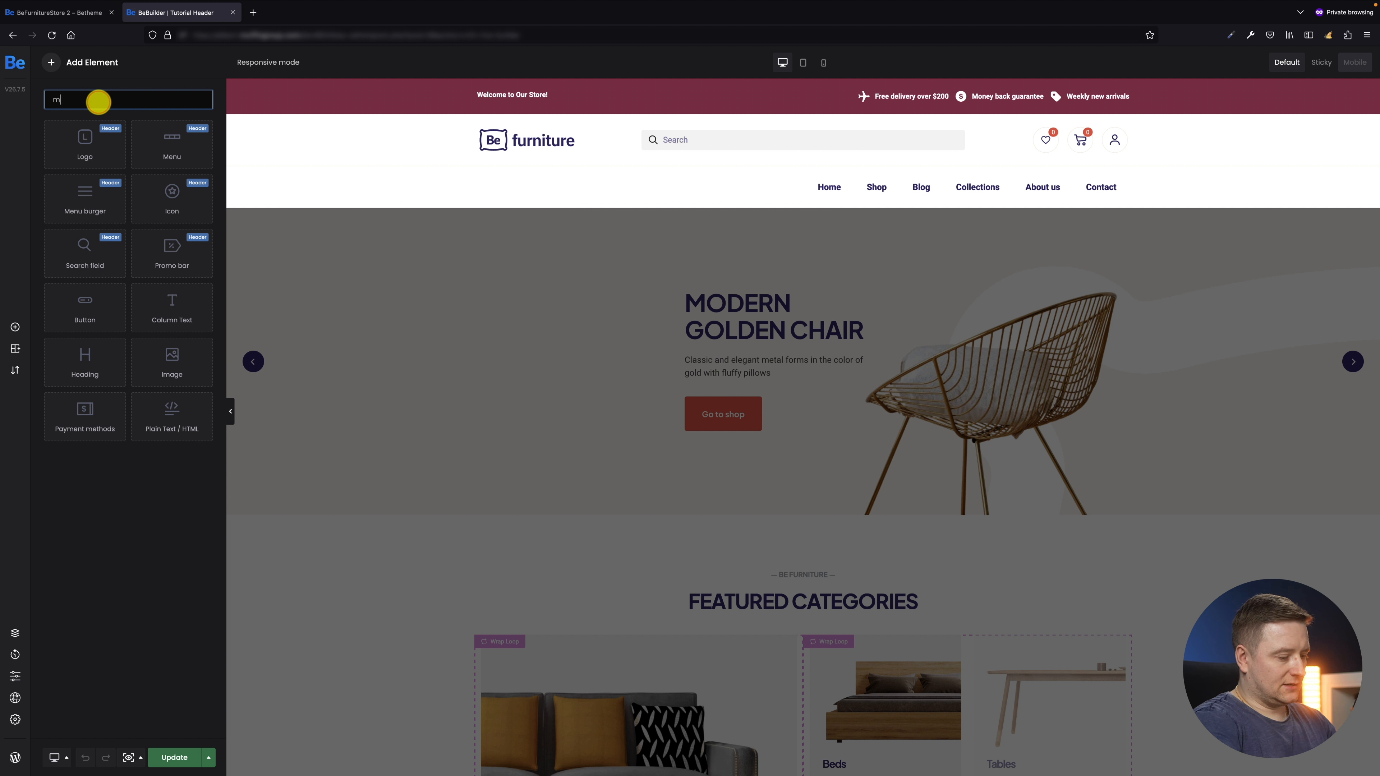
pyautogui.write('enu')
pyautogui.moveTo(83, 146); pyautogui.dragTo(631, 271)
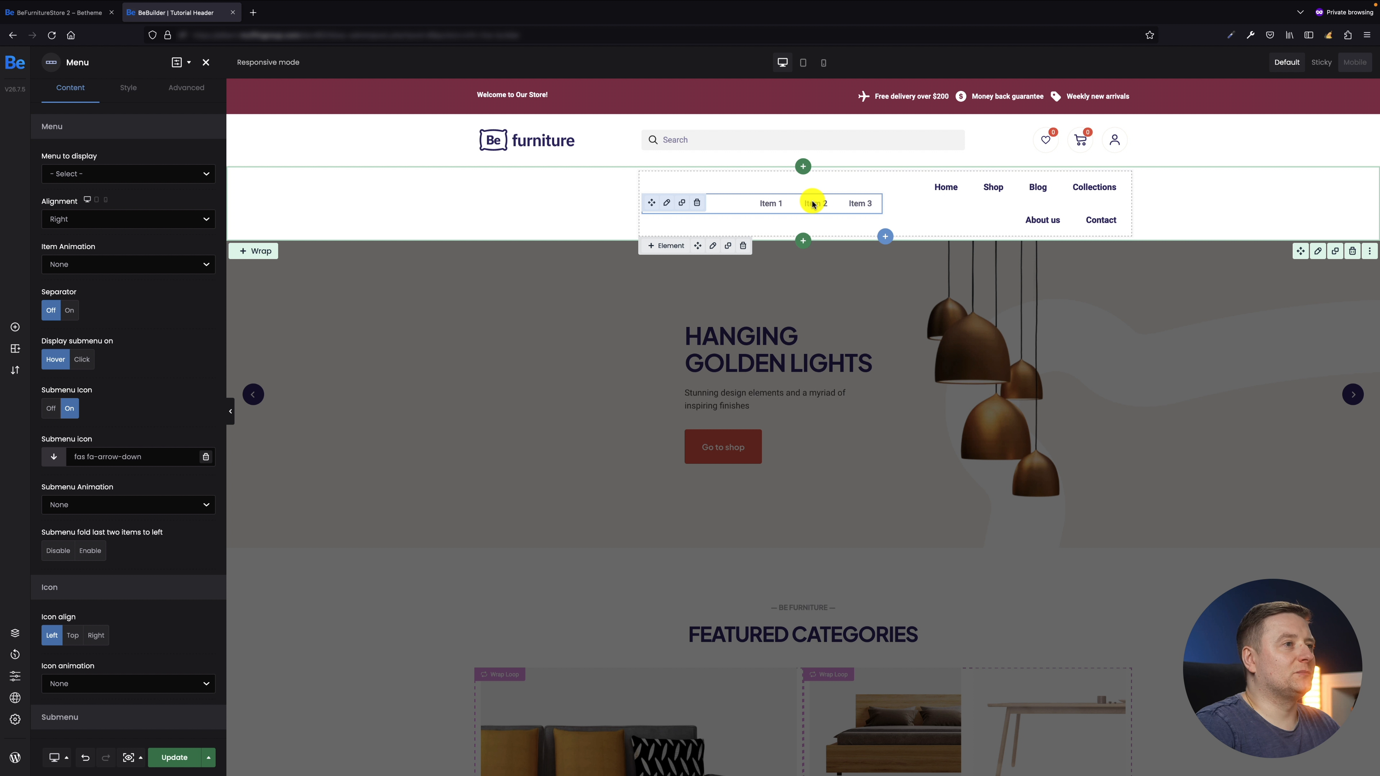
pyautogui.moveTo(654, 204); pyautogui.dragTo(526, 186)
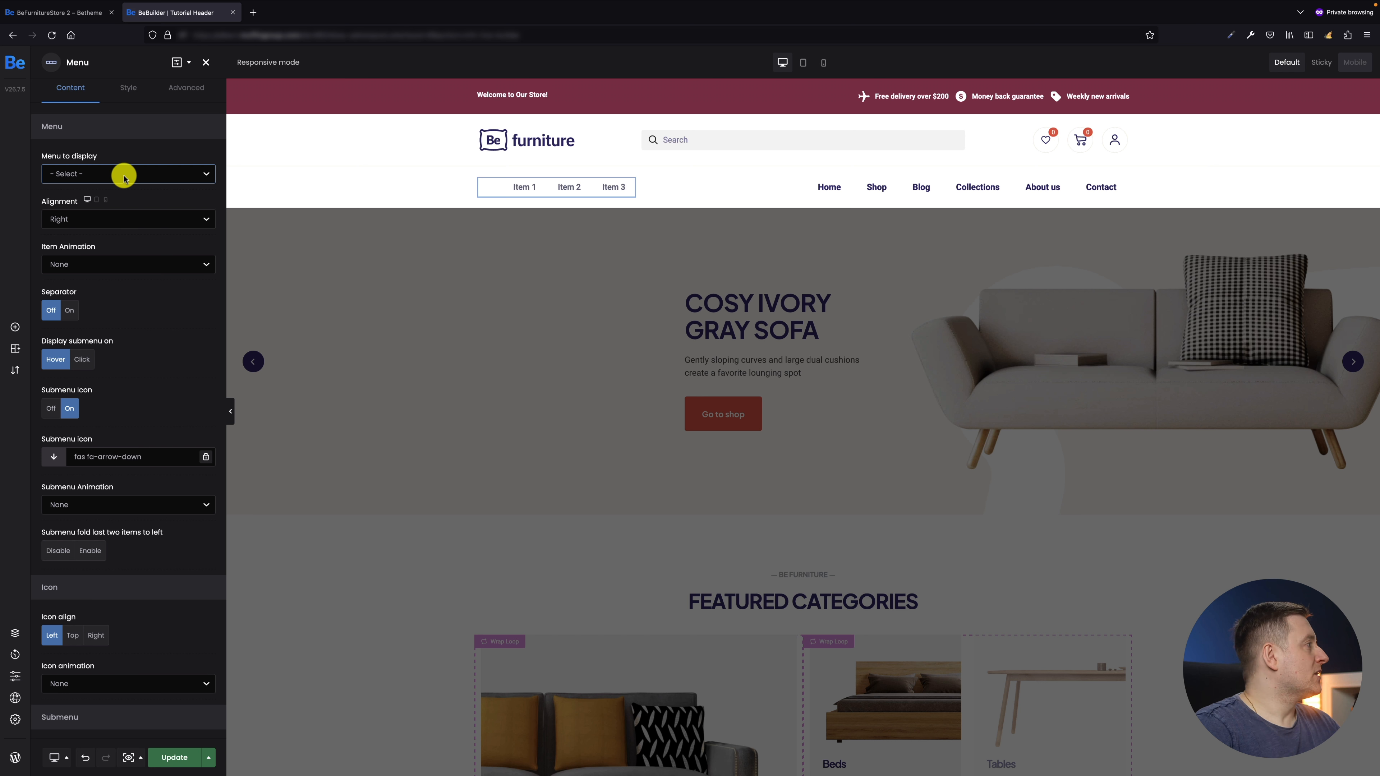
# Set the new Menu element to display "vertical menu" and align it Left
pyautogui.click(139, 175)
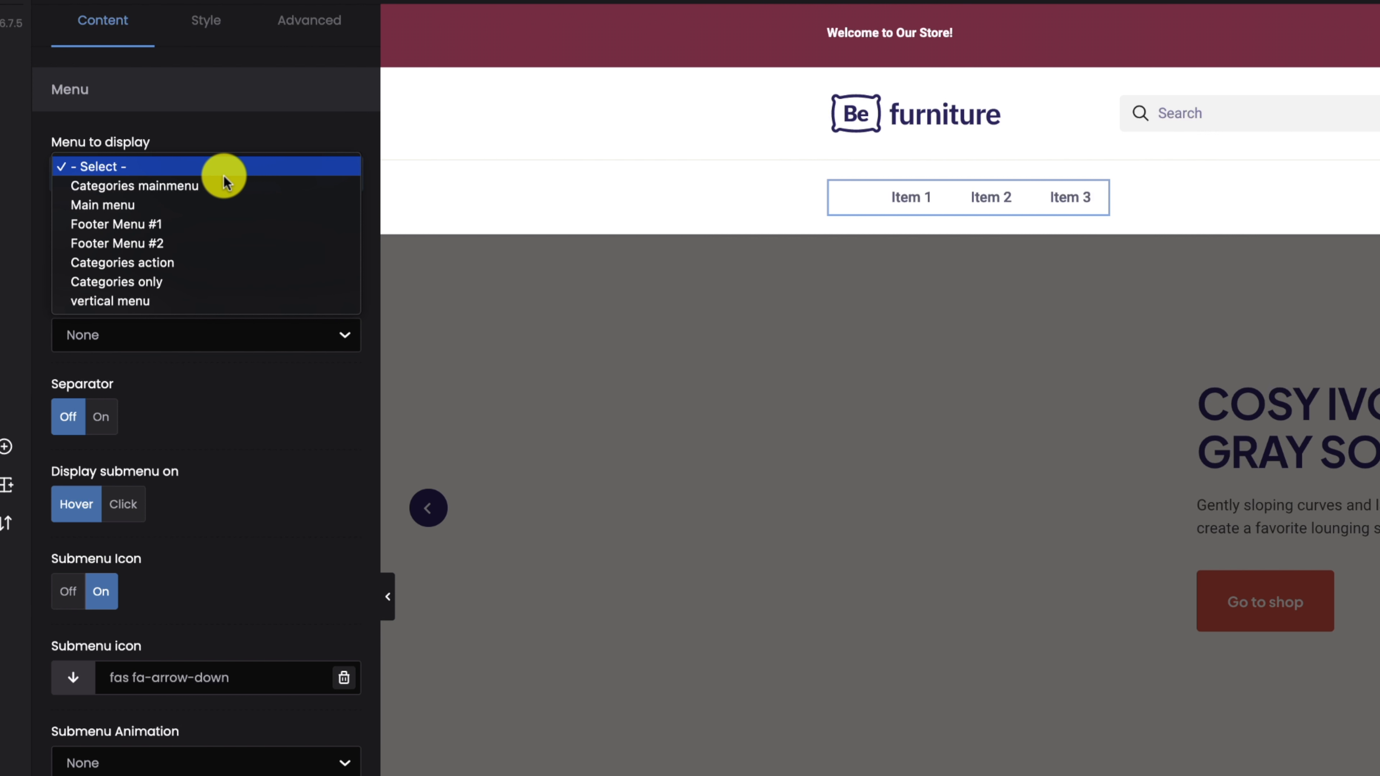
pyautogui.click(158, 299)
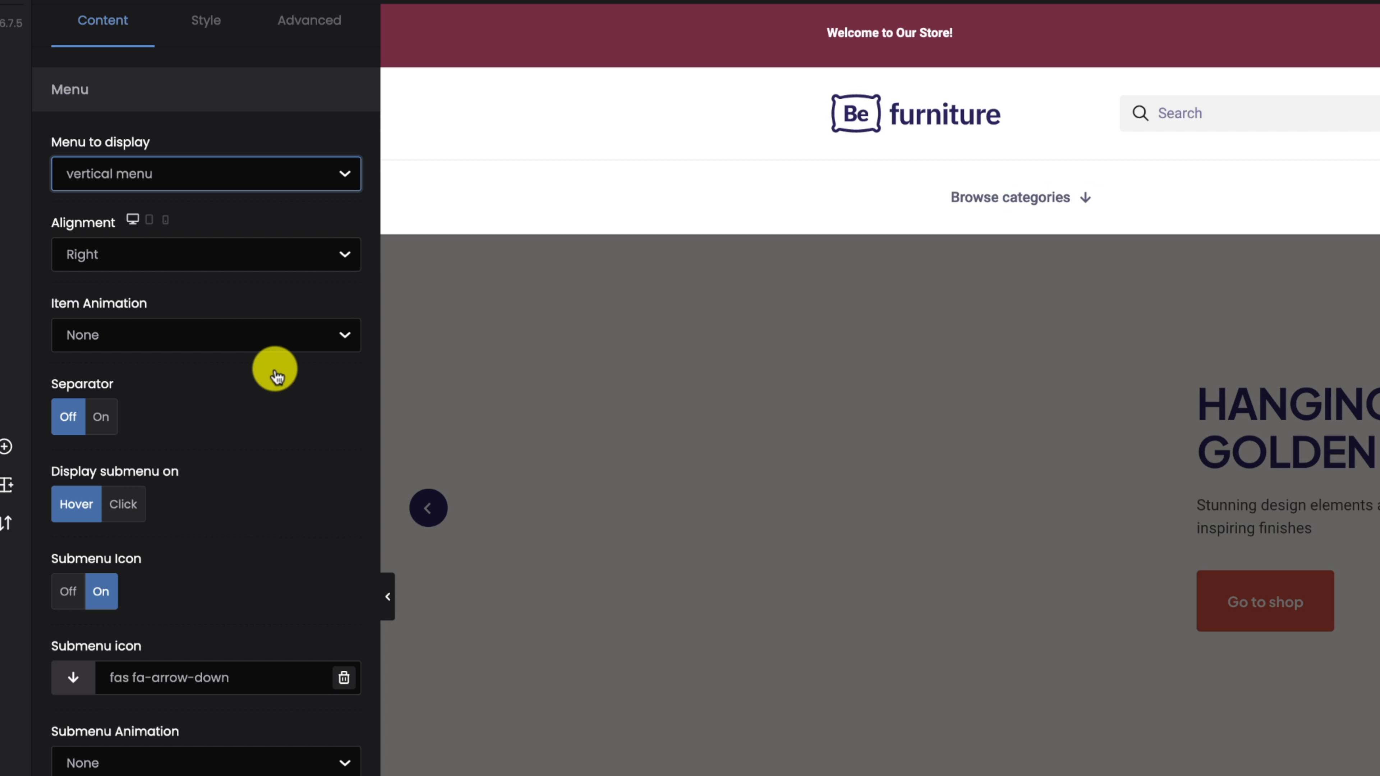
pyautogui.click(132, 256)
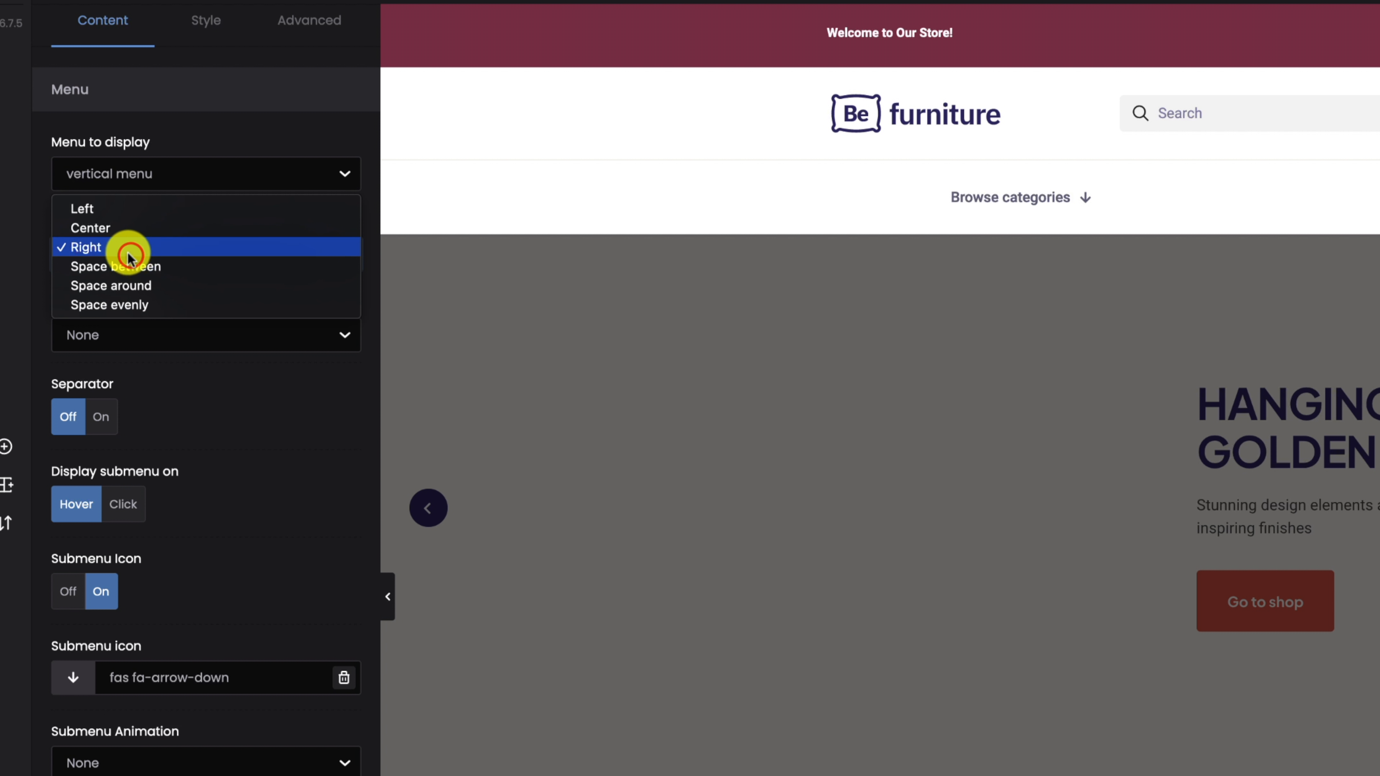
pyautogui.click(103, 209)
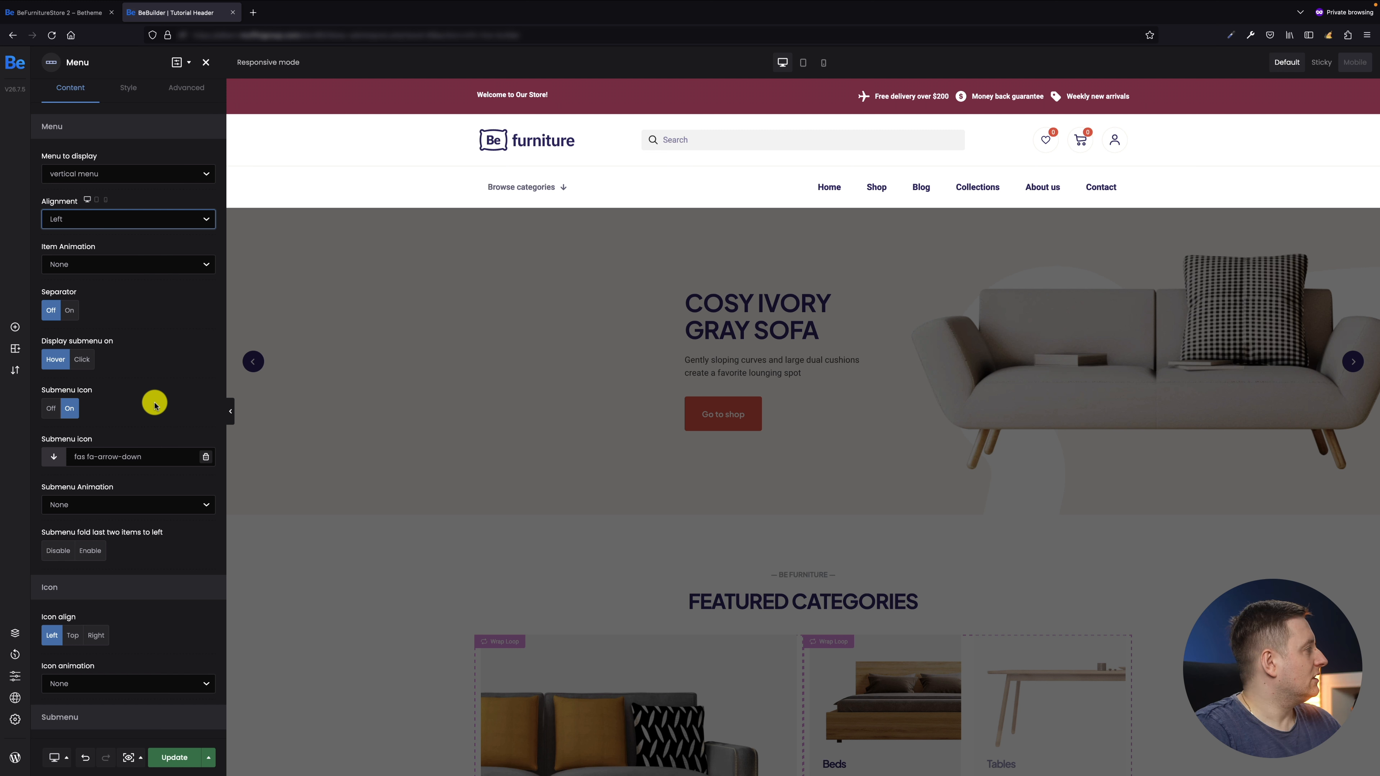
# Find the down-open icon and set it as the submenu icon of the menu's top-level item
pyautogui.click(54, 457)
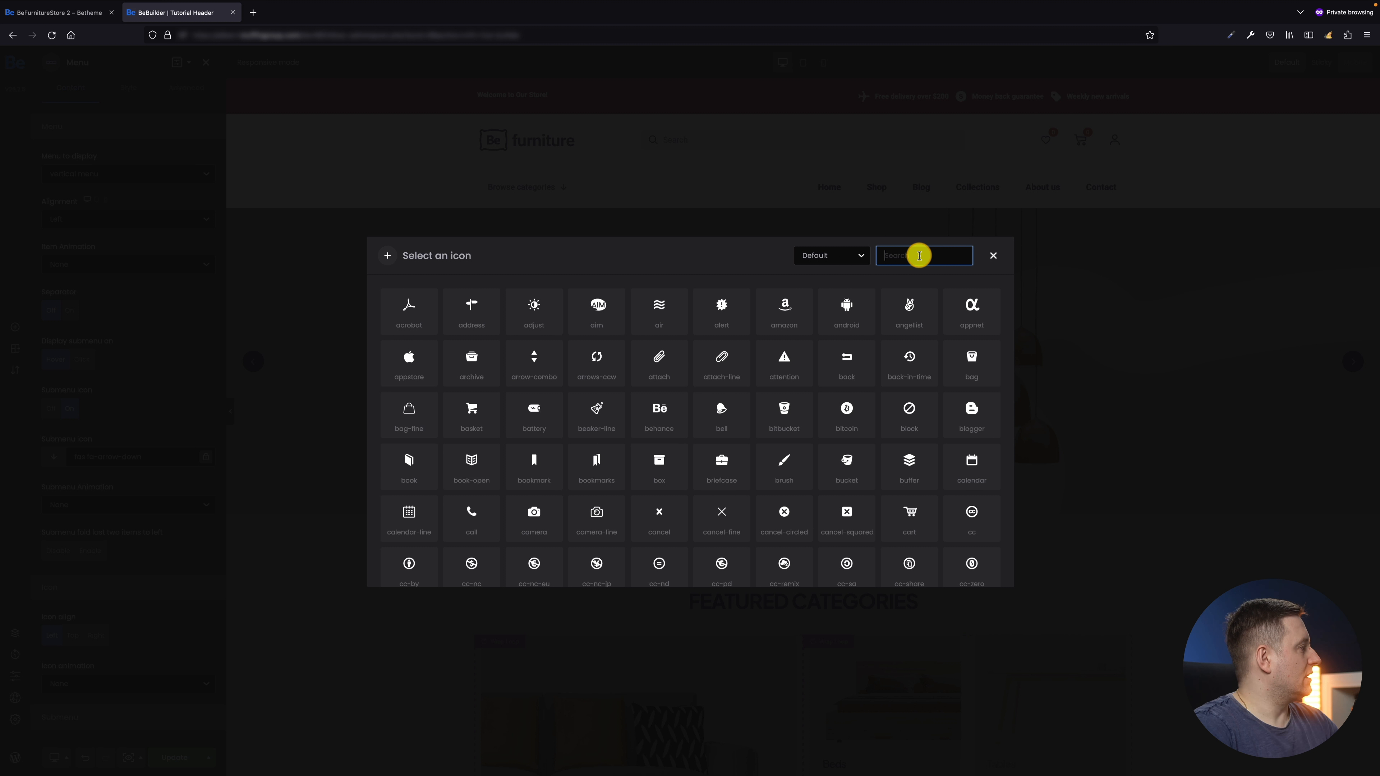
pyautogui.write('icon-')
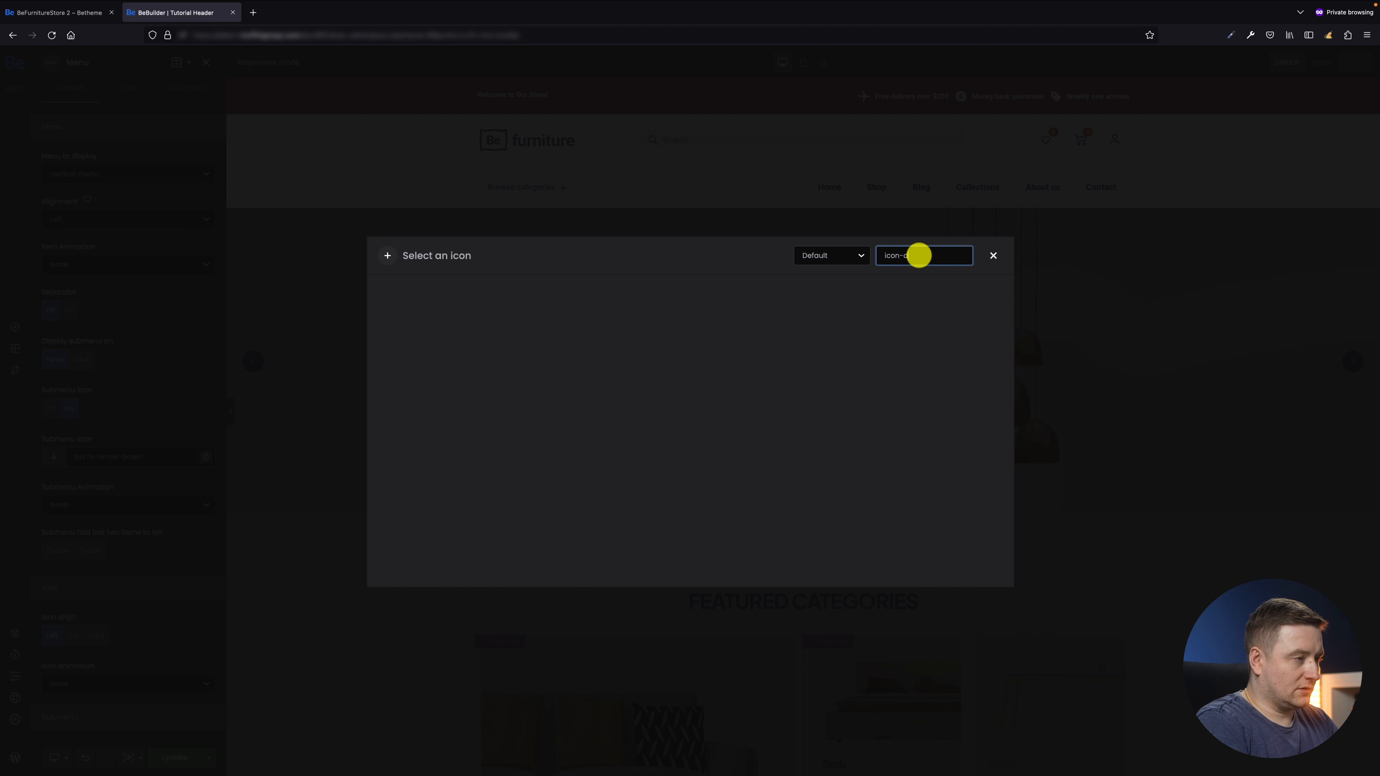
pyautogui.write('down')
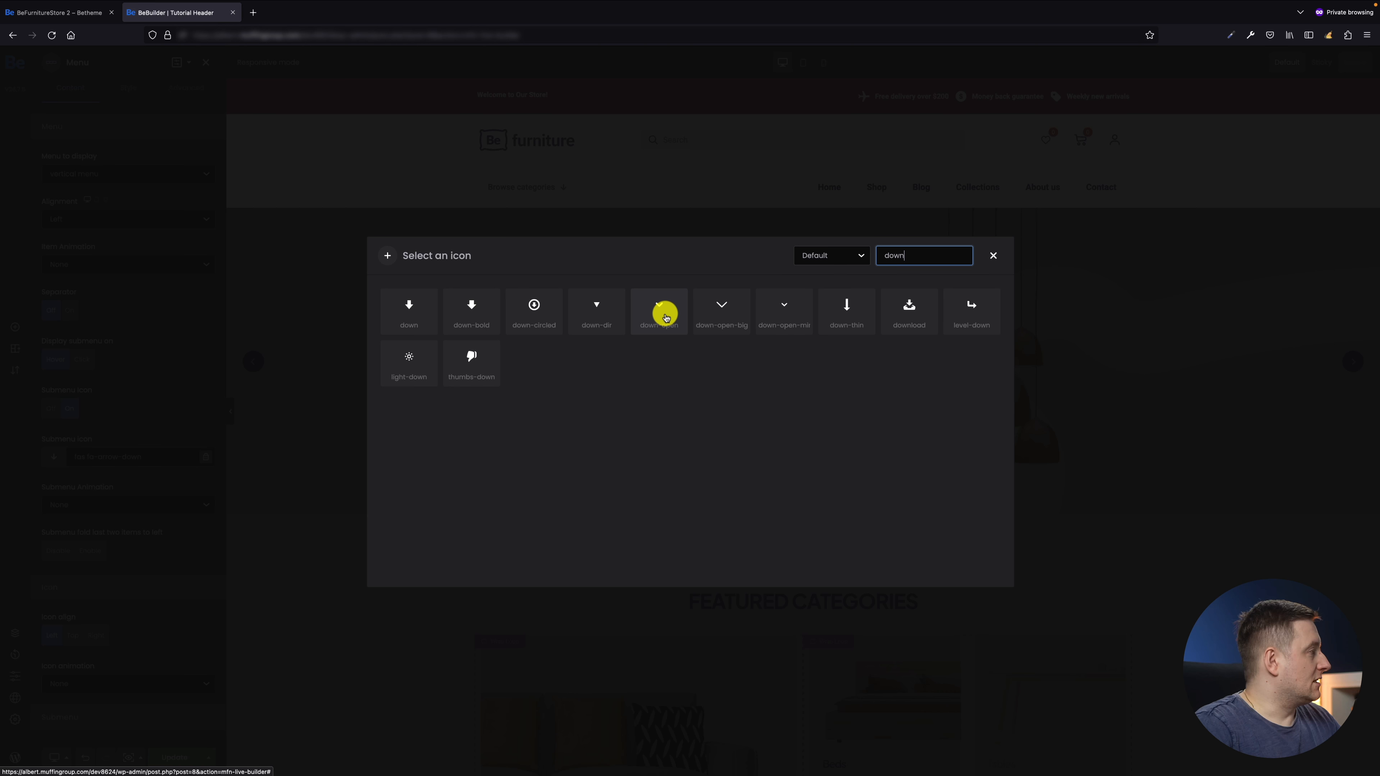
pyautogui.click(666, 318)
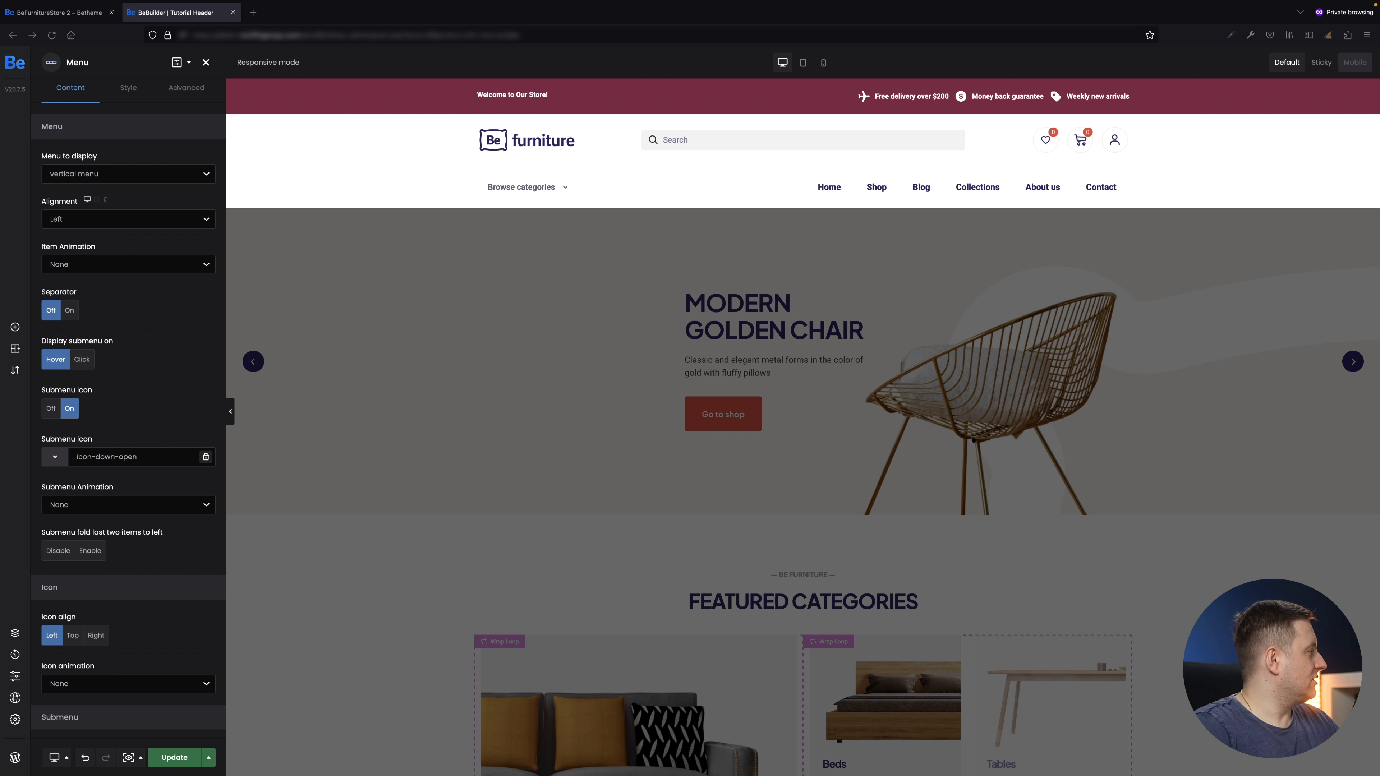
# Set the icon in the element's Submenu section to icon-right-open
pyautogui.scroll(-2, 192, 370)
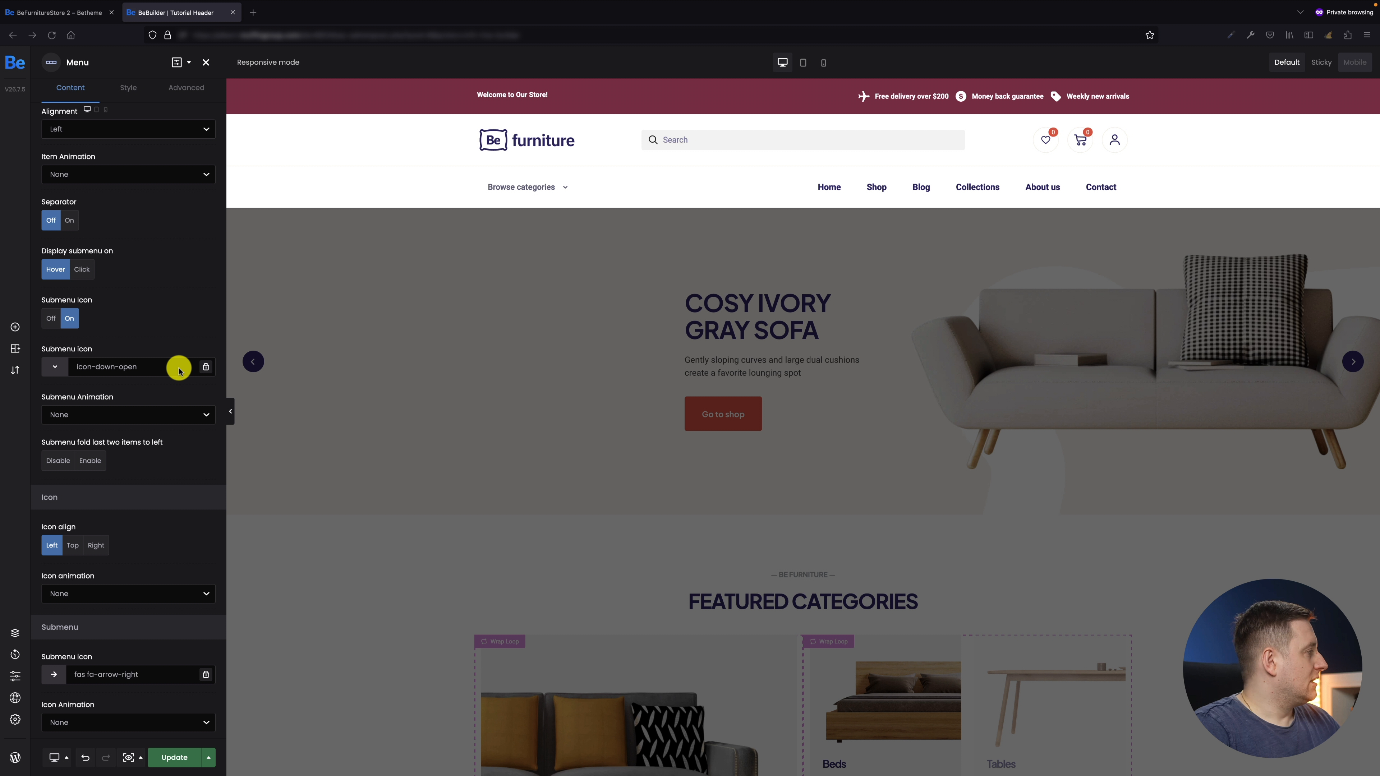
pyautogui.click(164, 672)
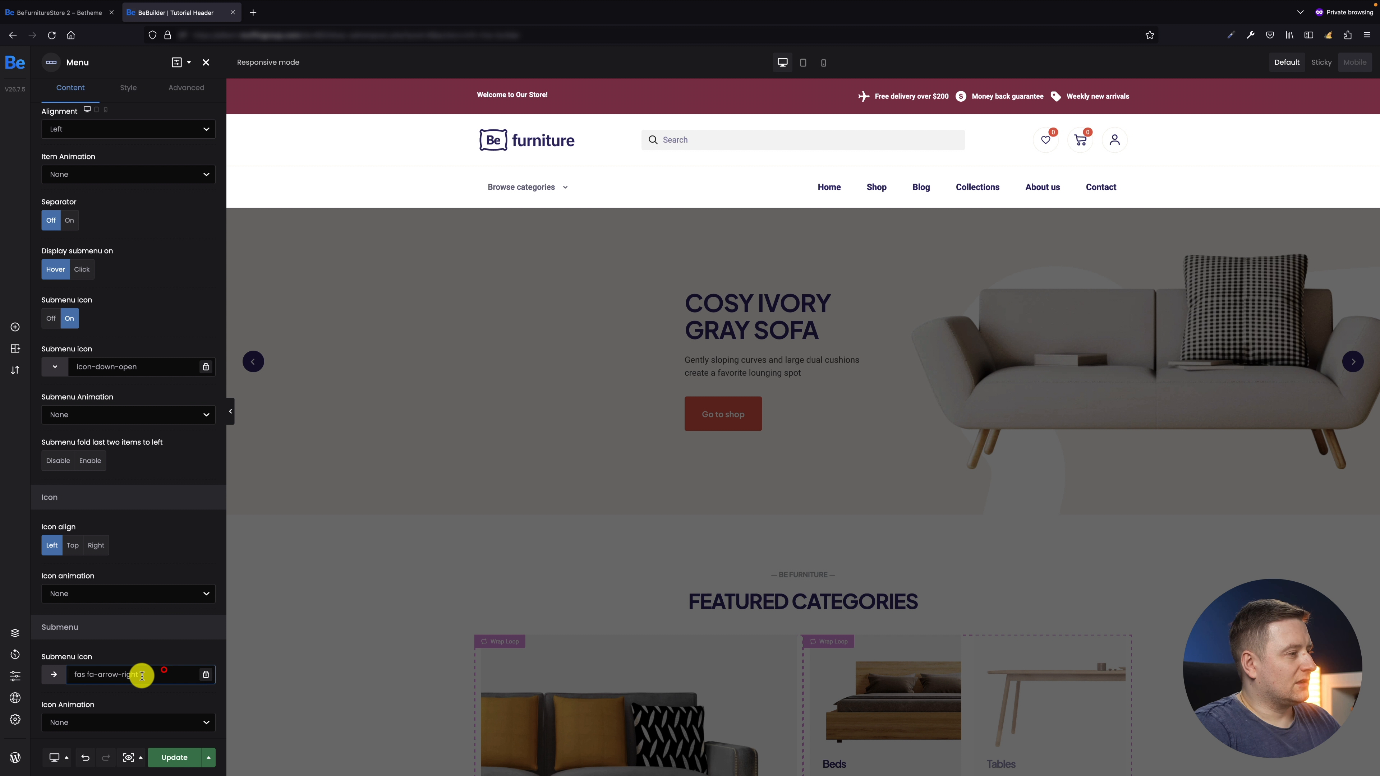
pyautogui.click(55, 674)
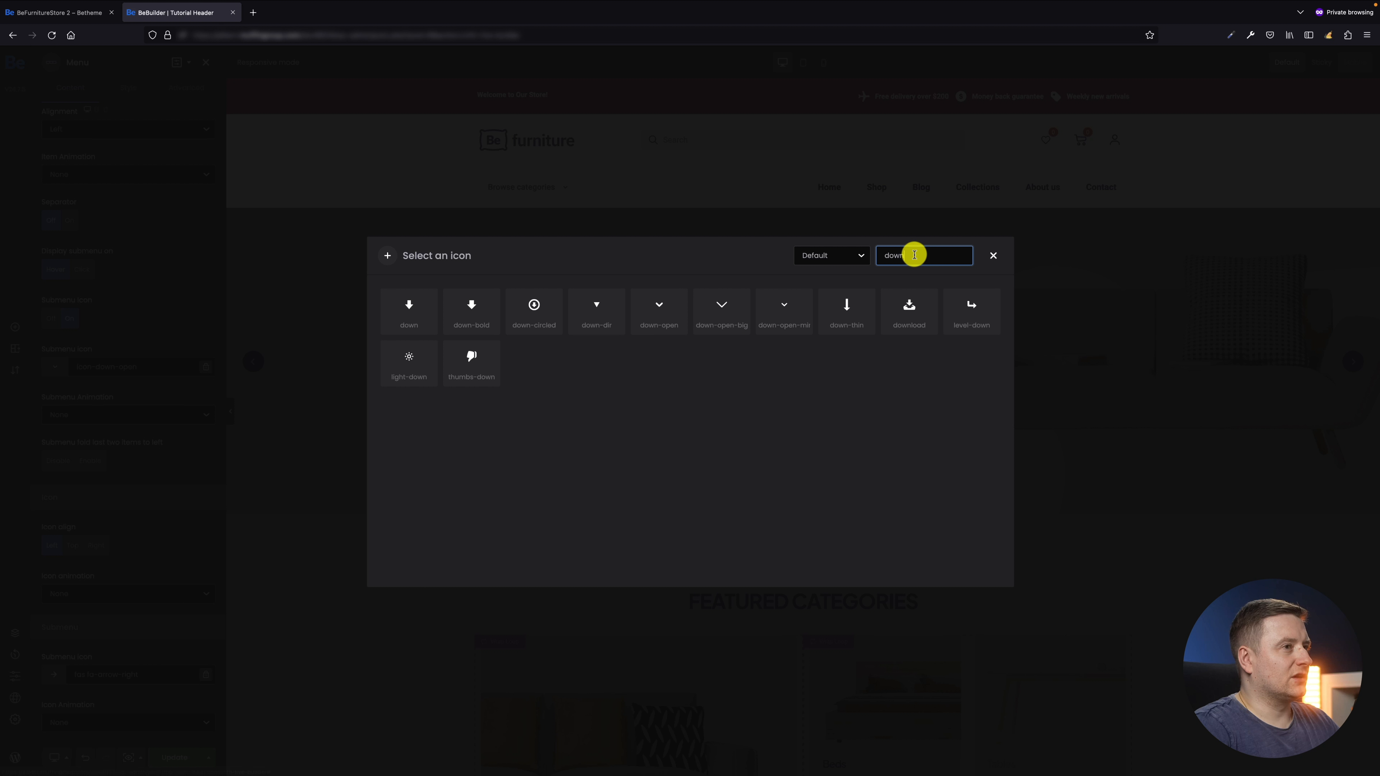
pyautogui.write('rigght')
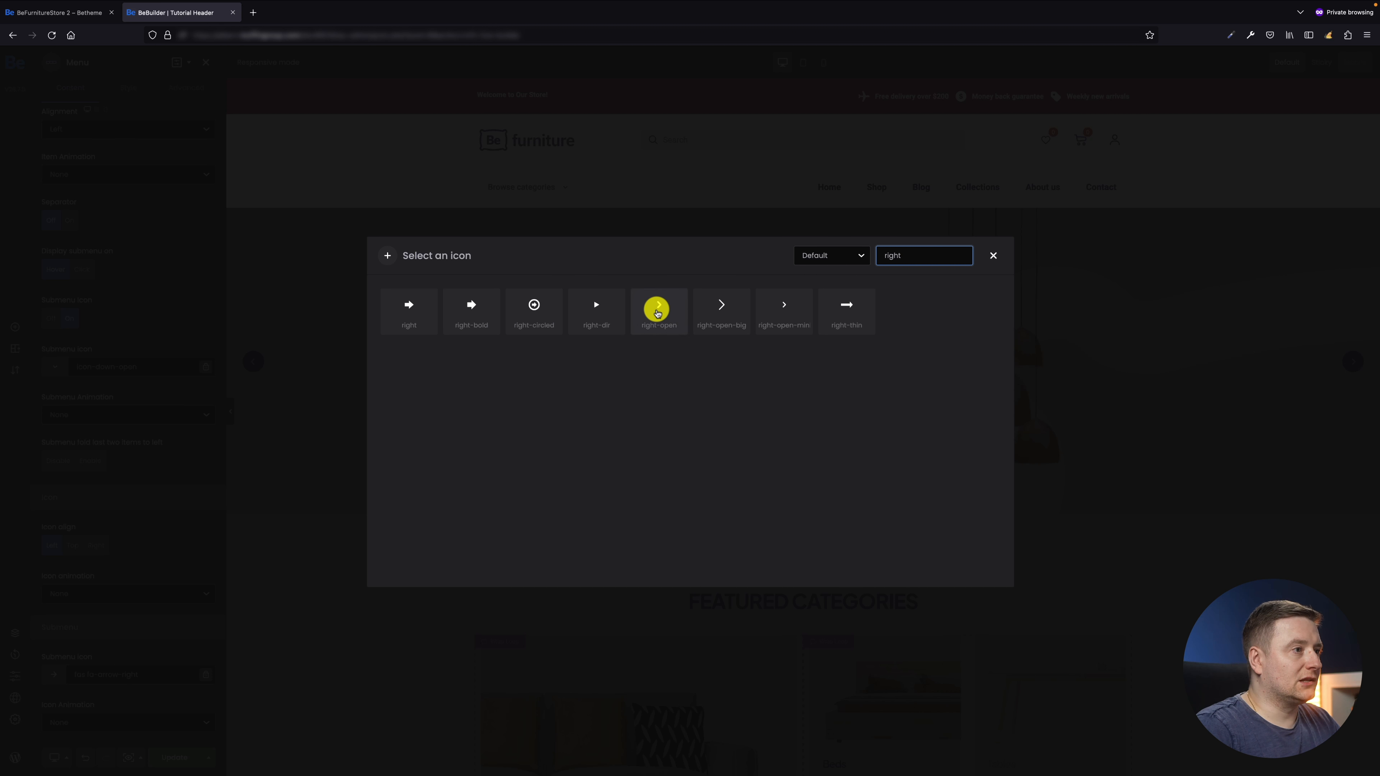
pyautogui.click(658, 307)
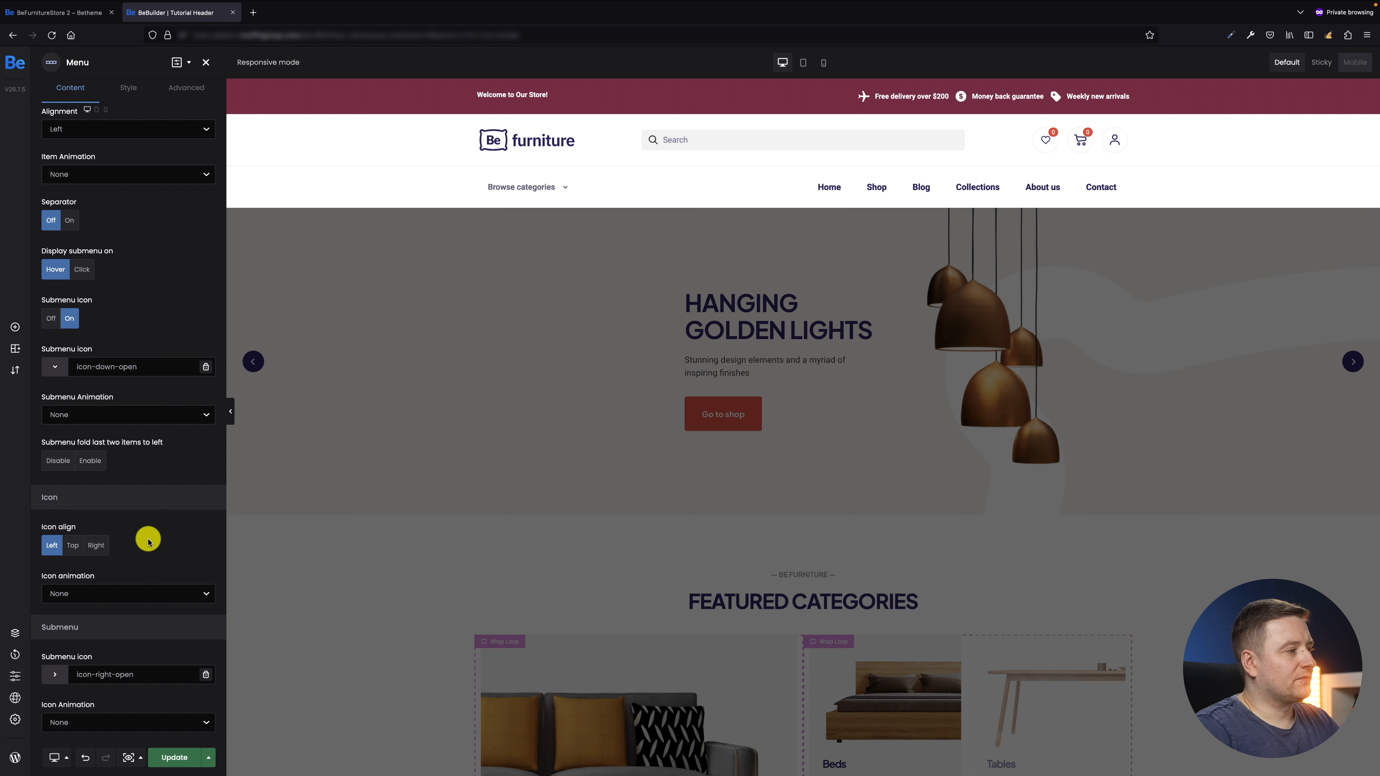
# Check the demo's Browse Categories button and load "vertical menu" for editing on the WordPress Menus page in a separate browser tab
pyautogui.scroll(3, 155, 532)
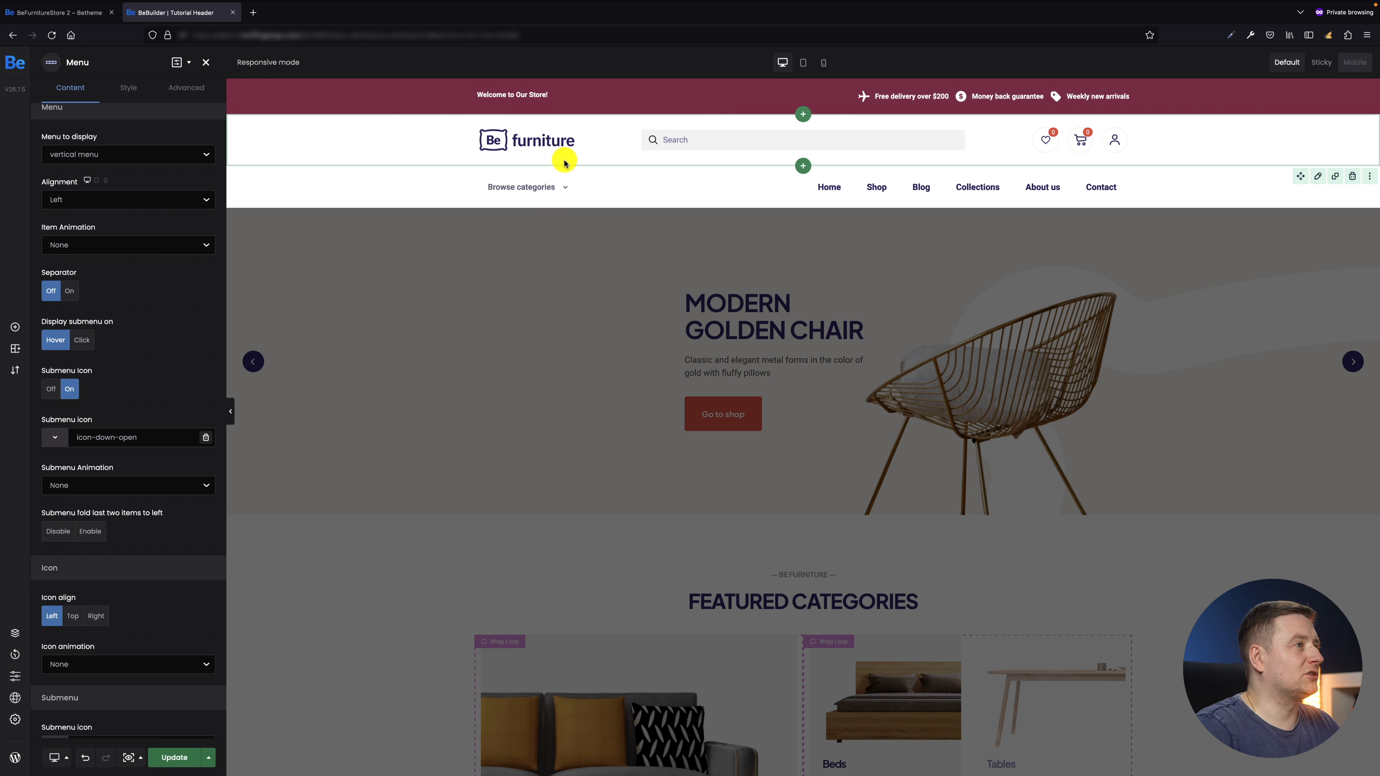
pyautogui.click(72, 12)
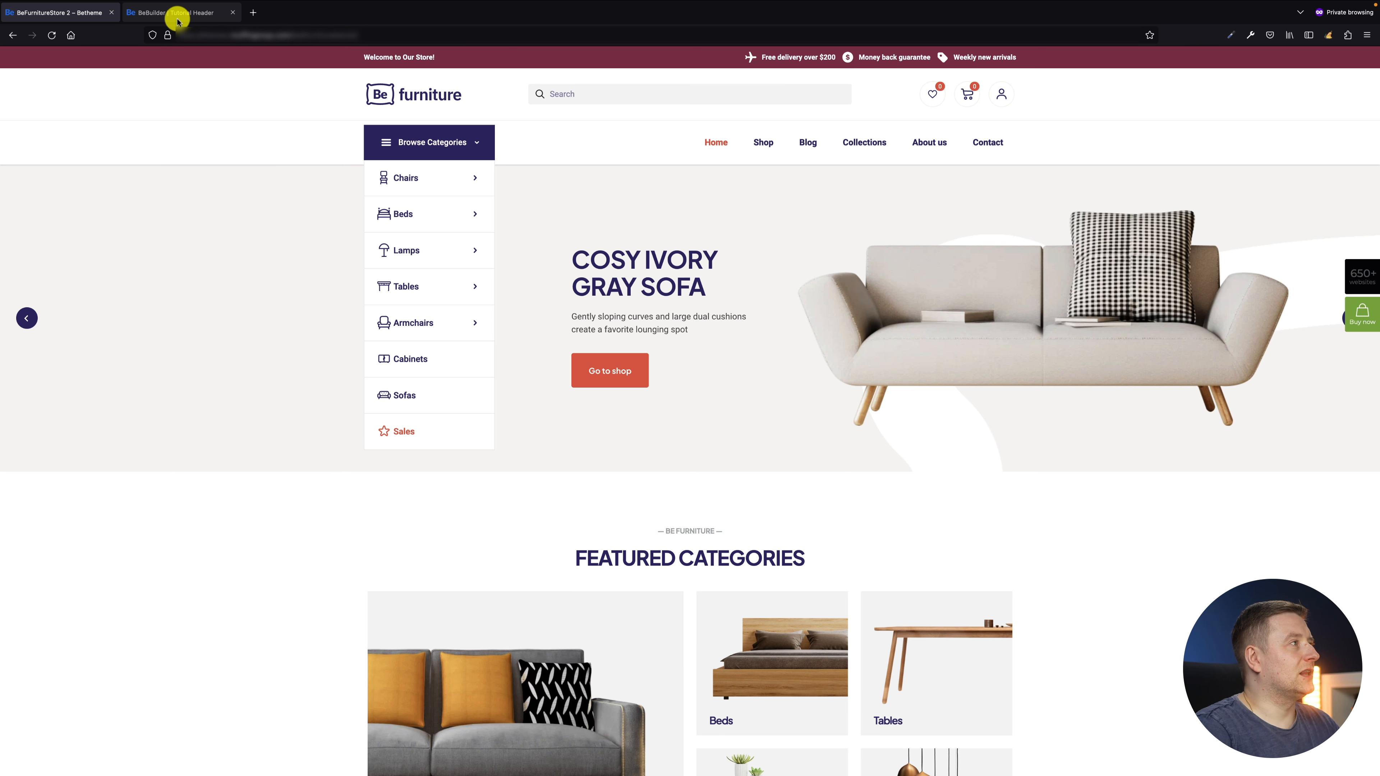
pyautogui.click(177, 15)
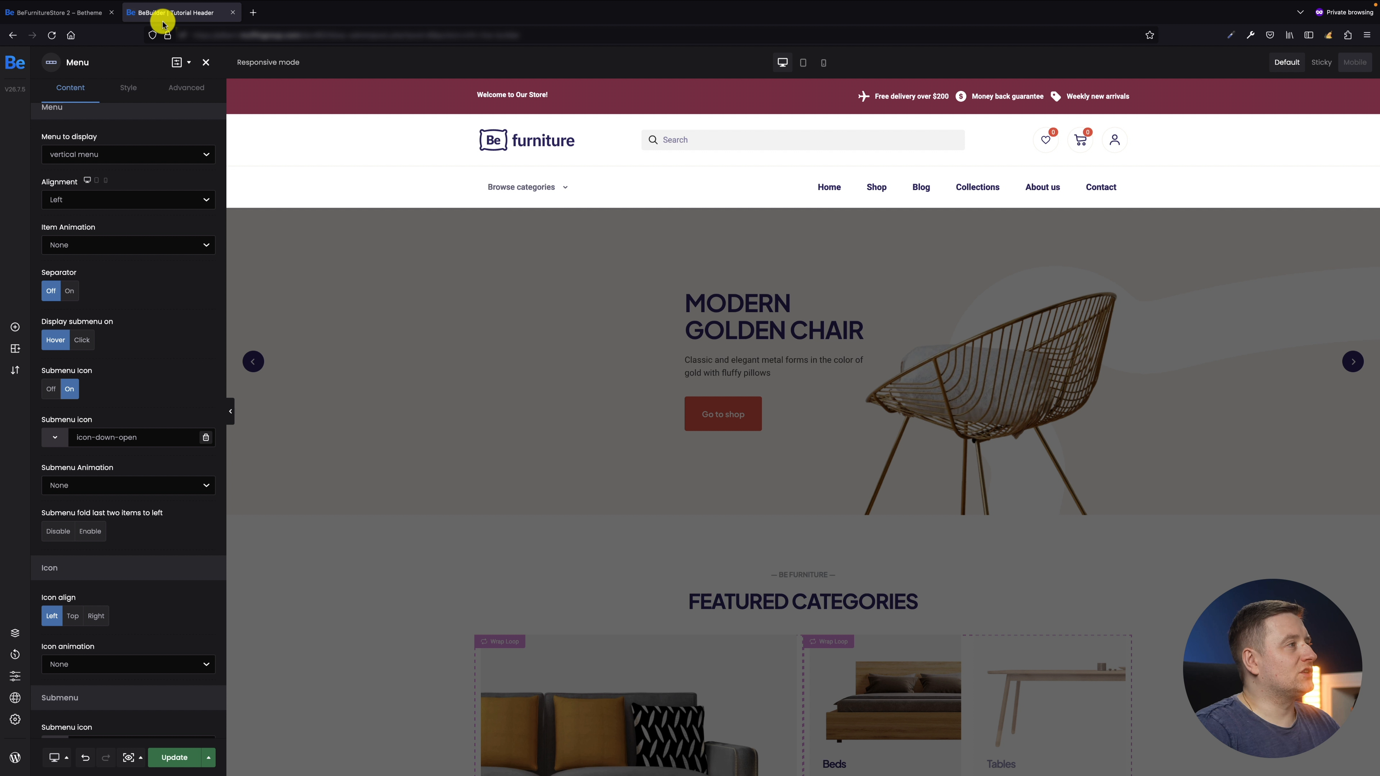
pyautogui.middleClick(15, 757)
pyautogui.click(302, 13)
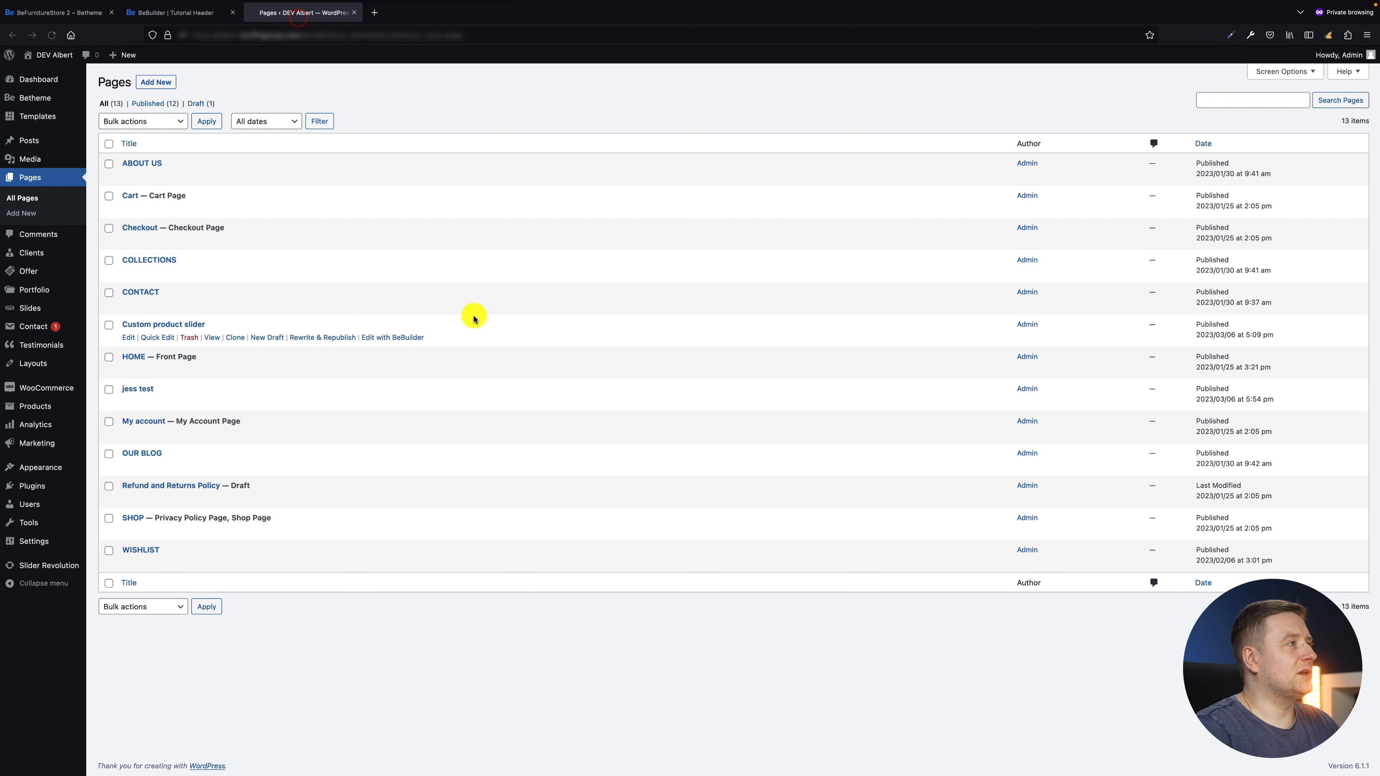
pyautogui.moveTo(59, 467)
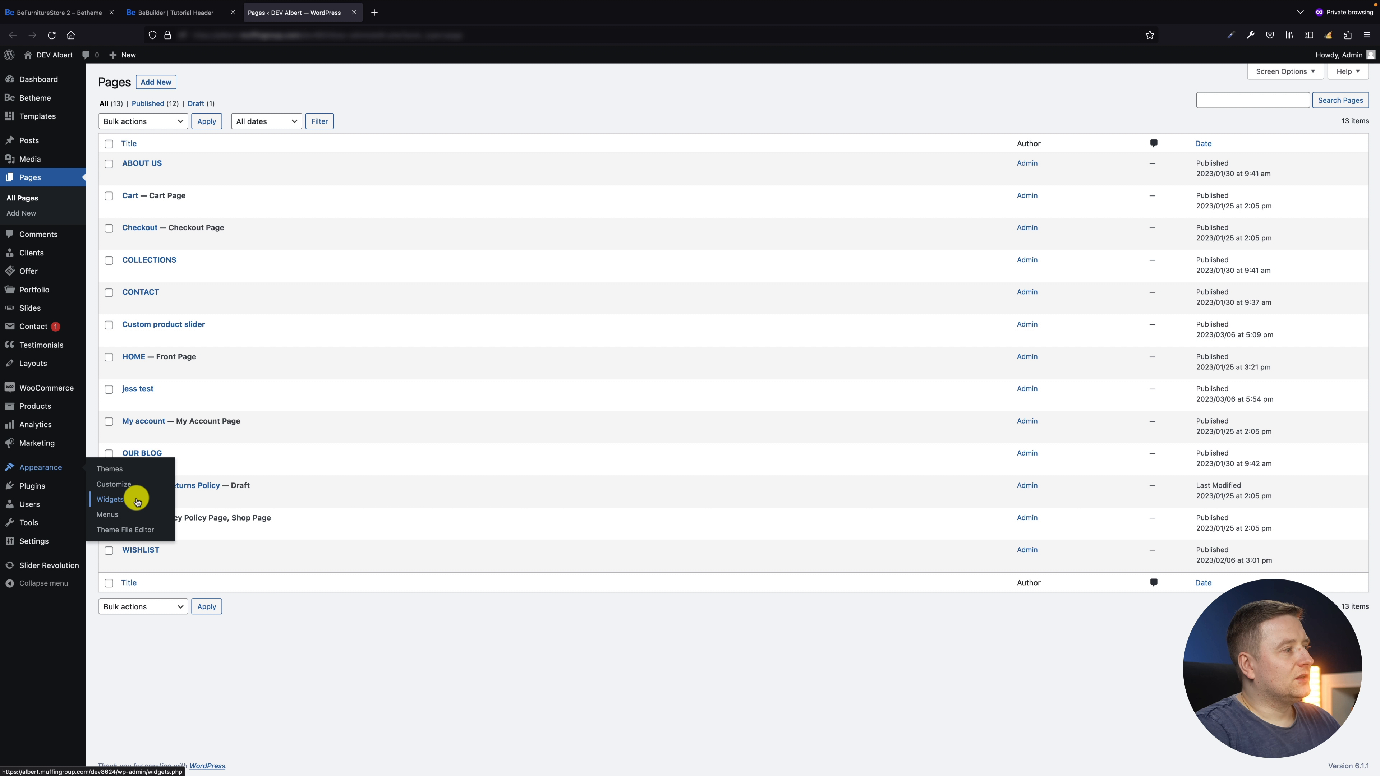
pyautogui.click(108, 514)
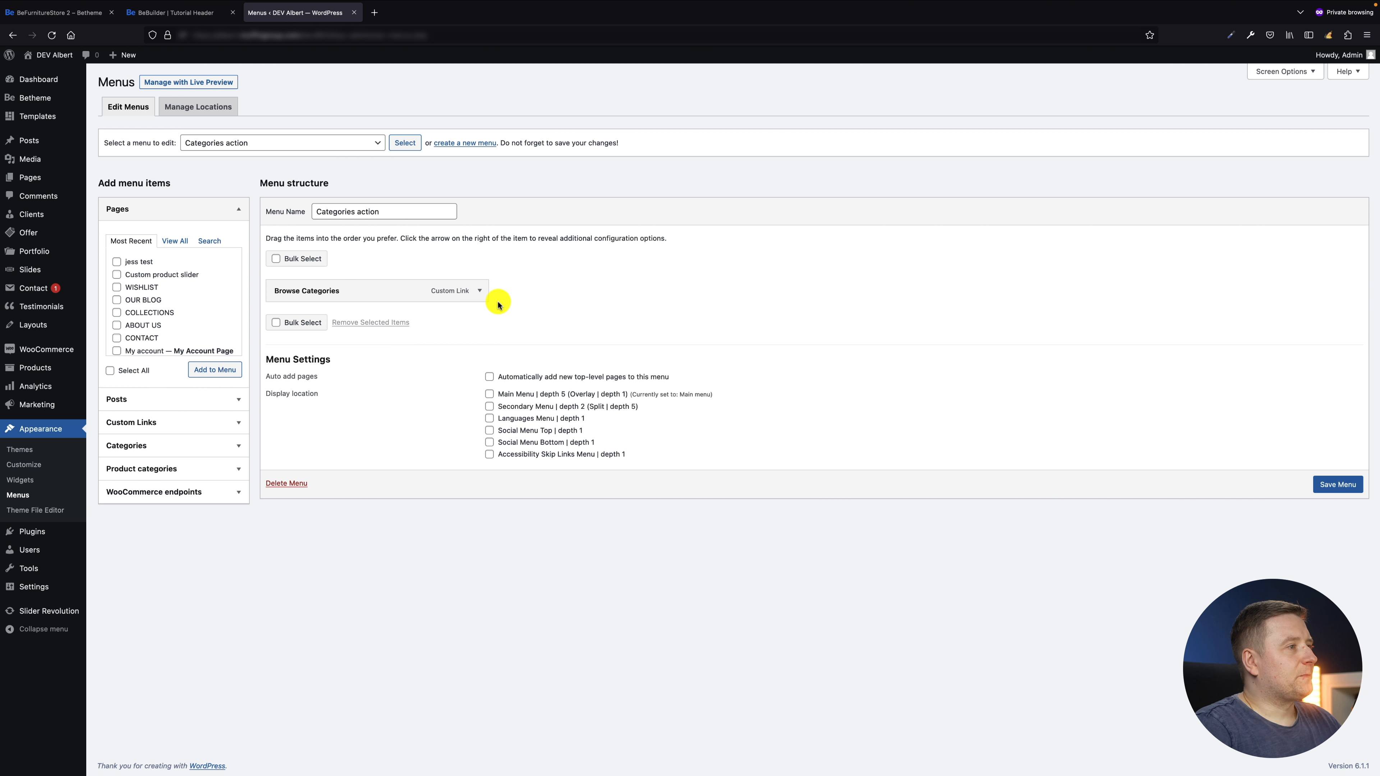
pyautogui.click(244, 142)
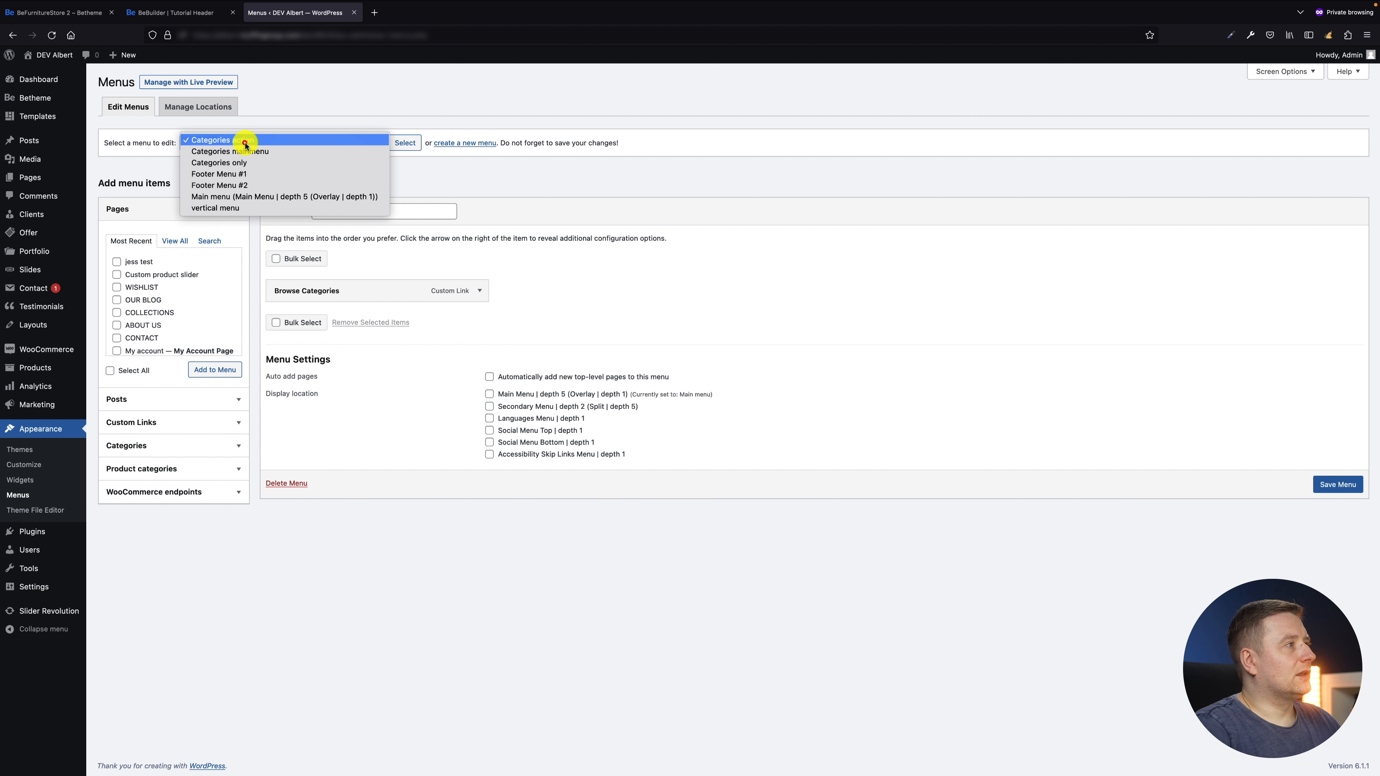
pyautogui.click(242, 208)
pyautogui.click(400, 143)
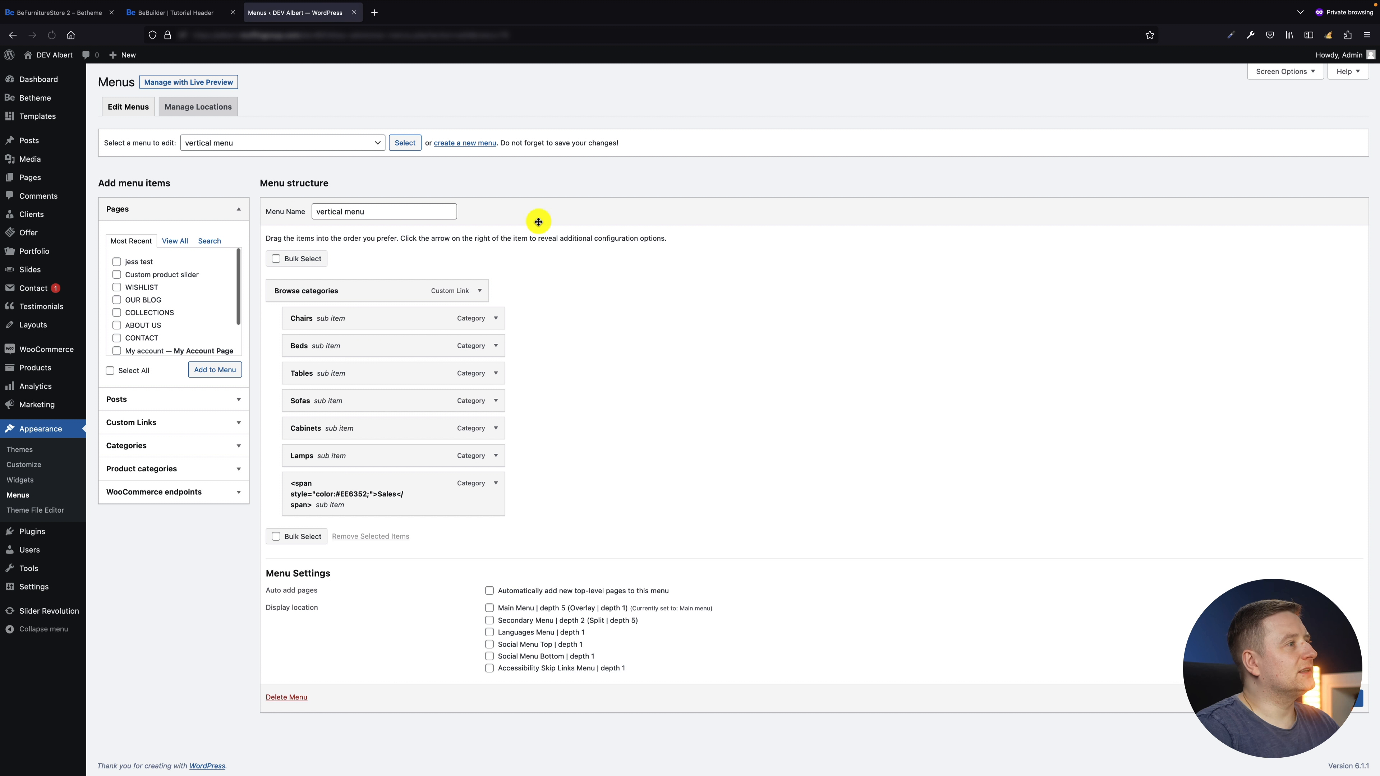
# Set the Browse categories item's icon to icon-menu and save the vertical menu
pyautogui.click(477, 292)
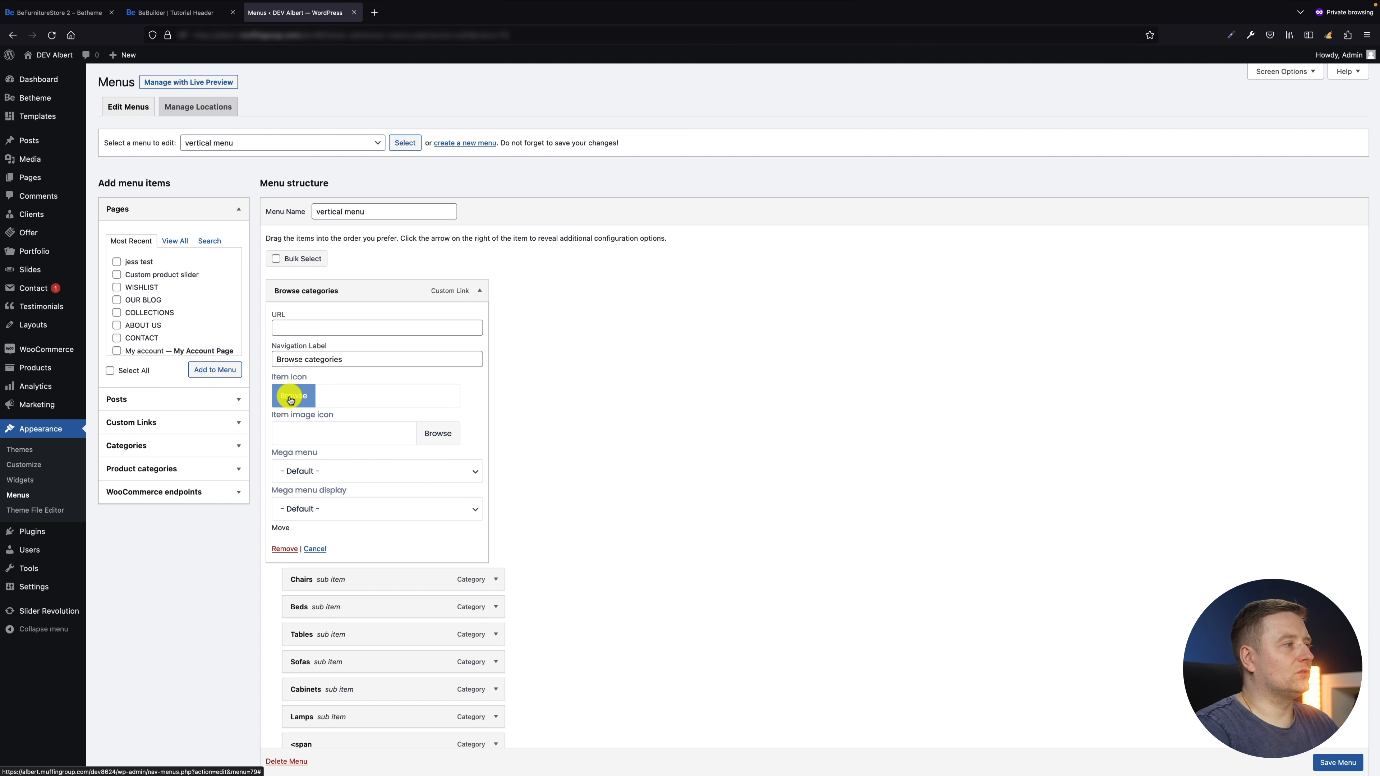
pyautogui.click(290, 397)
pyautogui.click(904, 254)
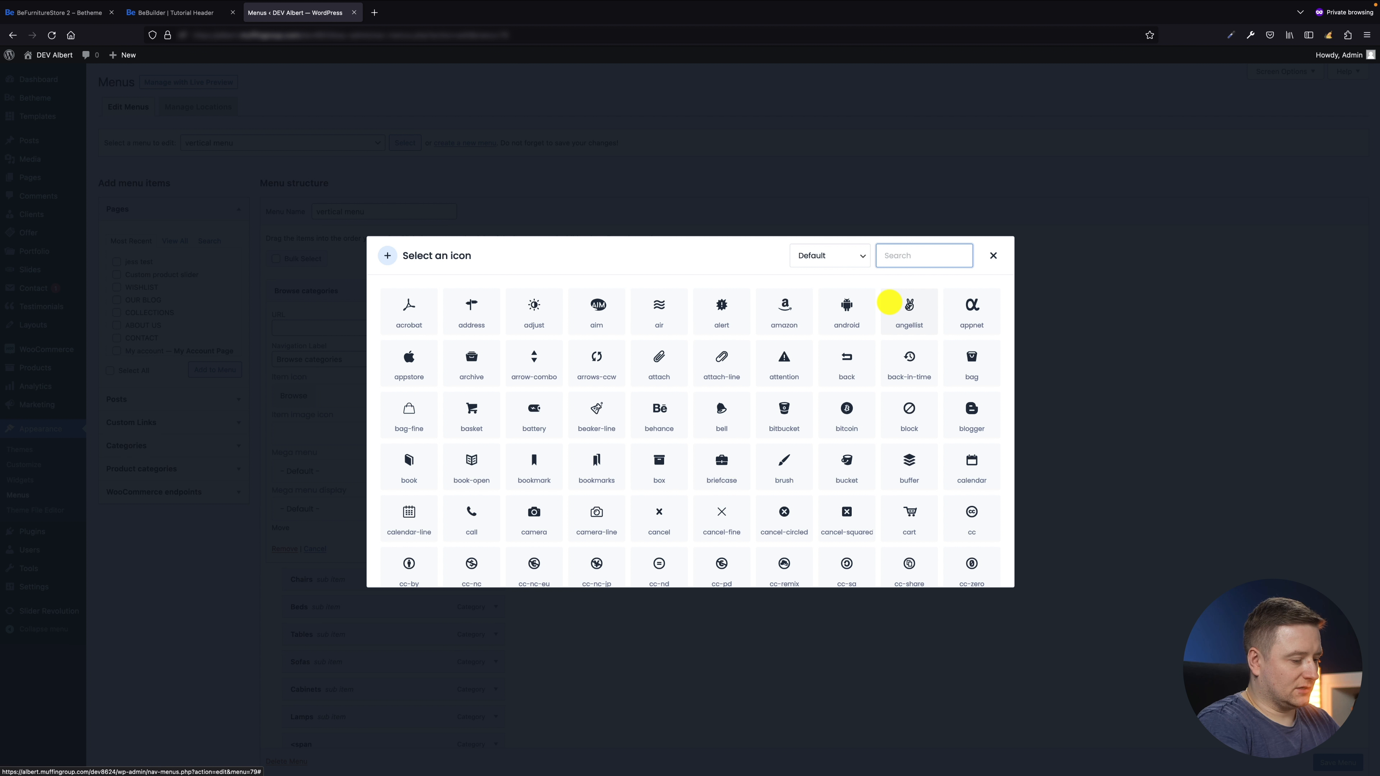
pyautogui.write('menu')
pyautogui.click(402, 313)
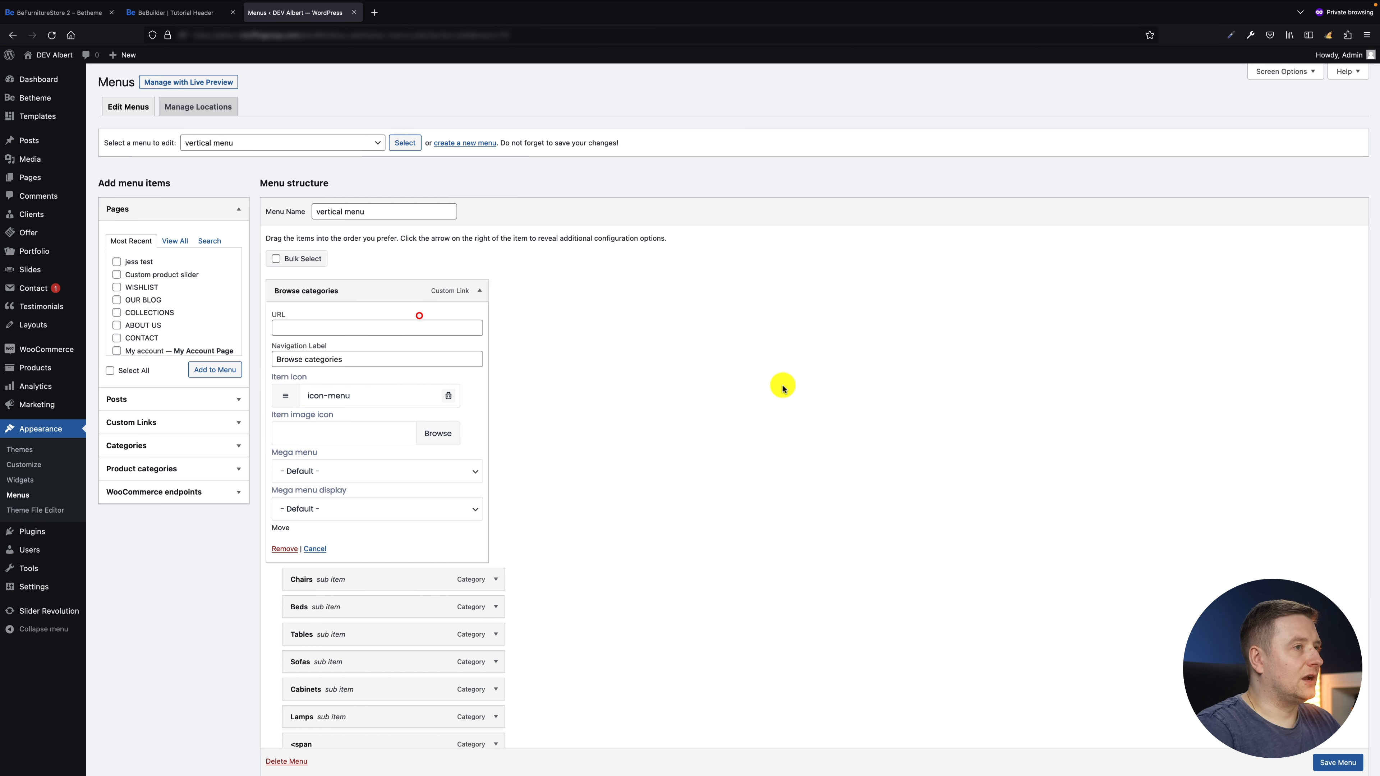
pyautogui.click(1337, 762)
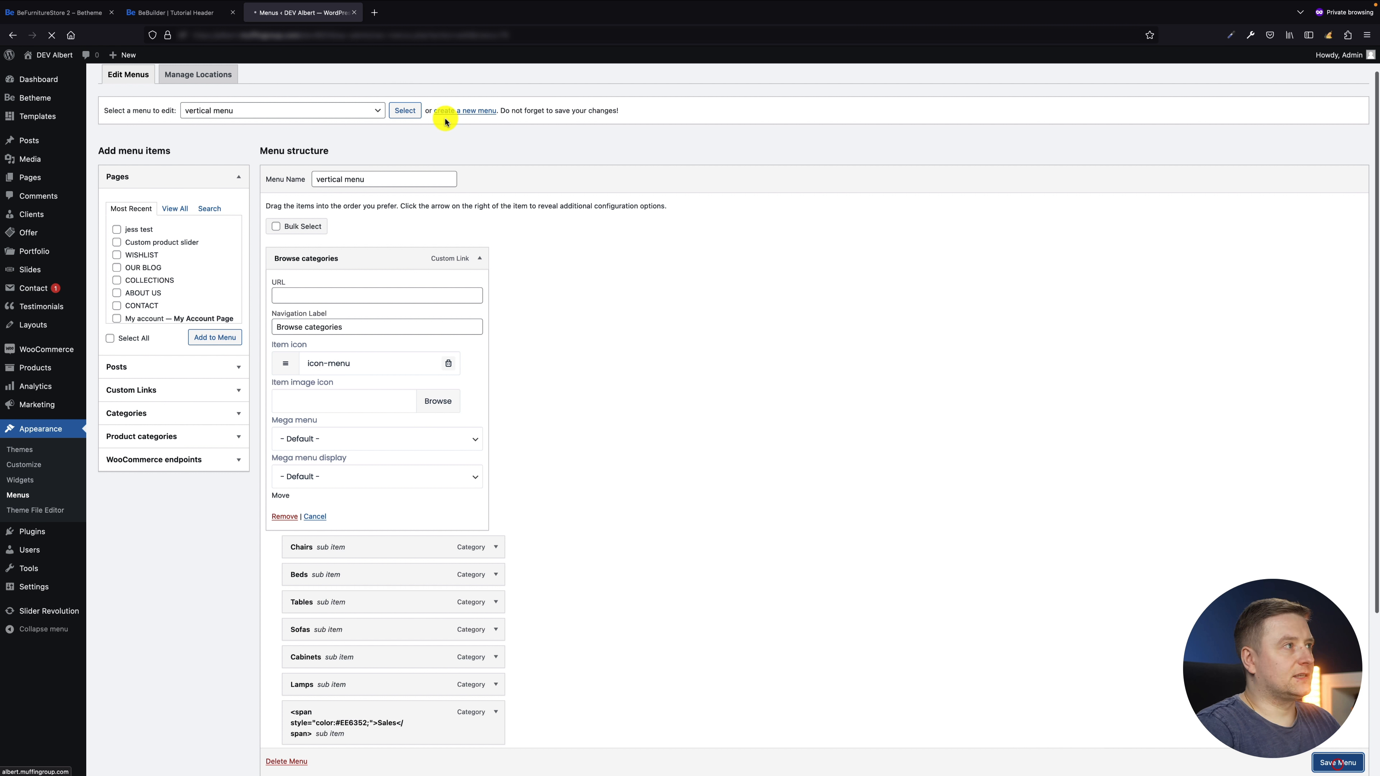
# Return to the Tutorial Header in BeBuilder and update the template
pyautogui.click(170, 13)
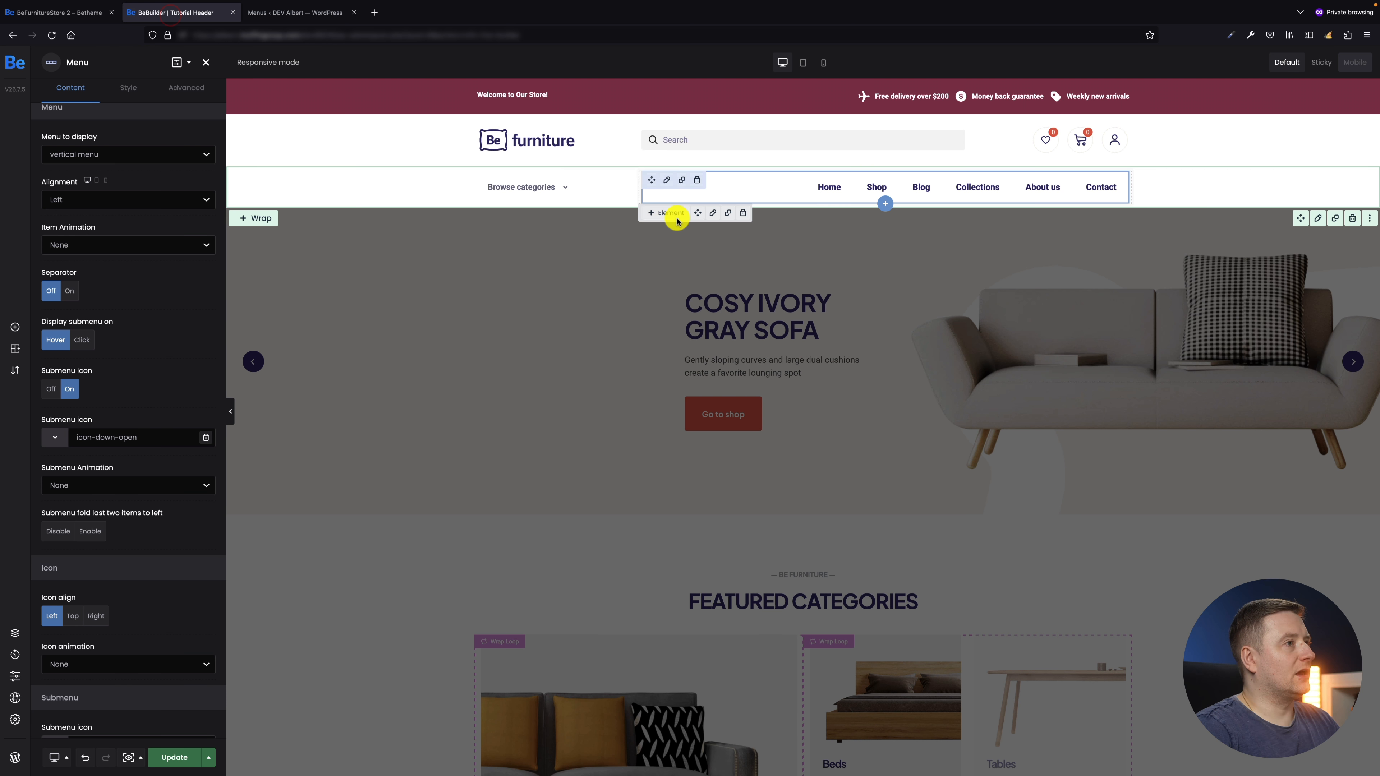
pyautogui.click(179, 761)
pyautogui.click(934, 568)
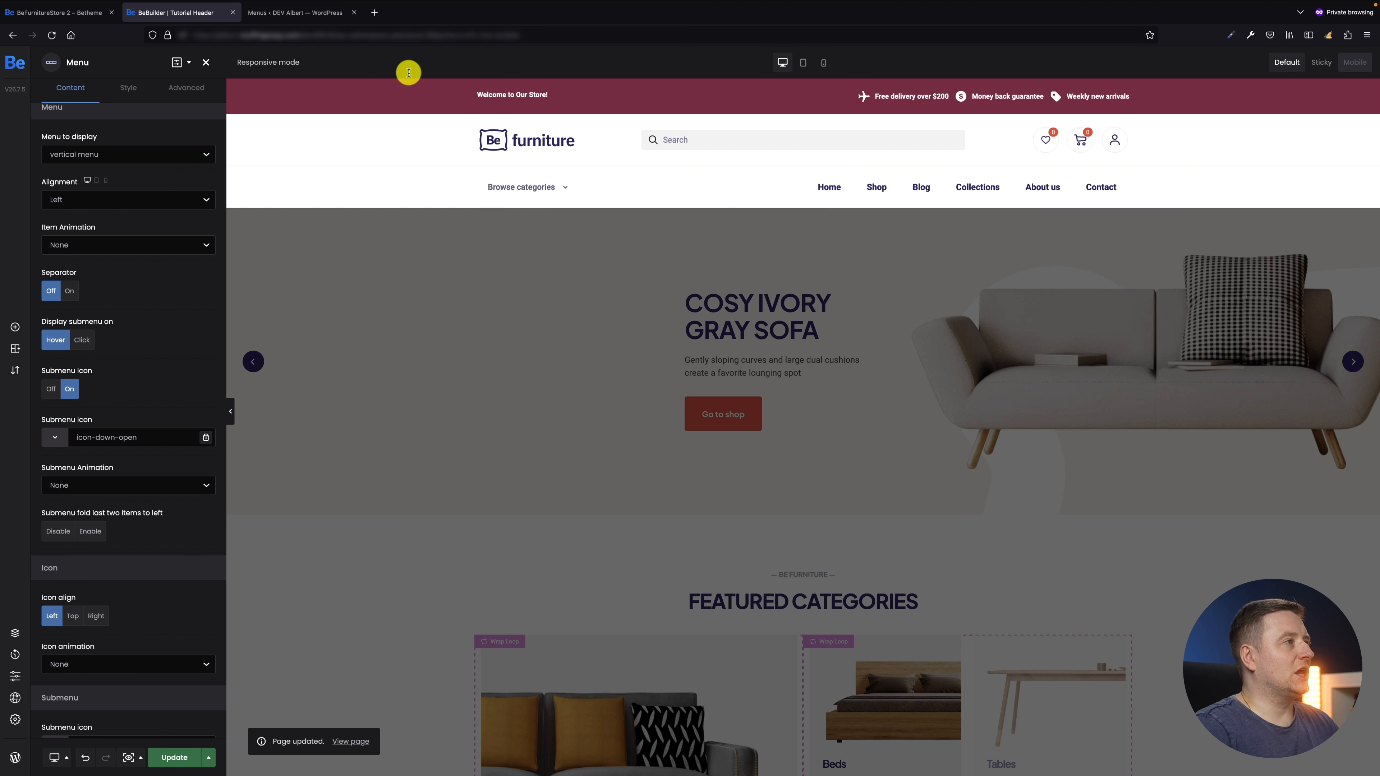
# Reload the Tutorial Header builder page and compare its Browse categories button with the one in the demo store
pyautogui.click(424, 34)
pyautogui.press('Return')
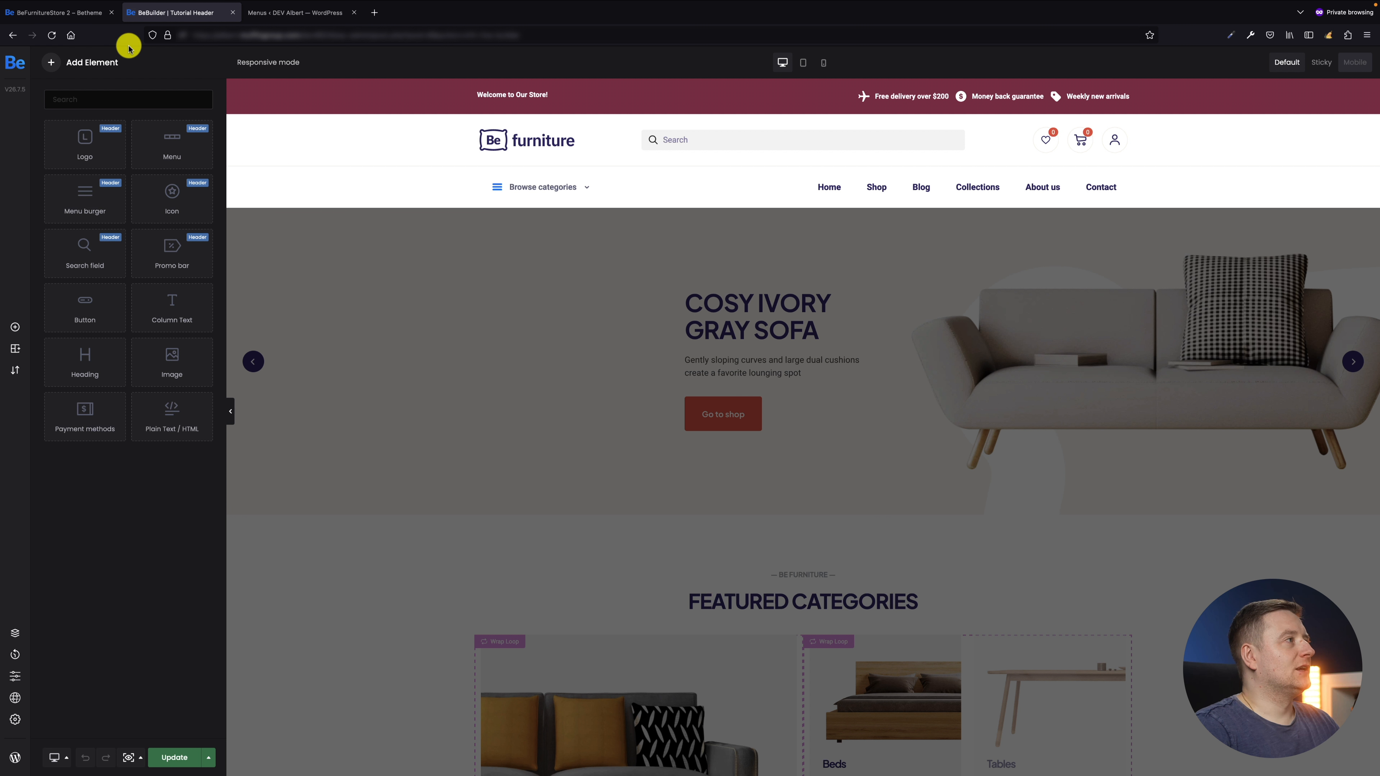
pyautogui.click(46, 12)
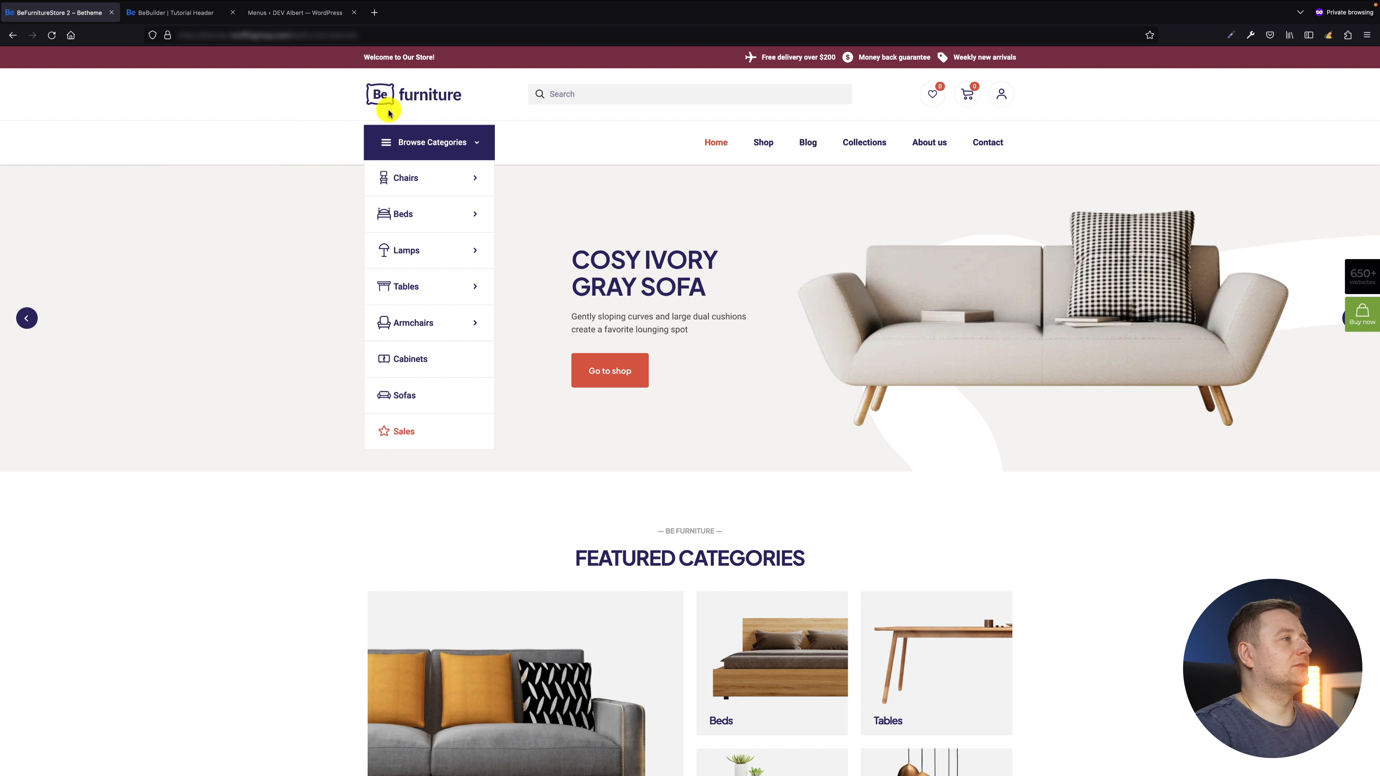
pyautogui.click(180, 14)
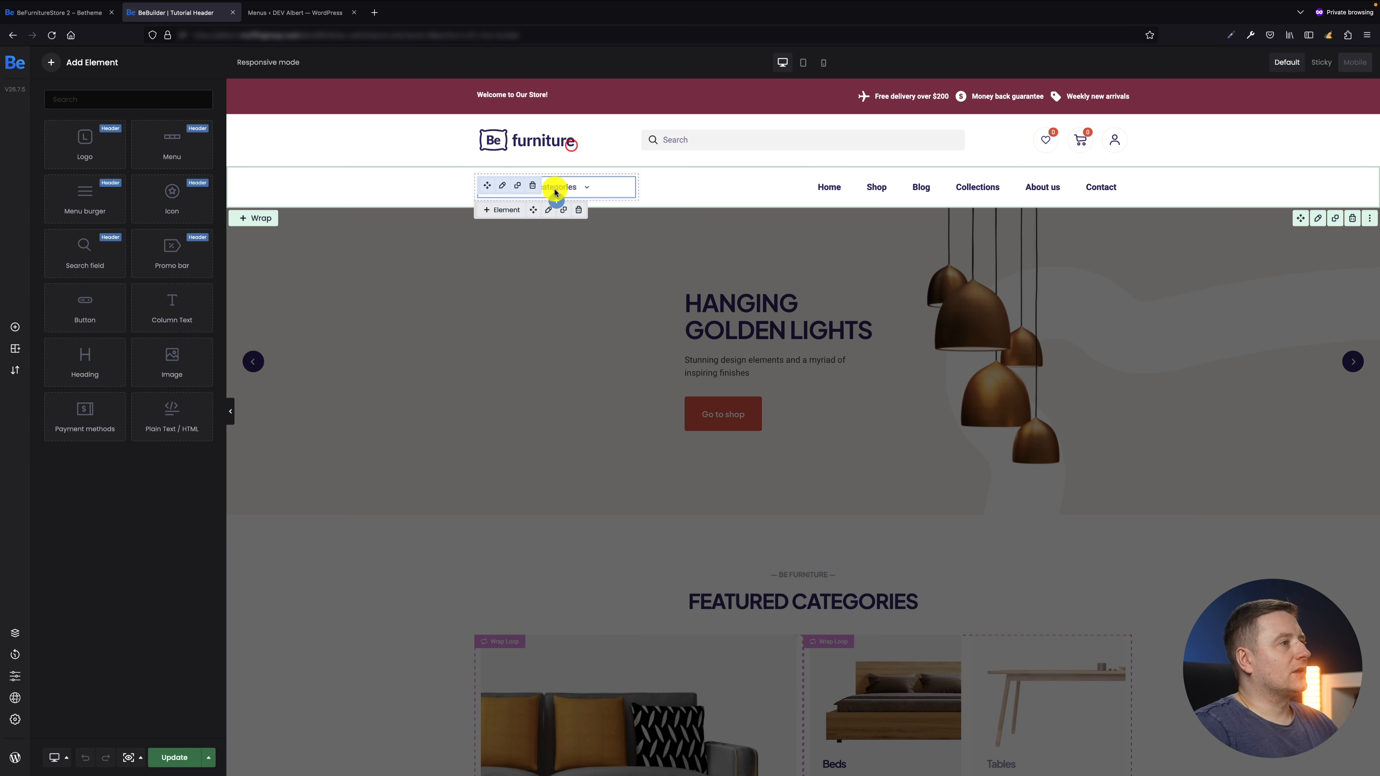
# Set the Browse categories menu's item padding to 20px top, 24px right, 20px bottom and 24px left
pyautogui.click(495, 187)
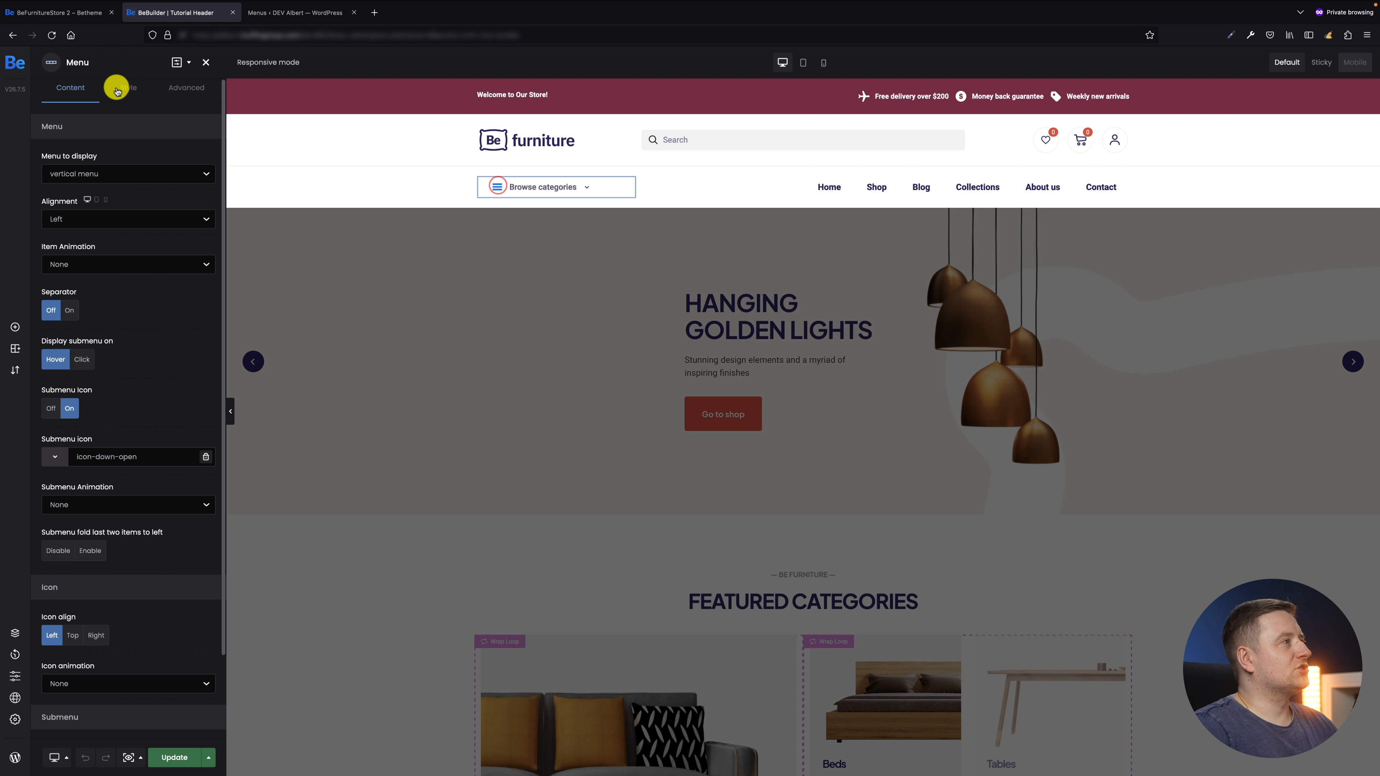
pyautogui.click(127, 88)
pyautogui.click(105, 129)
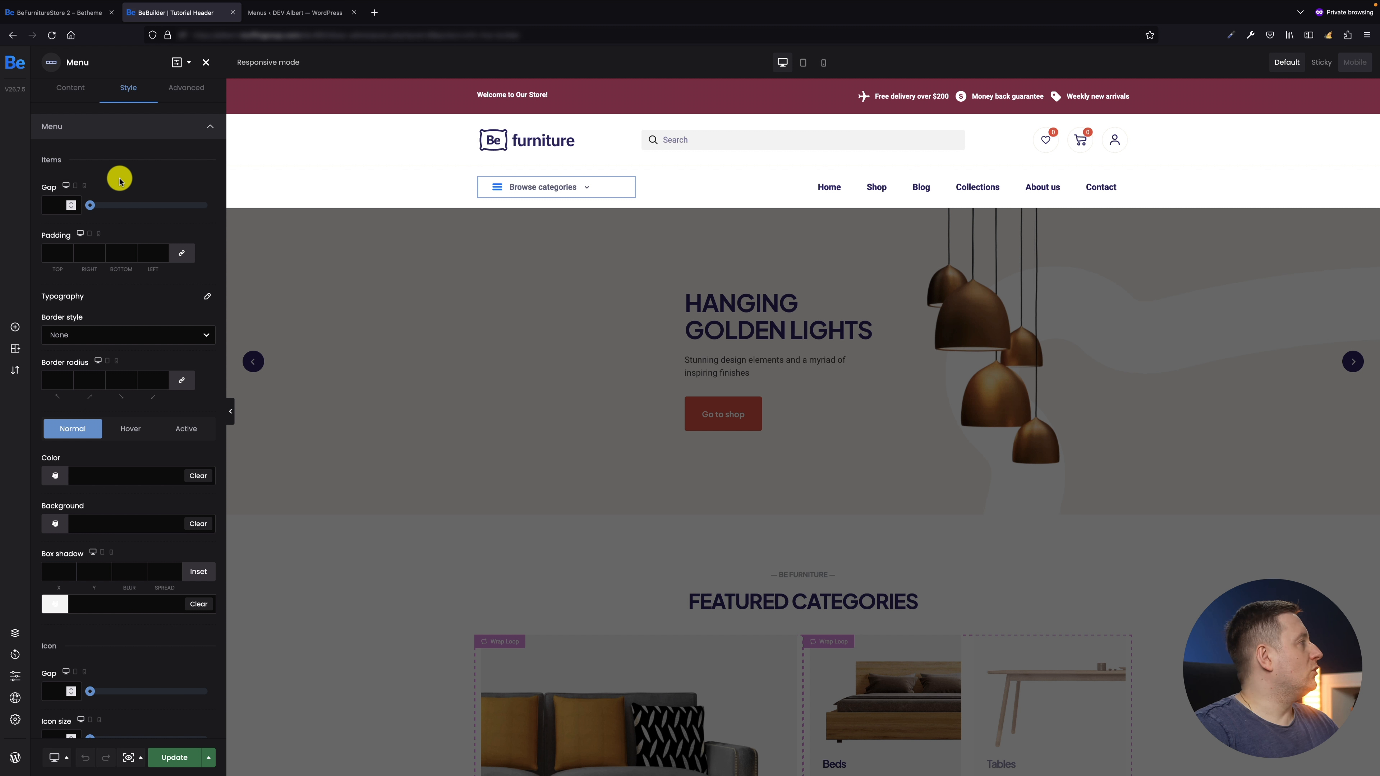
pyautogui.click(65, 252)
pyautogui.write('20')
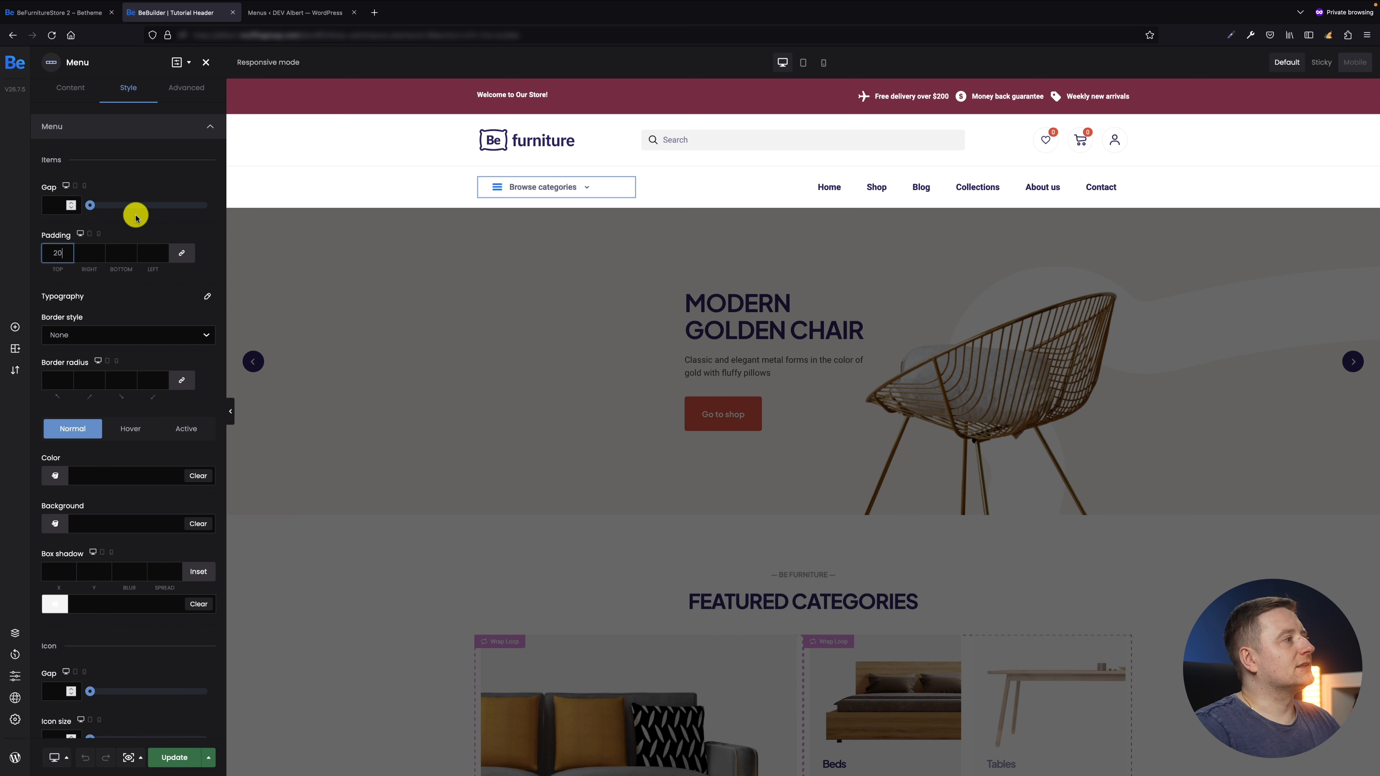
pyautogui.click(89, 253)
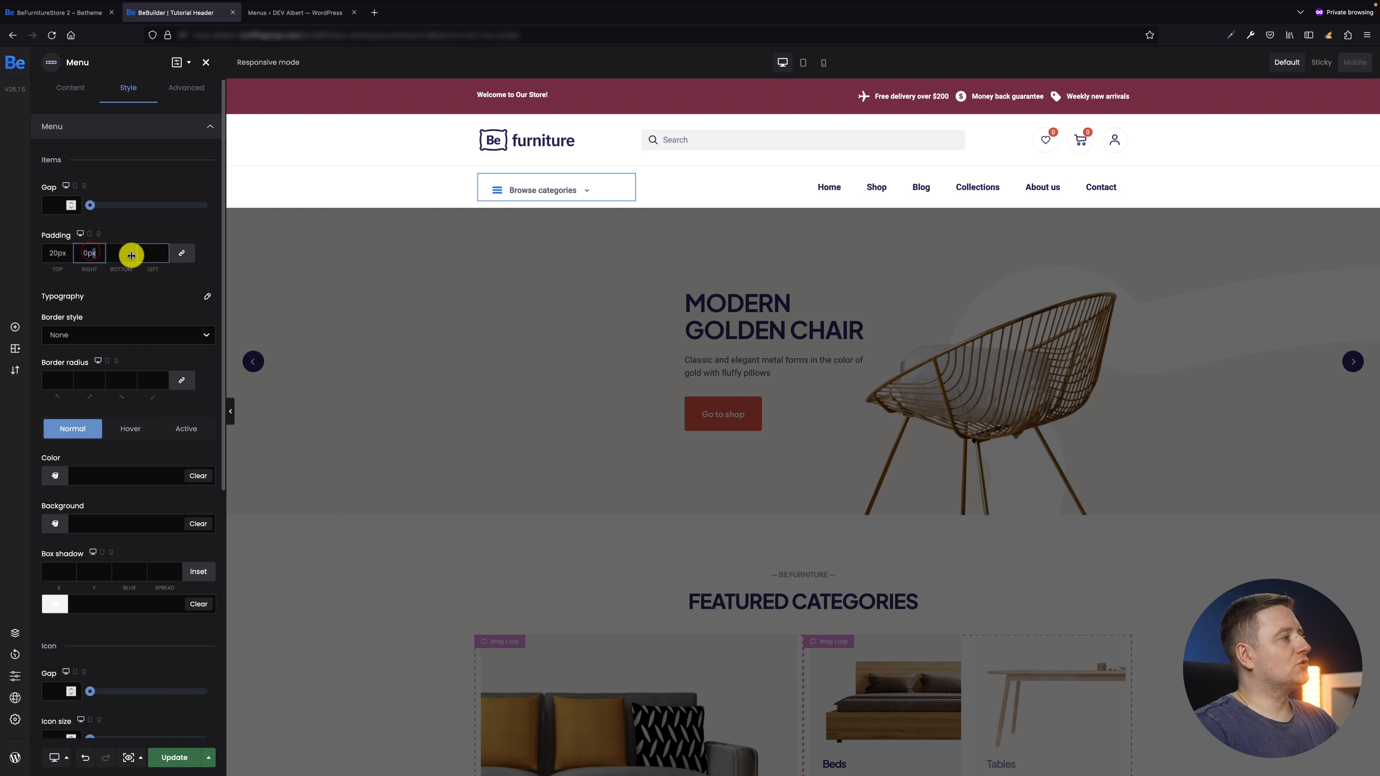
pyautogui.doubleClick(100, 254)
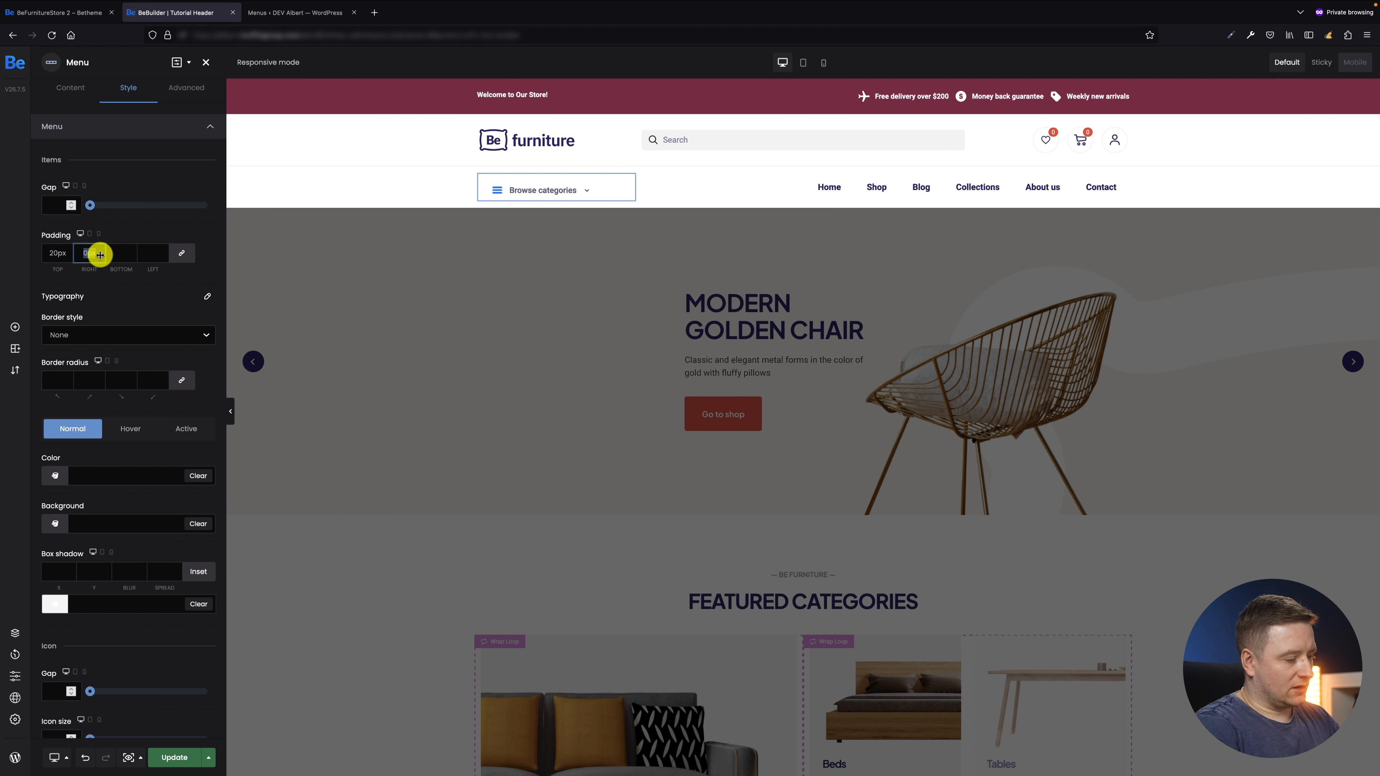
pyautogui.write('24px')
pyautogui.click(116, 253)
pyautogui.write('20px')
pyautogui.click(155, 254)
pyautogui.write('25')
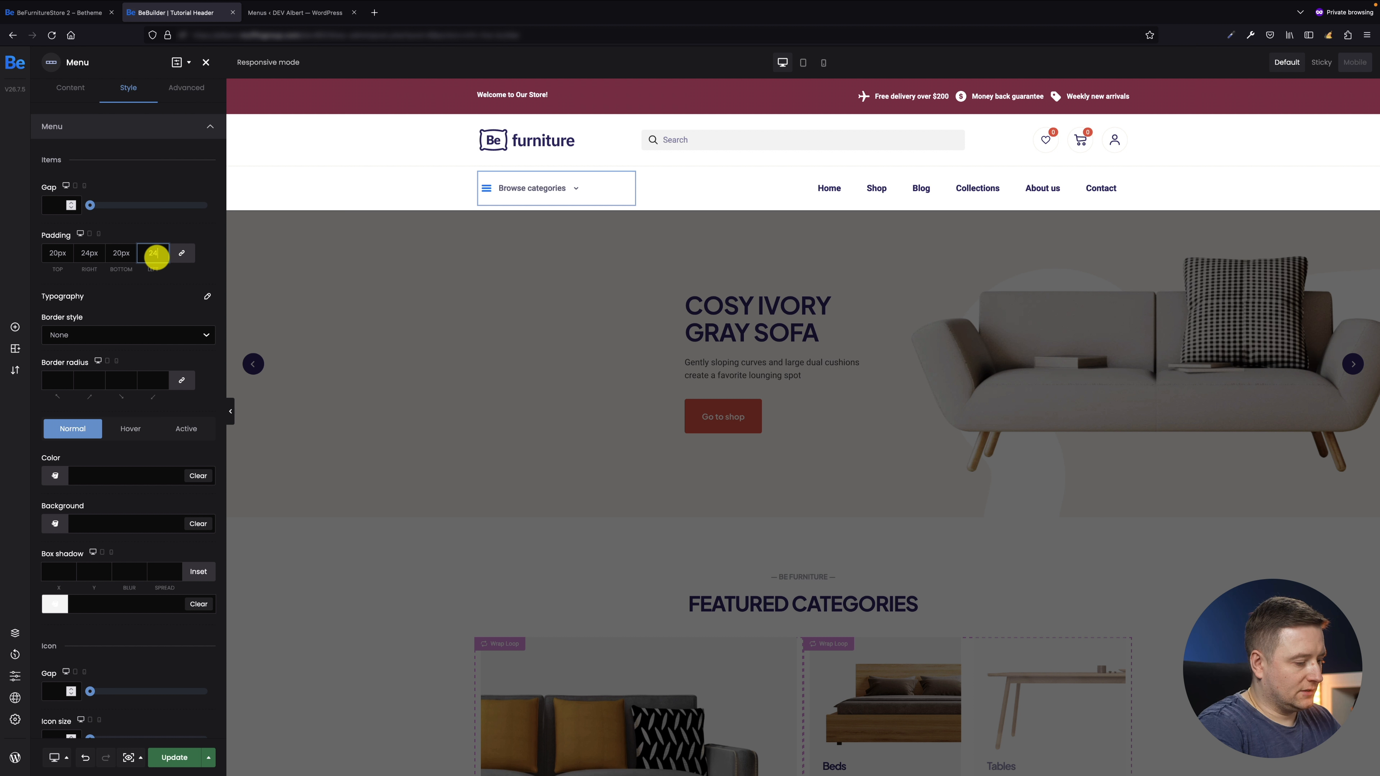
pyautogui.click(193, 231)
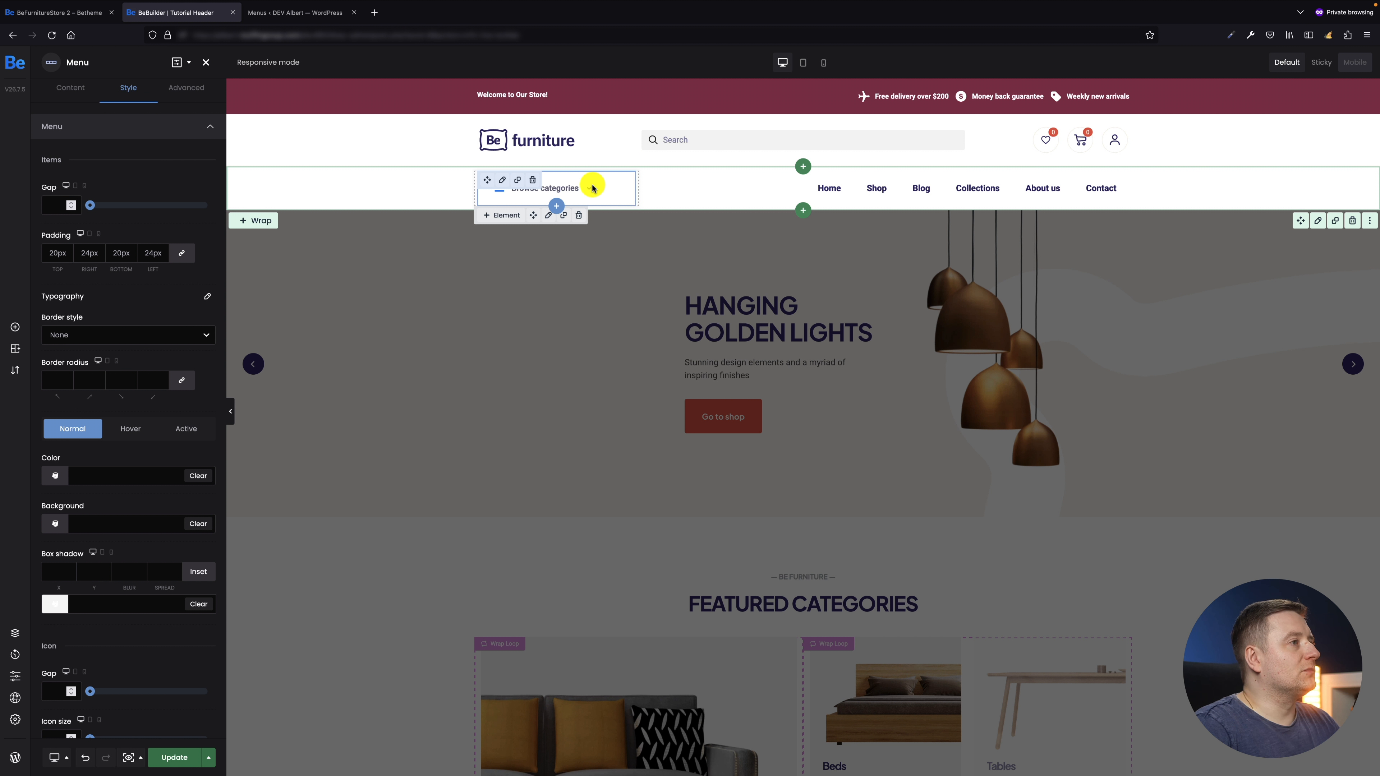
# Set the menu items' normal text color to #FFF and their background to #433779
pyautogui.click(98, 475)
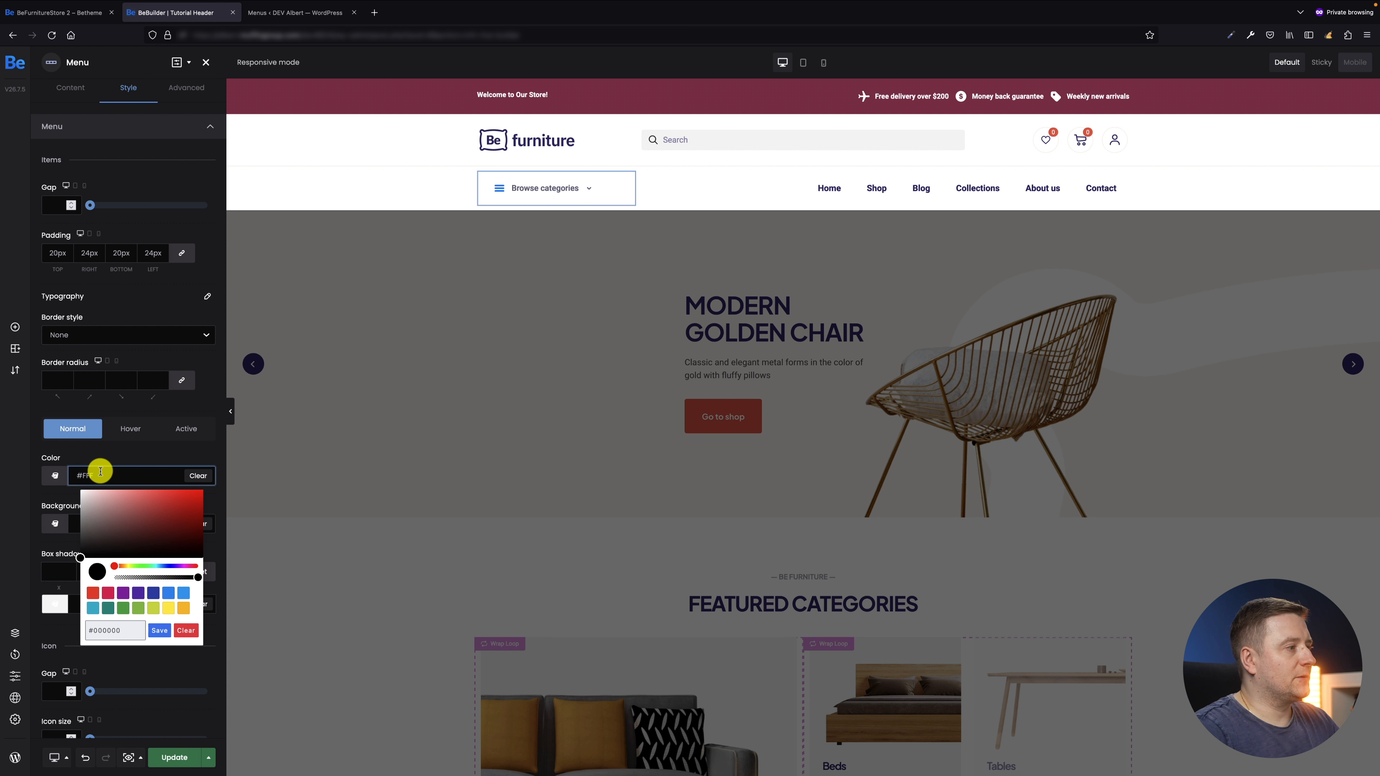
pyautogui.write('#FFF')
pyautogui.click(145, 452)
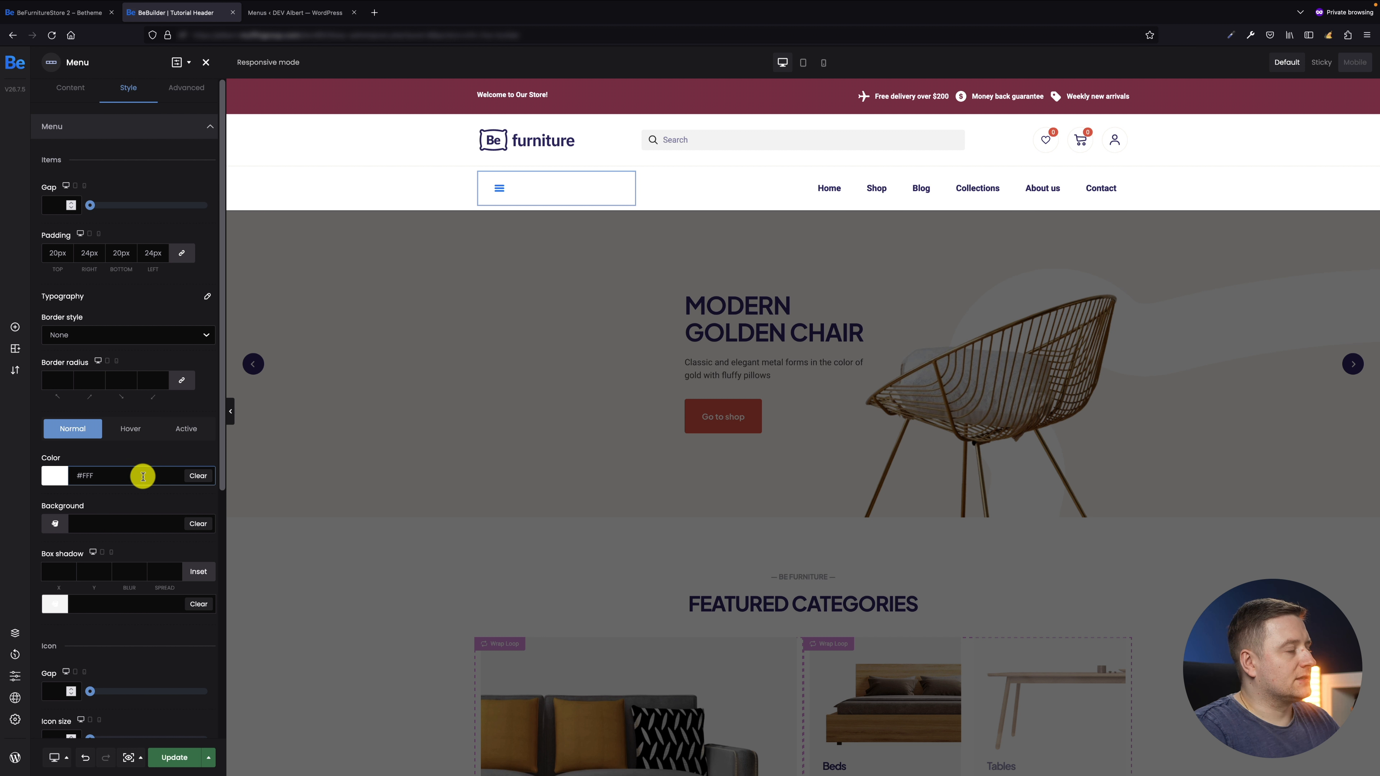
pyautogui.click(56, 524)
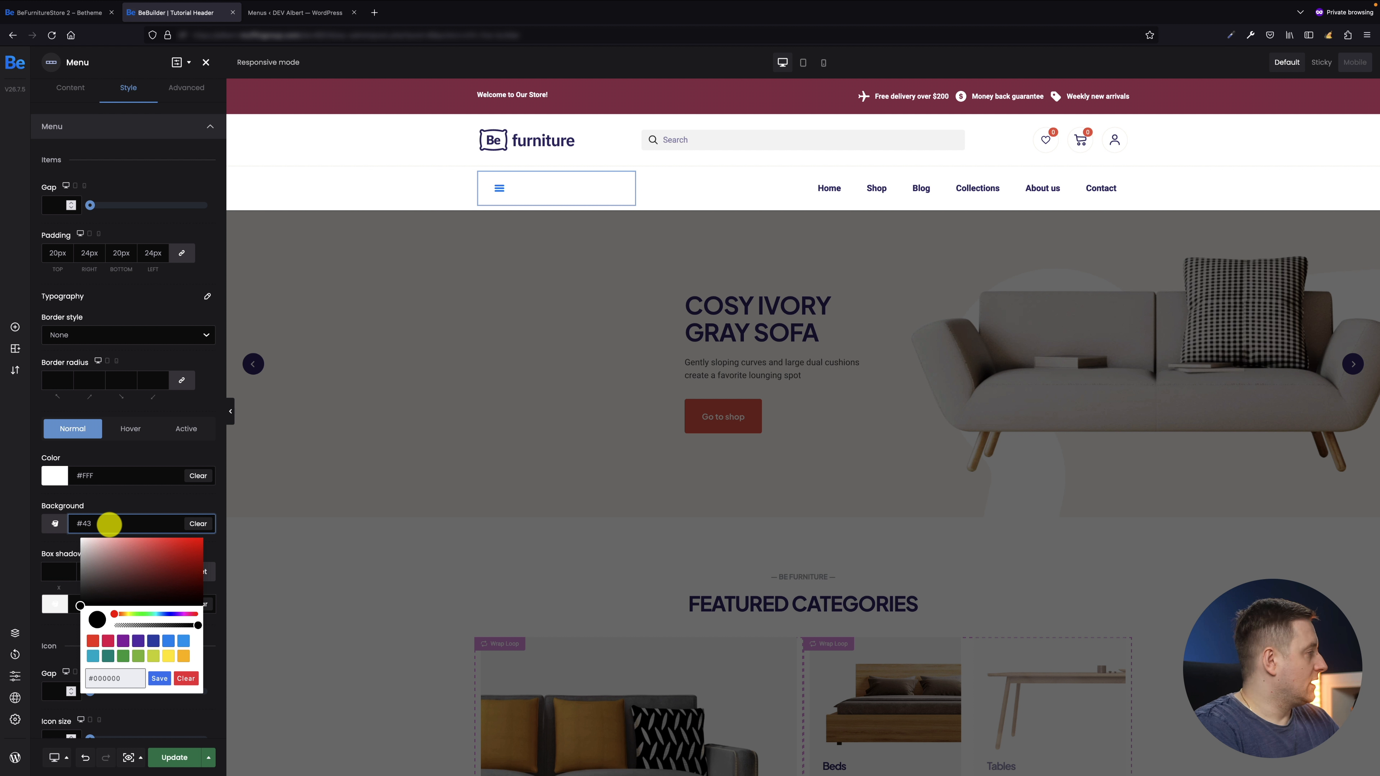
pyautogui.click(109, 525)
pyautogui.write('#43')
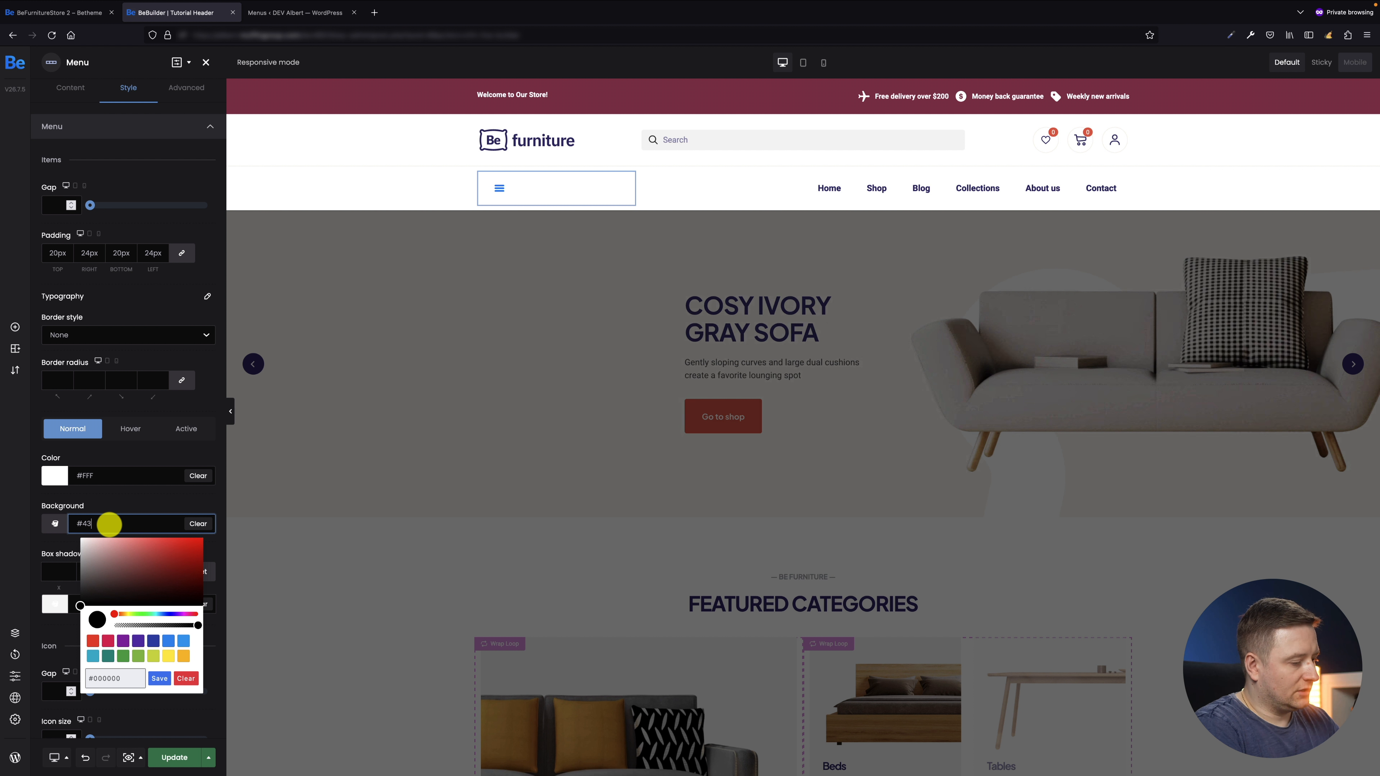
pyautogui.write('3779')
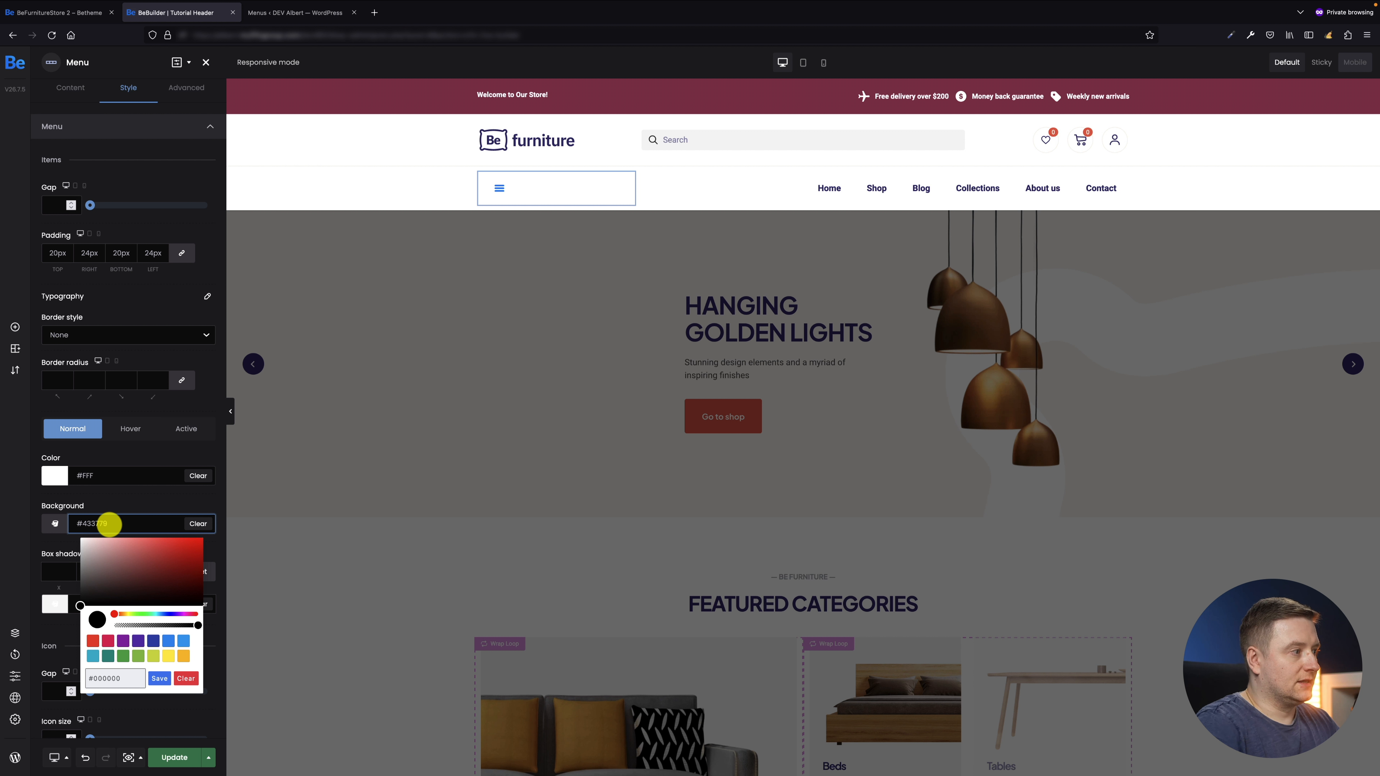
pyautogui.click(132, 504)
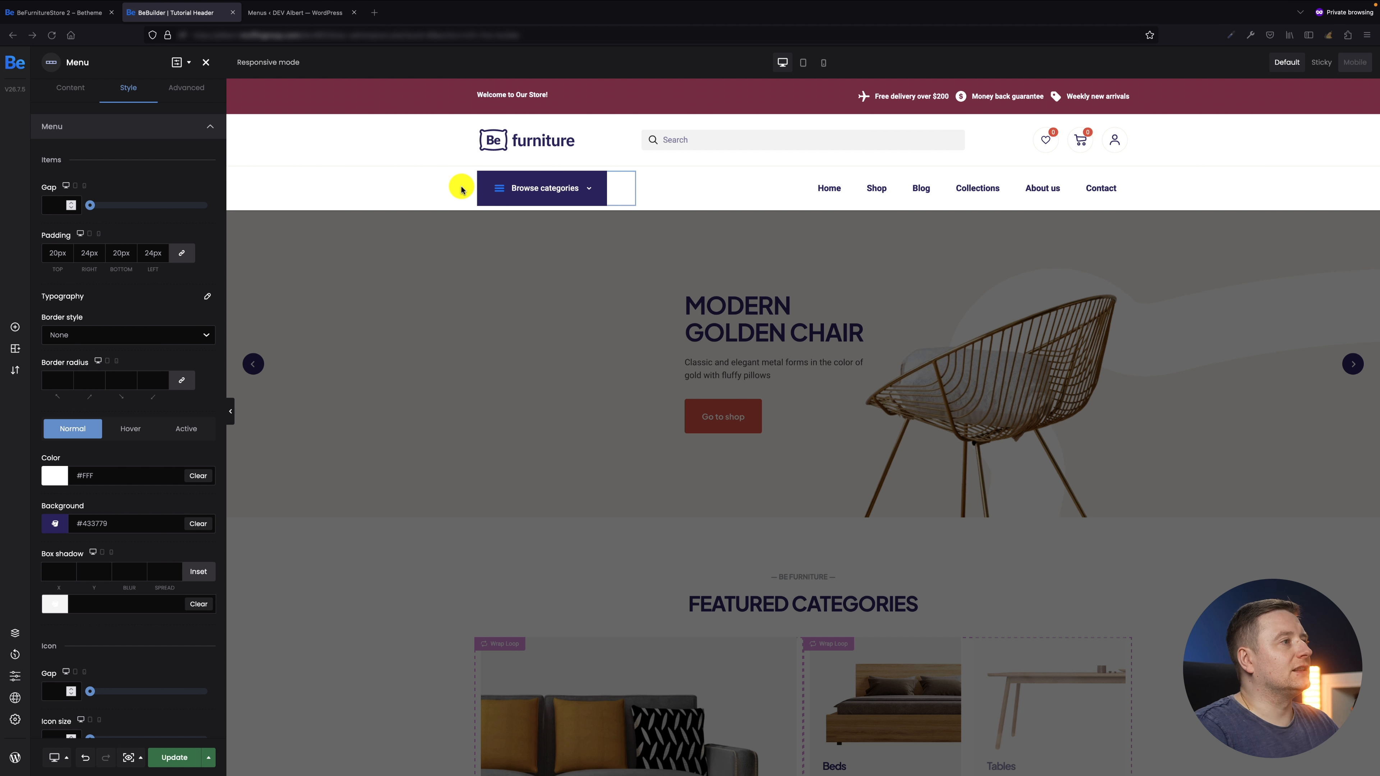
# Set the menu icon's normal color to white (#FFFFFF) and update the header template
pyautogui.scroll(-7, 123, 456)
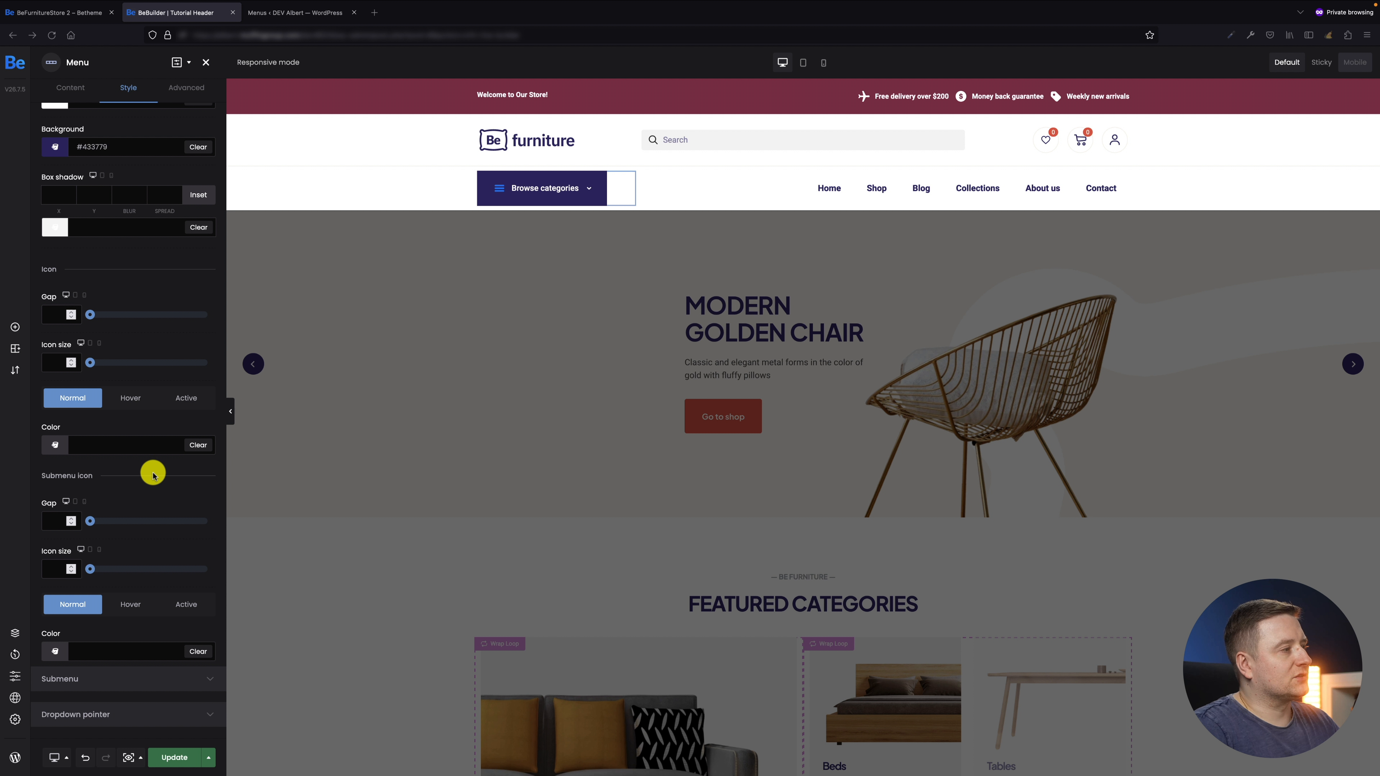
pyautogui.click(143, 473)
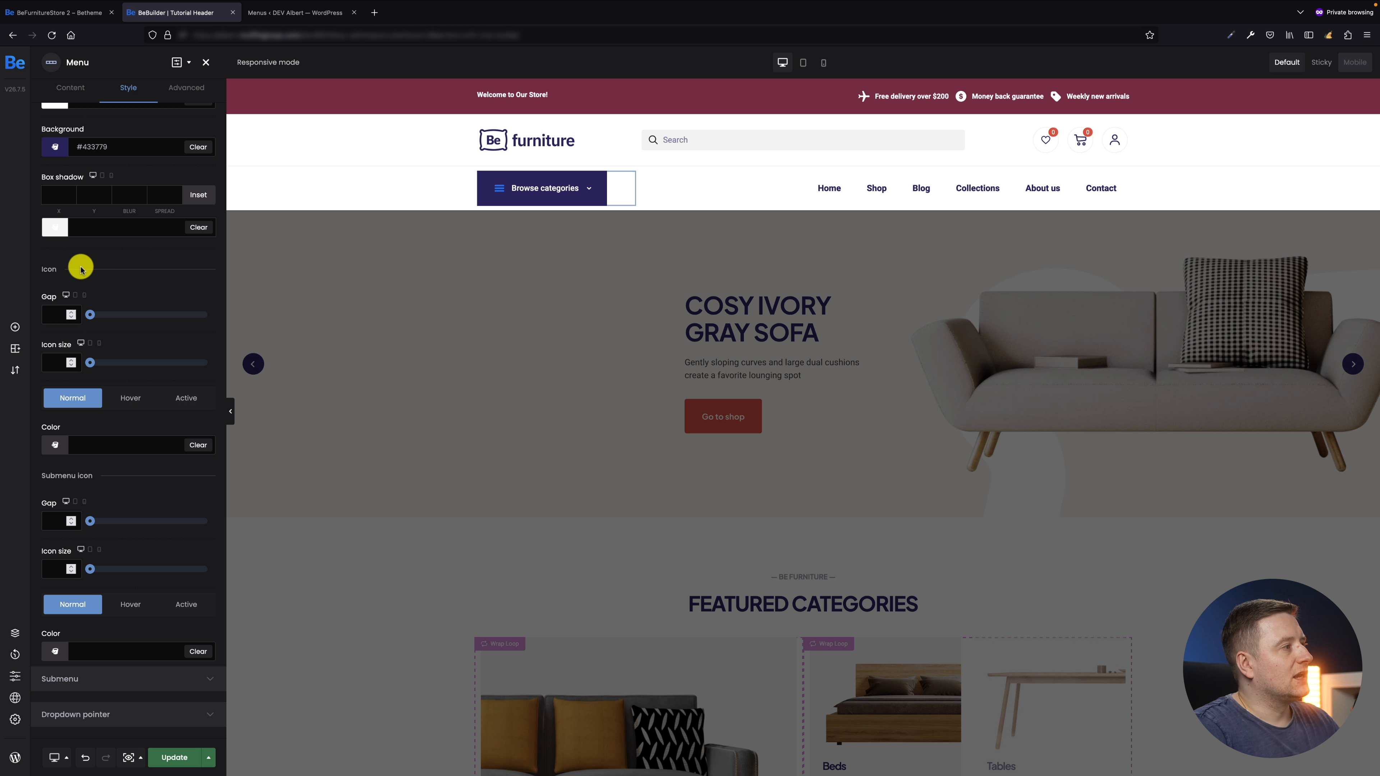
pyautogui.click(55, 446)
pyautogui.moveTo(82, 526); pyautogui.dragTo(99, 429)
pyautogui.click(143, 421)
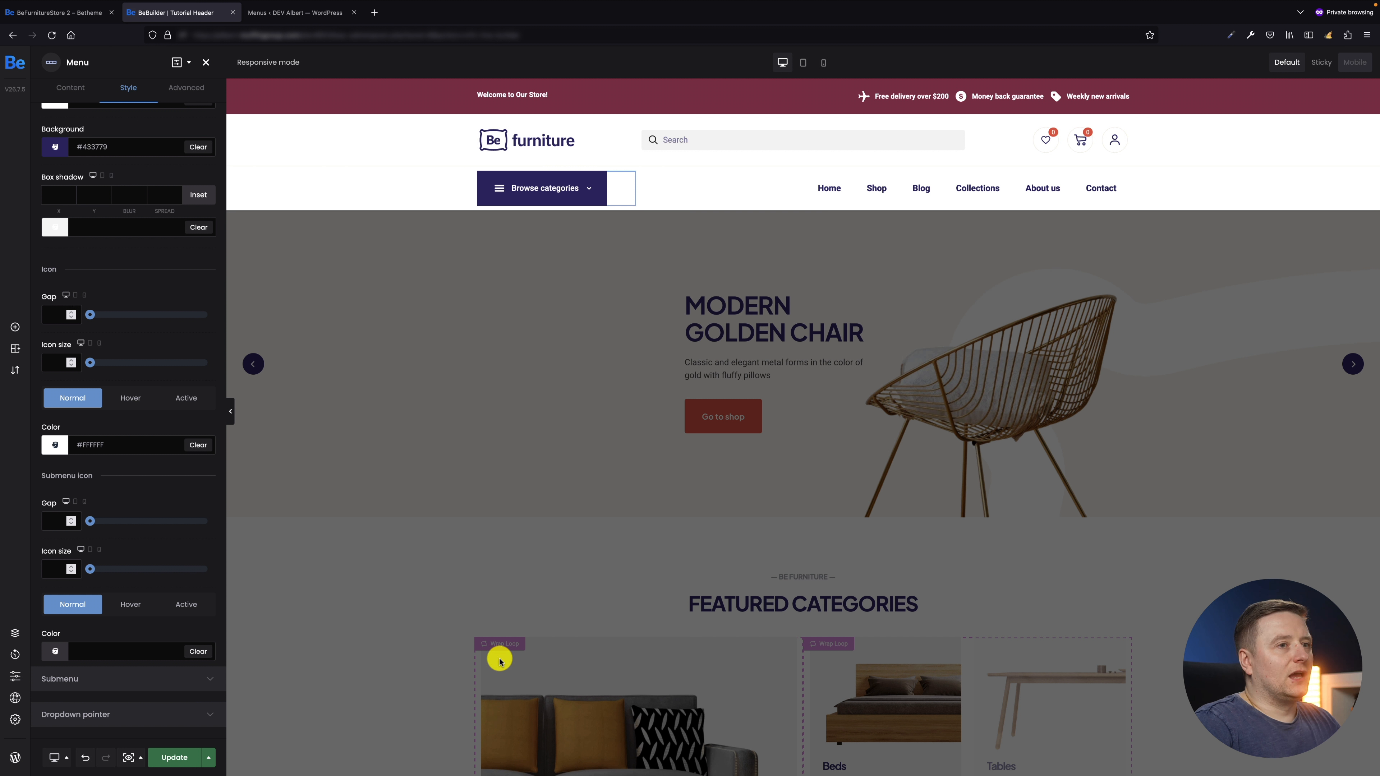
pyautogui.click(183, 756)
pyautogui.click(913, 563)
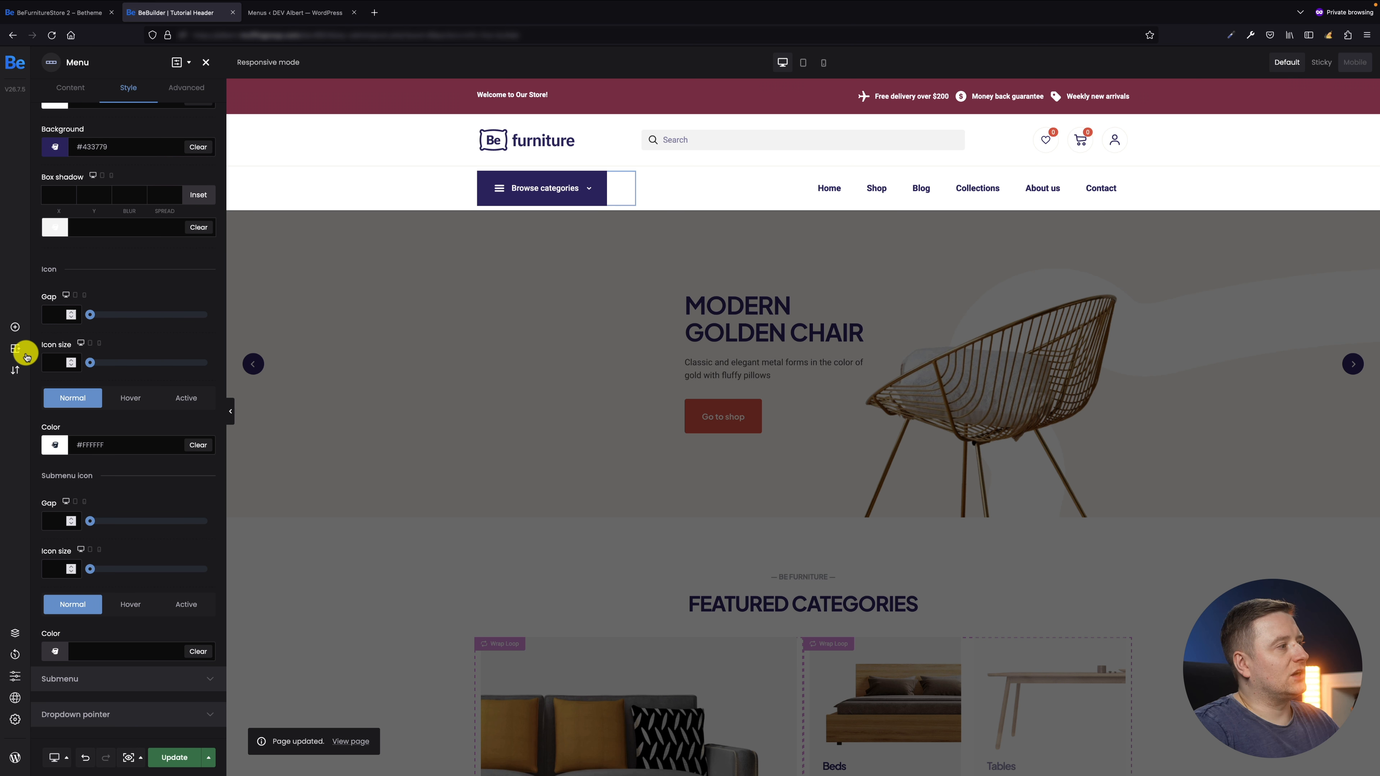
# View the live page from the builder and check the dropdown of the Browse categories button
pyautogui.click(18, 655)
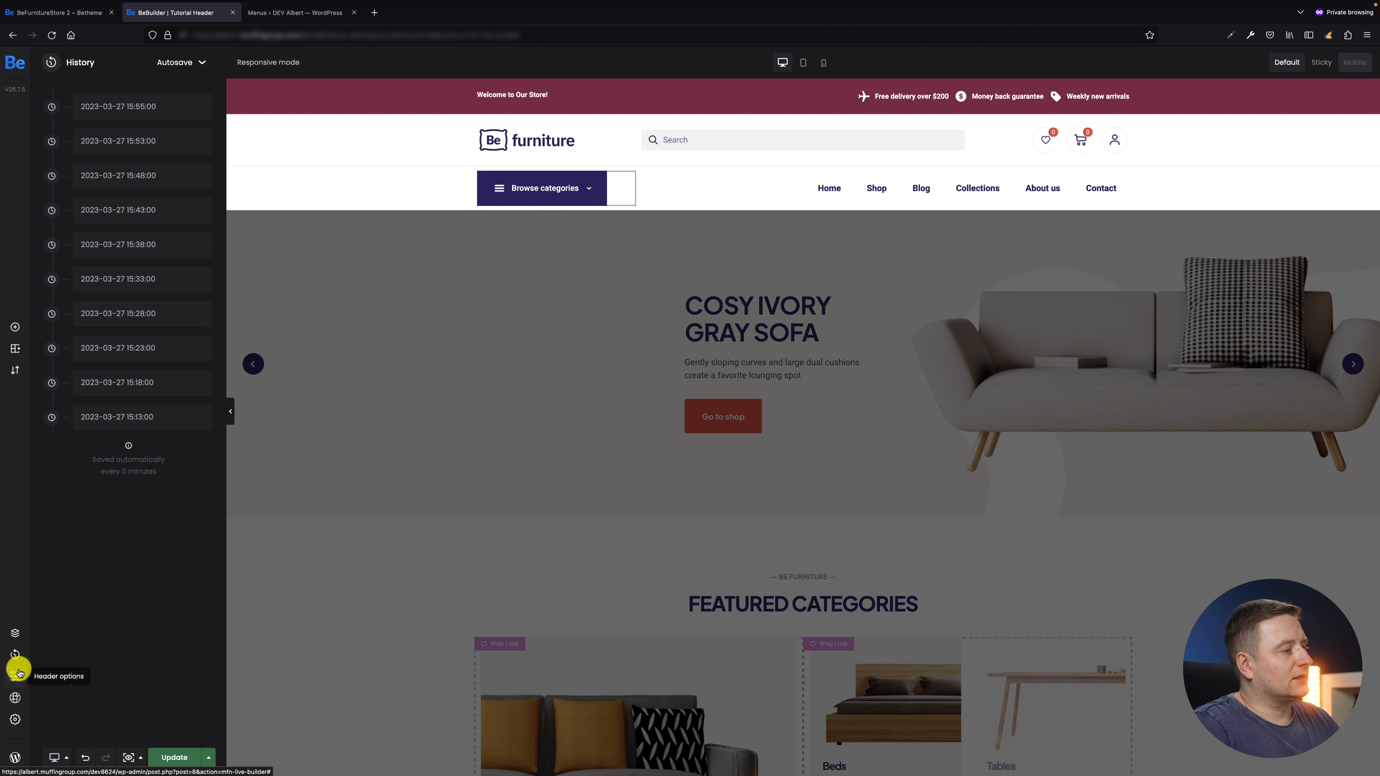
pyautogui.click(15, 327)
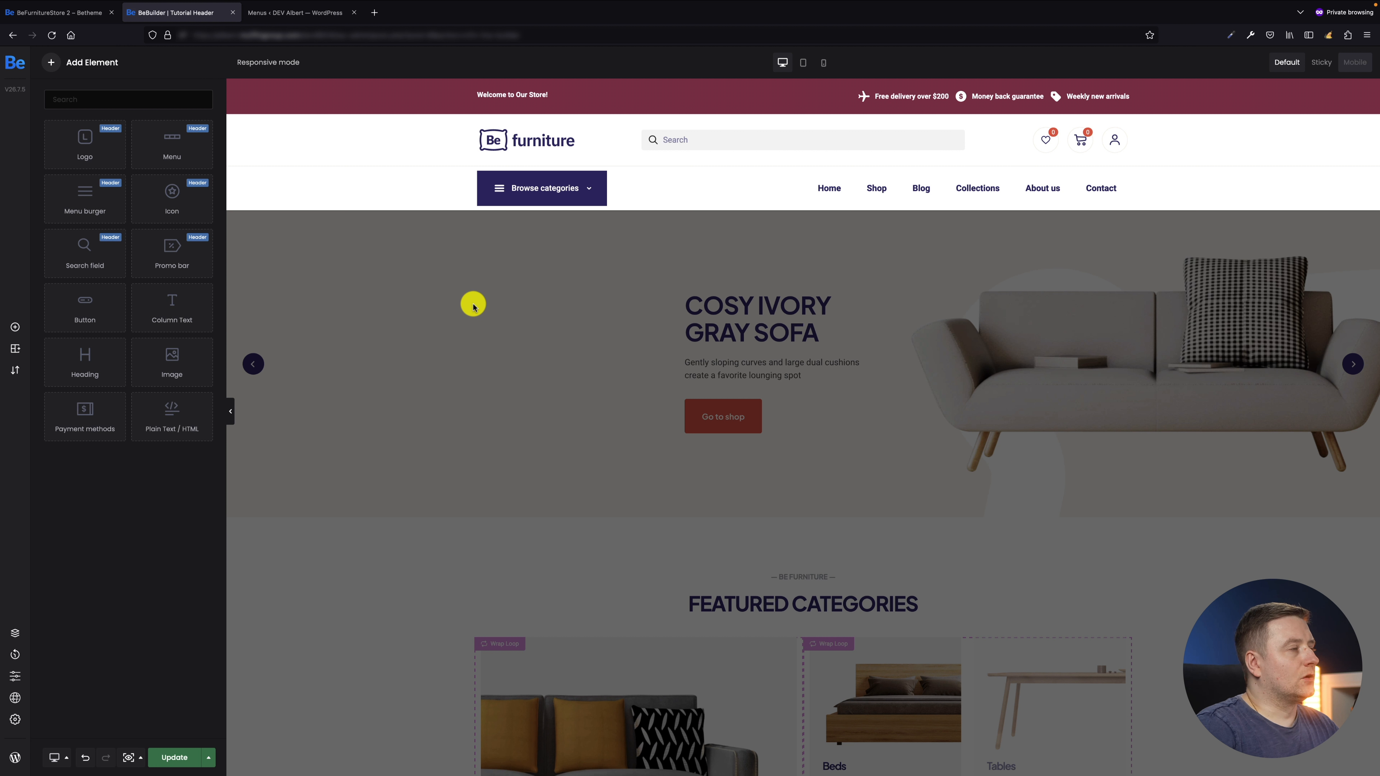
pyautogui.click(144, 763)
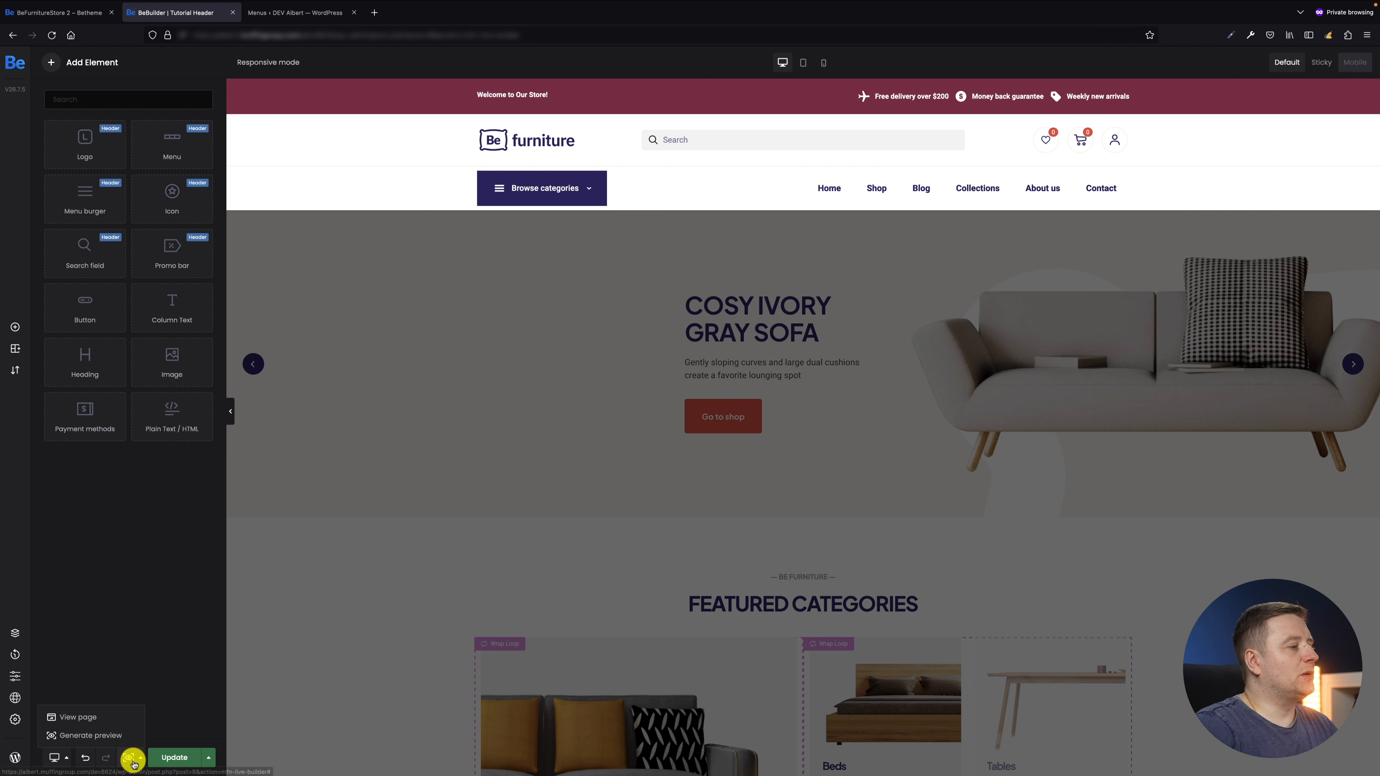
pyautogui.click(117, 725)
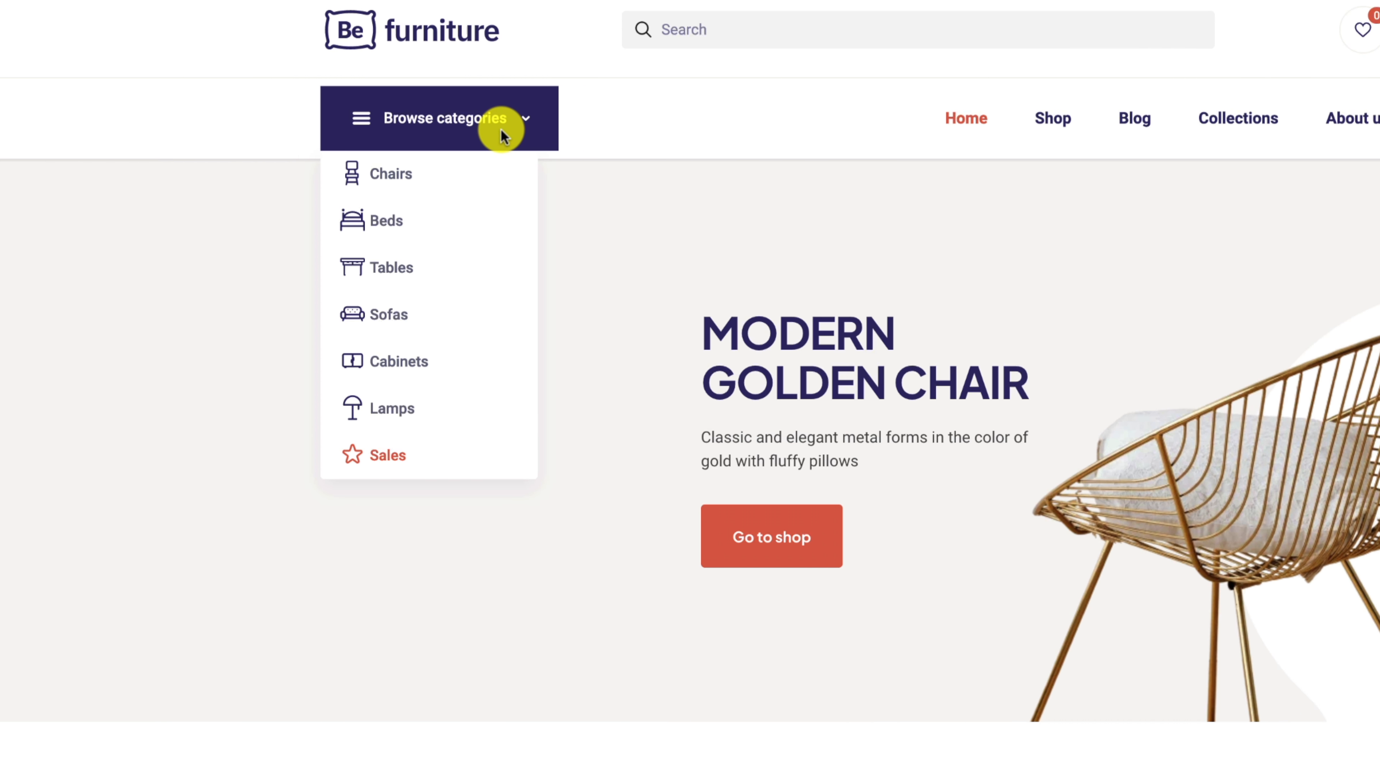
pyautogui.moveTo(491, 122)
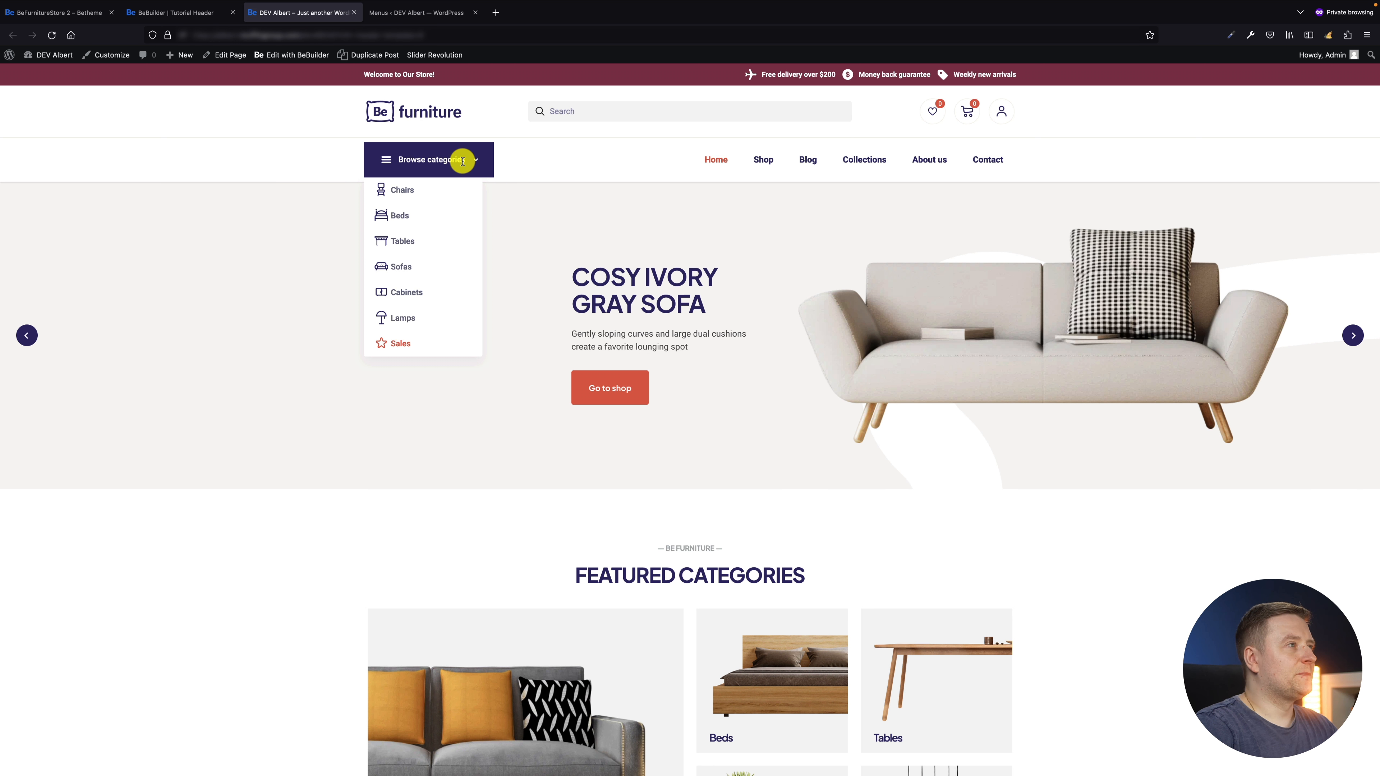
# Return to the WordPress Menus page and load "vertical menu" for editing
pyautogui.click(184, 12)
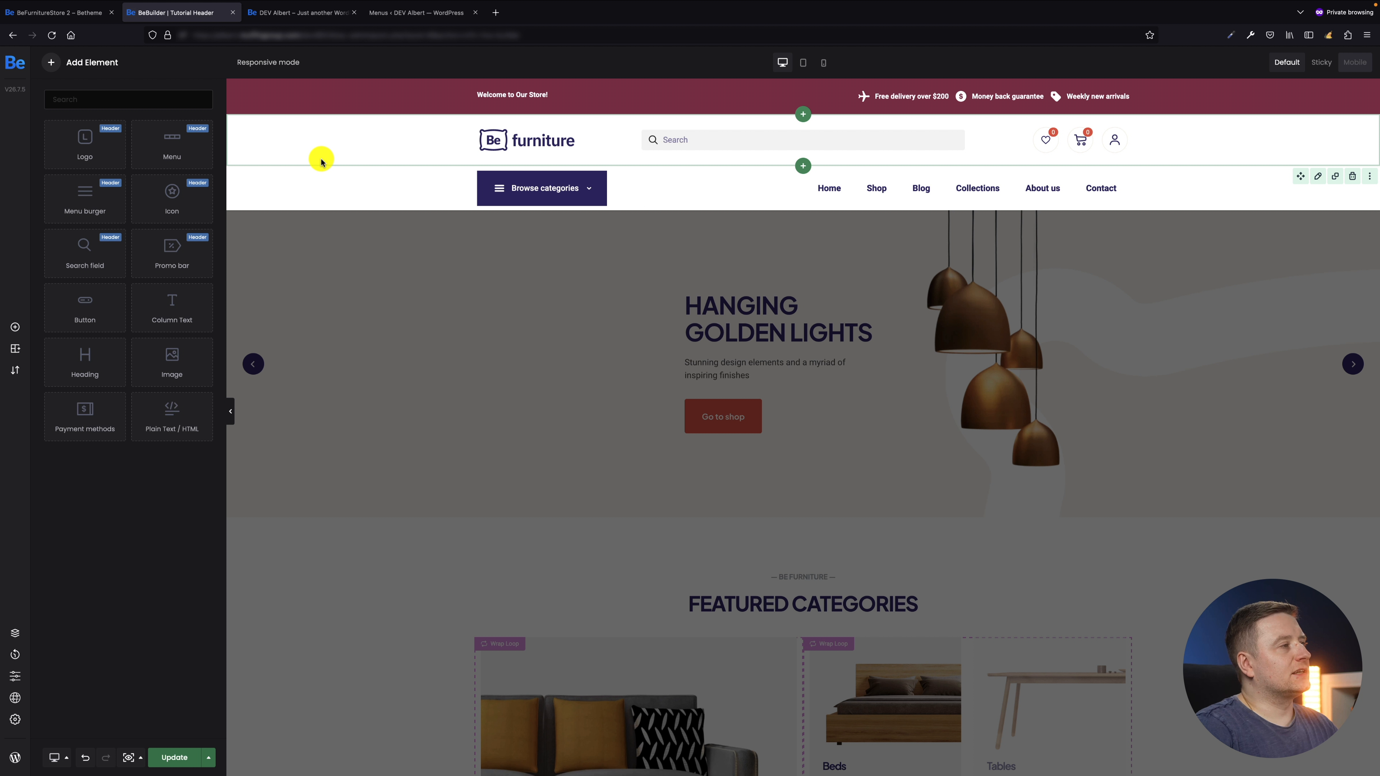
pyautogui.click(398, 15)
pyautogui.click(39, 494)
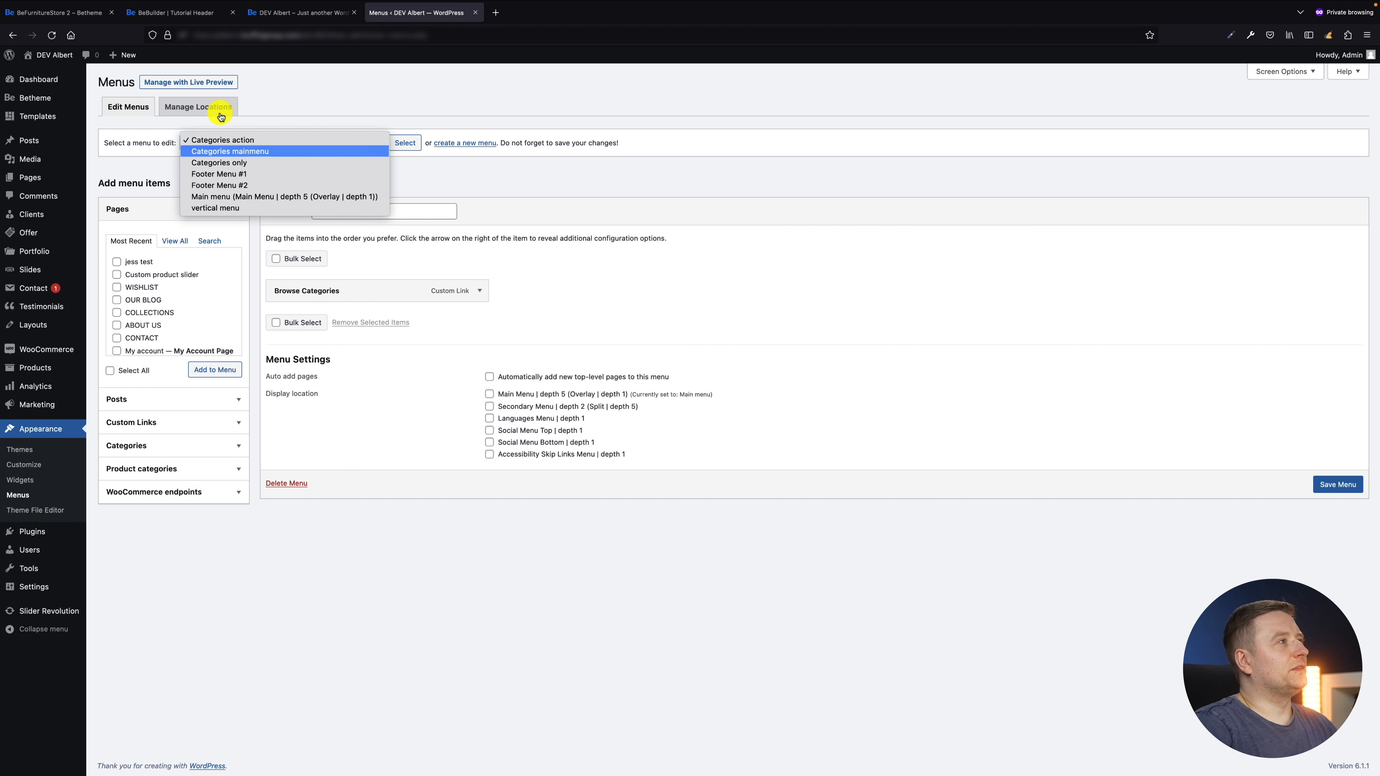
pyautogui.click(272, 207)
pyautogui.click(409, 143)
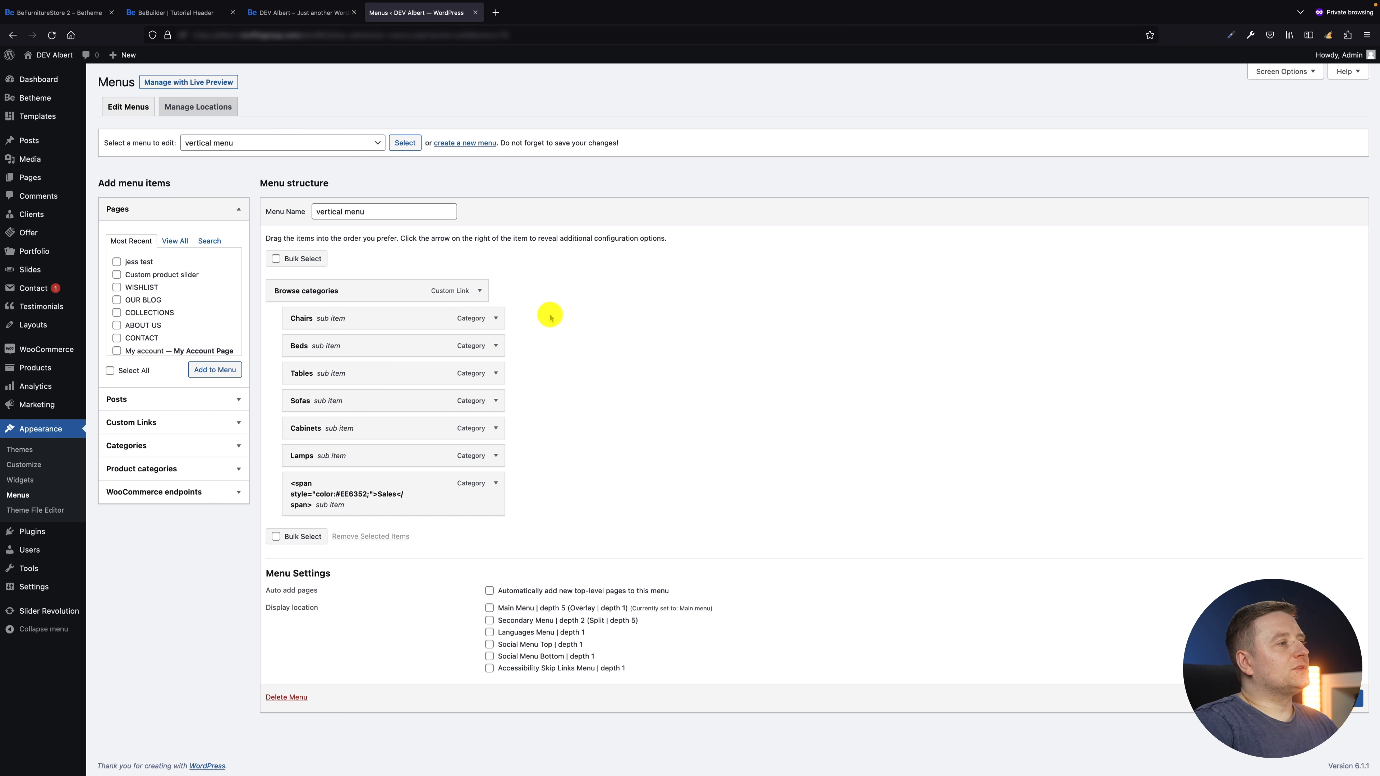
# Set the Browse categories item's Mega menu display to "Open on Front Page desktop" and save the vertical menu
pyautogui.click(480, 292)
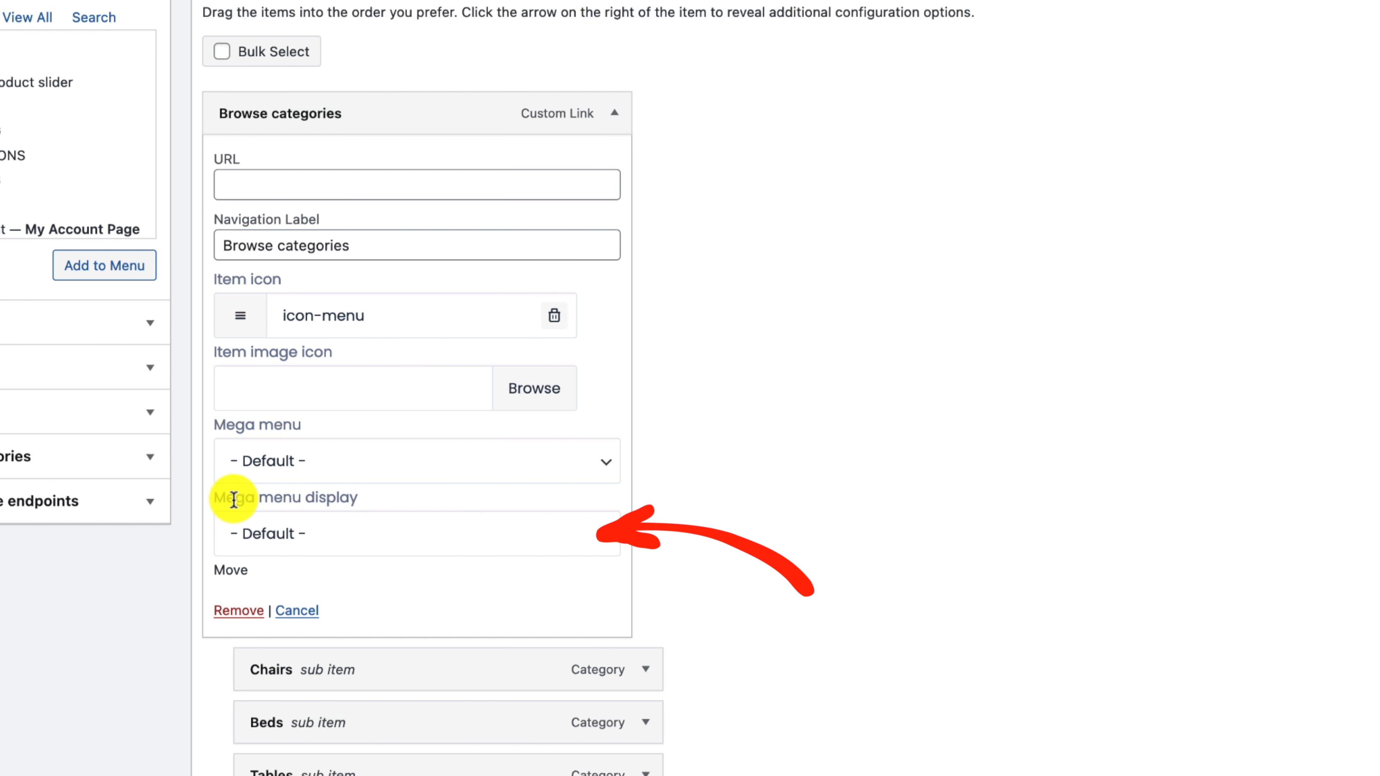
pyautogui.click(354, 535)
pyautogui.click(374, 544)
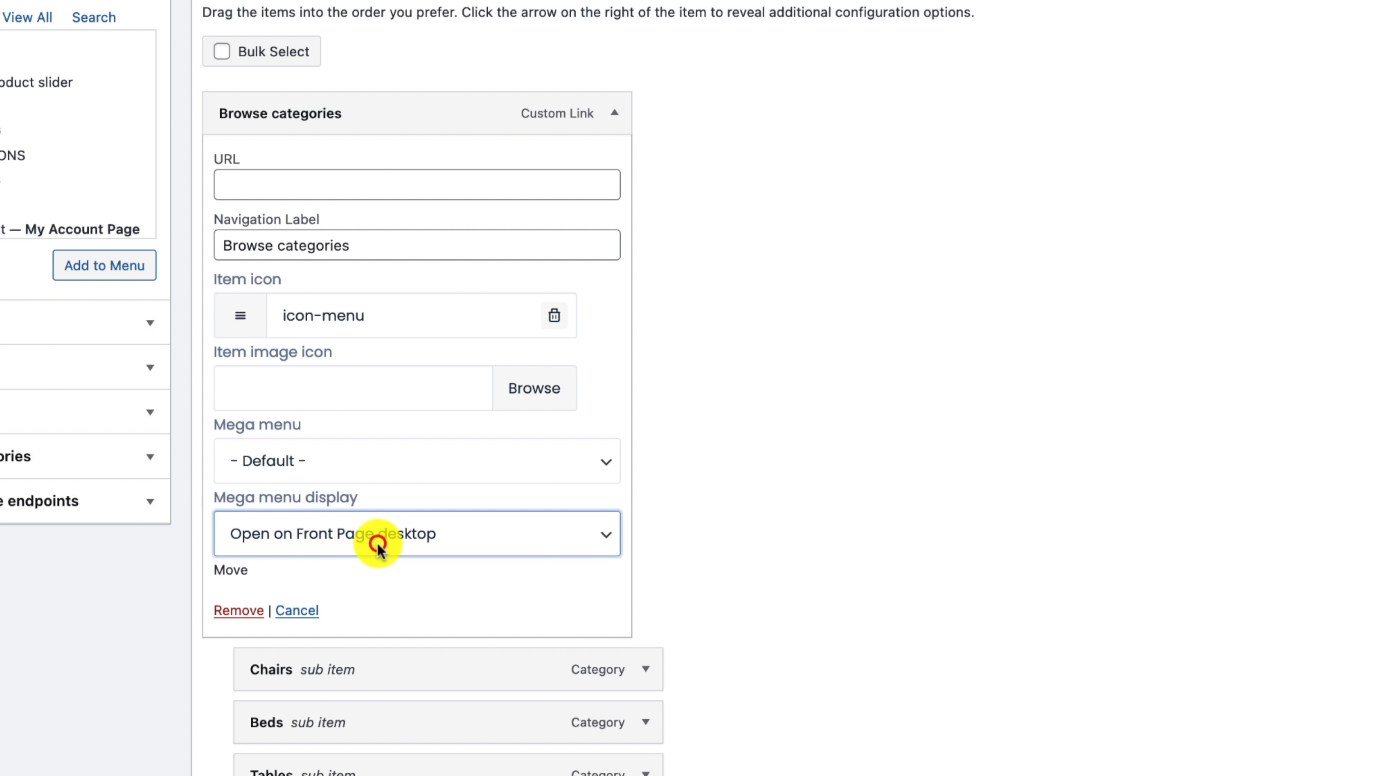
pyautogui.click(369, 541)
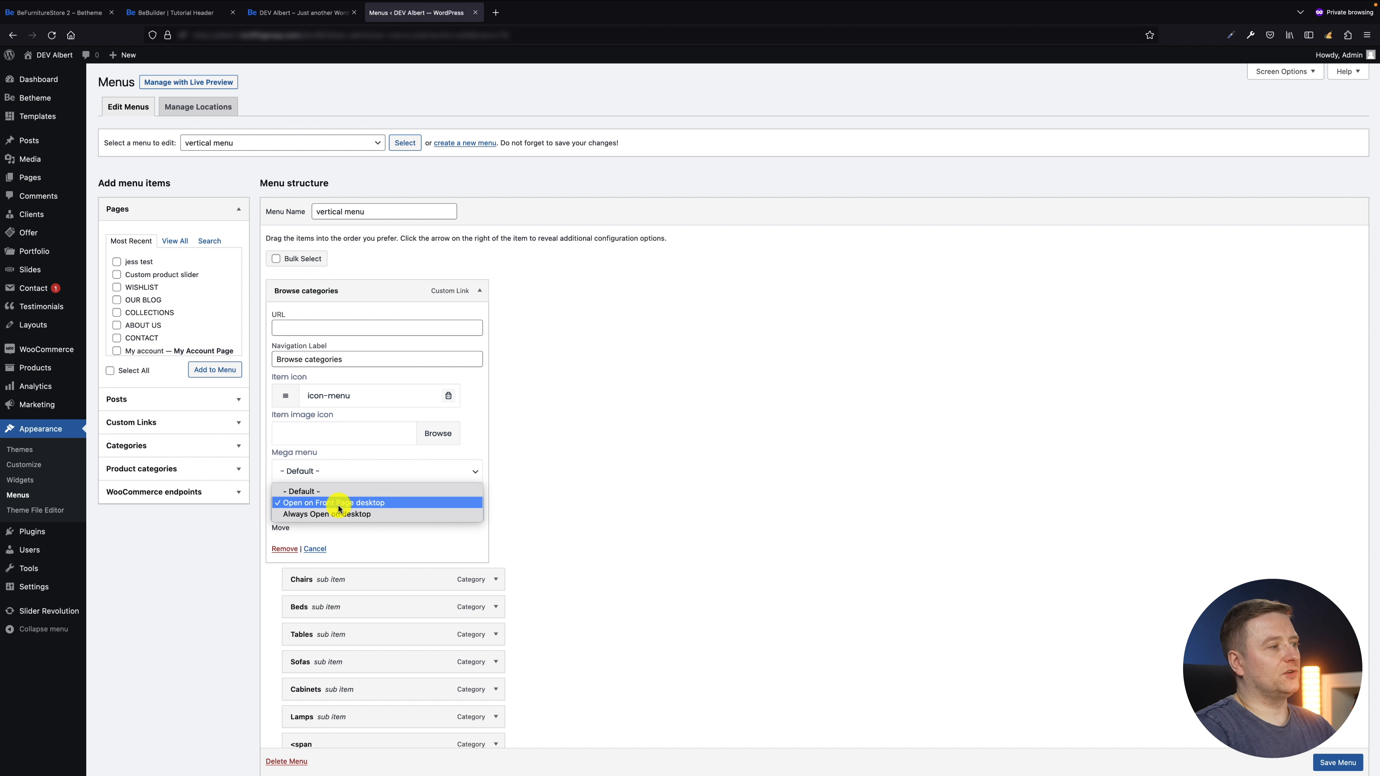
pyautogui.click(339, 503)
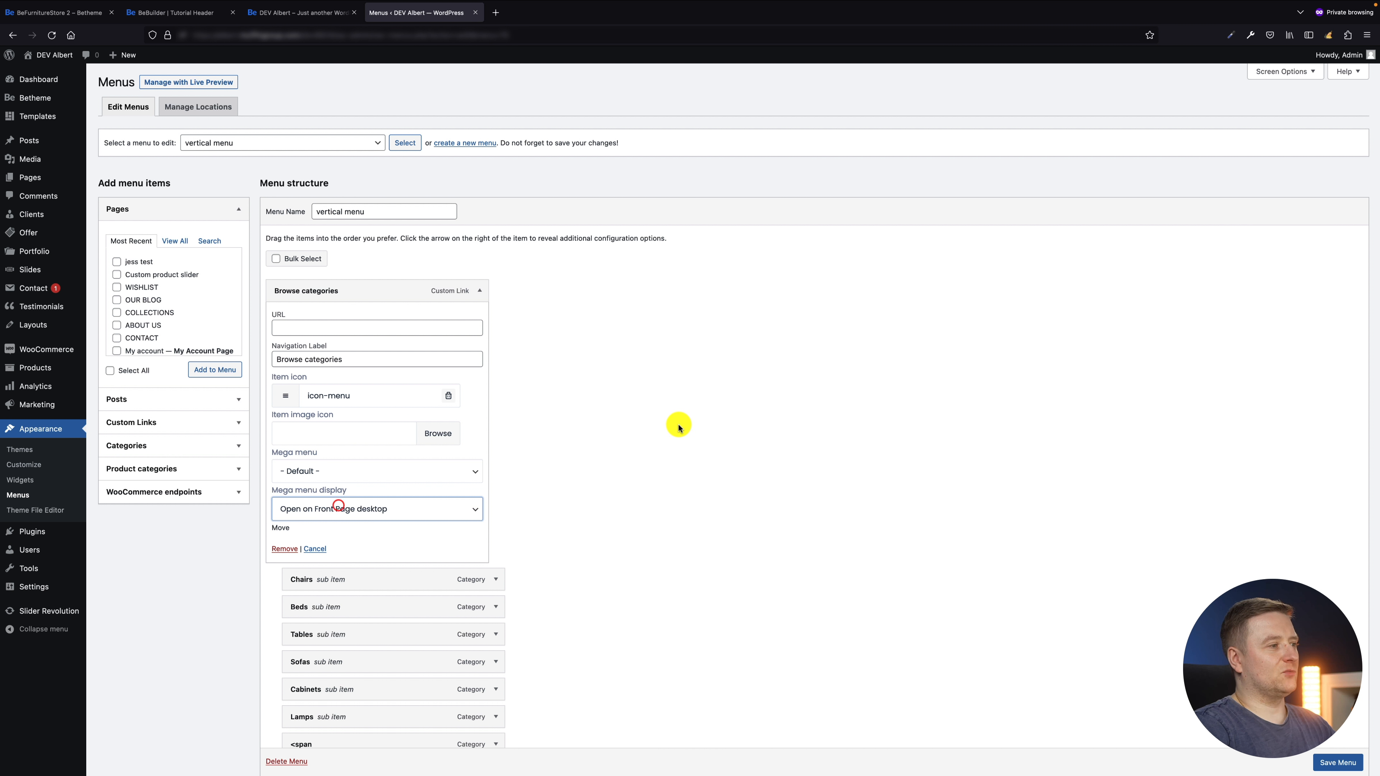
pyautogui.click(1338, 762)
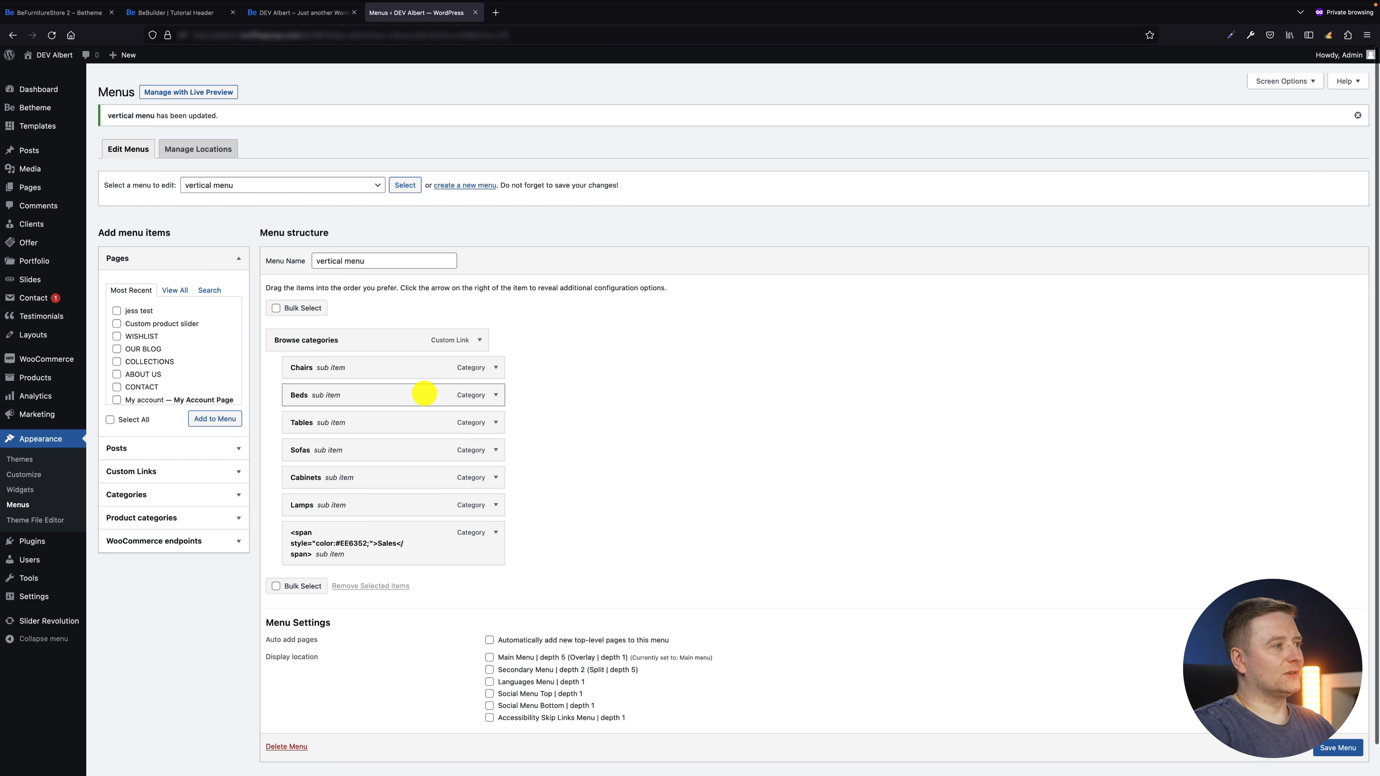
pyautogui.click(484, 341)
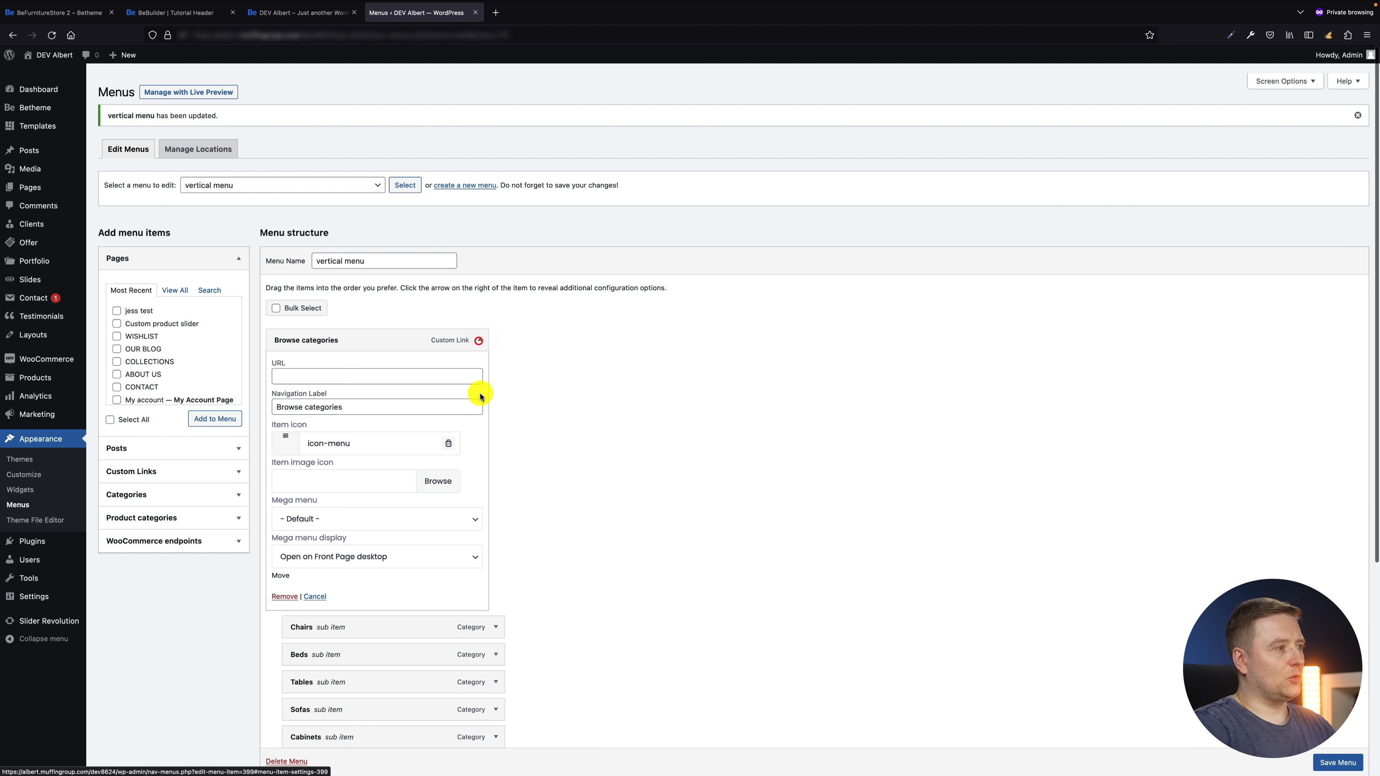
# Reload the live front page and check whether the Browse categories dropdown is opened by default
pyautogui.click(301, 12)
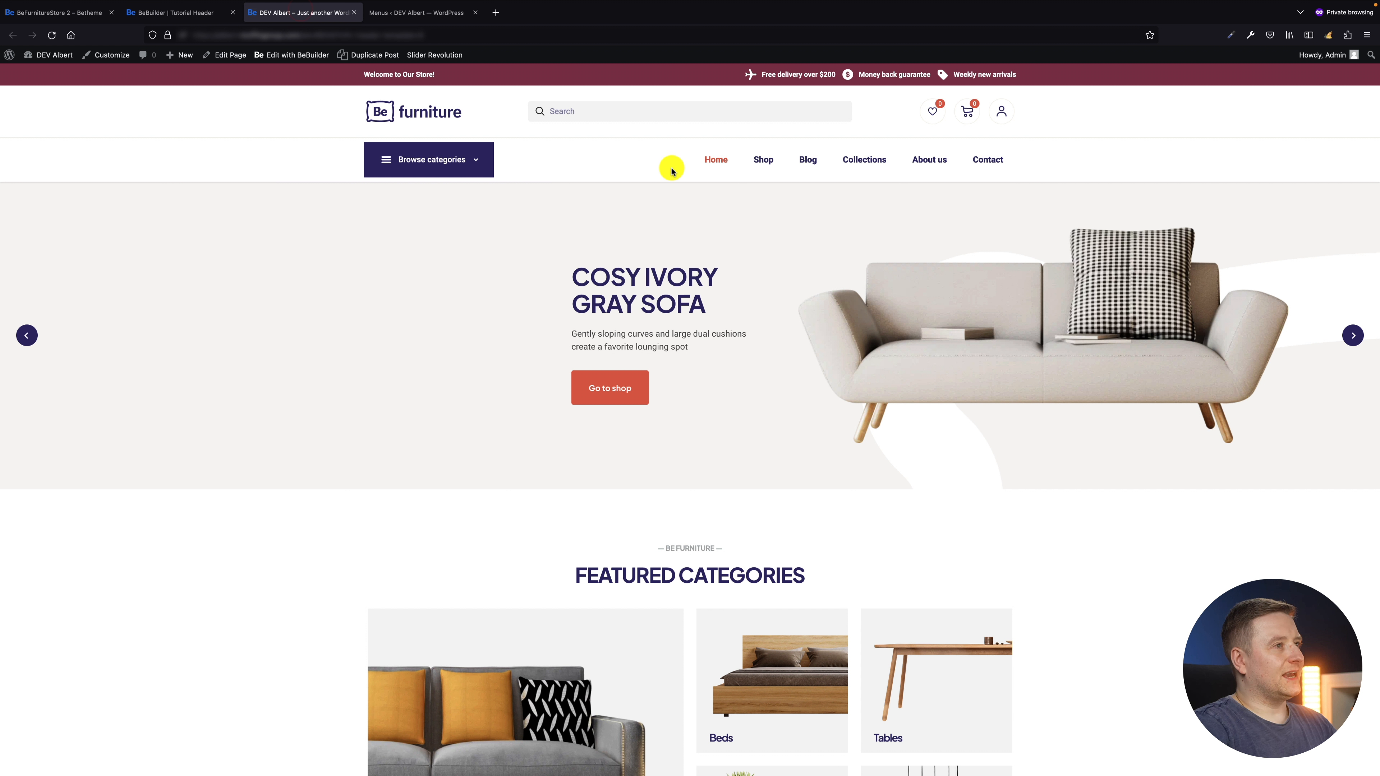
pyautogui.press('super+r')
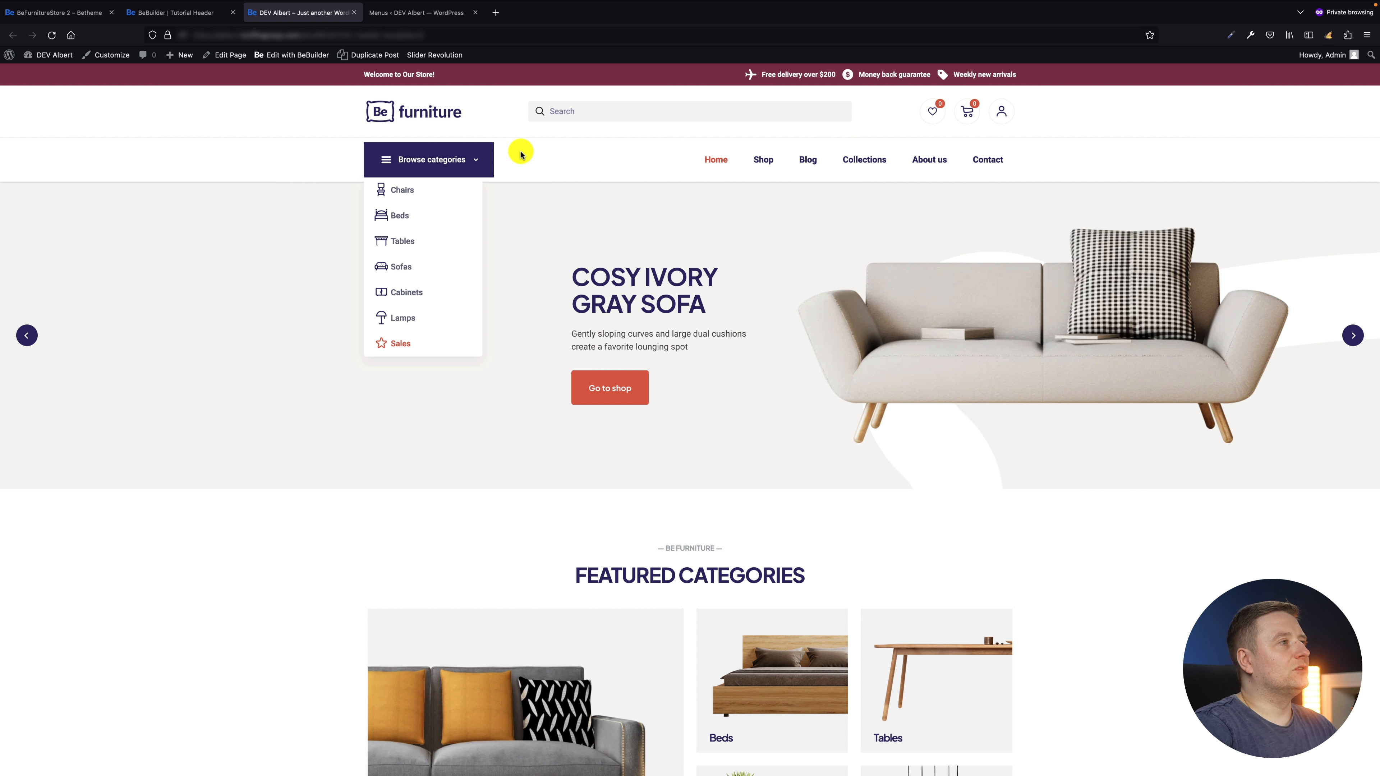
pyautogui.click(410, 14)
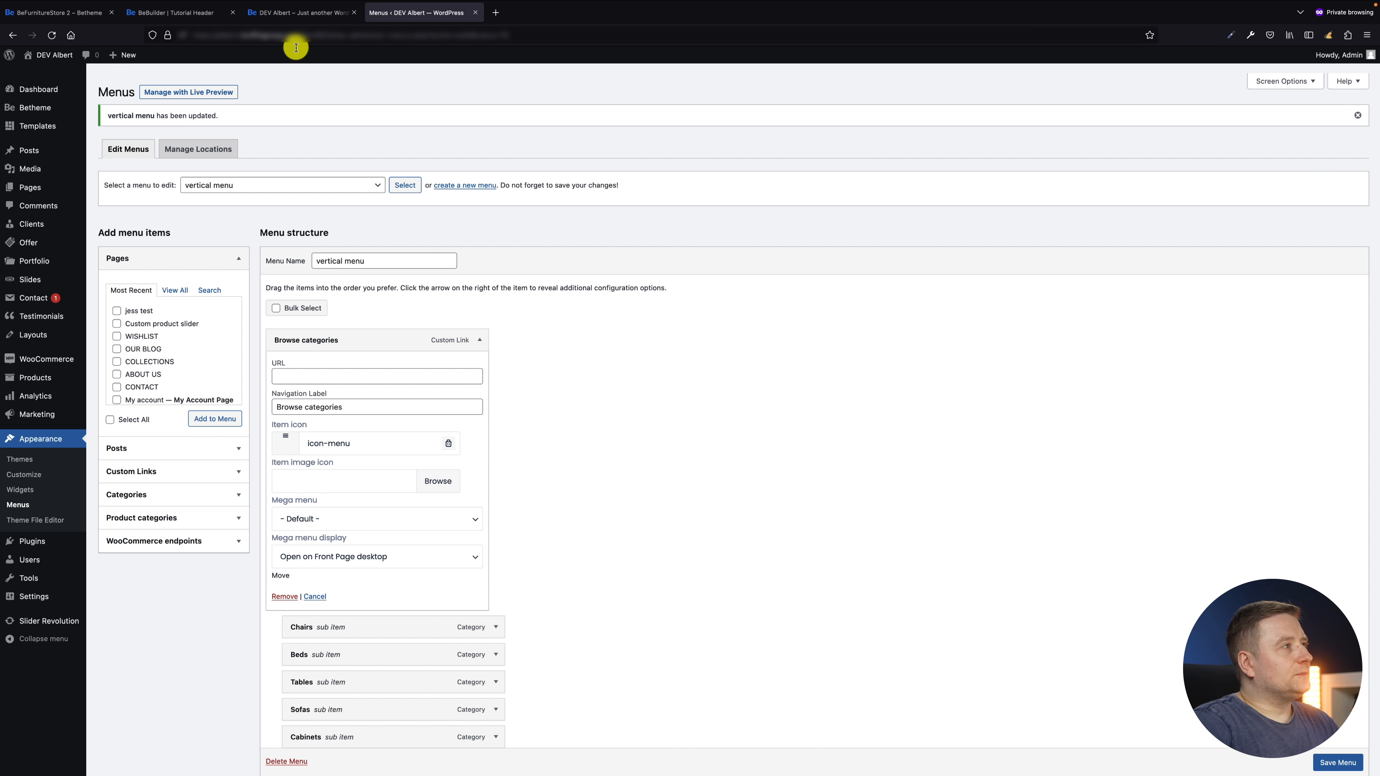
pyautogui.click(267, 13)
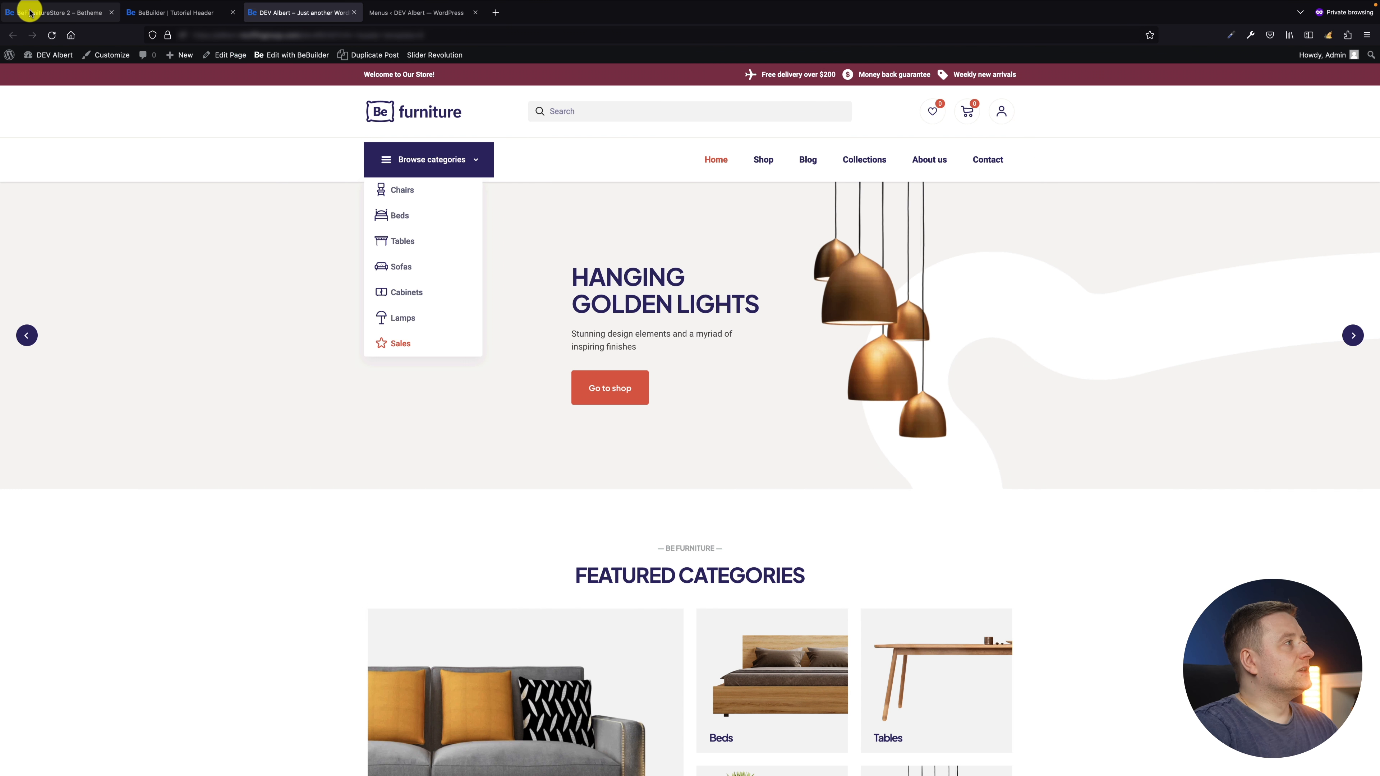
# Compare the live page's Browse categories dropdown with the one in the BeFurniture demo store
pyautogui.click(27, 12)
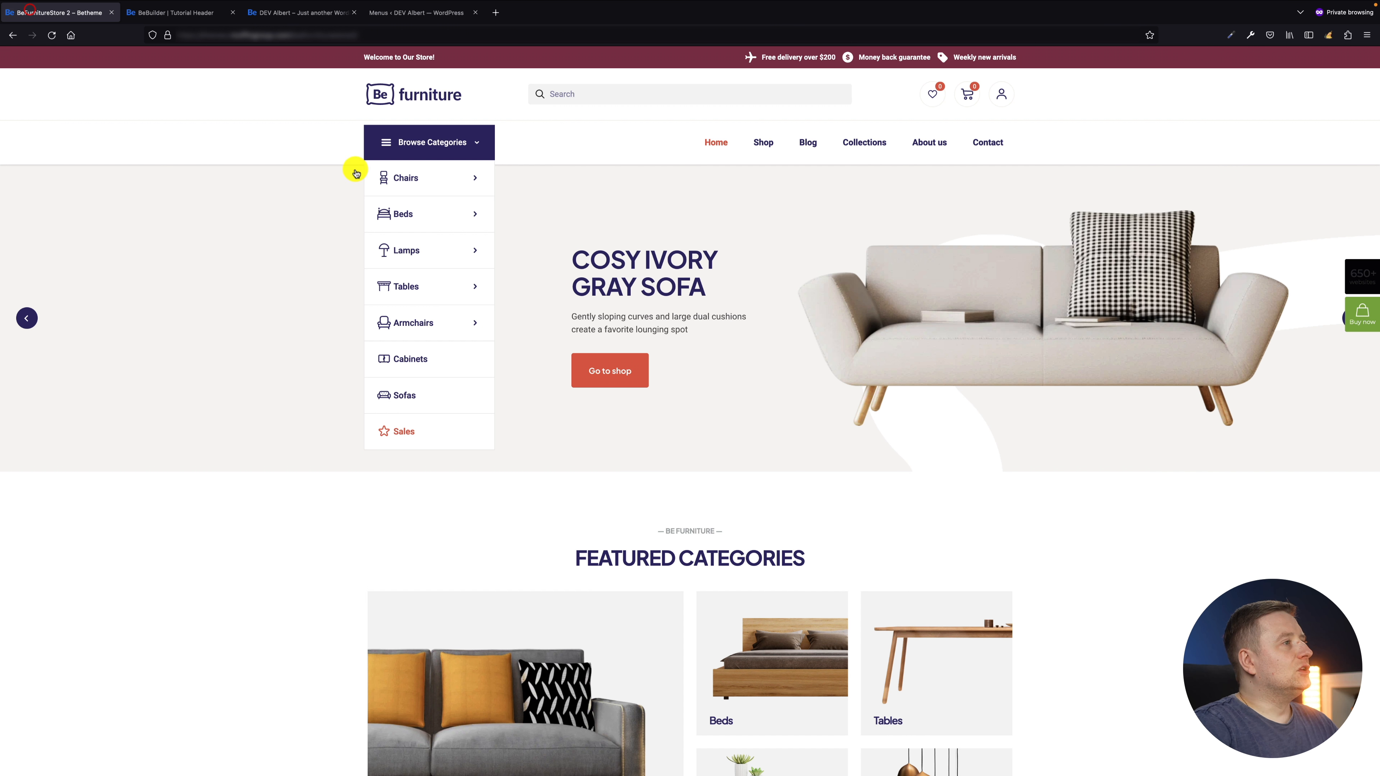
pyautogui.moveTo(435, 179)
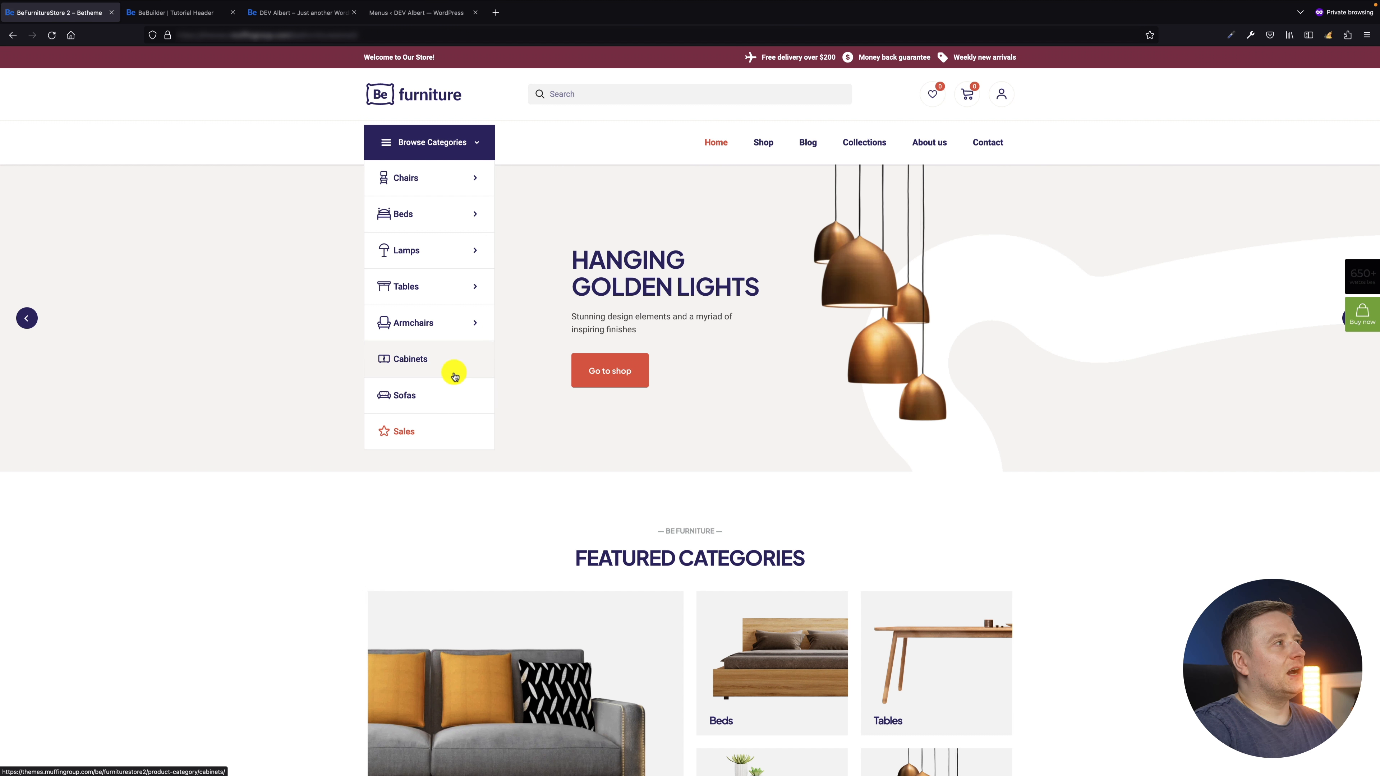
pyautogui.click(274, 13)
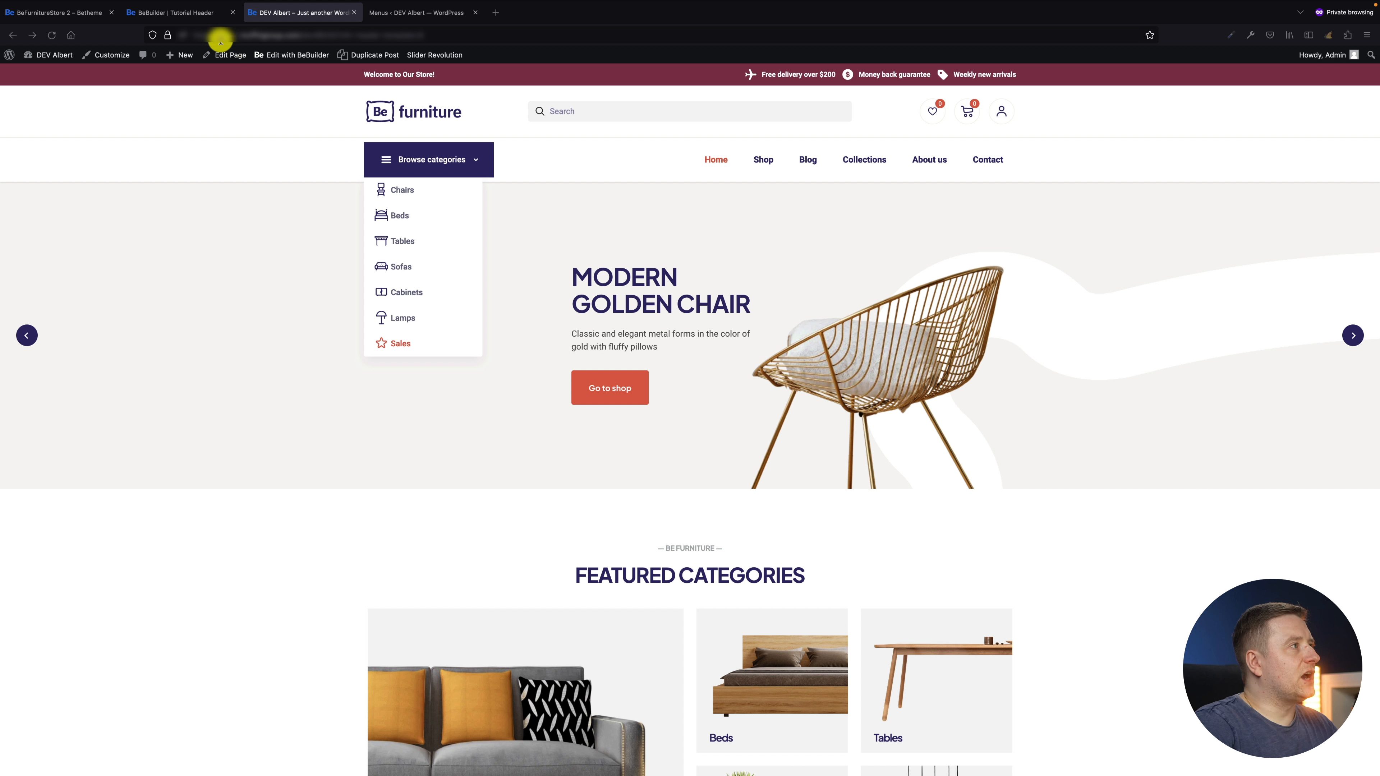
# In the Tutorial Header builder, open the Browse categories menu's submenu styling and set the container width to 100%
pyautogui.click(196, 15)
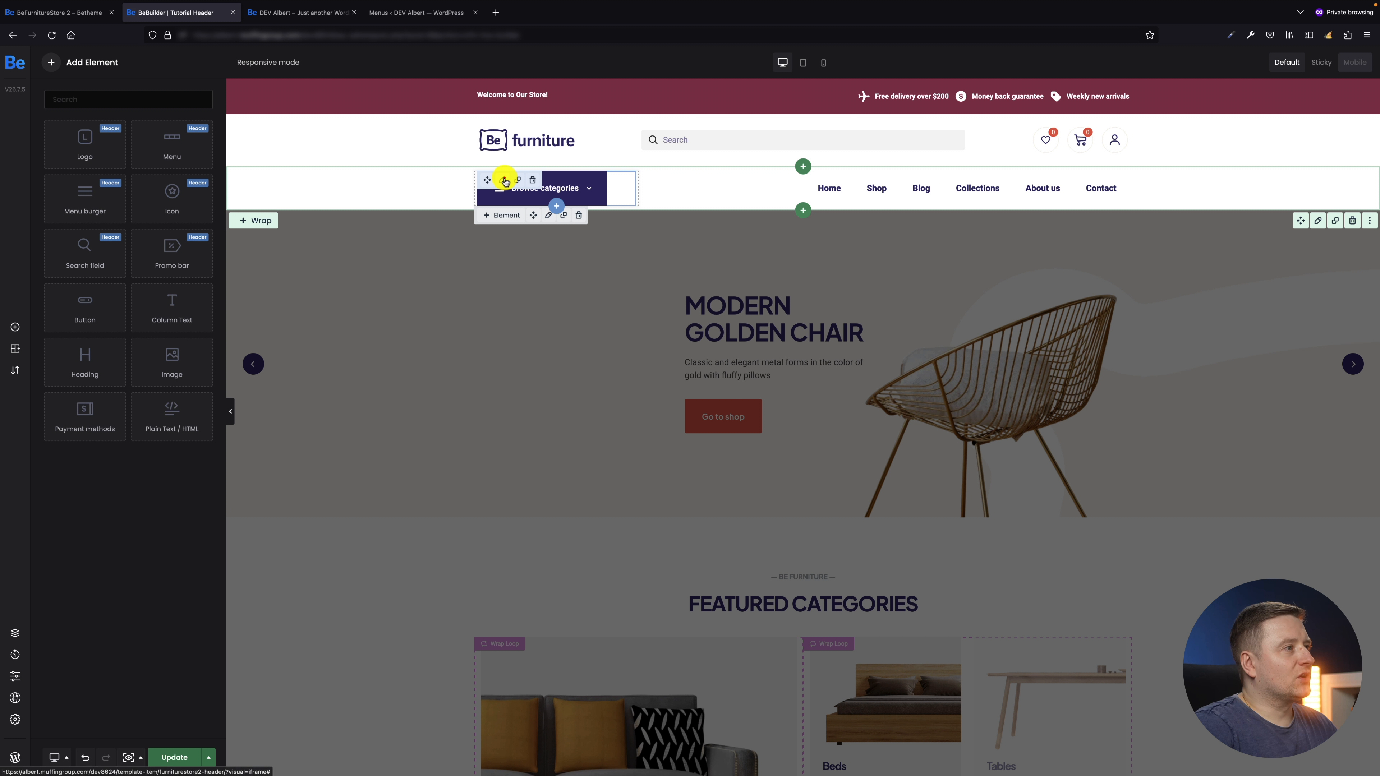
pyautogui.click(503, 180)
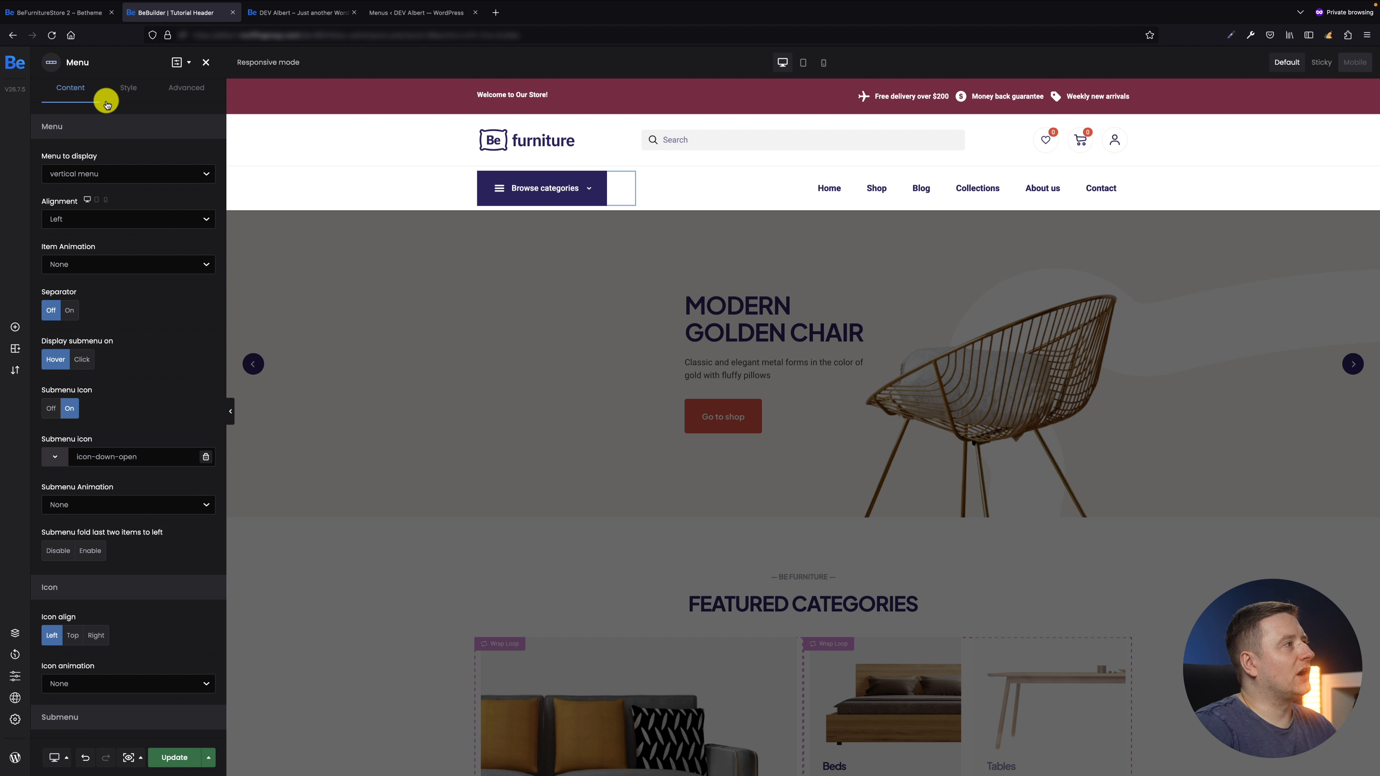
pyautogui.click(125, 89)
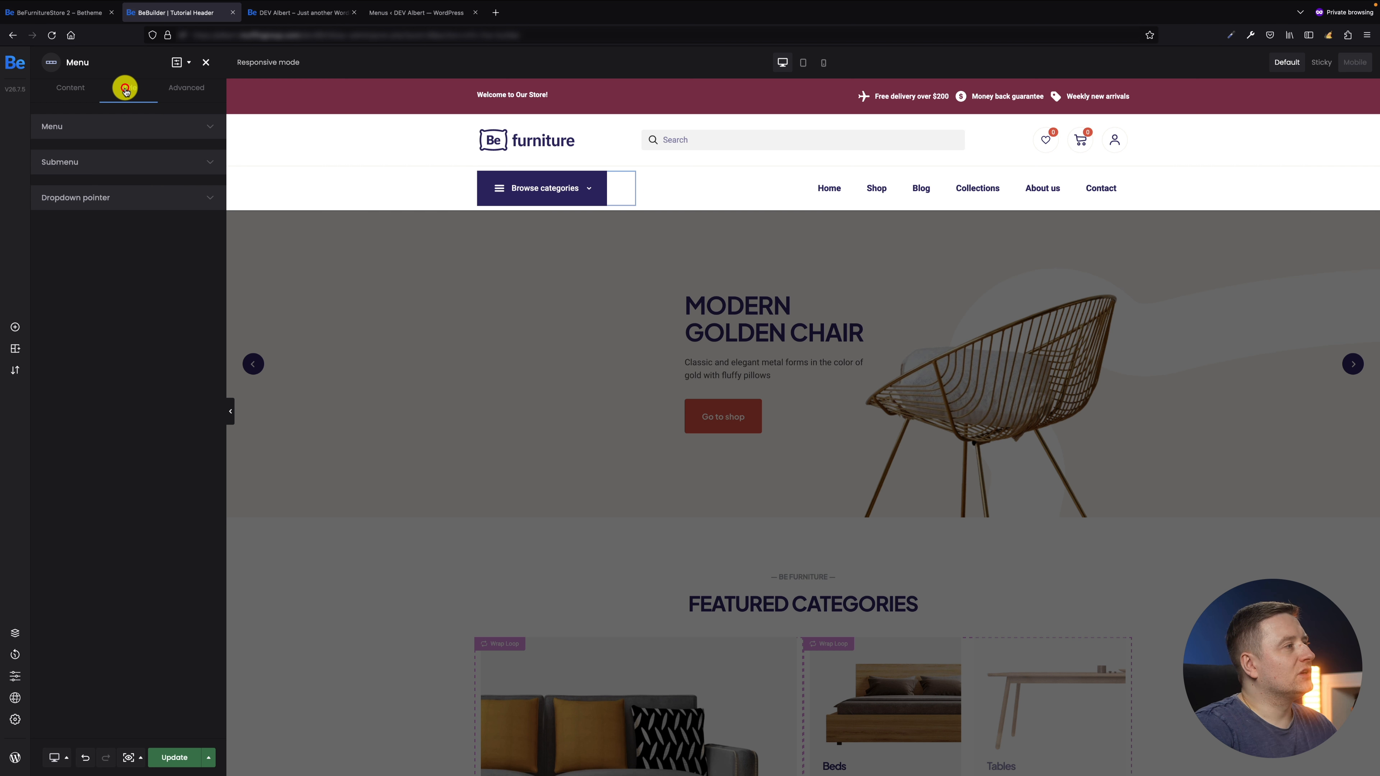
pyautogui.click(143, 165)
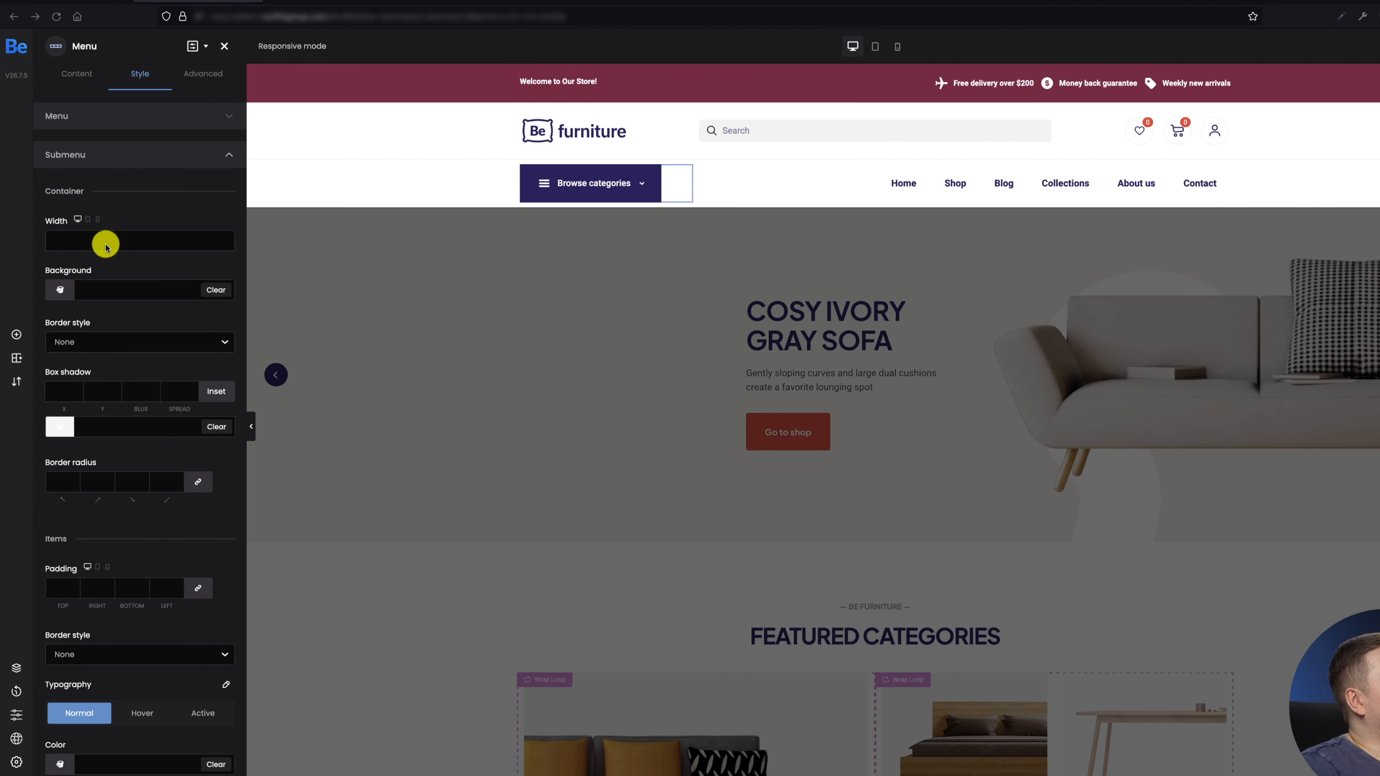
pyautogui.click(89, 243)
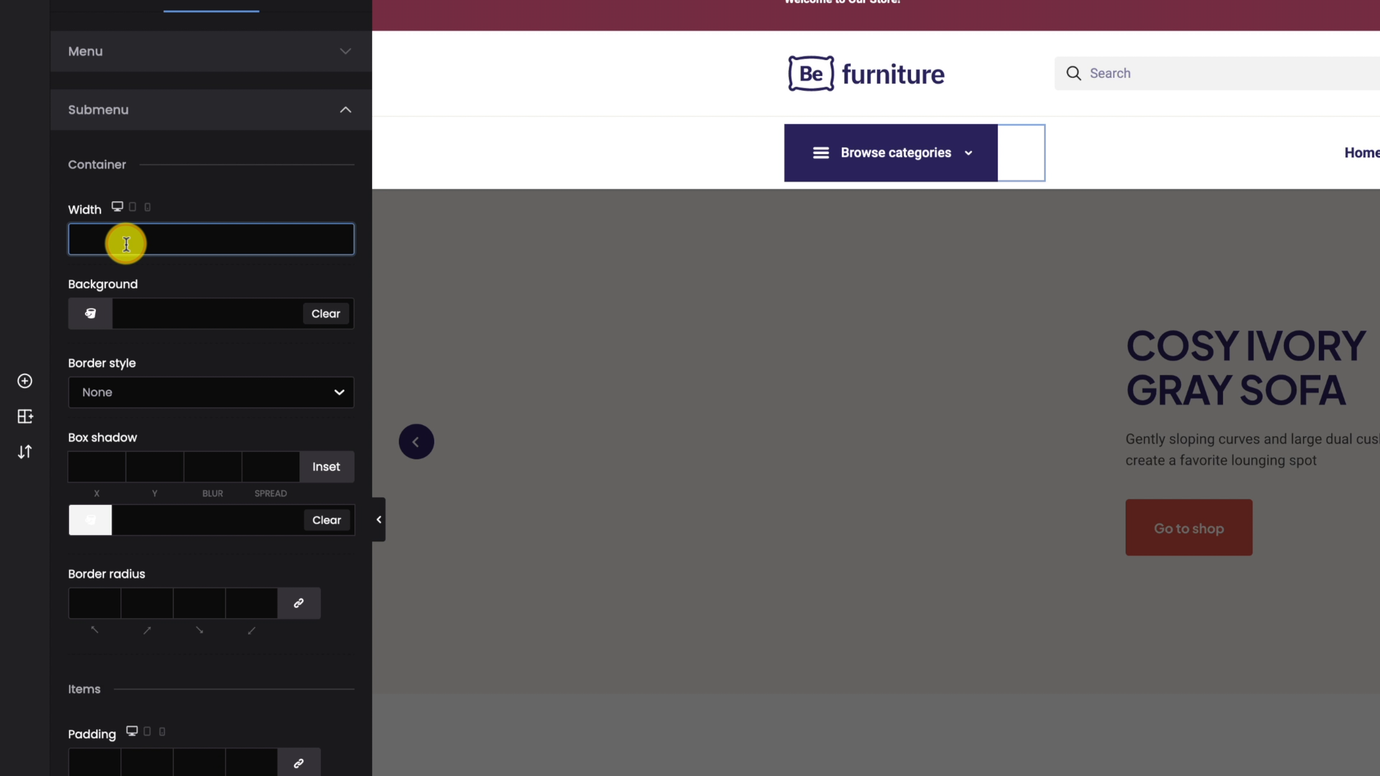
pyautogui.click(308, 185)
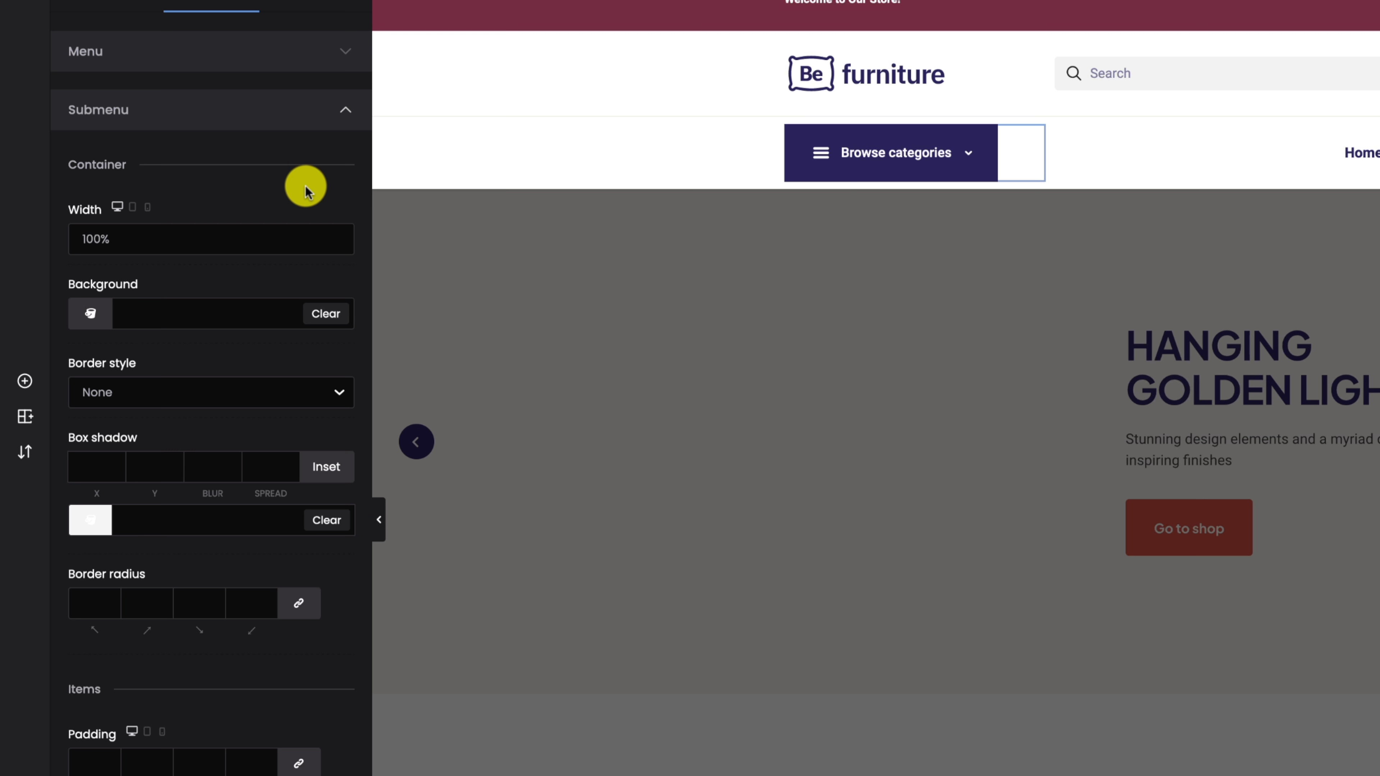
# Set the submenu container's background to #FFFFFF and its border style to Solid
pyautogui.click(151, 322)
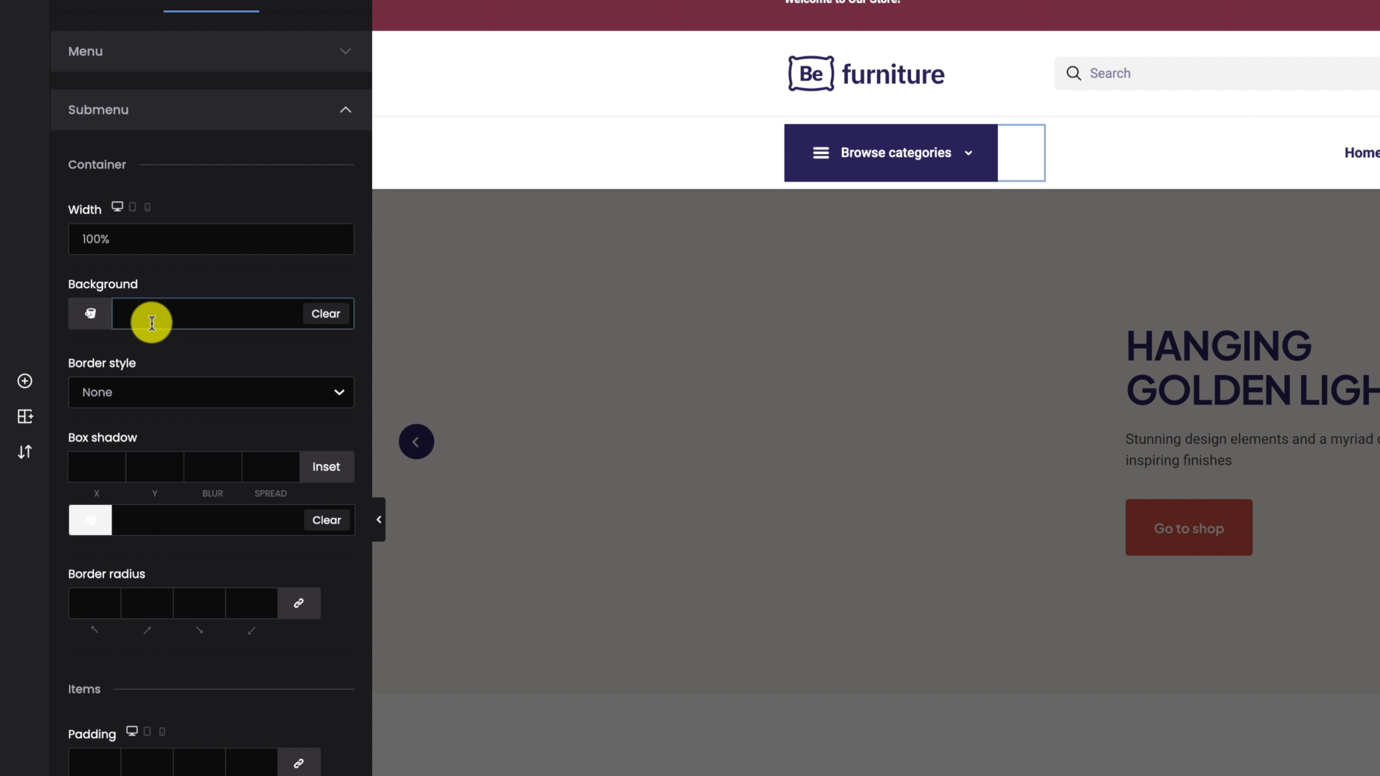
pyautogui.click(177, 314)
pyautogui.moveTo(146, 400); pyautogui.dragTo(104, 319)
pyautogui.click(215, 276)
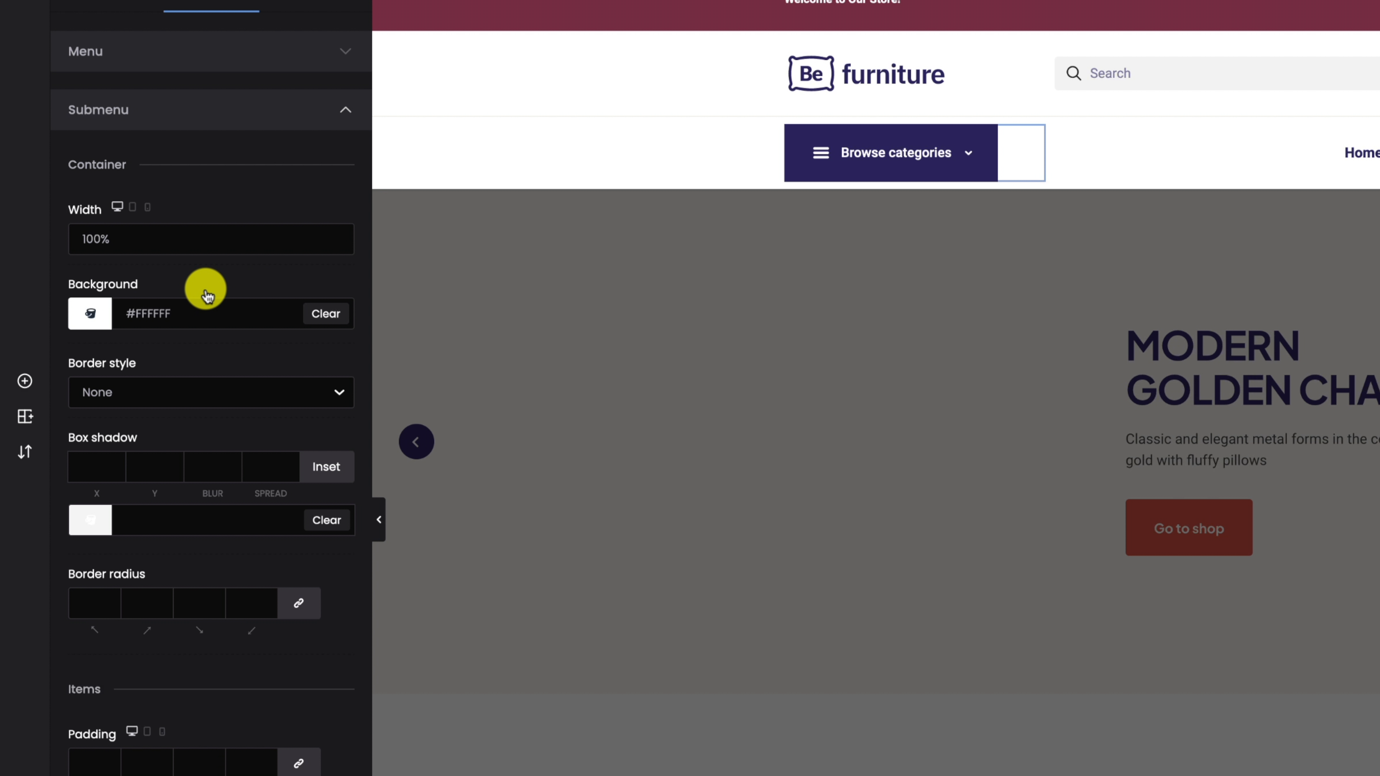
pyautogui.click(208, 387)
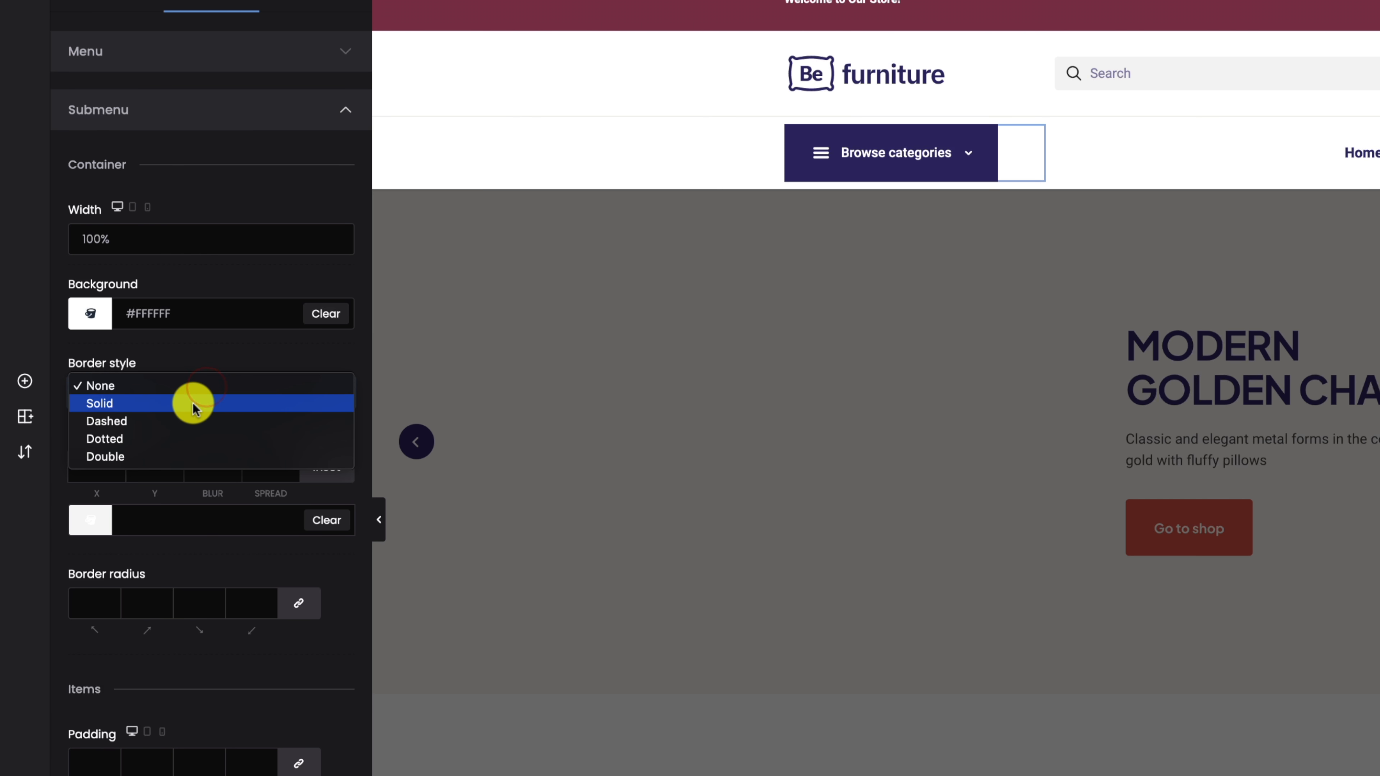
pyautogui.click(194, 408)
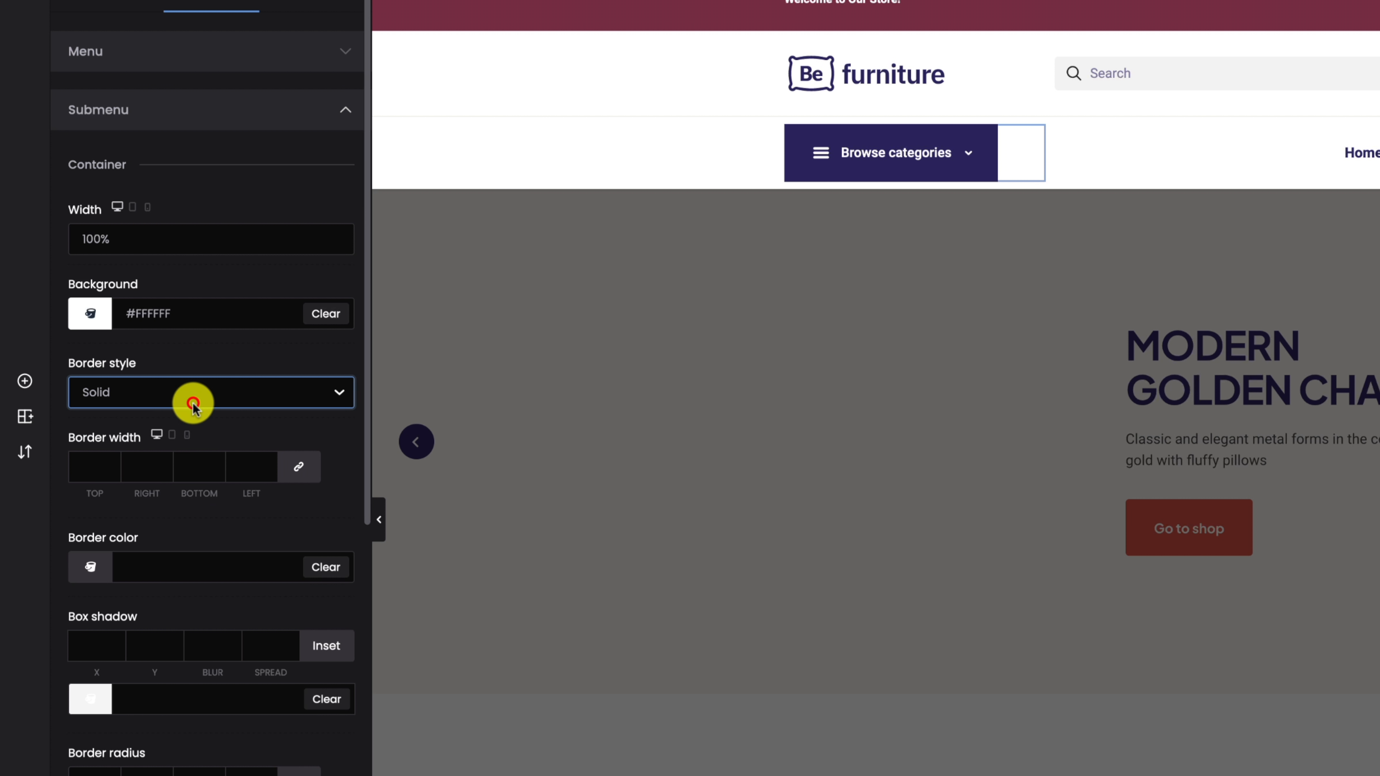
# Set the submenu container's box shadow X, Y, blur and spread all to 0 px
pyautogui.click(92, 645)
pyautogui.write('0')
pyautogui.click(217, 604)
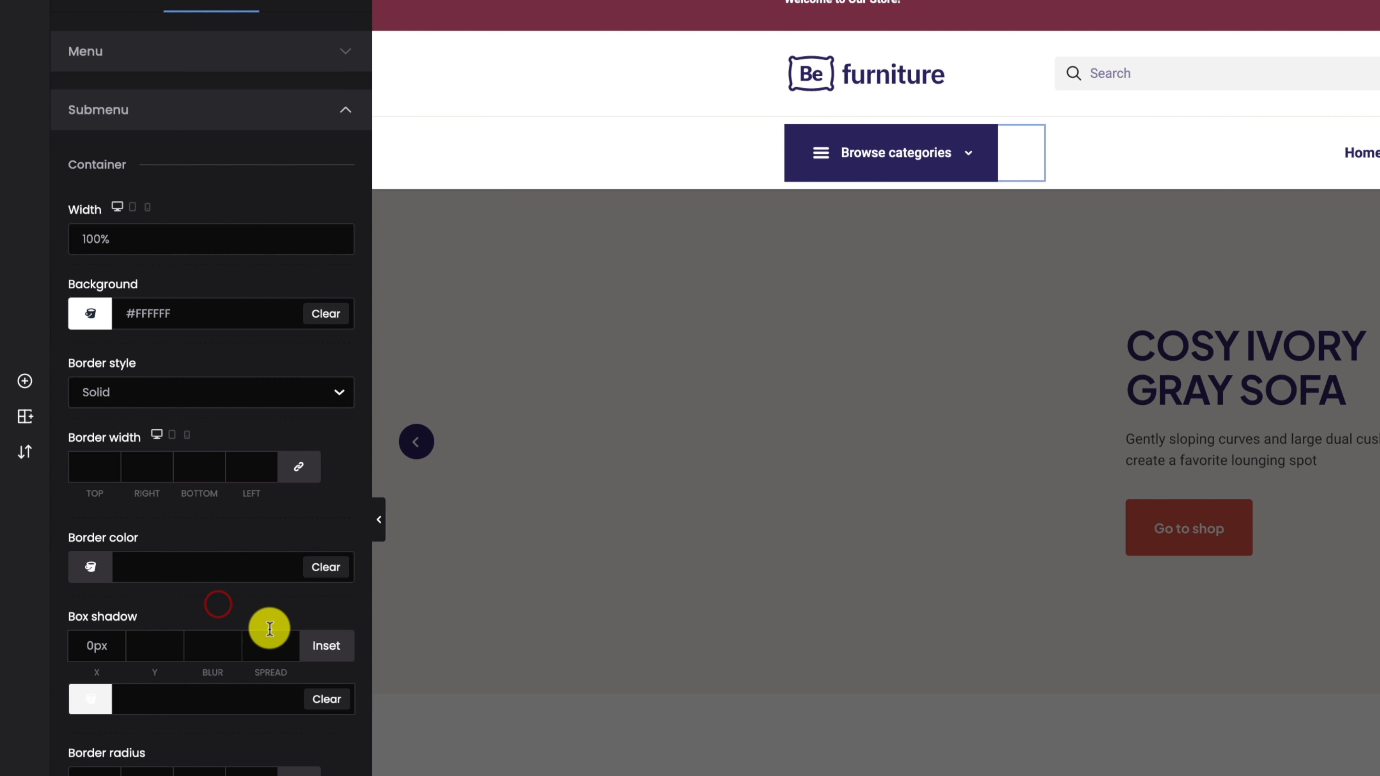
pyautogui.click(153, 646)
pyautogui.write('0')
pyautogui.click(217, 645)
pyautogui.write('0')
pyautogui.click(277, 646)
pyautogui.write('0')
pyautogui.click(266, 605)
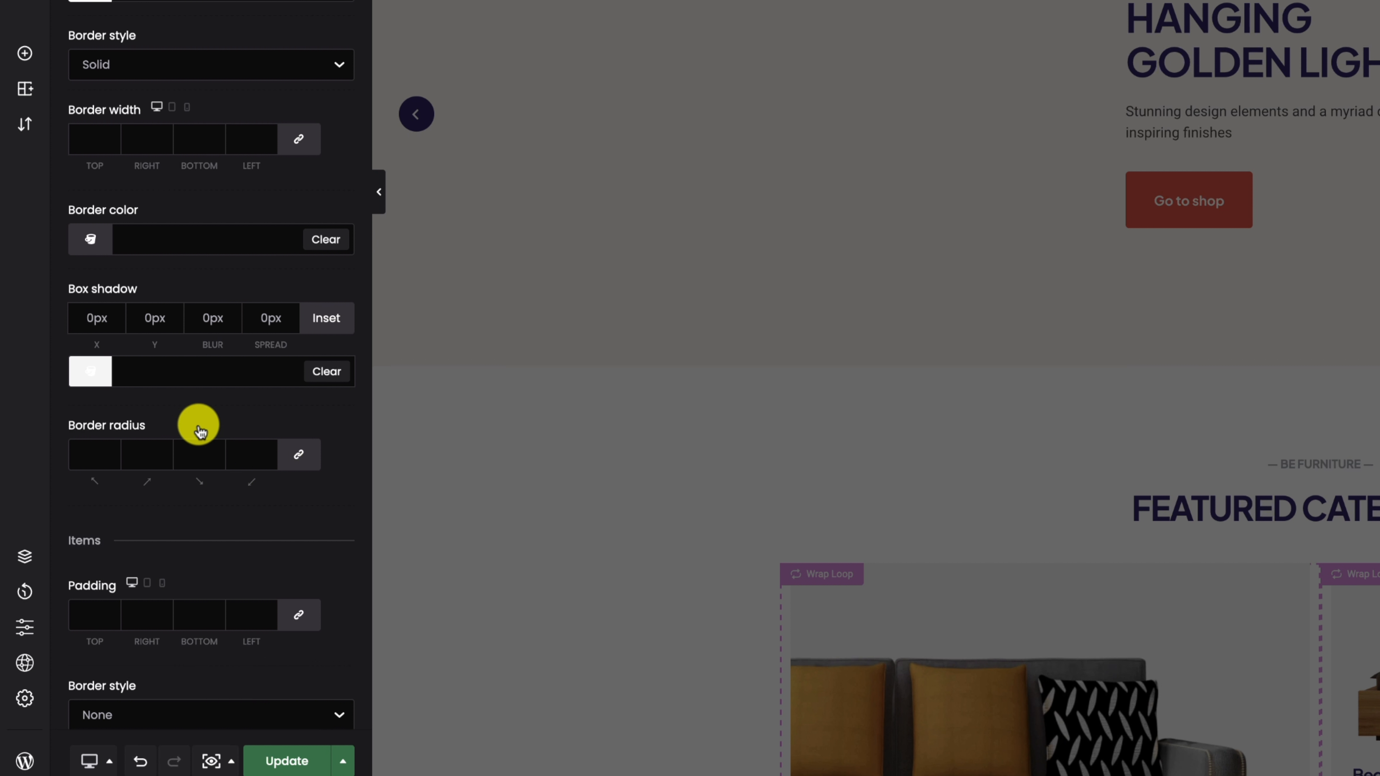
# Make the submenu container's box shadow color fully transparent, rgba(0,0,0,0)
pyautogui.click(159, 698)
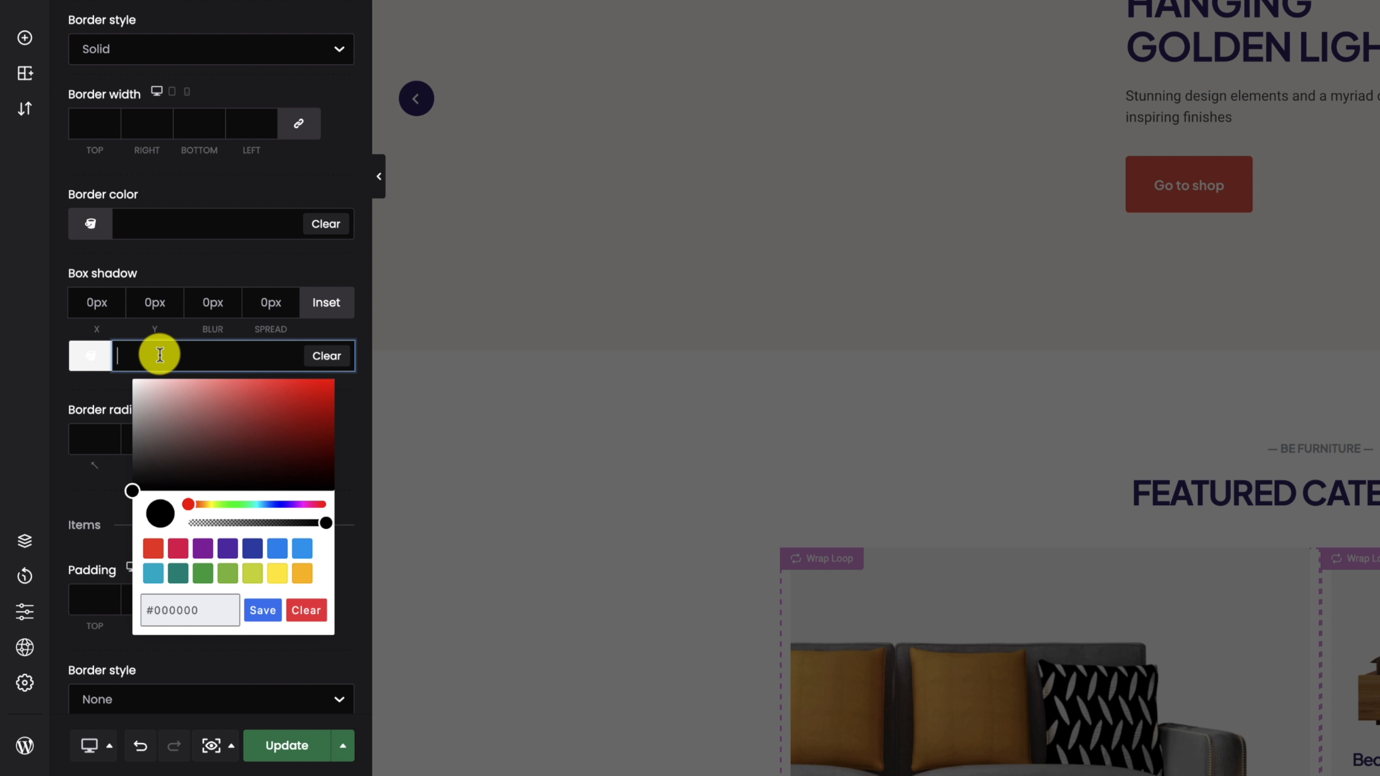
pyautogui.click(93, 358)
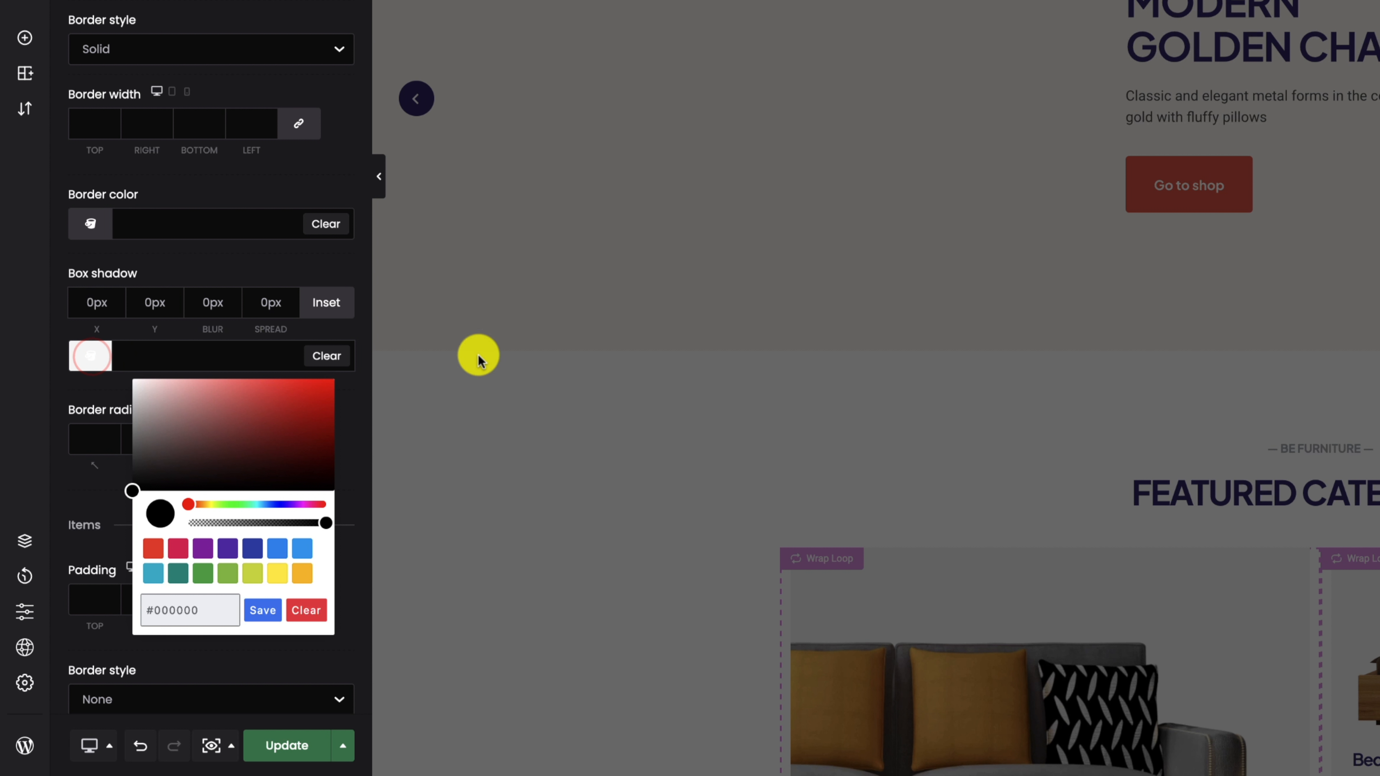
pyautogui.moveTo(326, 524); pyautogui.dragTo(195, 522)
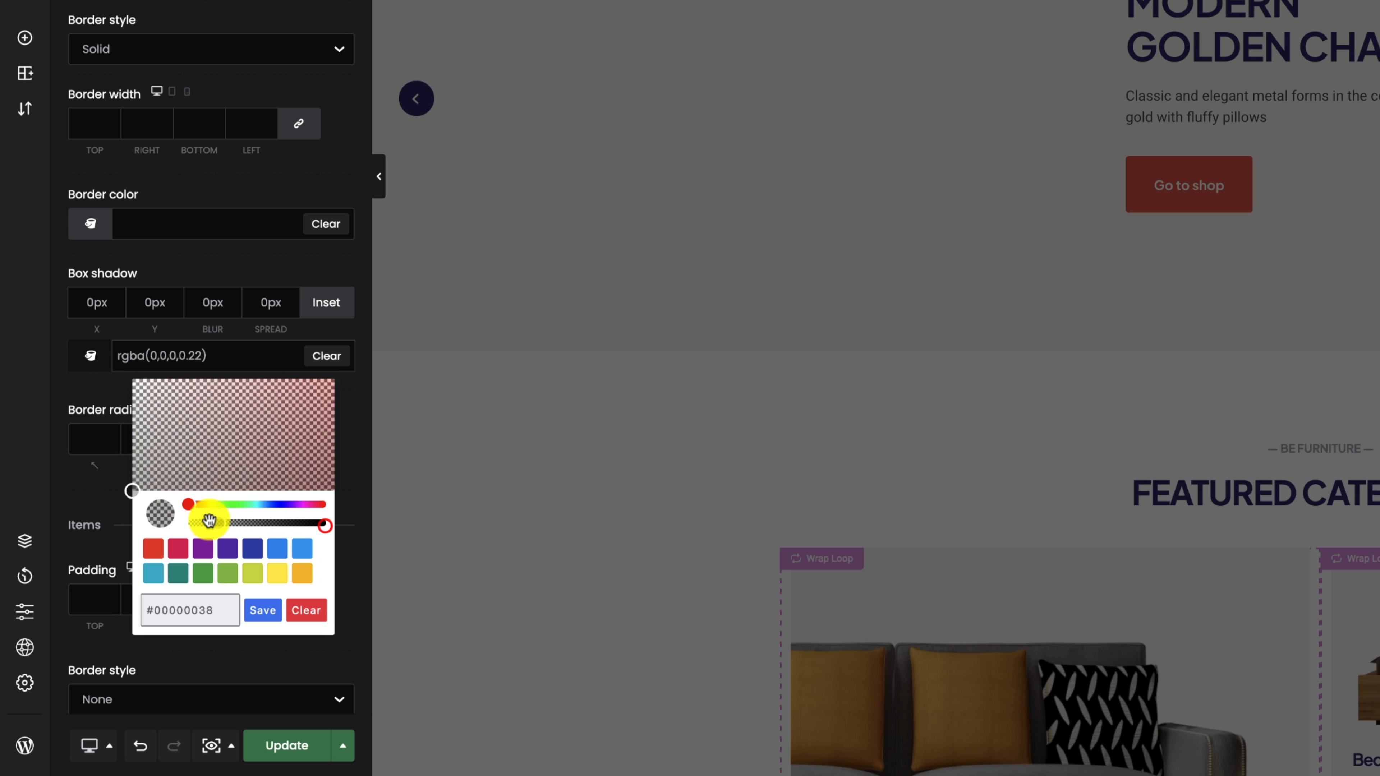
pyautogui.click(325, 328)
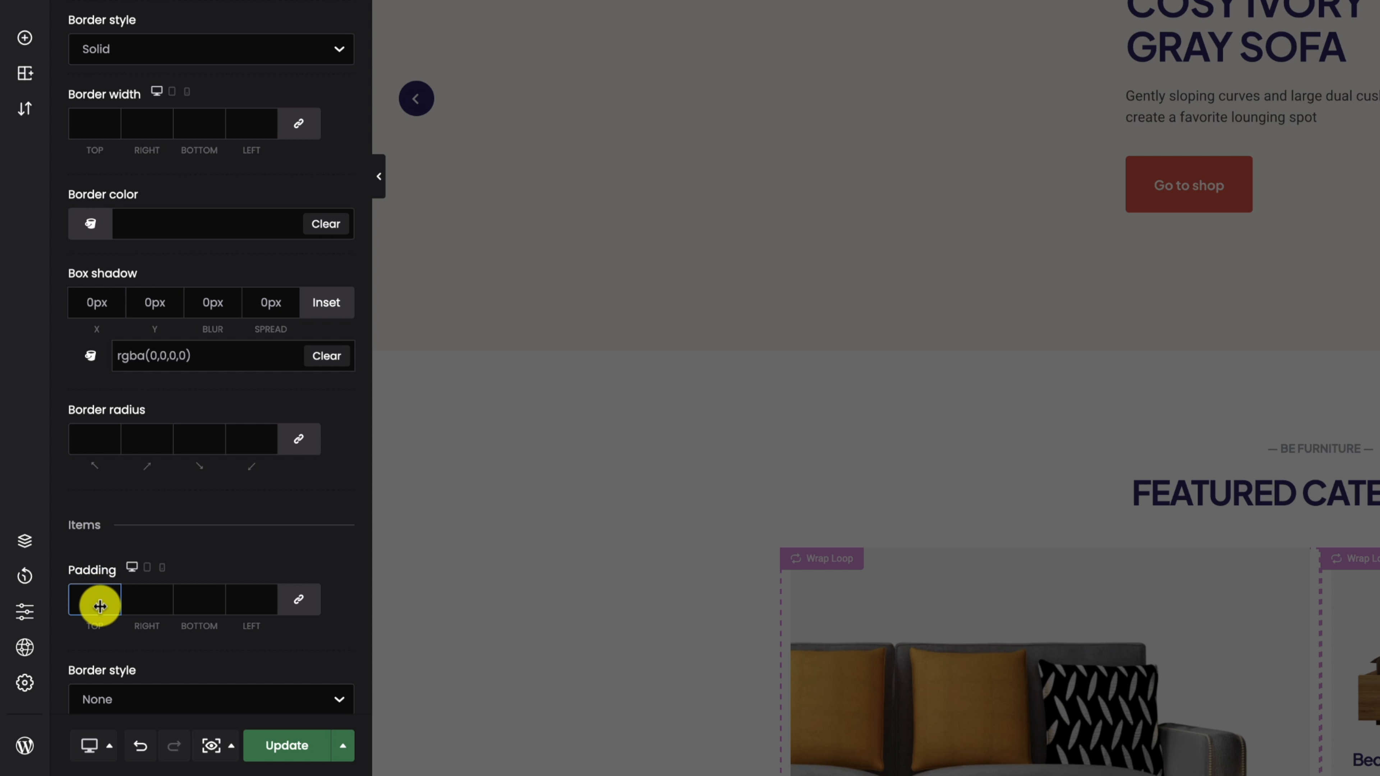
# Set the submenu container's border radius to 0 px and link the value across all four corners
pyautogui.click(92, 438)
pyautogui.write('0')
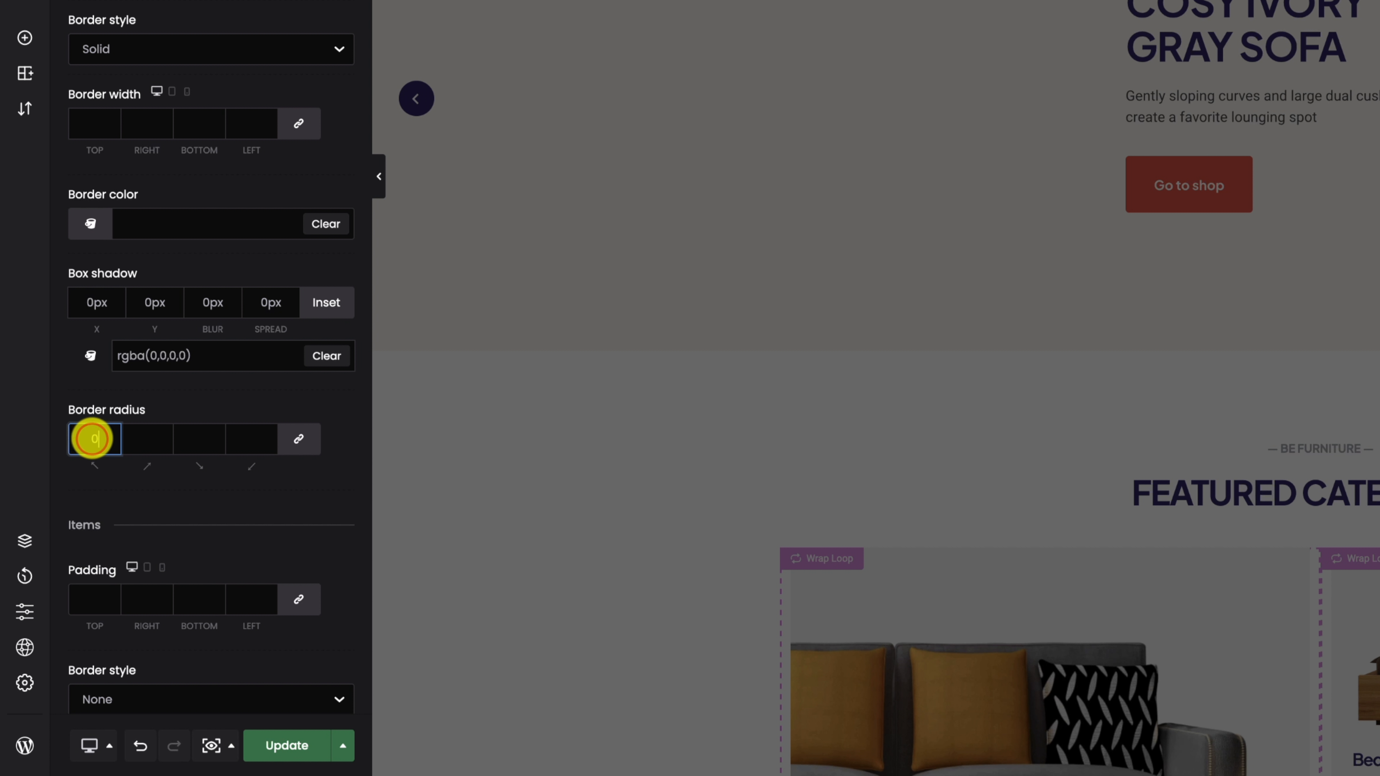
pyautogui.click(315, 440)
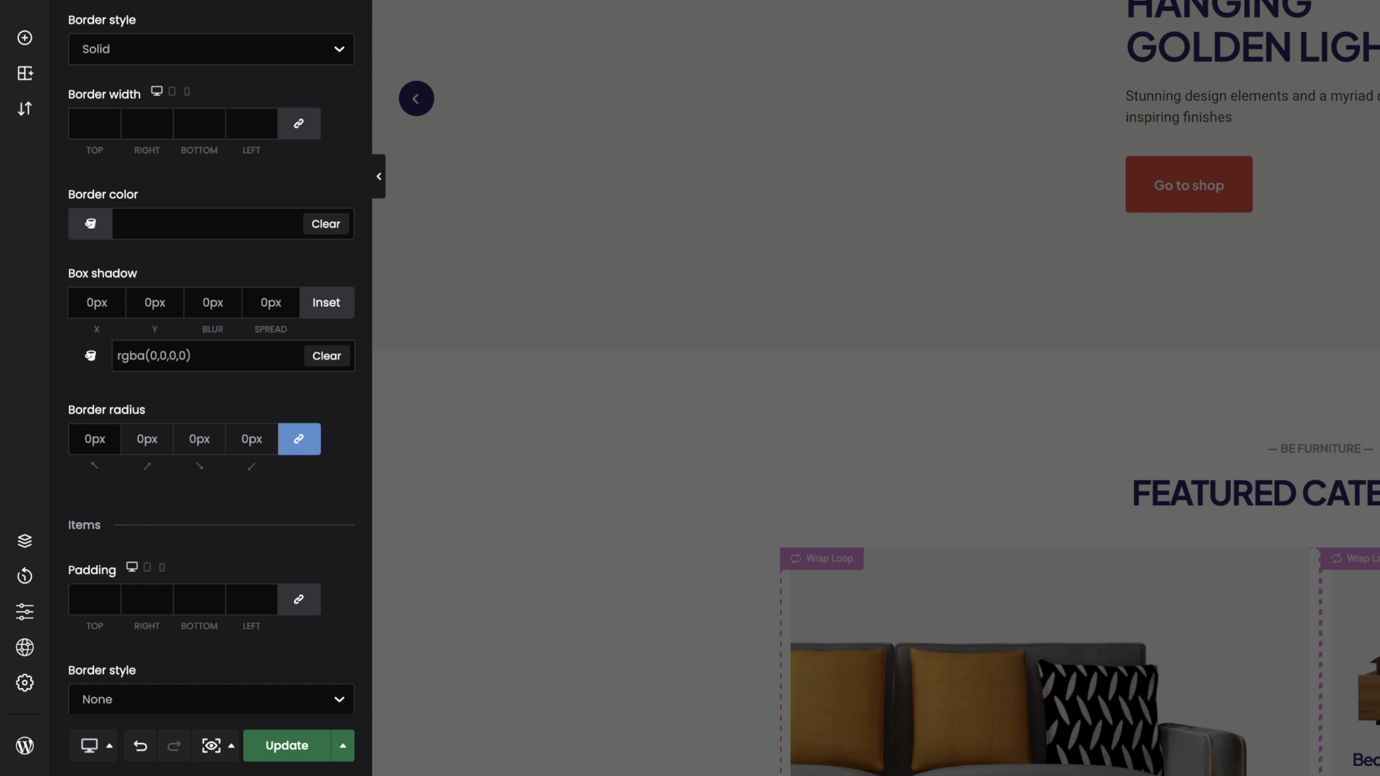
pyautogui.click(364, 257)
# Set the submenu items' padding to 20 px top, 24 px right, 20 px bottom and 24 px left
pyautogui.click(97, 599)
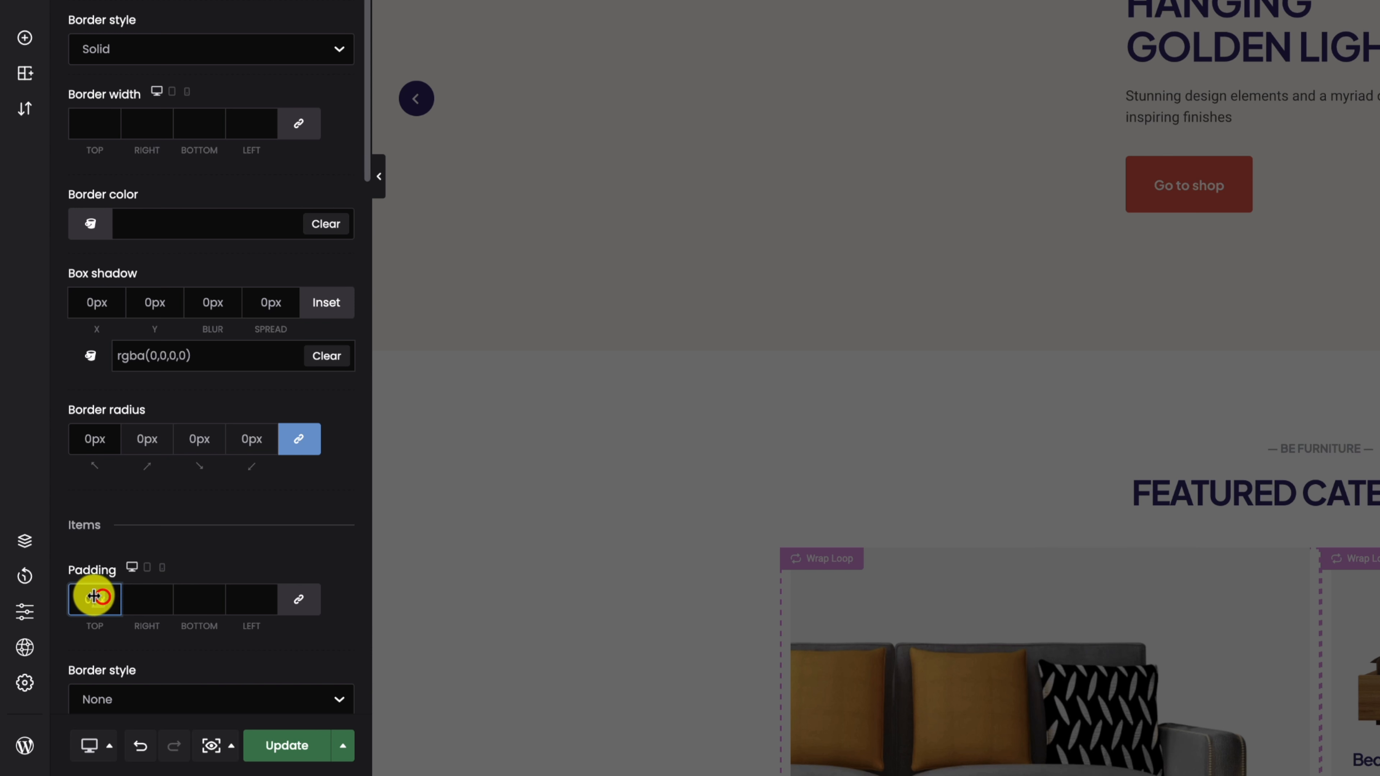
pyautogui.write('20')
pyautogui.click(238, 592)
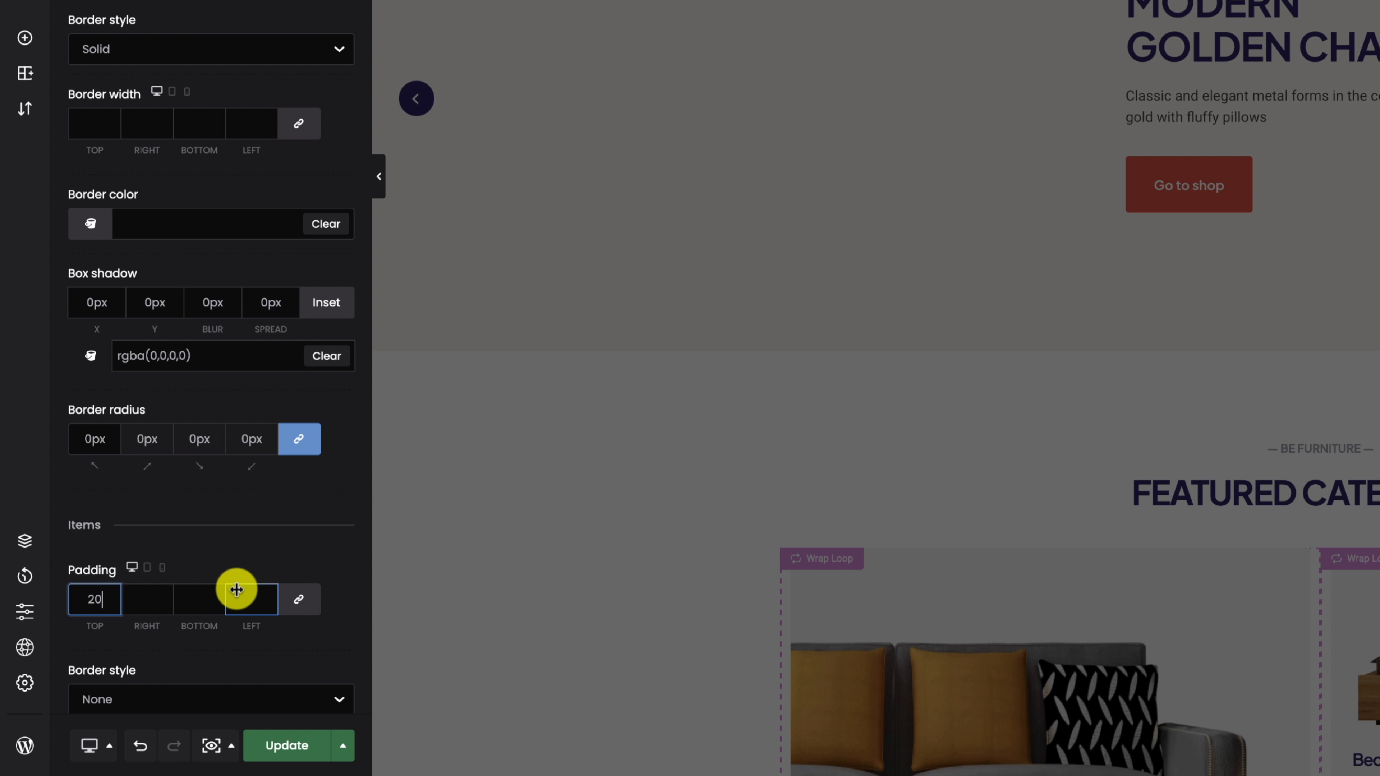
pyautogui.click(158, 598)
pyautogui.write('24')
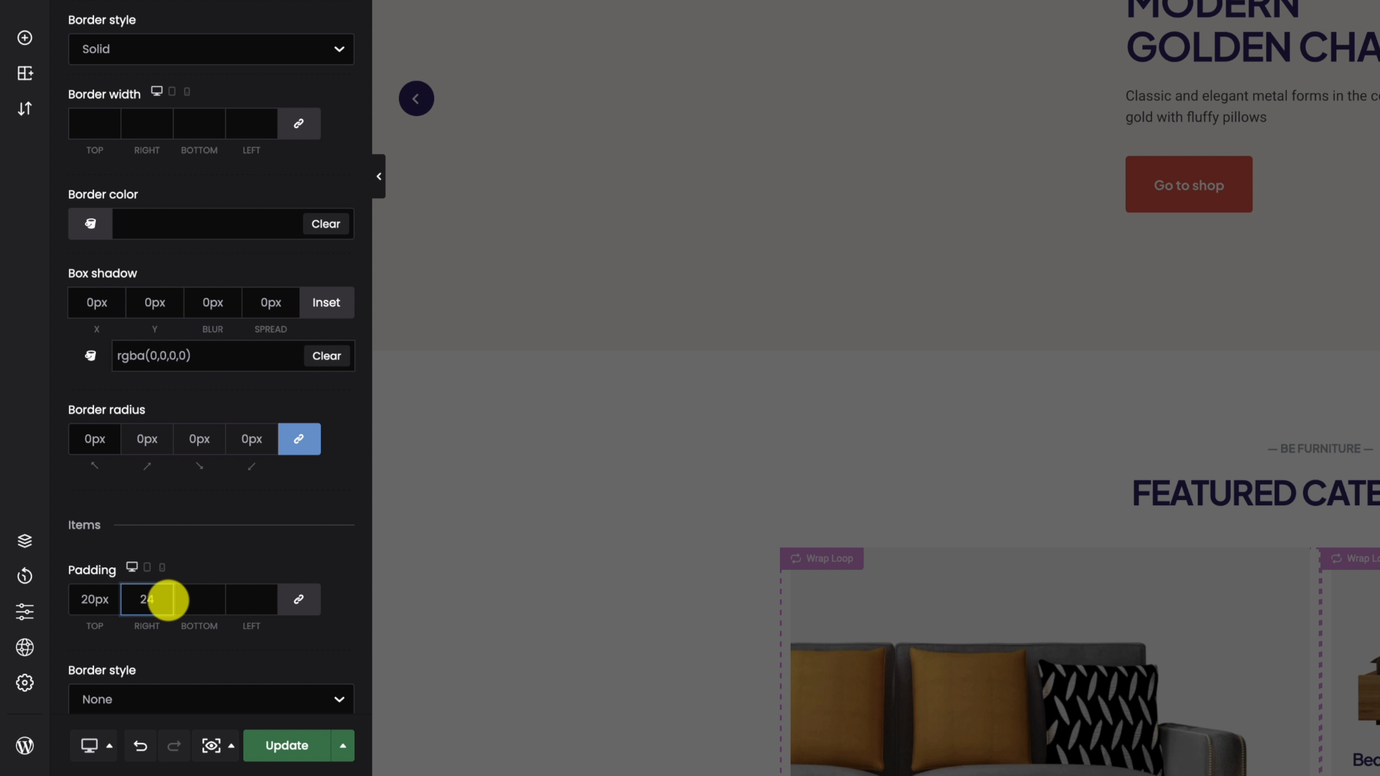
pyautogui.click(200, 595)
pyautogui.write('20')
pyautogui.click(237, 595)
pyautogui.write('24')
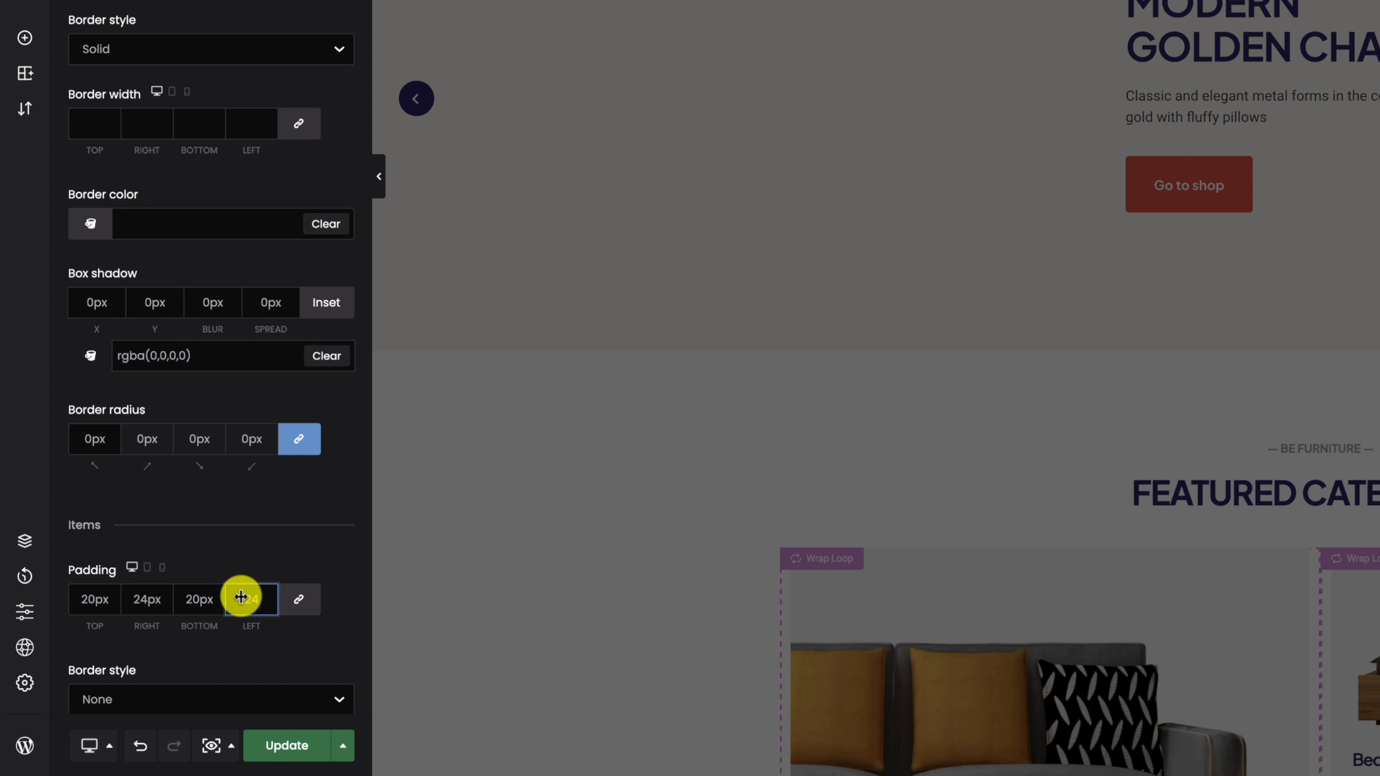
pyautogui.click(271, 549)
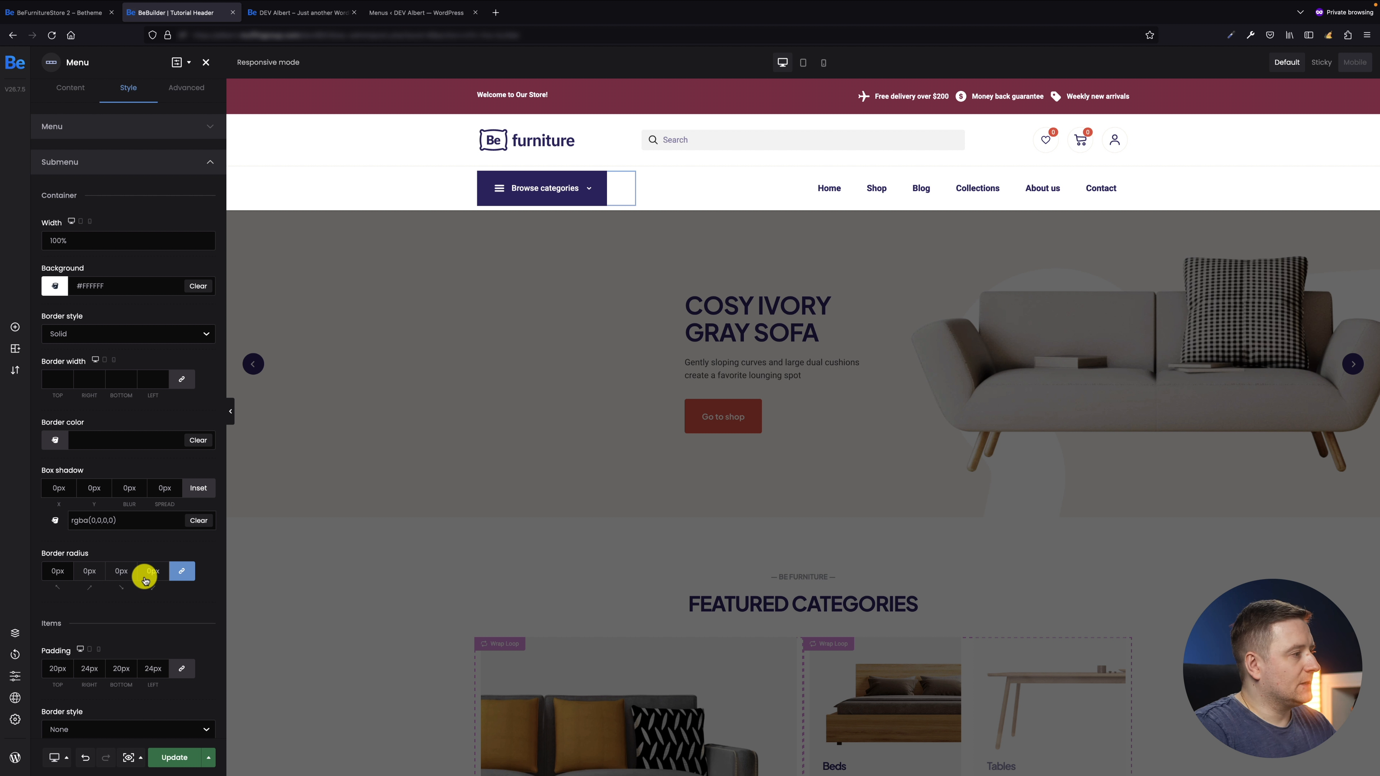
# Give the submenu items a solid border with widths of 0 px top and 1 px right, bottom and left
pyautogui.scroll(-3, 131, 603)
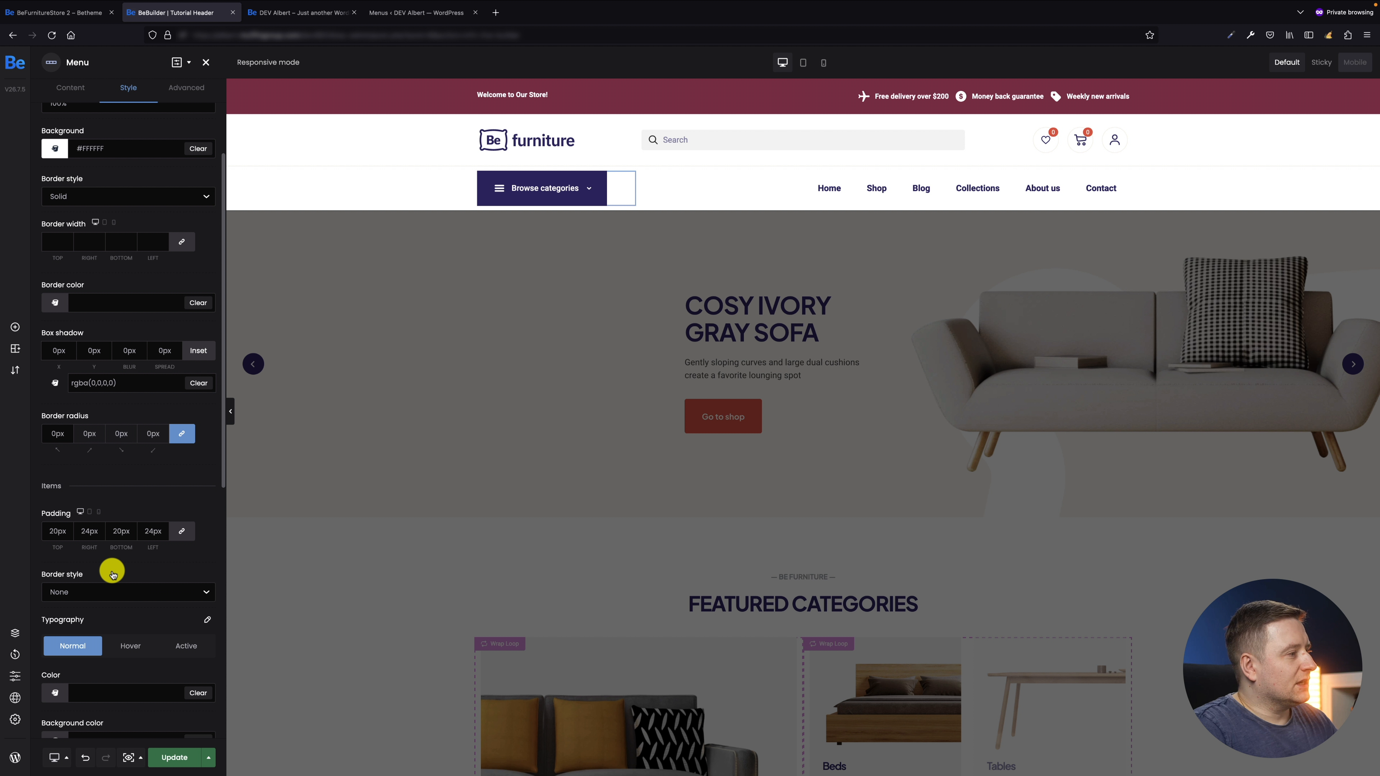
pyautogui.click(110, 592)
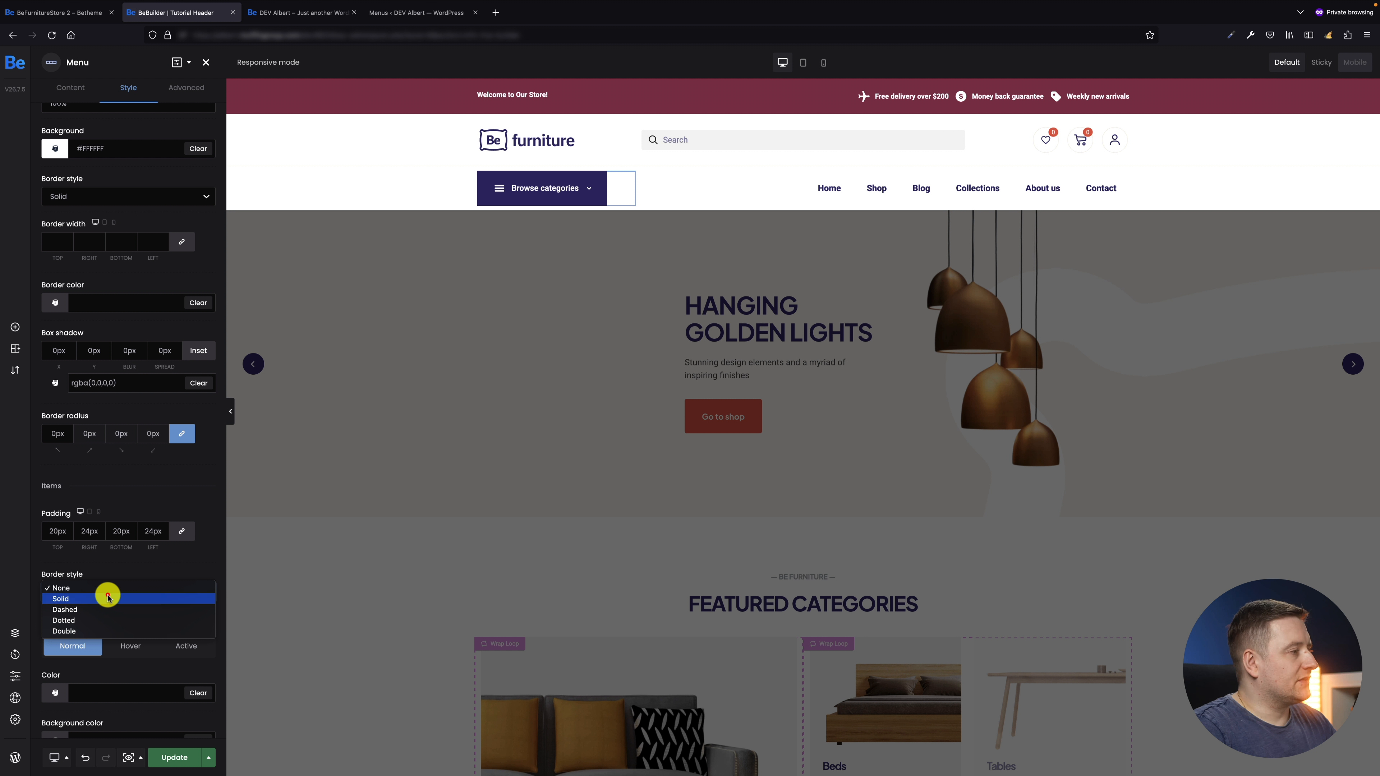
pyautogui.click(108, 597)
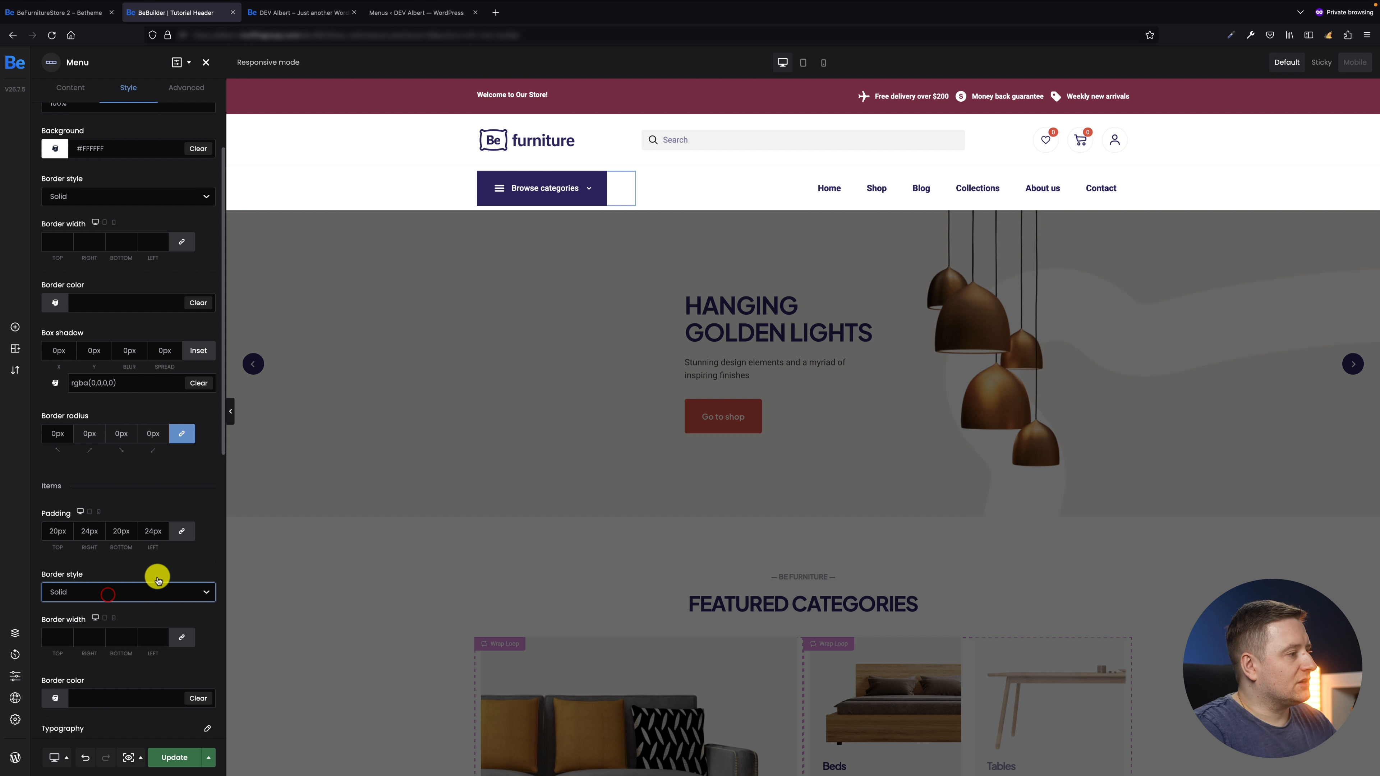
pyautogui.click(55, 635)
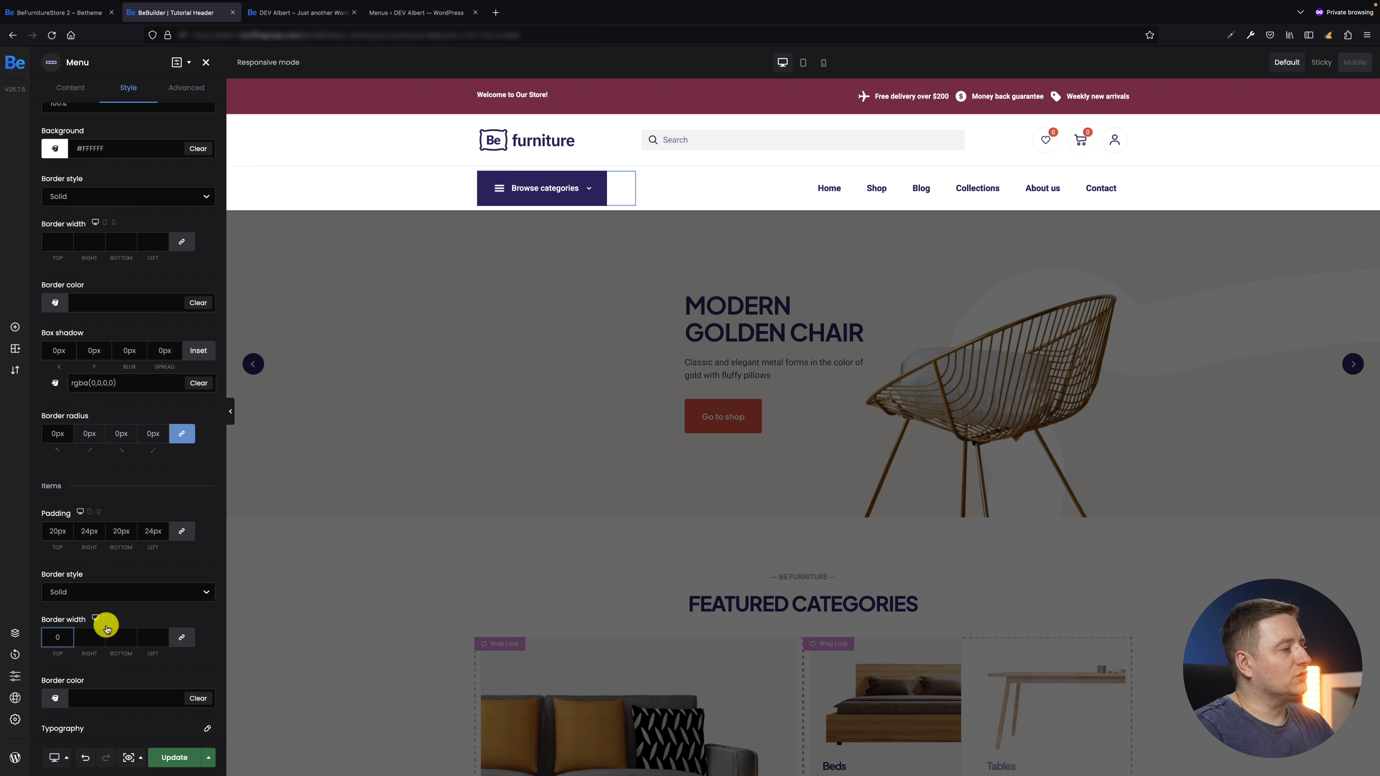
pyautogui.click(83, 636)
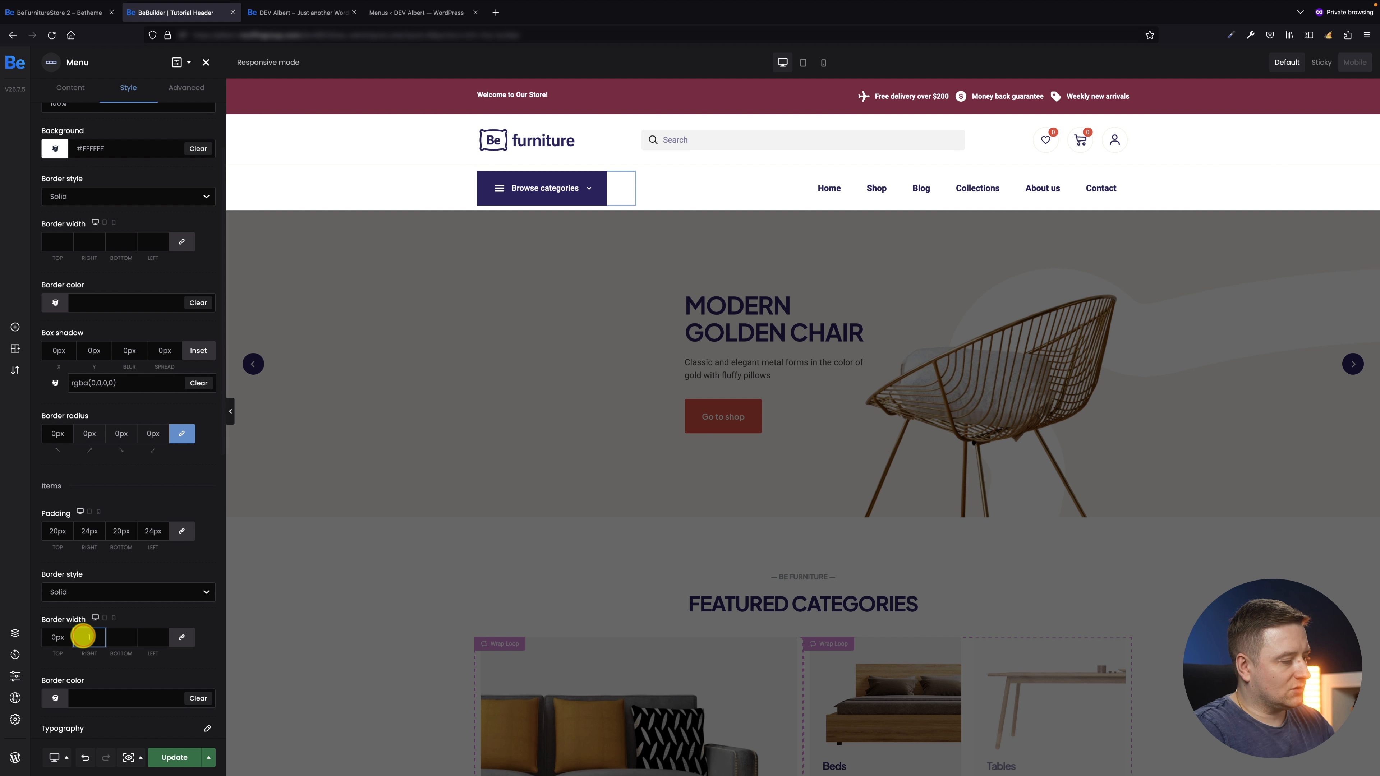
pyautogui.click(116, 633)
pyautogui.write('1px')
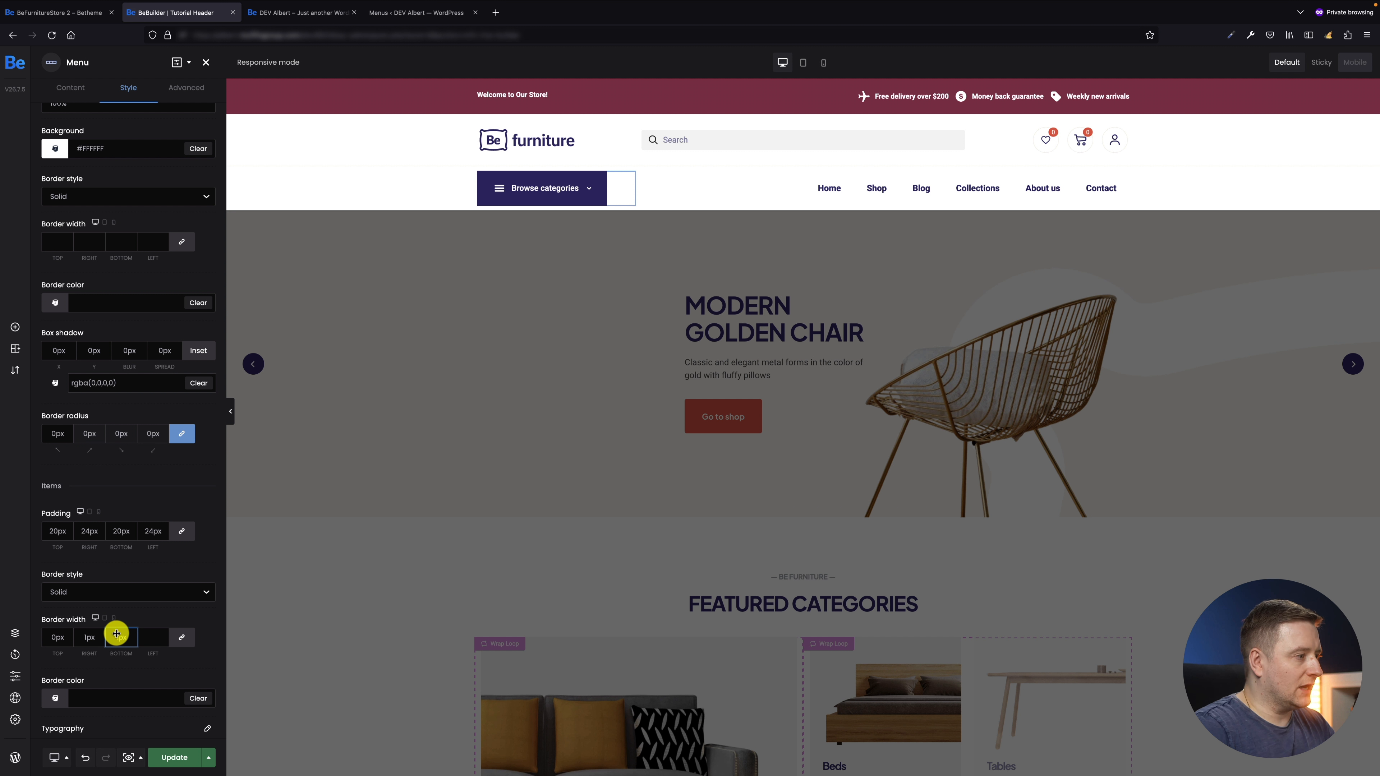
pyautogui.click(148, 637)
pyautogui.write('1px')
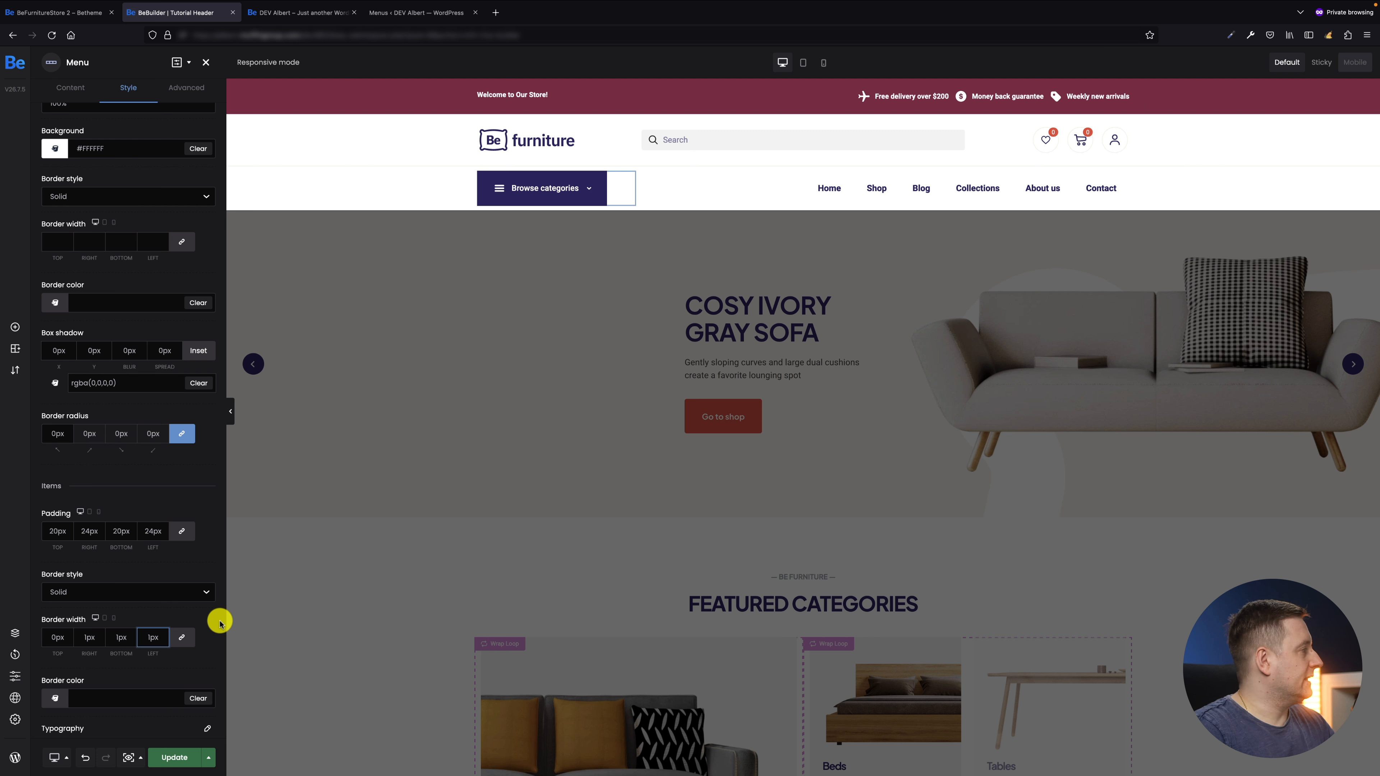
# Set the submenu items' border color to #EDEDED
pyautogui.scroll(-3, 148, 671)
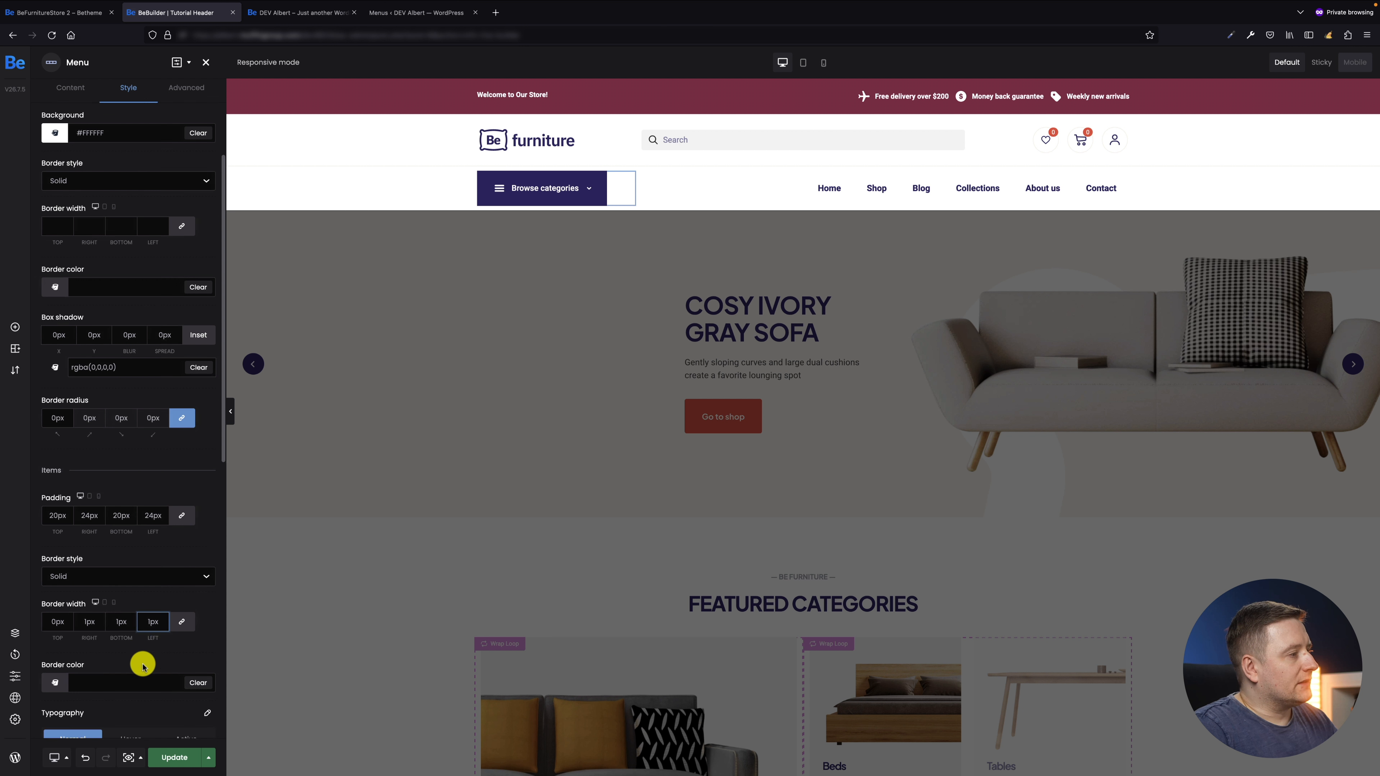
pyautogui.click(97, 593)
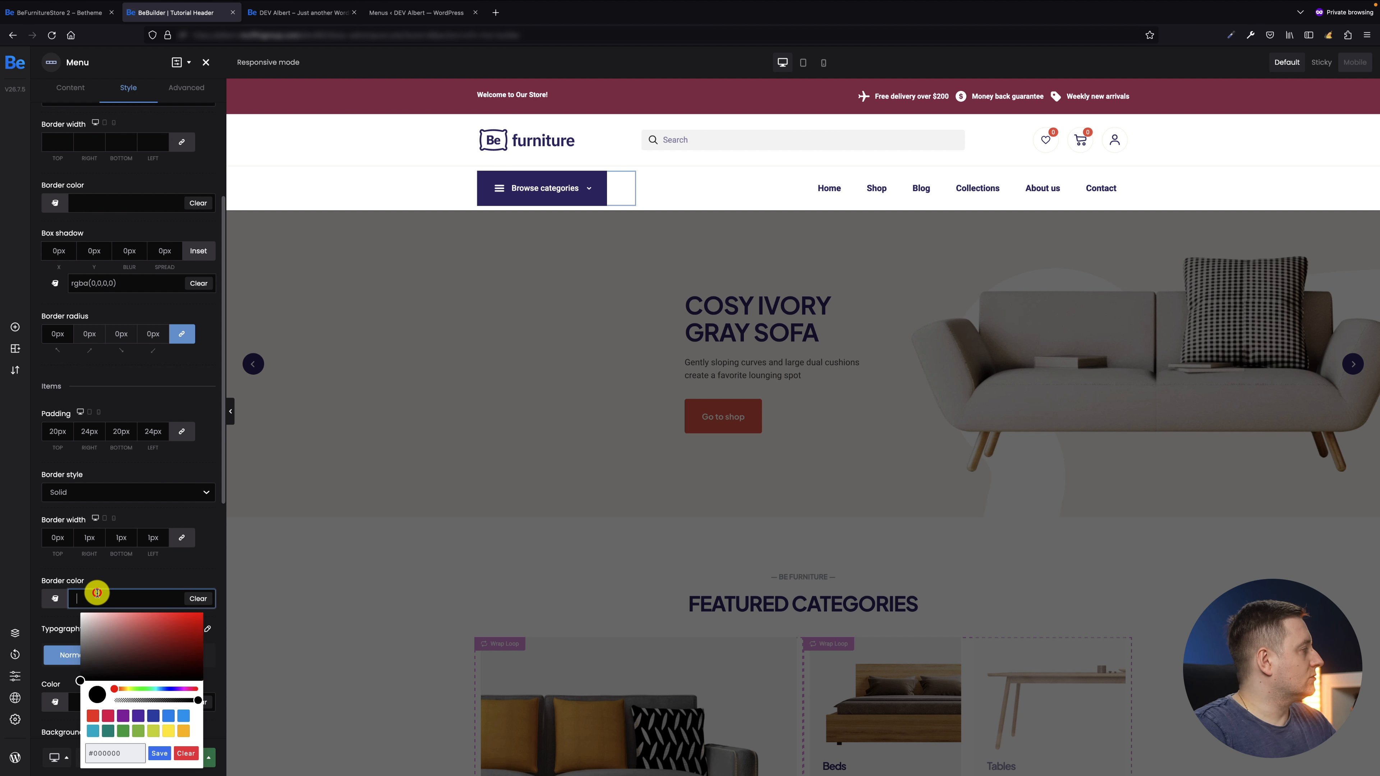
pyautogui.write('#')
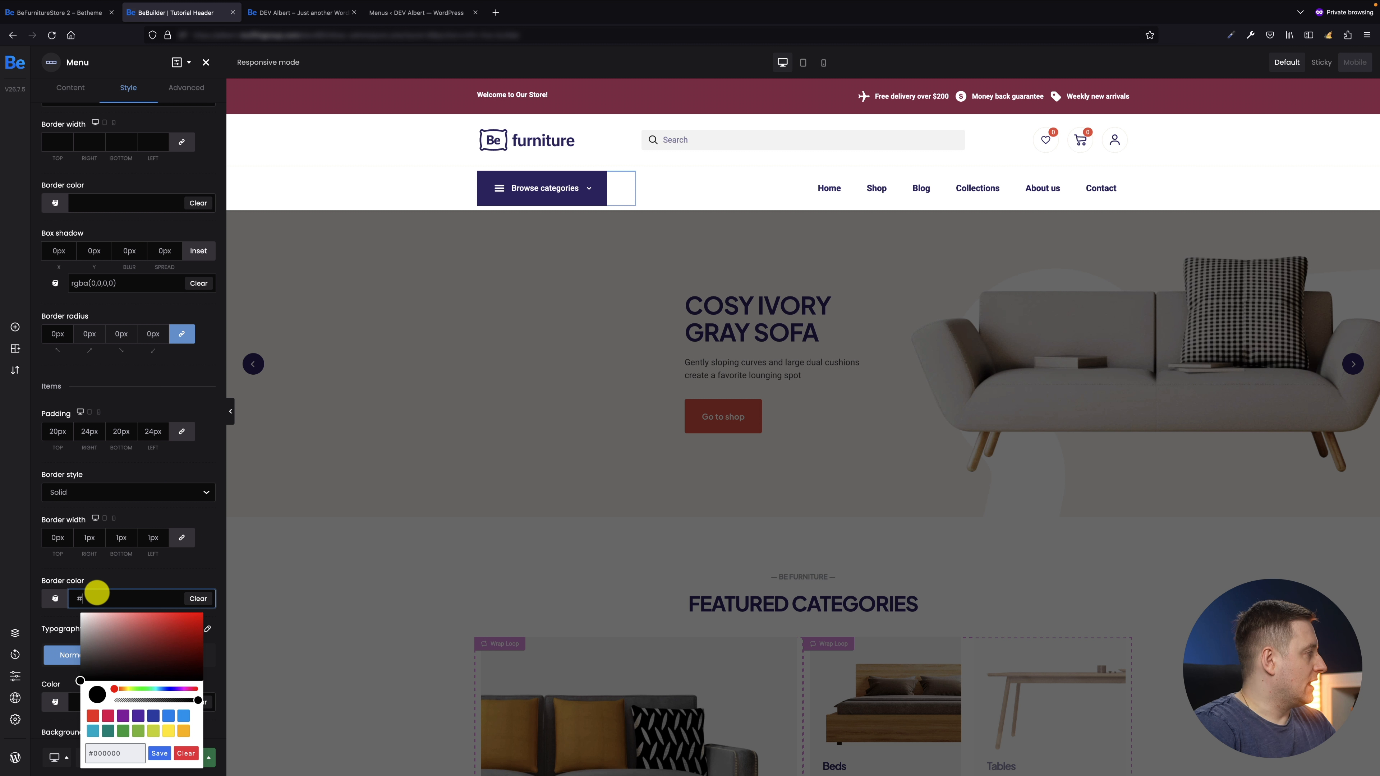
pyautogui.write('EDEDED')
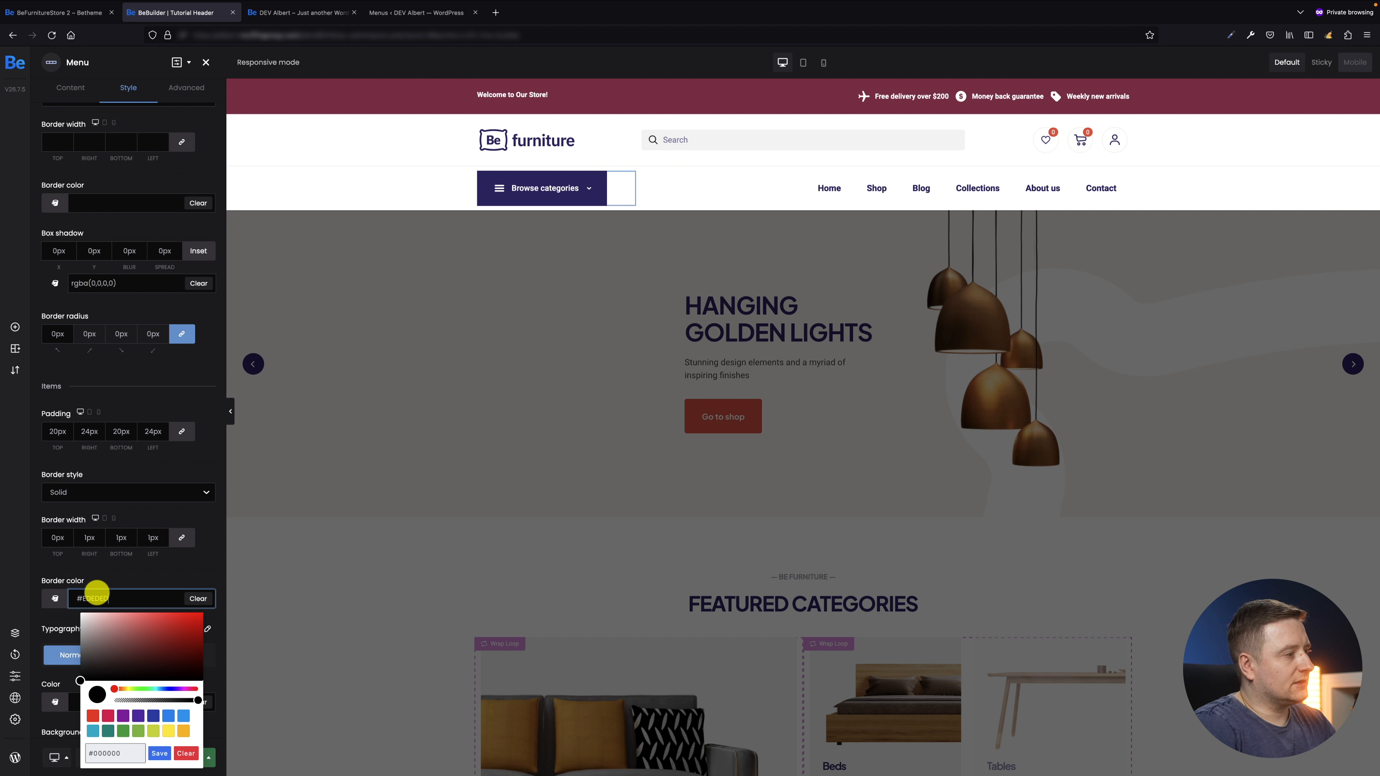
pyautogui.click(186, 574)
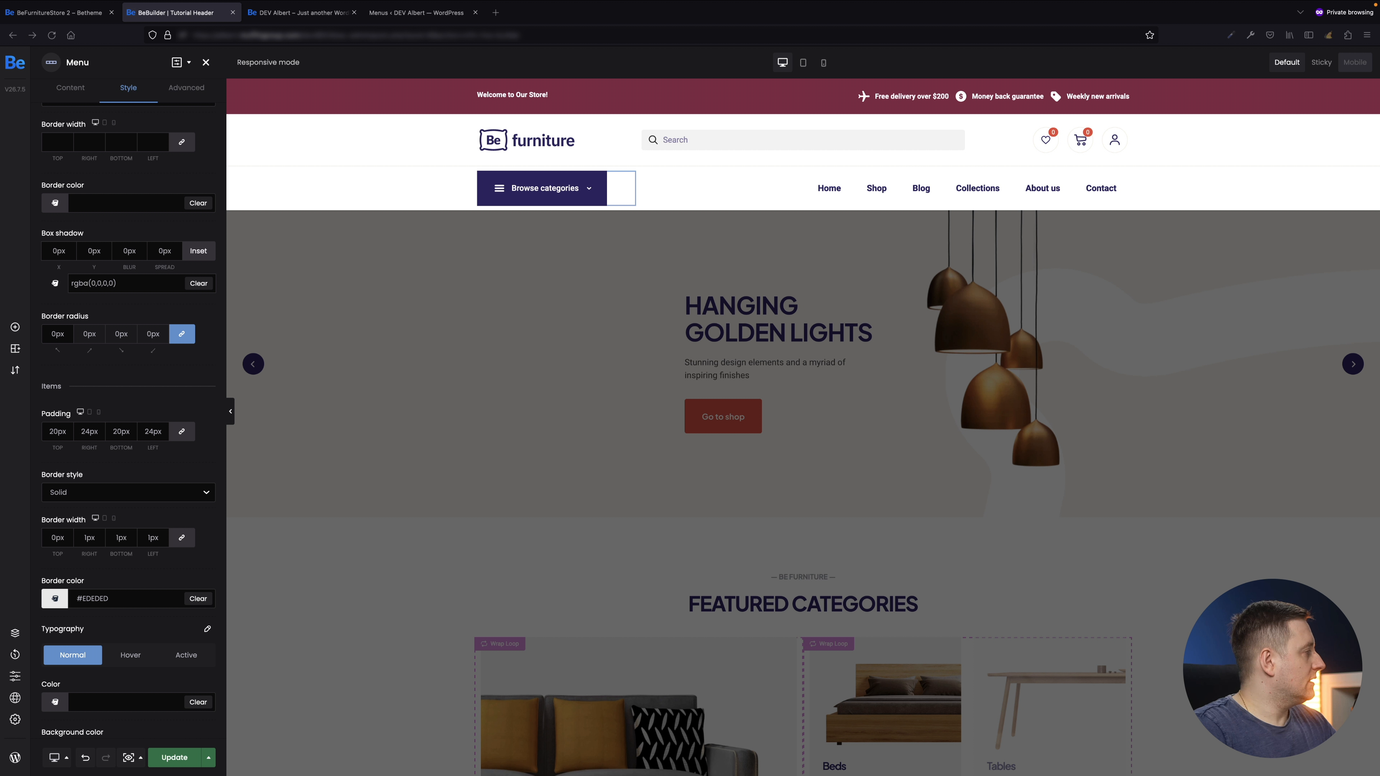
# Set the submenu items' normal text color to #433779
pyautogui.scroll(-5, 107, 483)
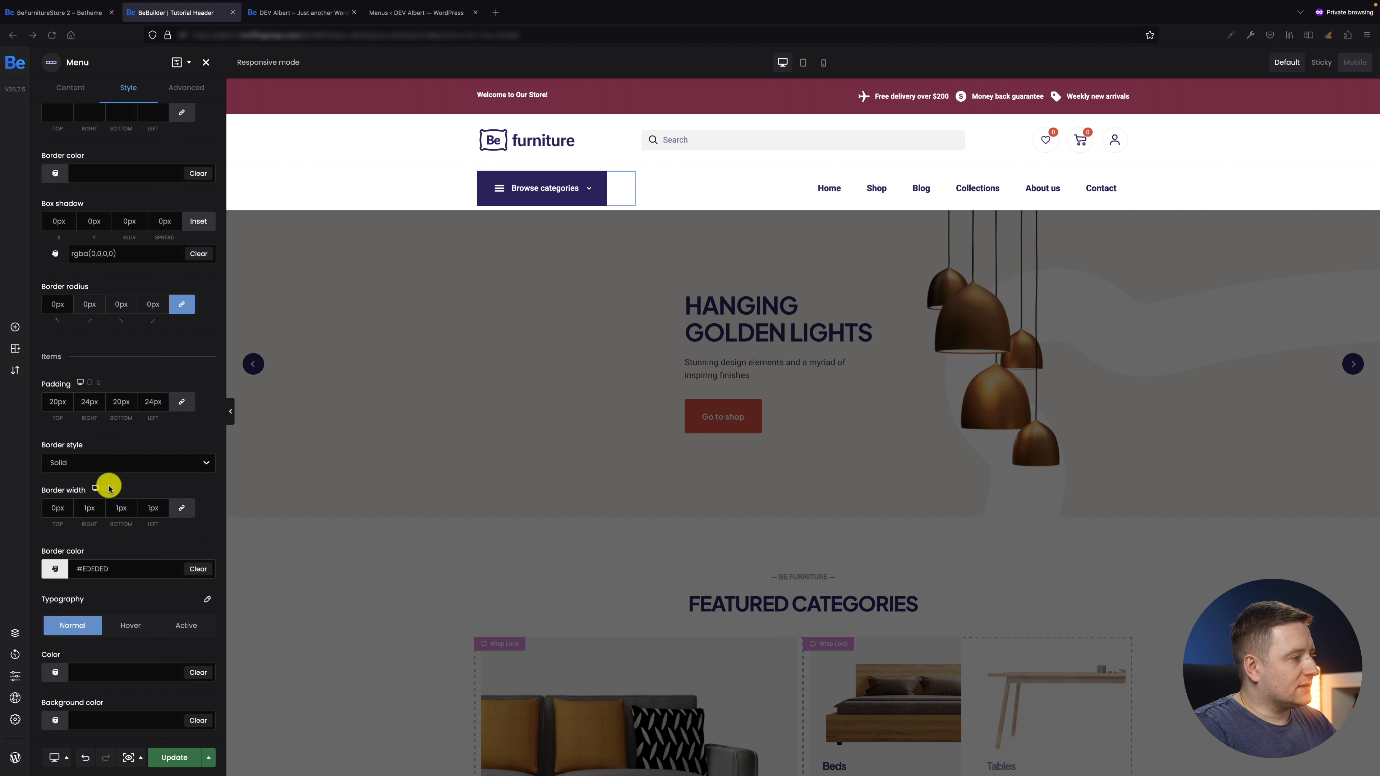
pyautogui.click(99, 436)
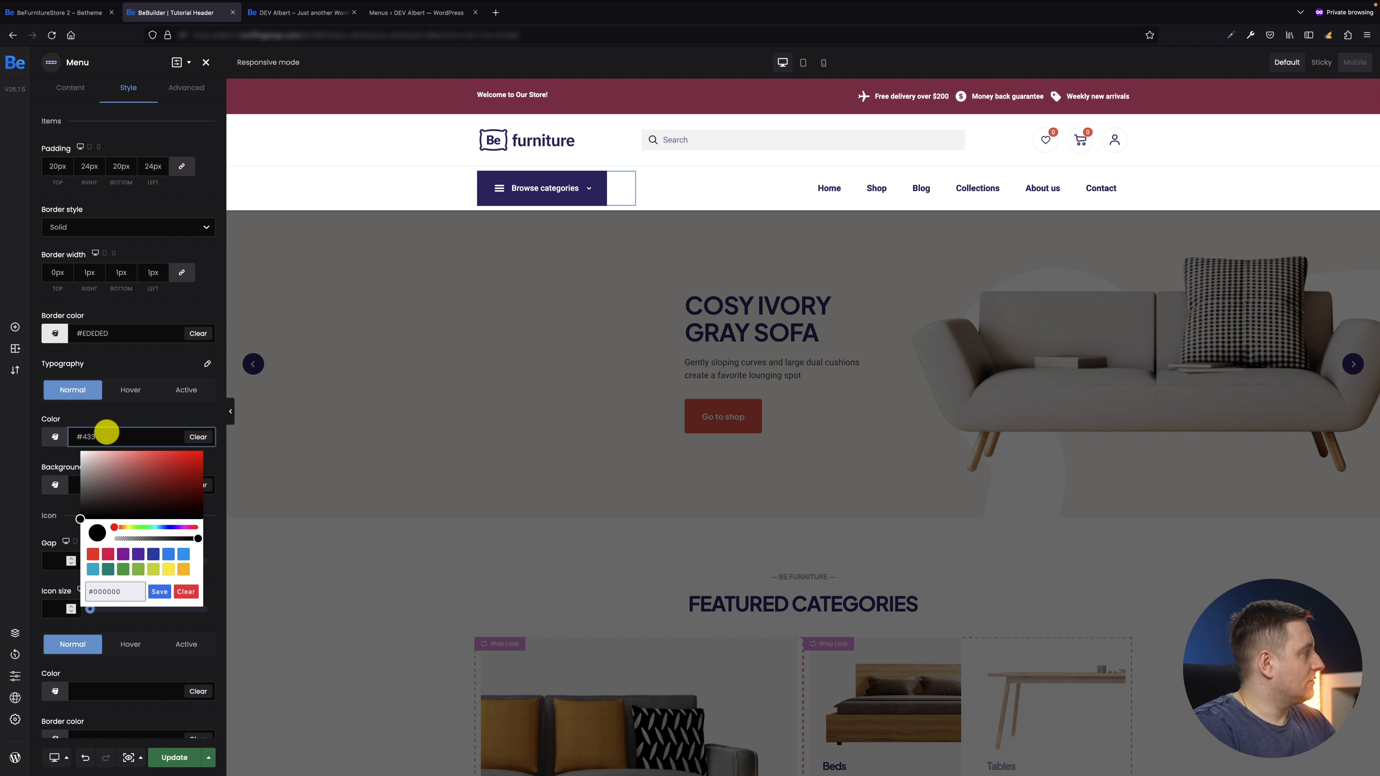
pyautogui.click(155, 412)
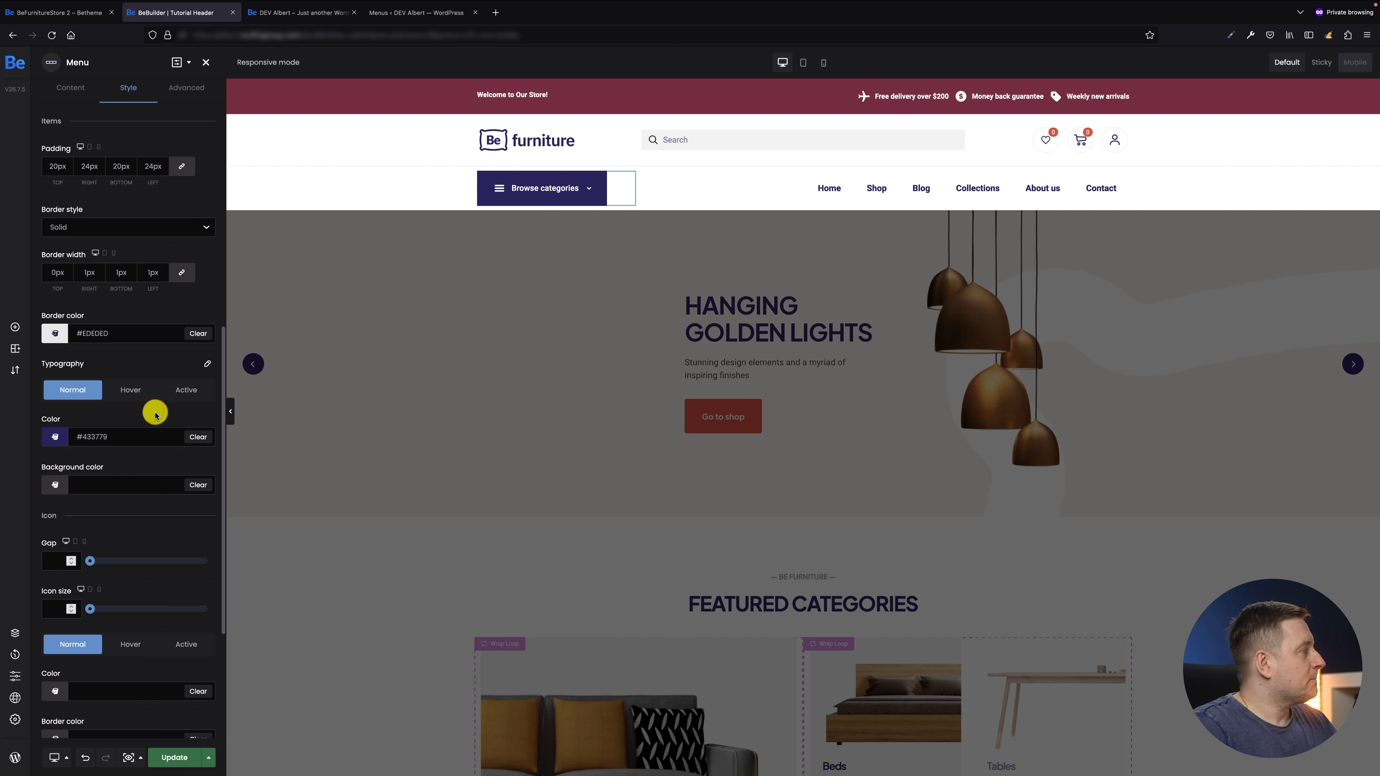
# Set the submenu item icon gap to 8
pyautogui.click(70, 562)
pyautogui.write('8')
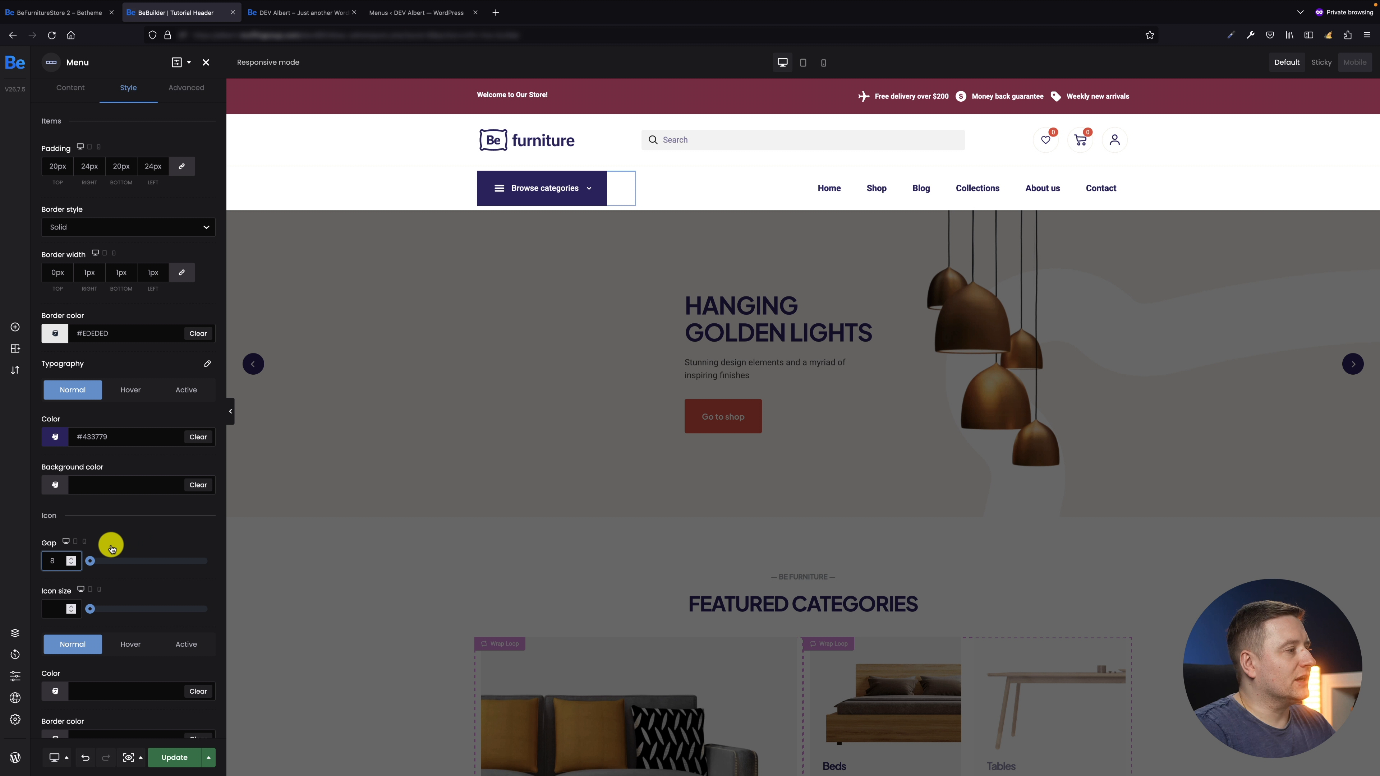
pyautogui.click(118, 529)
pyautogui.click(117, 529)
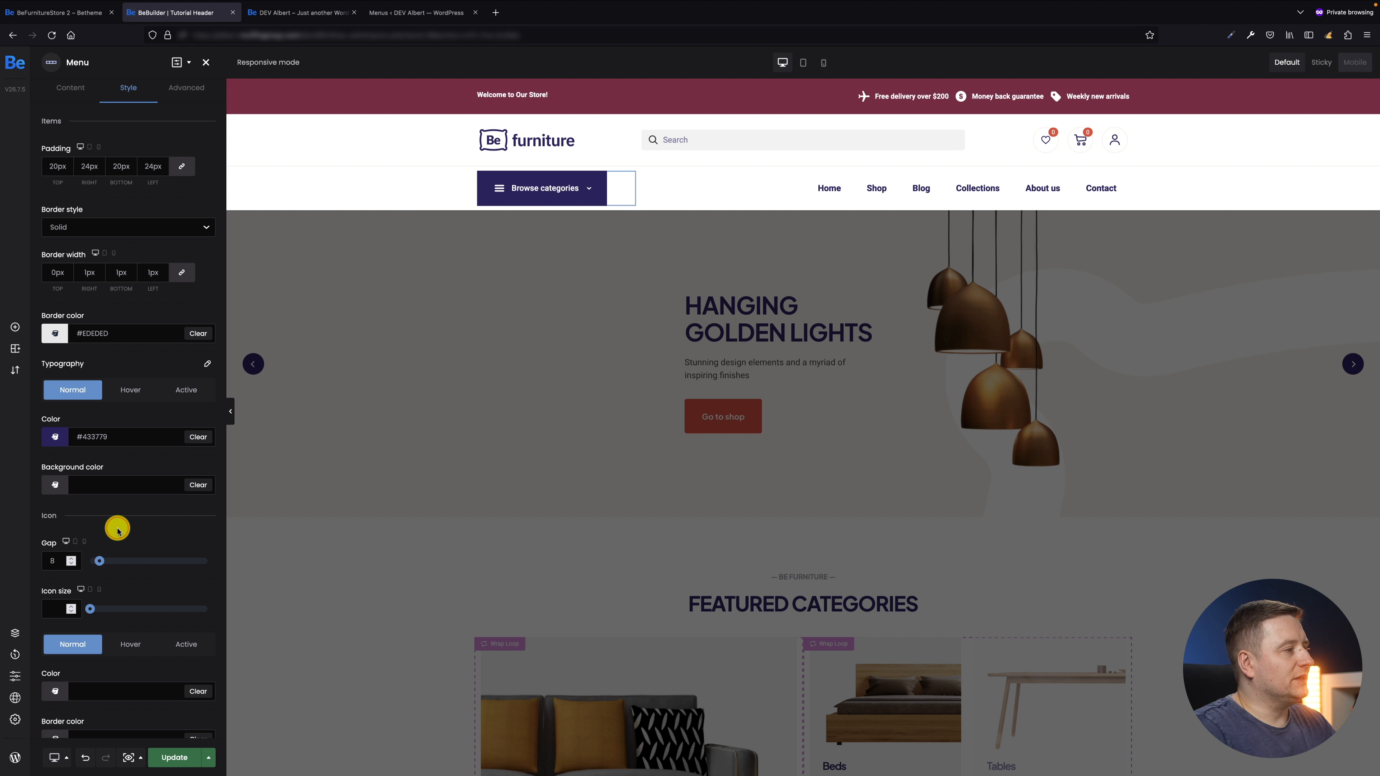
# Set the submenu icon's normal border color to #EDEDED
pyautogui.scroll(-3, 117, 528)
pyautogui.click(125, 573)
pyautogui.write('#EDEDED')
pyautogui.scroll(12, 166, 200)
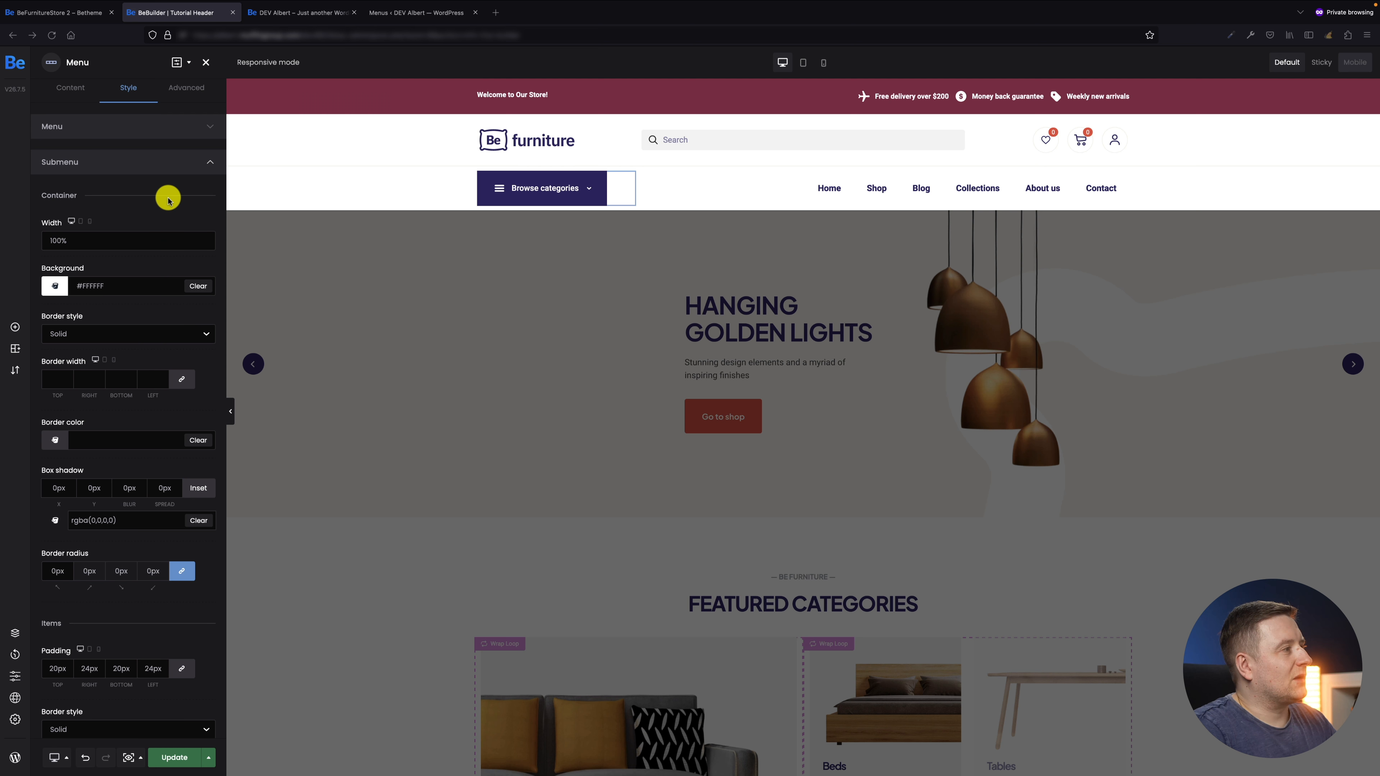
# Update the header template and save its display conditions without adding any
pyautogui.scroll(-13, 167, 201)
pyautogui.click(185, 755)
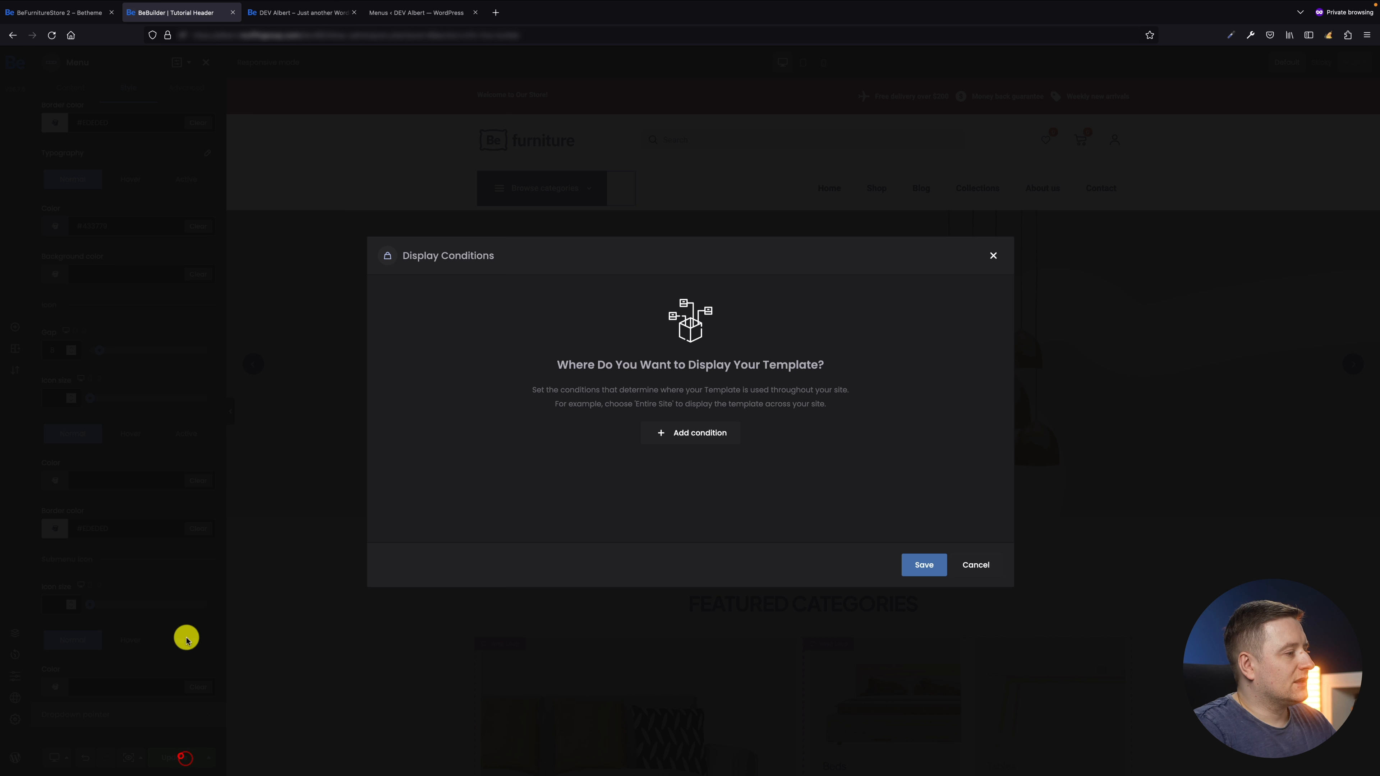
pyautogui.click(931, 571)
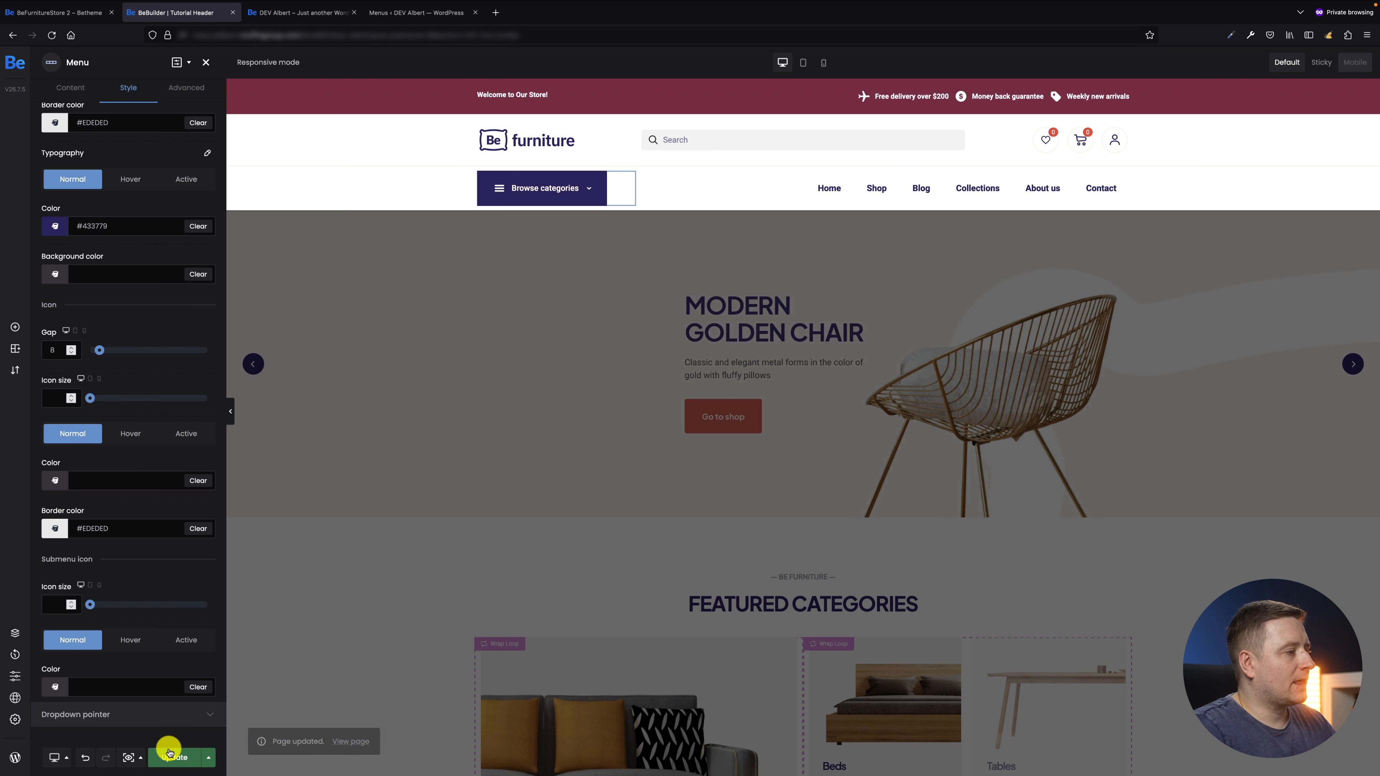
# View the updated page and compare its Browse categories dropdown with the one on the BeFurniture demo store
pyautogui.click(361, 739)
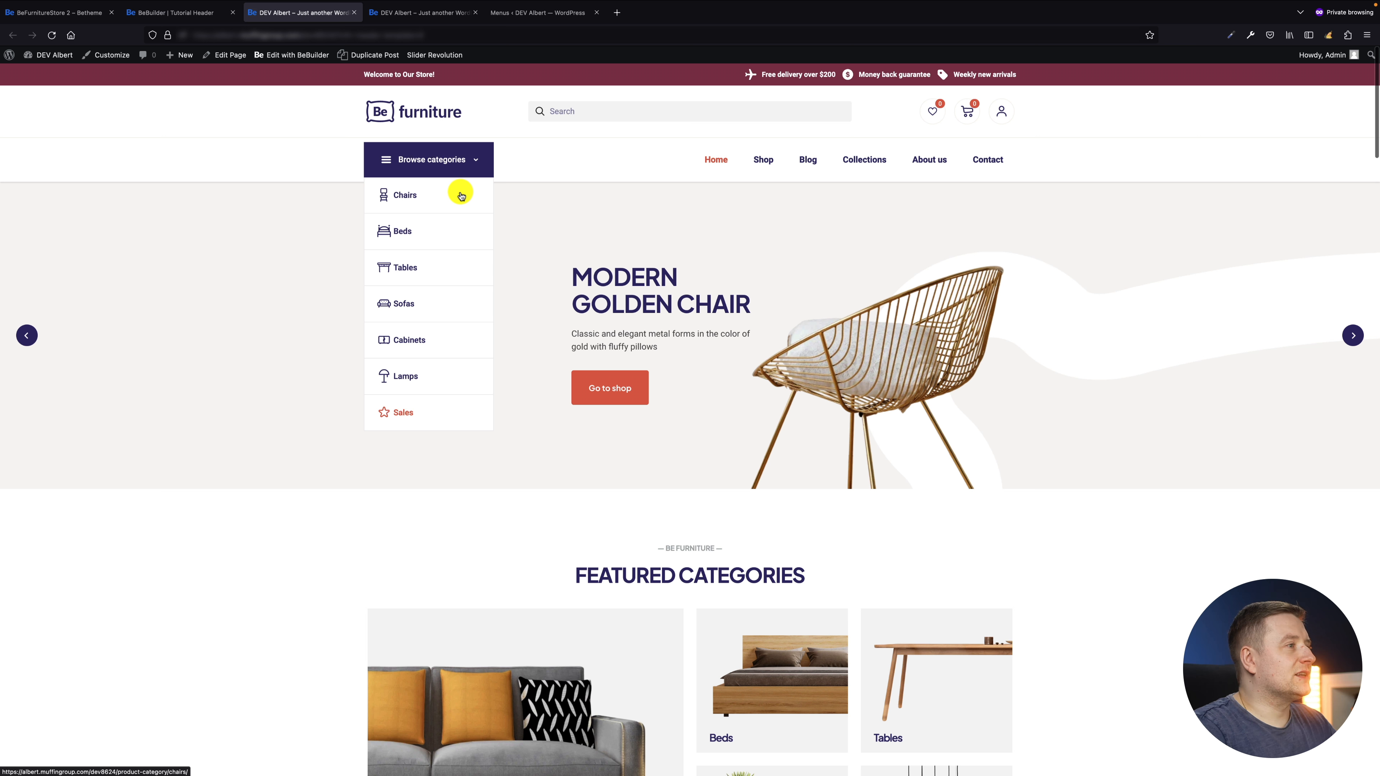
pyautogui.click(66, 12)
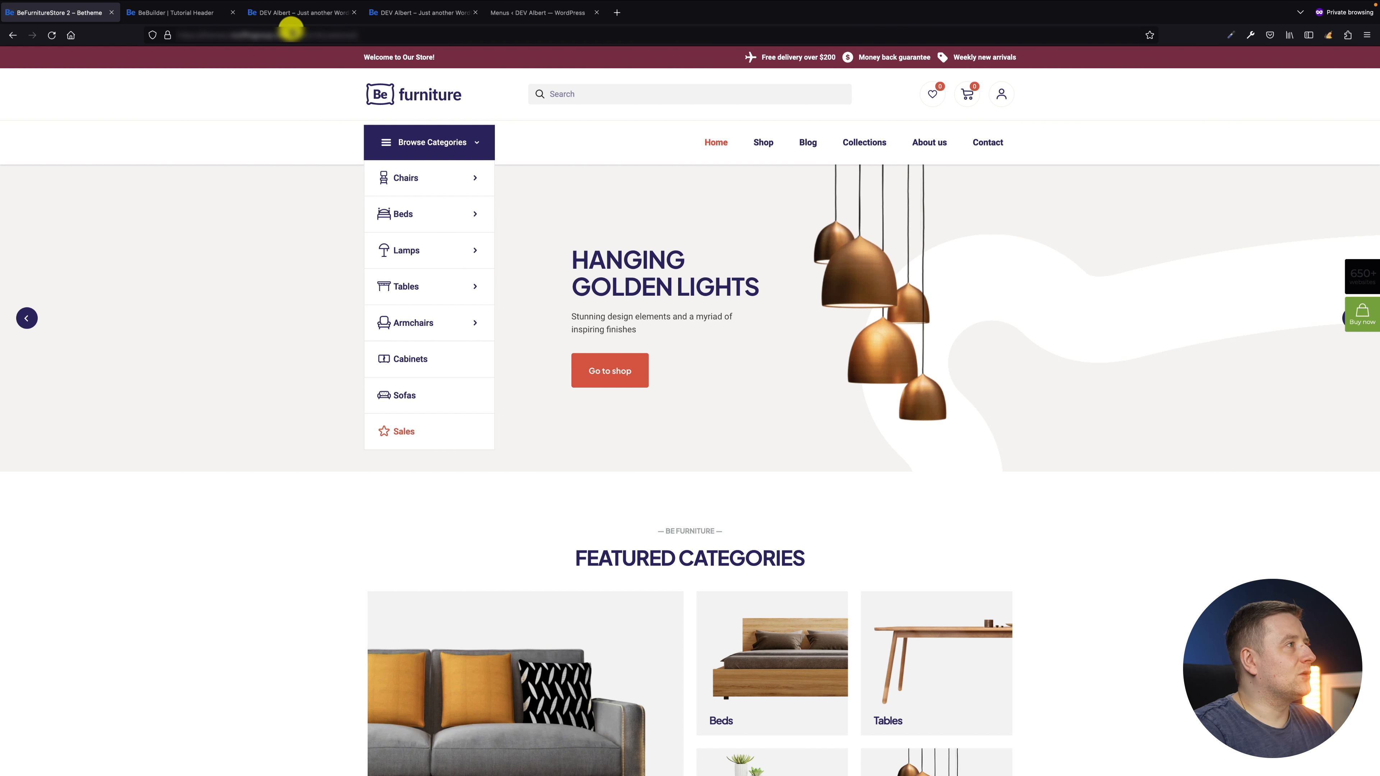
pyautogui.click(292, 12)
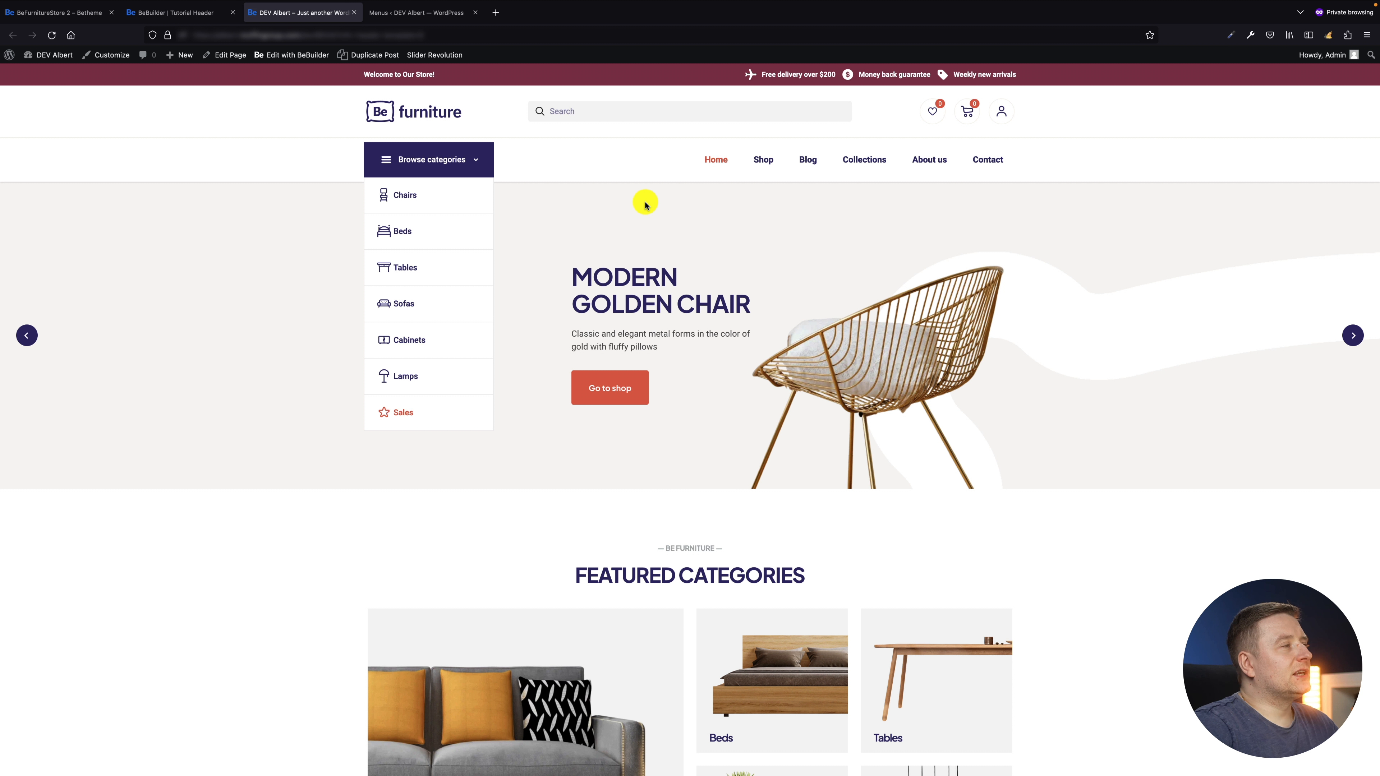
pyautogui.click(26, 11)
pyautogui.moveTo(453, 179)
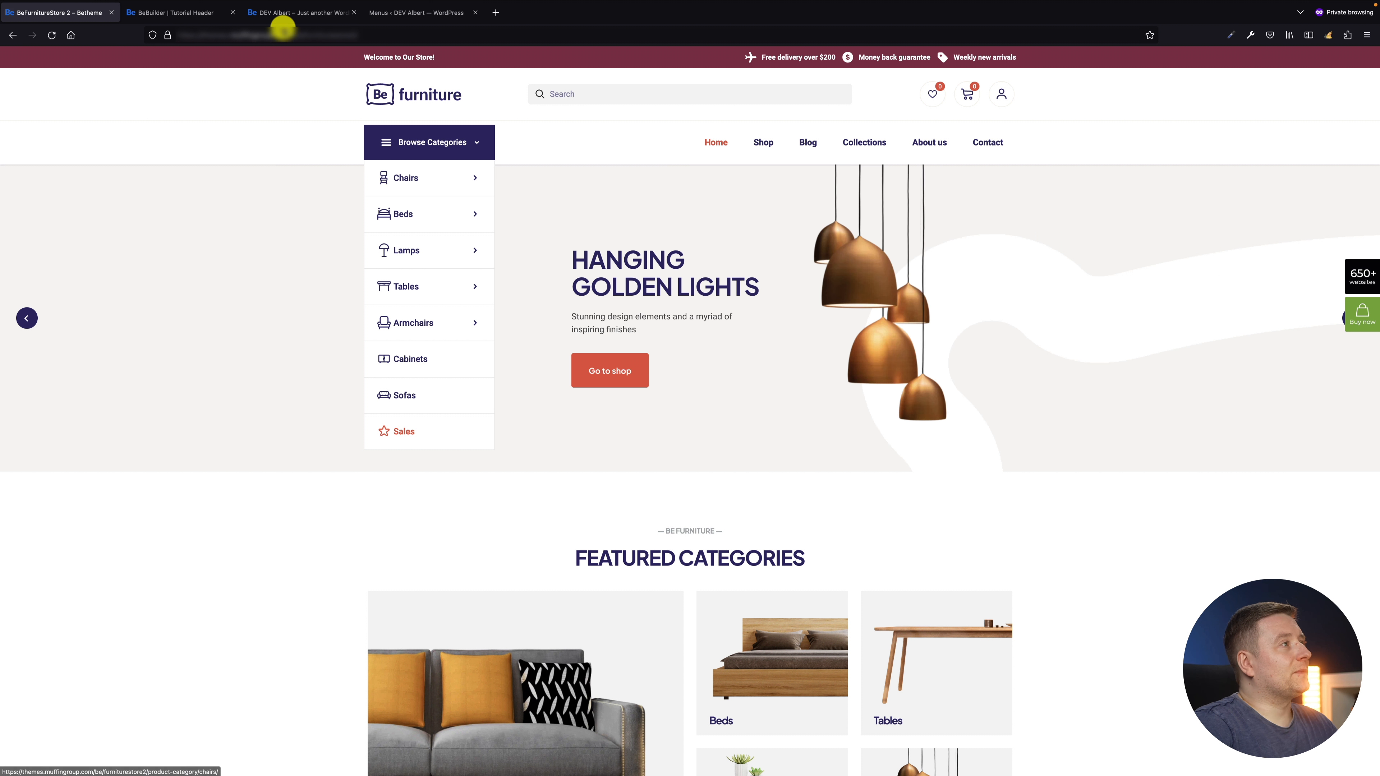
pyautogui.click(285, 13)
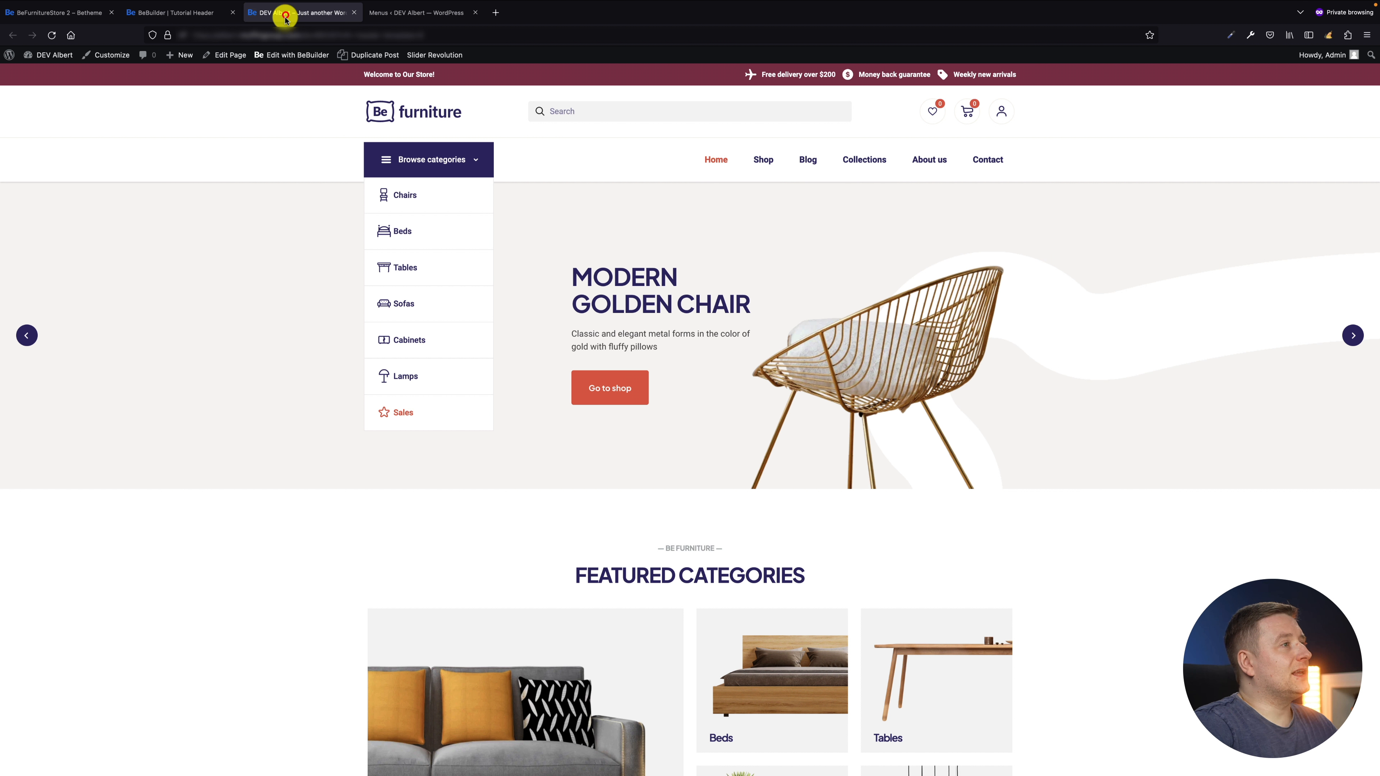
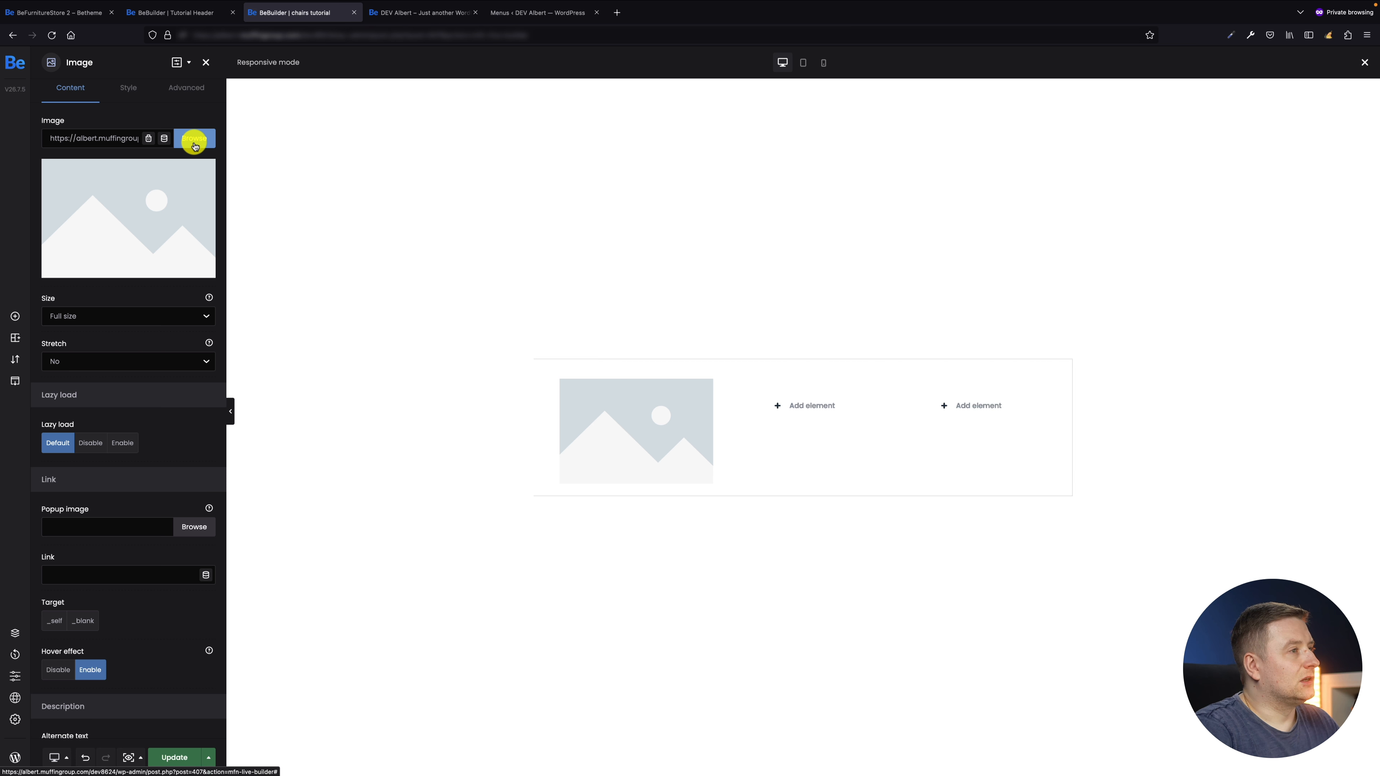
# Replace the placeholder image in the first column with the chair picture befurniturestore2-product-pic1.webp from the media library
pyautogui.click(194, 142)
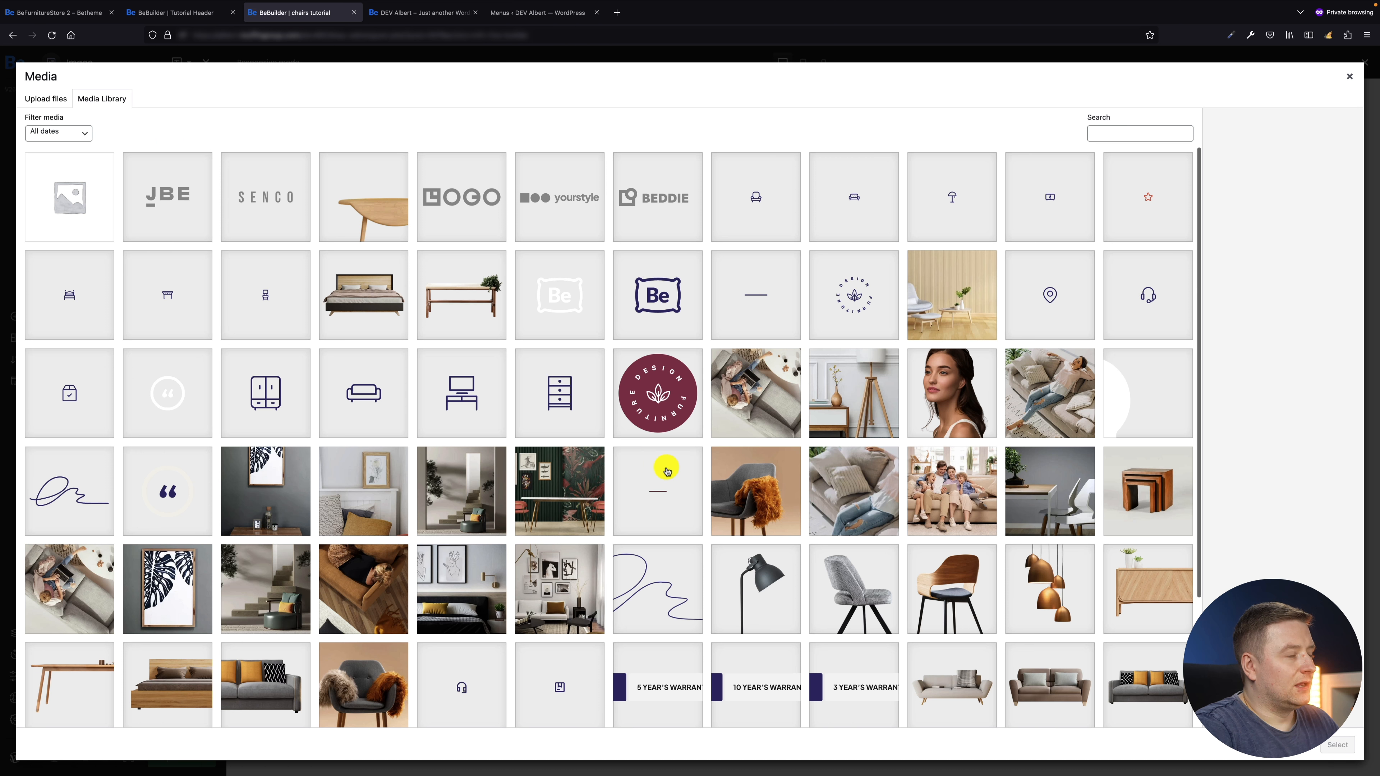
pyautogui.scroll(-3, 665, 470)
pyautogui.click(611, 710)
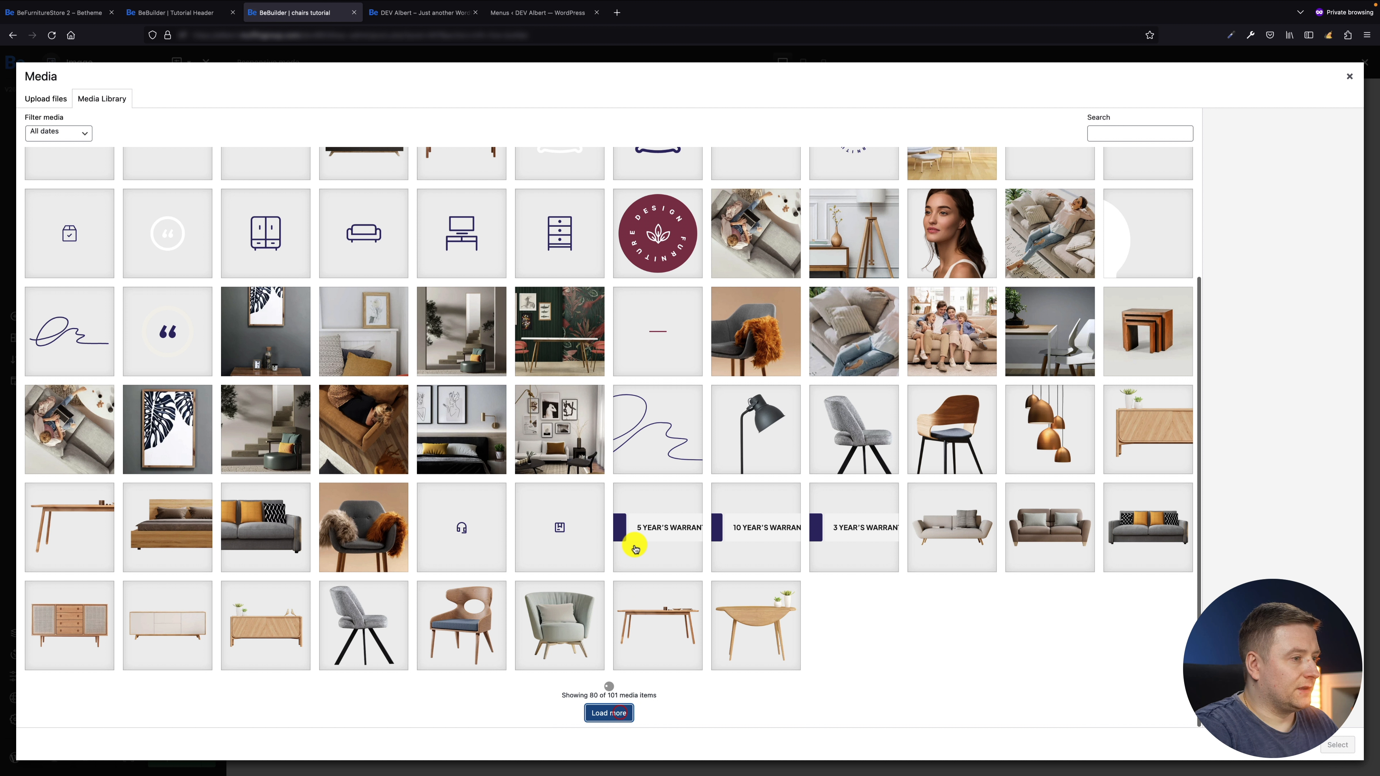
pyautogui.click(343, 526)
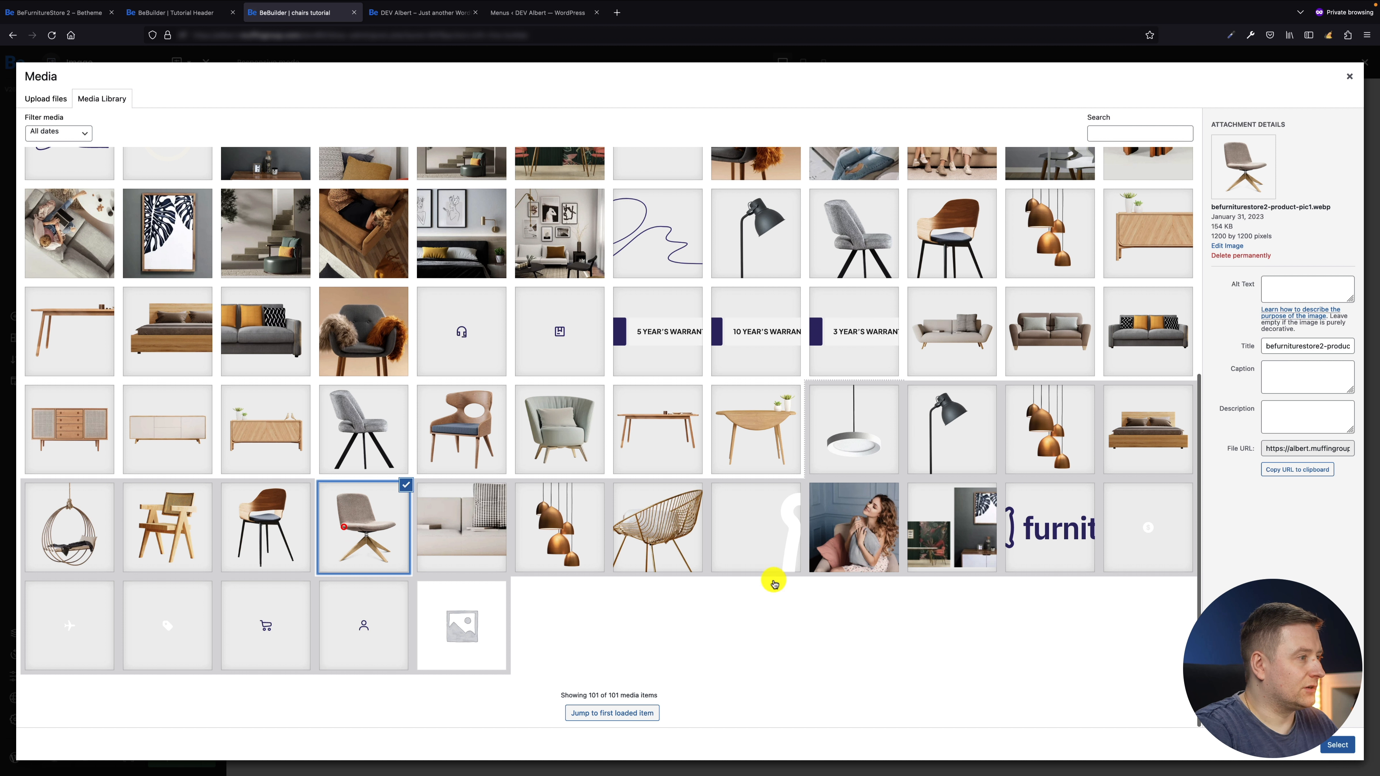
pyautogui.click(1336, 745)
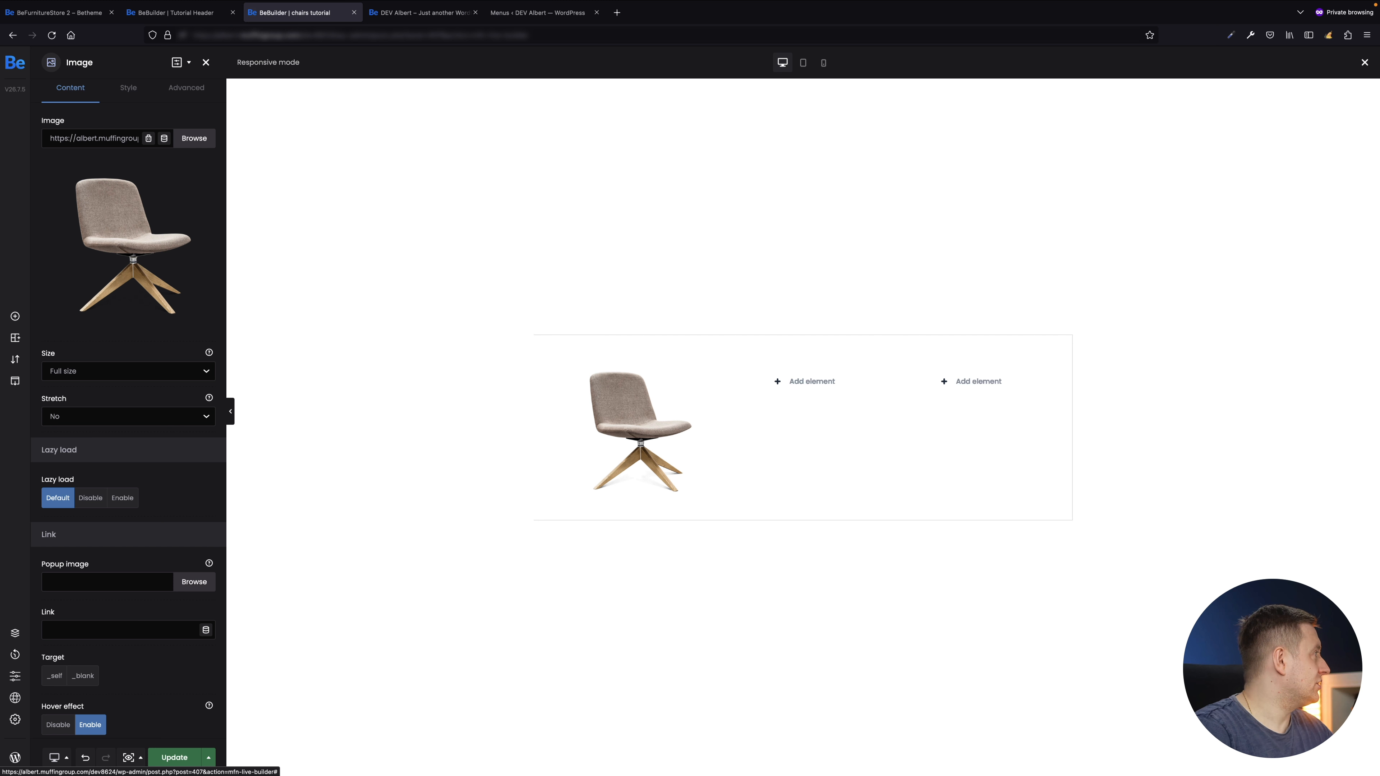
# Reduce the chair image element's width by three size steps within its one-third wrap
pyautogui.click(655, 417)
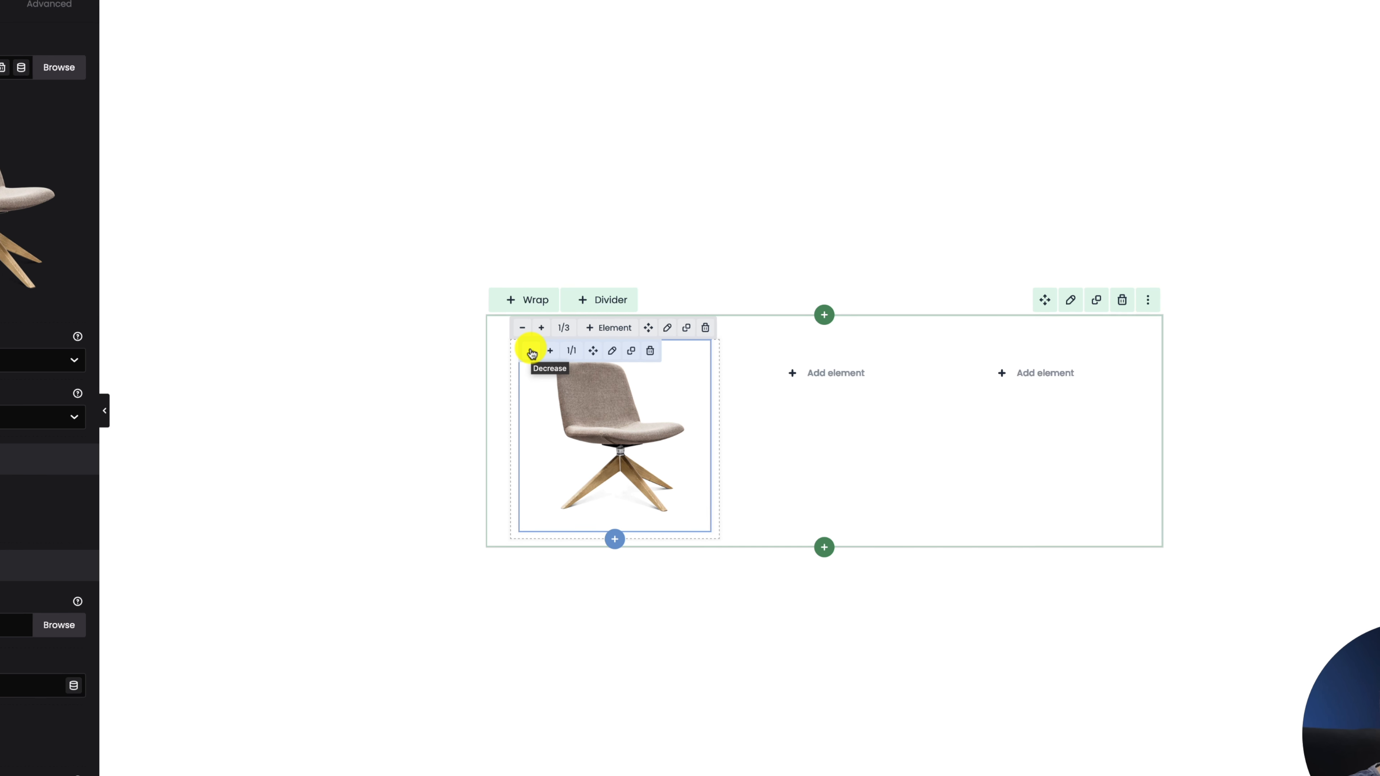
pyautogui.click(531, 351)
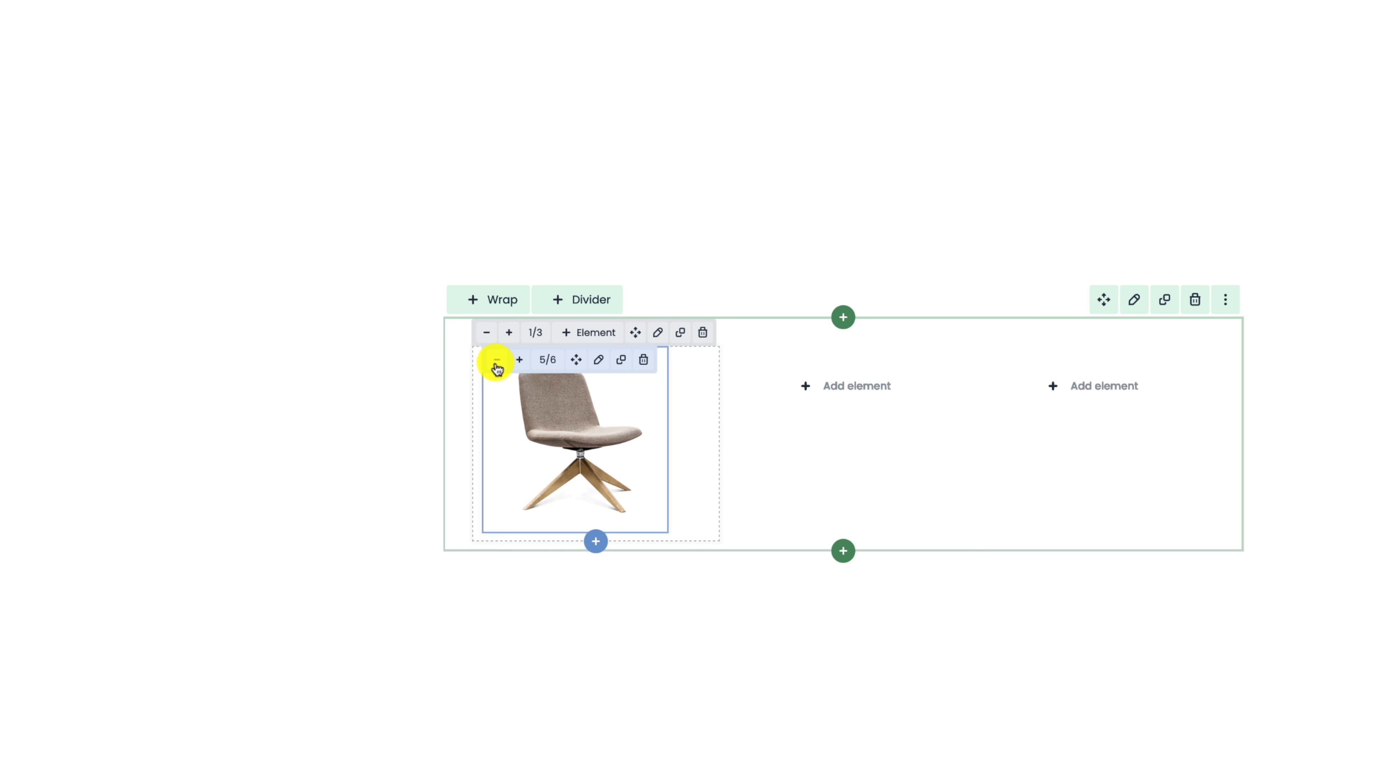
pyautogui.click(496, 363)
pyautogui.click(497, 363)
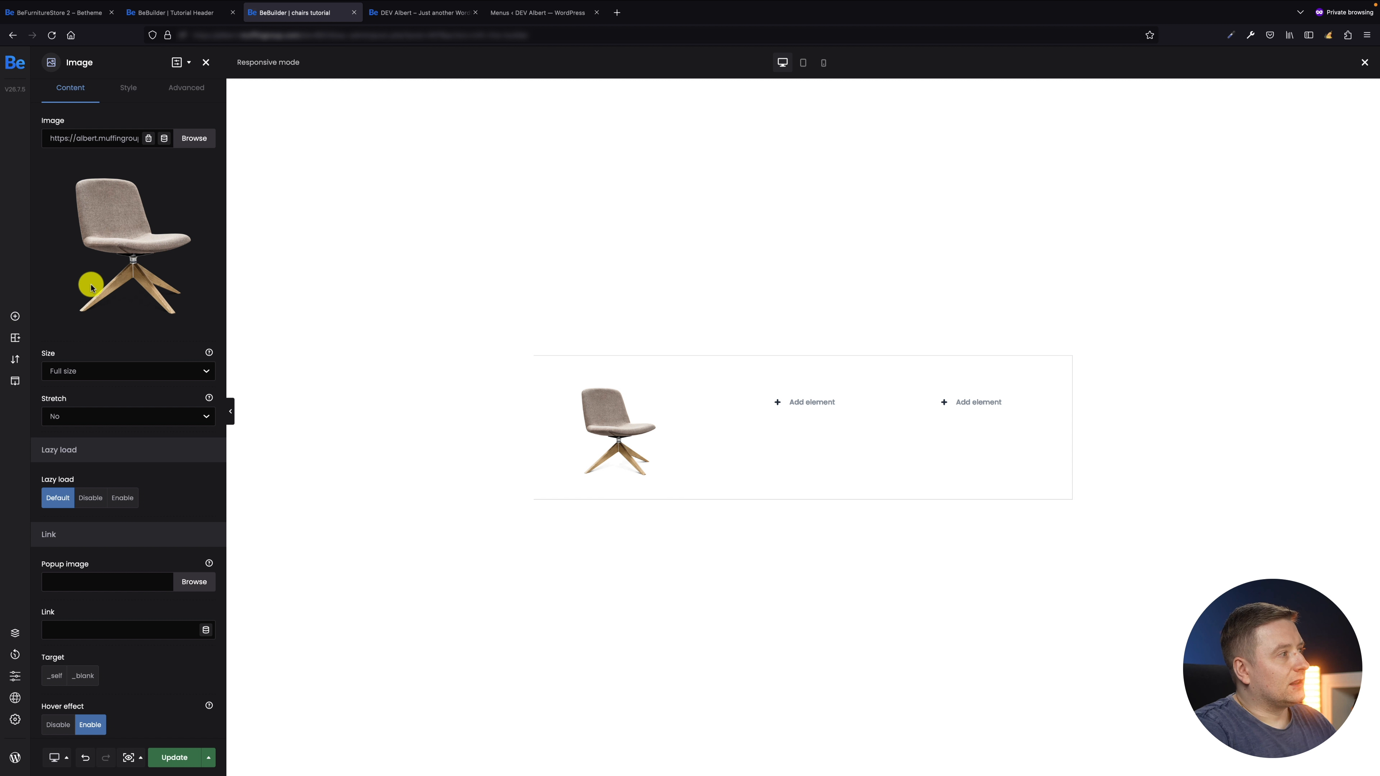
# Add a List element below the chair image and open its first item for editing
pyautogui.click(15, 316)
pyautogui.write('list')
pyautogui.moveTo(170, 219); pyautogui.dragTo(594, 483)
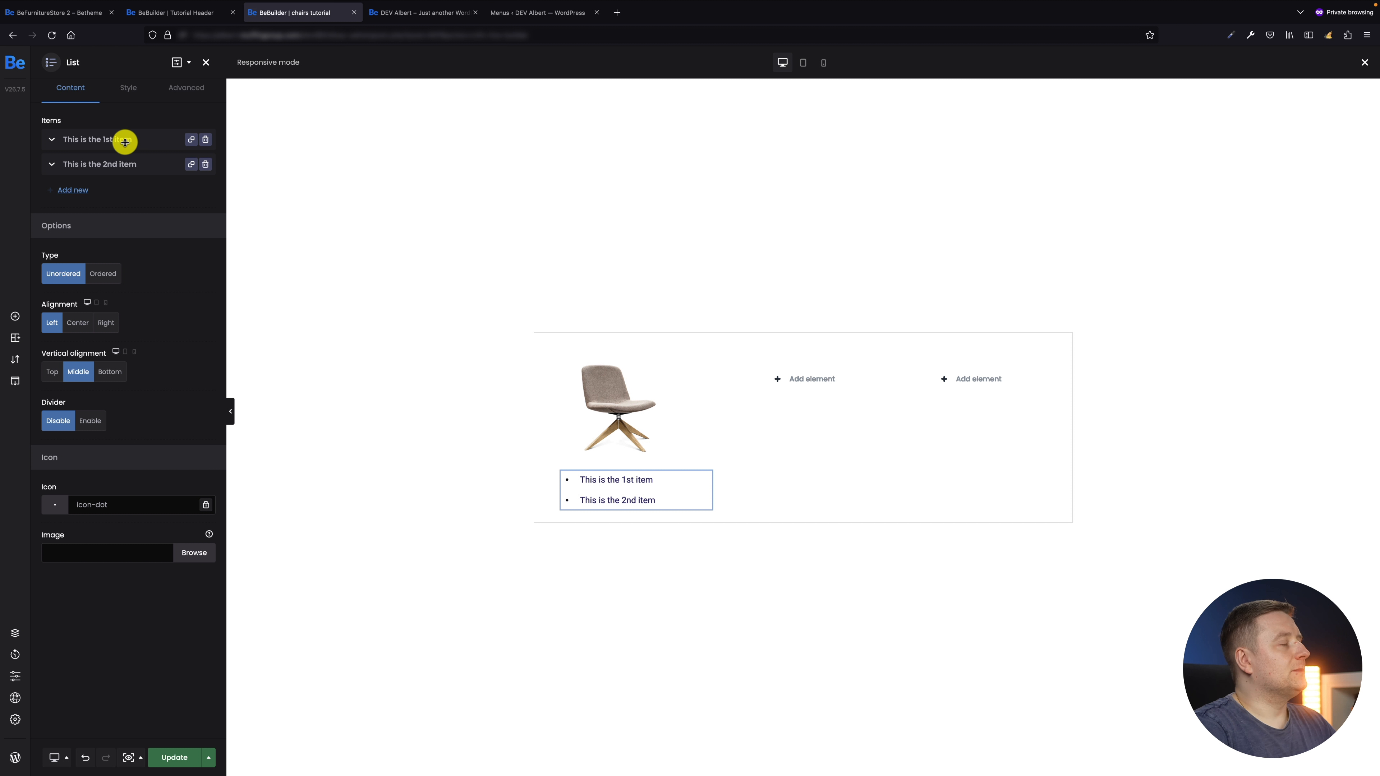
pyautogui.click(52, 139)
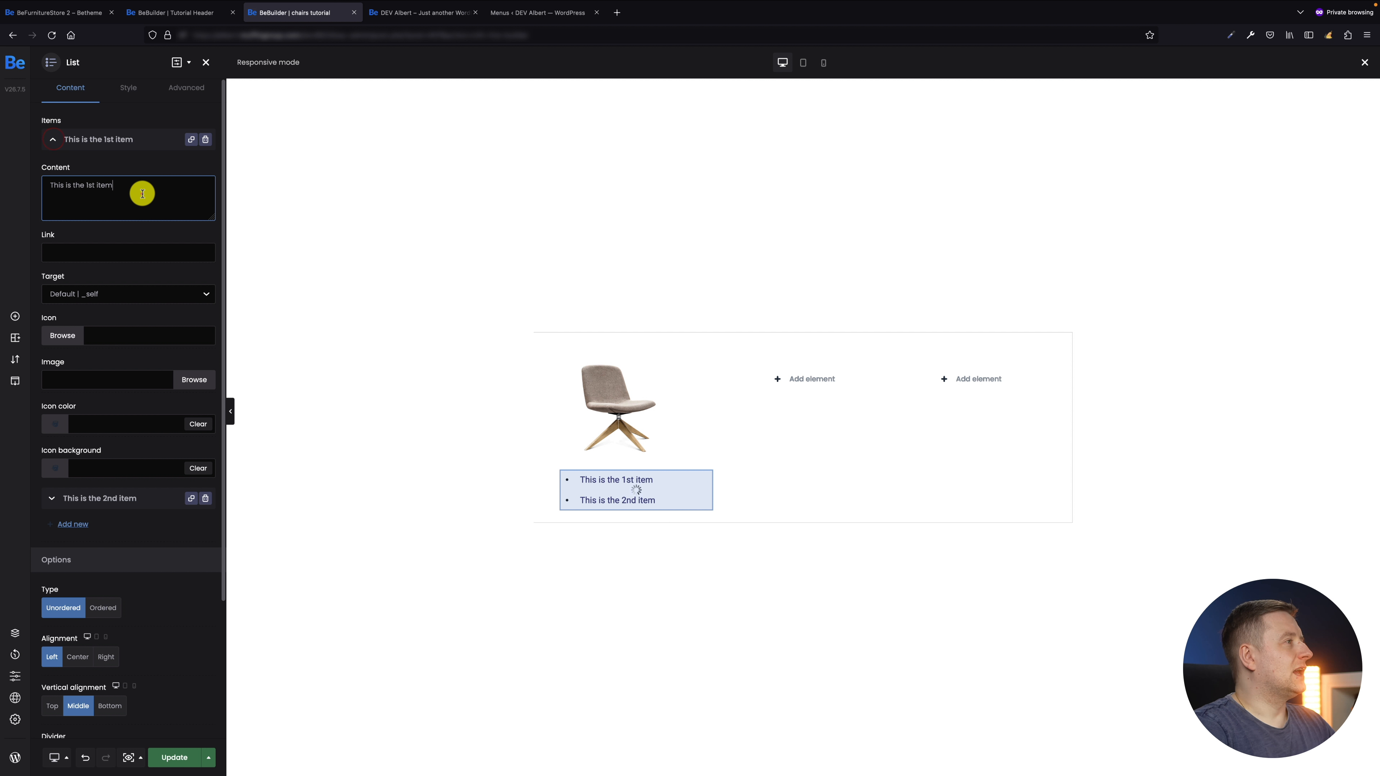
# Replace the first list item's content with "<b>FABRIC CHAIRS</b>" so the heading appears in bold
pyautogui.tripleClick(142, 194)
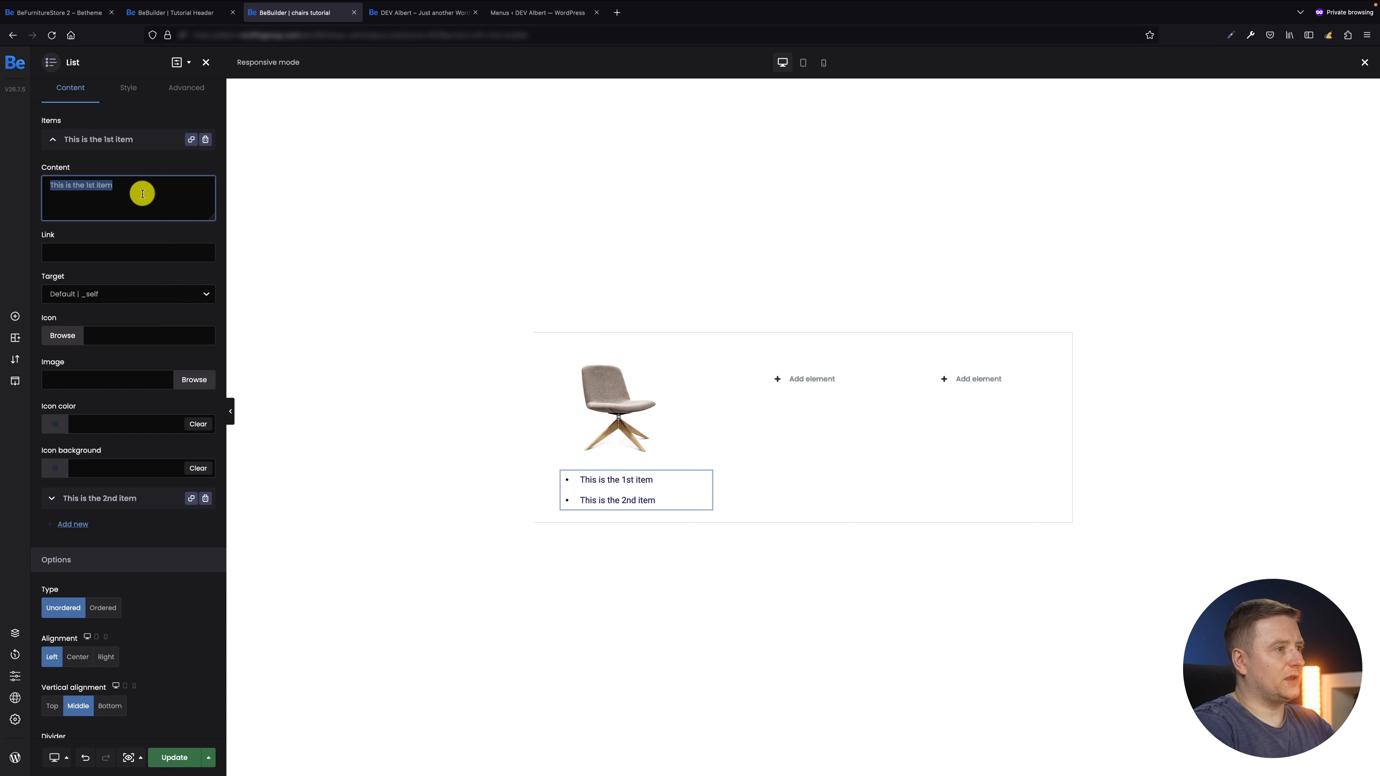
pyautogui.write('FABRIC CHAIRS')
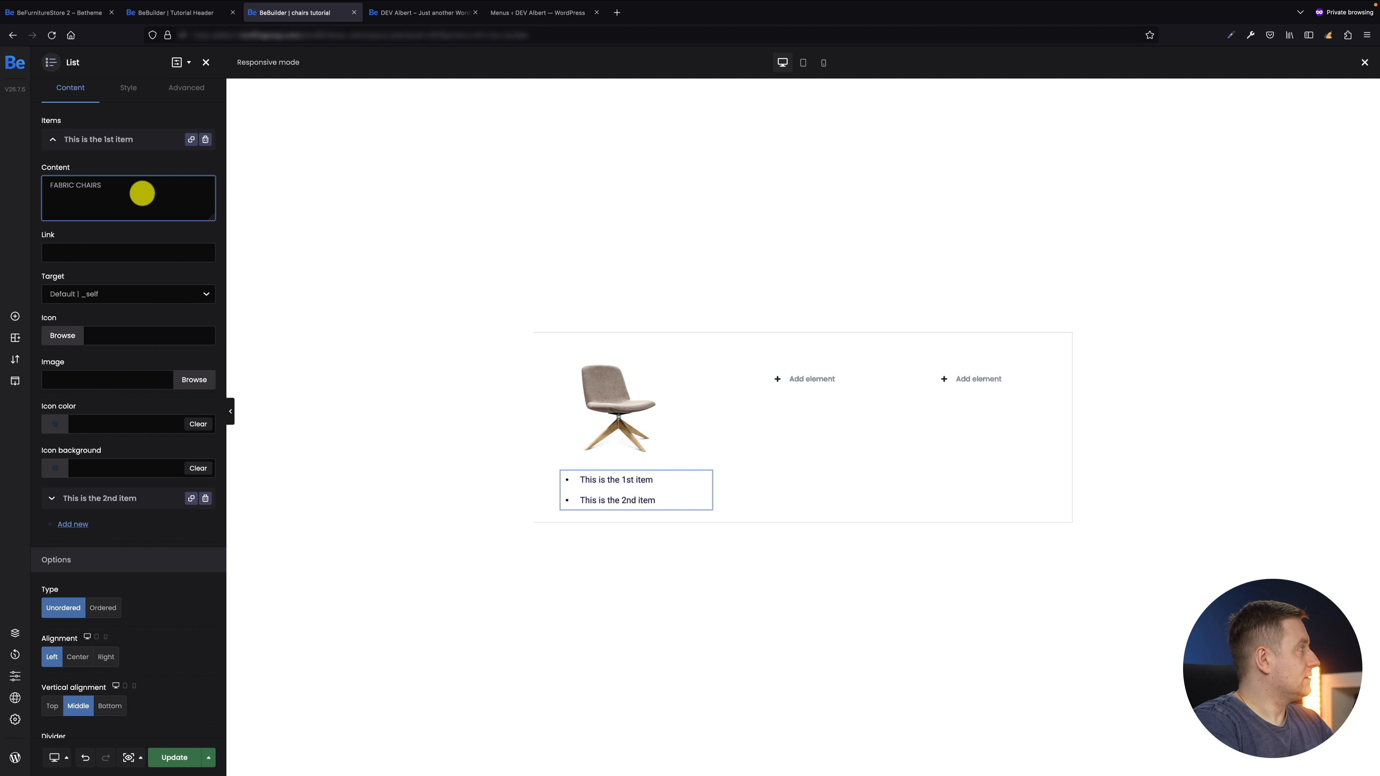
pyautogui.write('<b>')
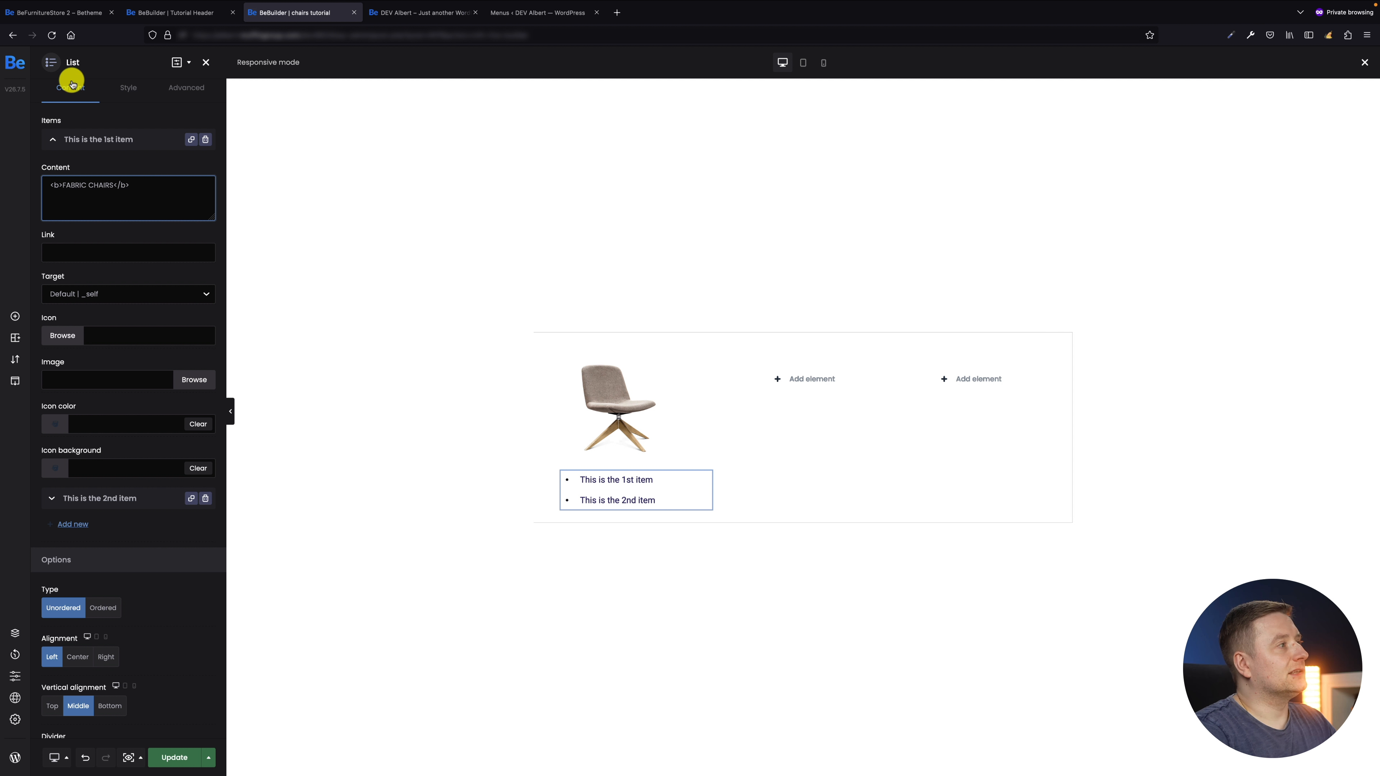
pyautogui.click(35, 143)
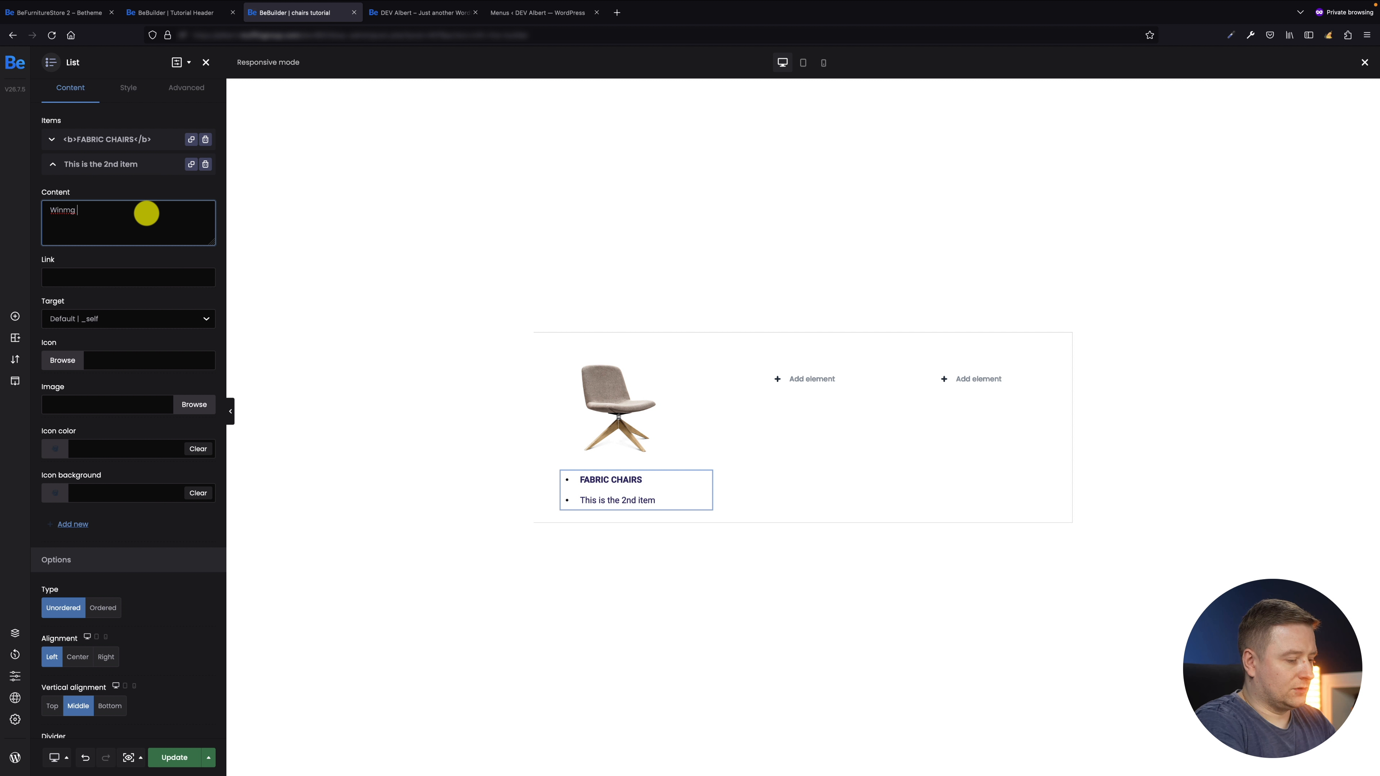
# Set the second list item's content to "Wing chair"
pyautogui.press('BackSpace')
pyautogui.press('BackSpace')
pyautogui.press('BackSpace')
pyautogui.write('g chair')
pyautogui.click(109, 165)
# Add a third and a fourth list item reading "Rocking chairs" and "Kitchen tables parts"
pyautogui.click(67, 192)
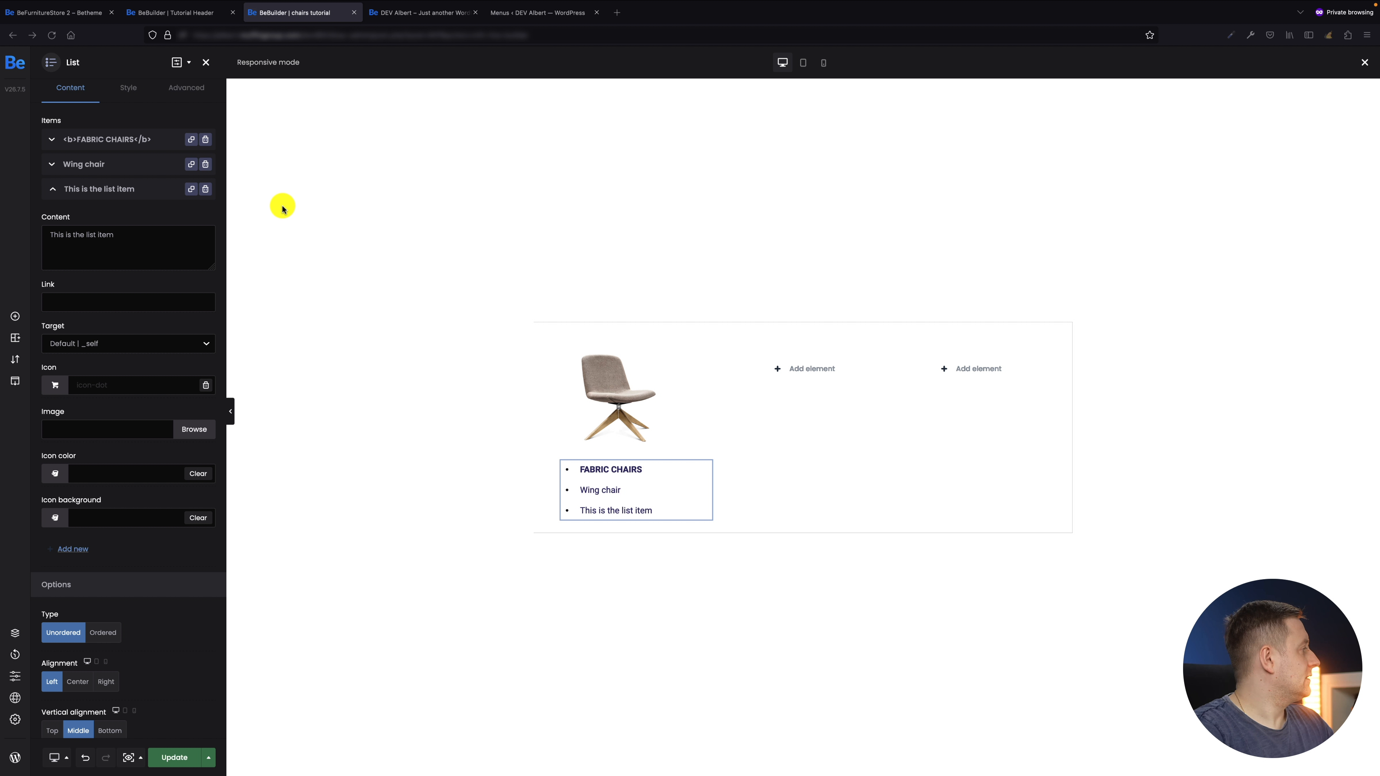
pyautogui.click(145, 237)
pyautogui.tripleClick(170, 235)
pyautogui.write('Rocking chairs')
pyautogui.click(52, 189)
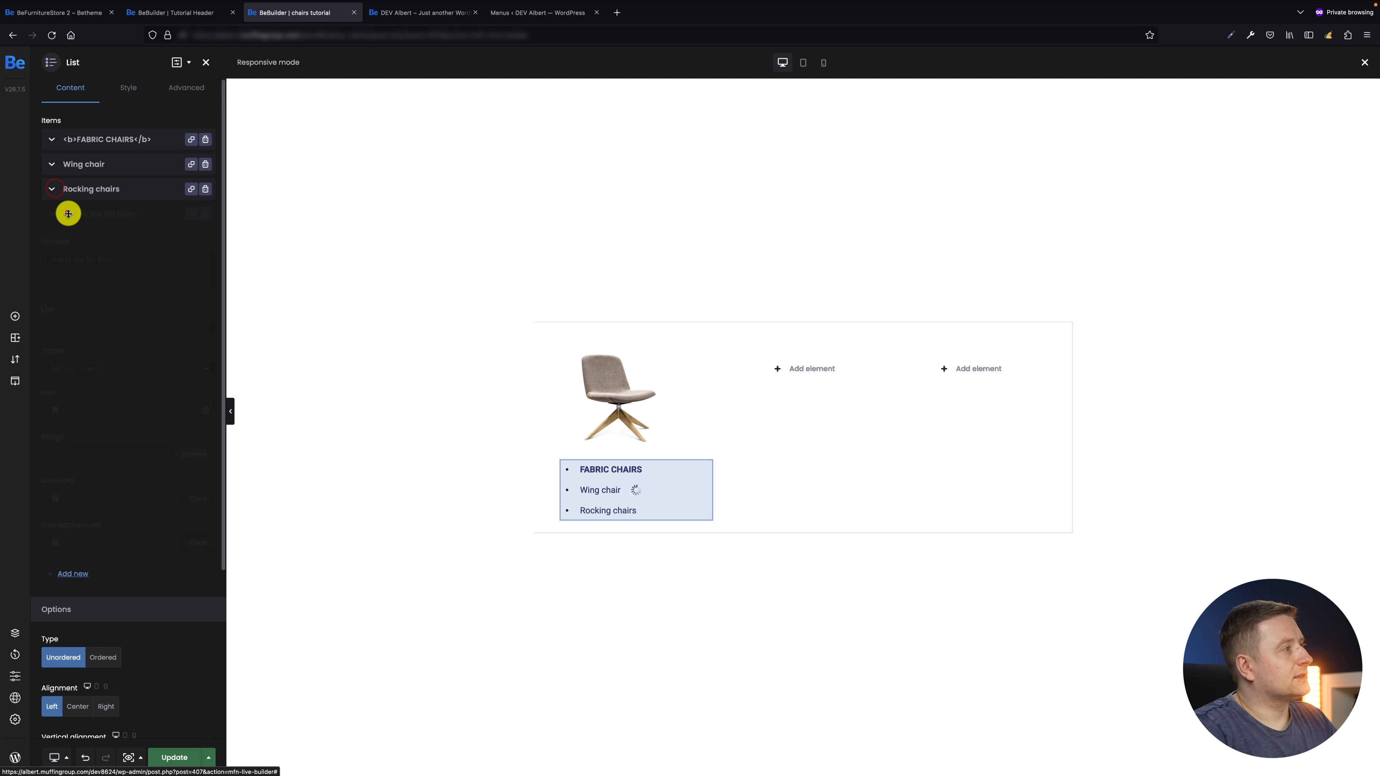
pyautogui.tripleClick(95, 268)
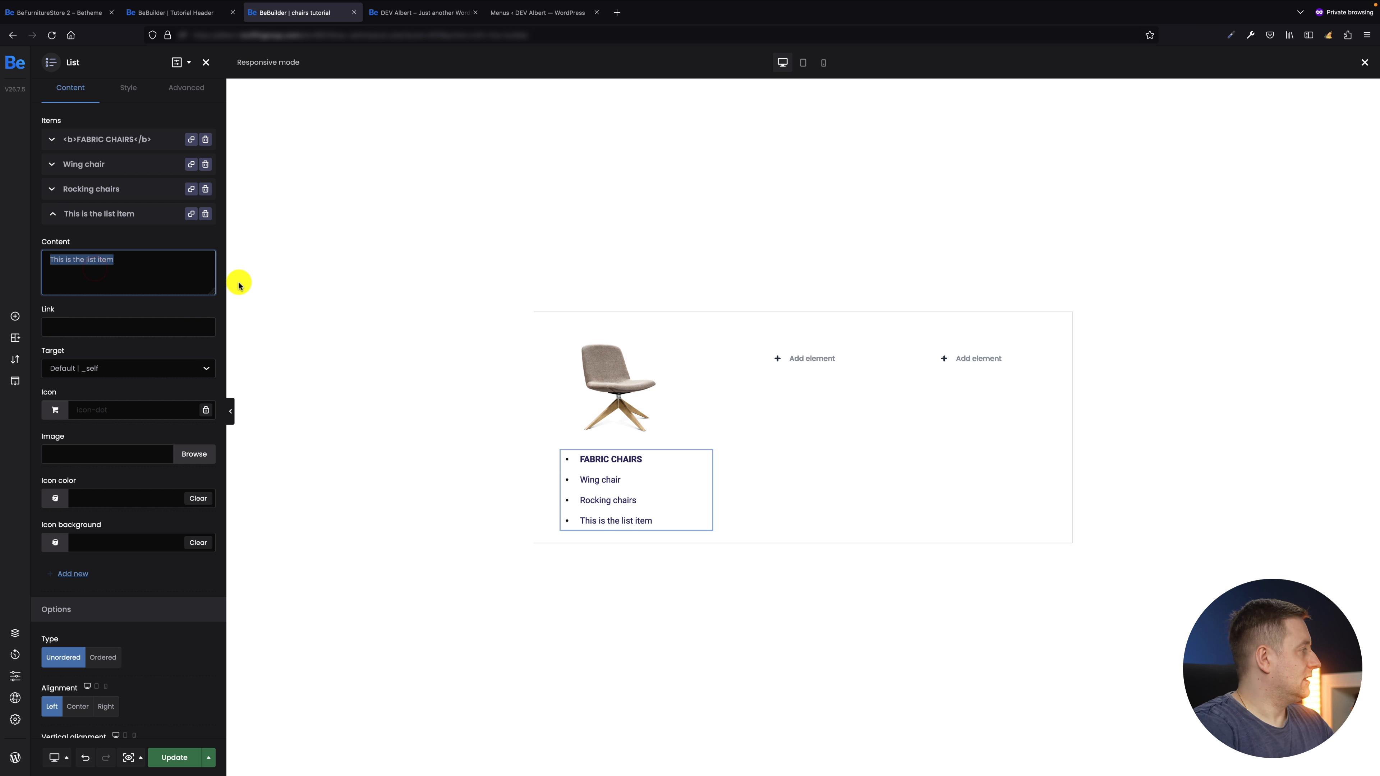
pyautogui.write('Kitchen tables parts')
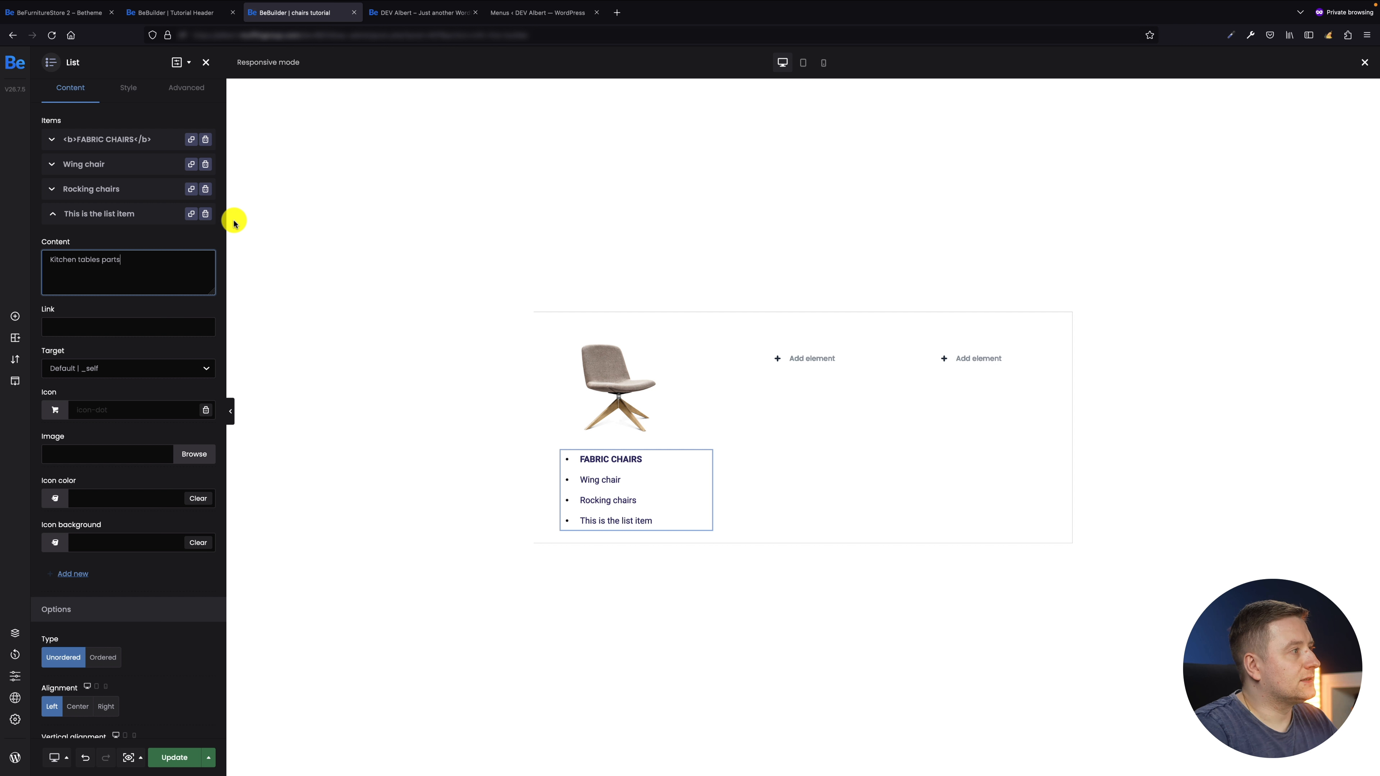
pyautogui.click(216, 227)
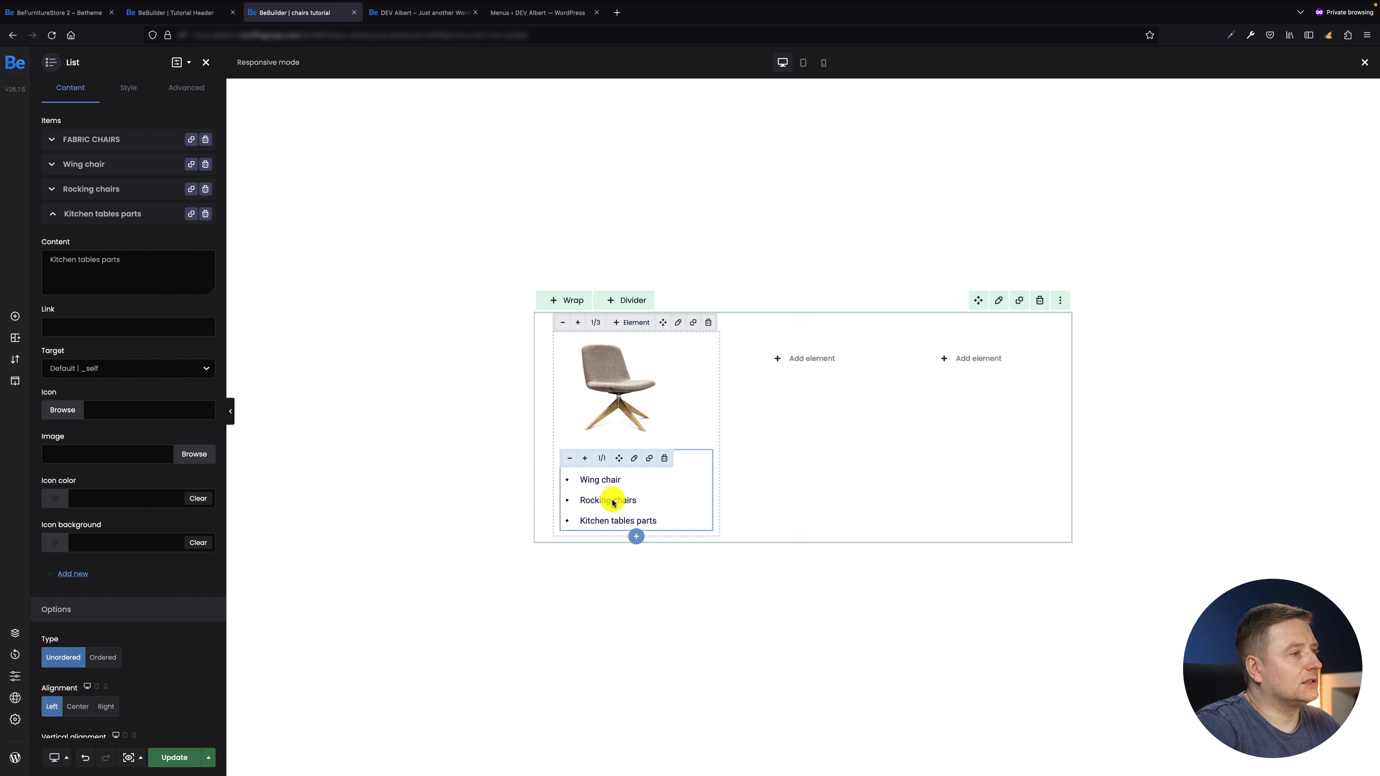
# Remove the default icon-dot from the list and set its description wrapper color to #433779
pyautogui.scroll(-4, 192, 530)
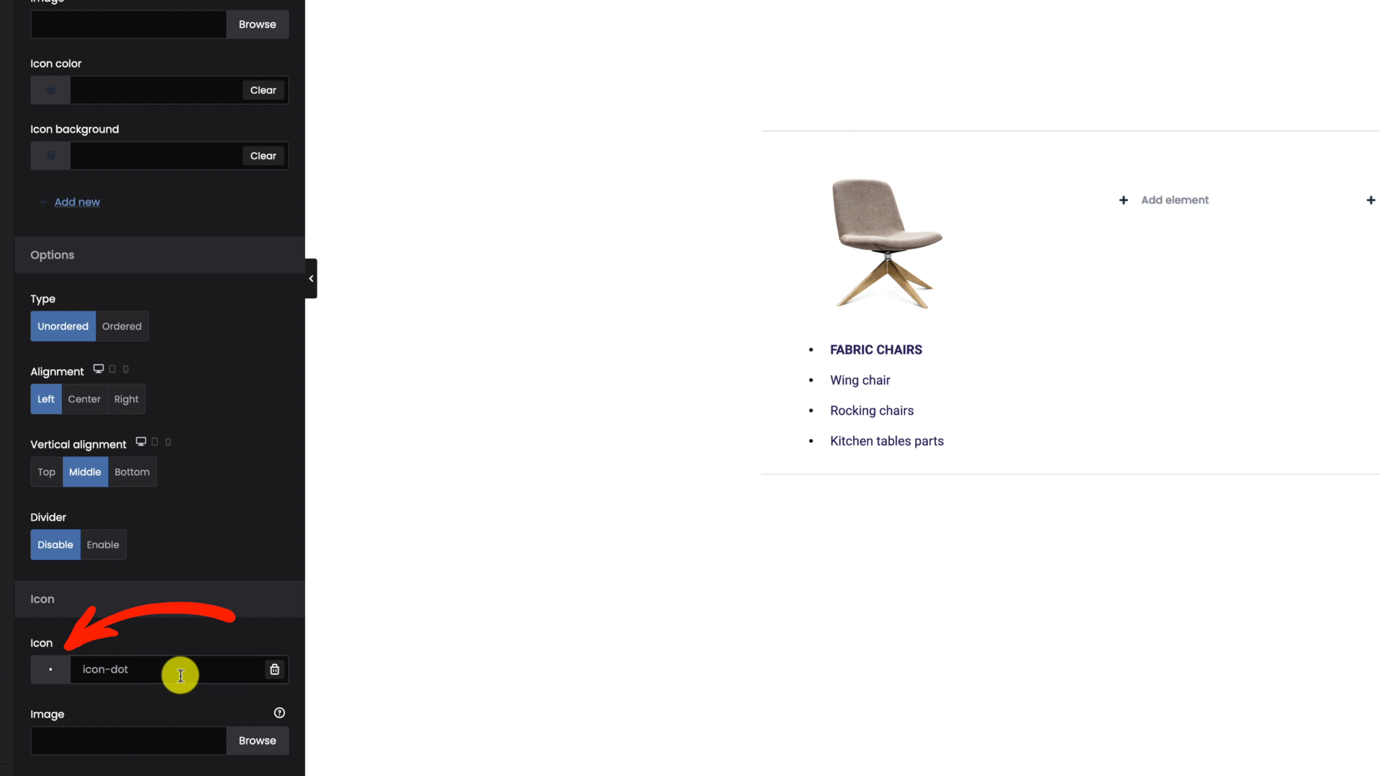
pyautogui.click(272, 670)
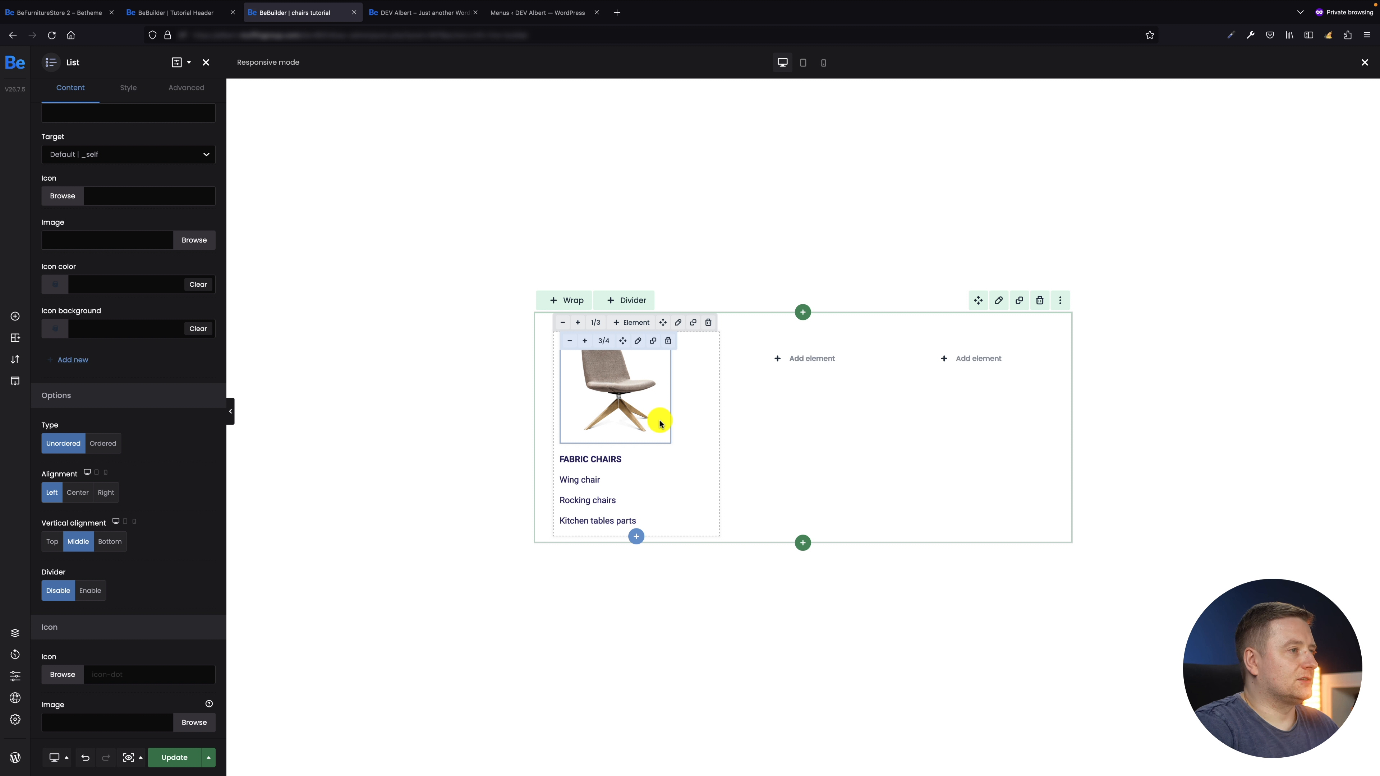
pyautogui.click(131, 92)
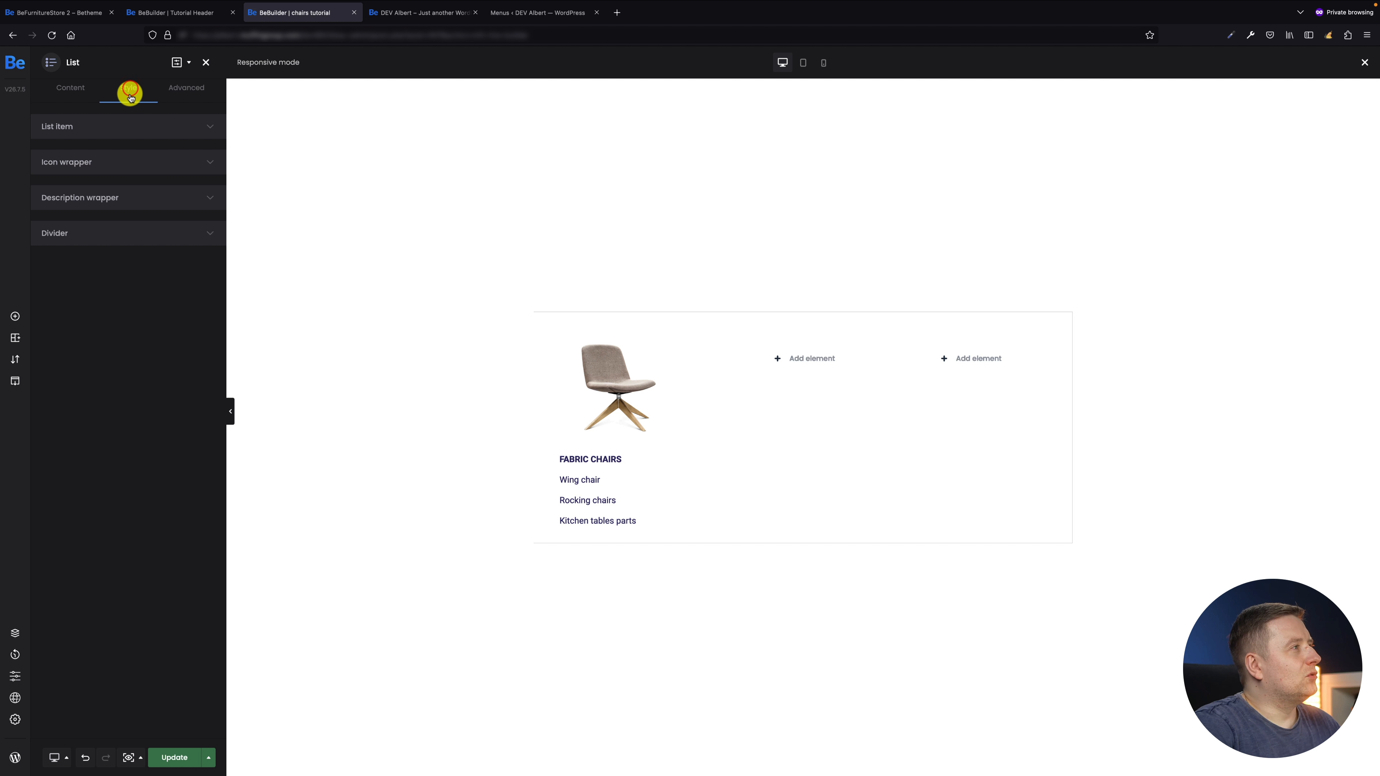
pyautogui.click(148, 197)
pyautogui.click(142, 167)
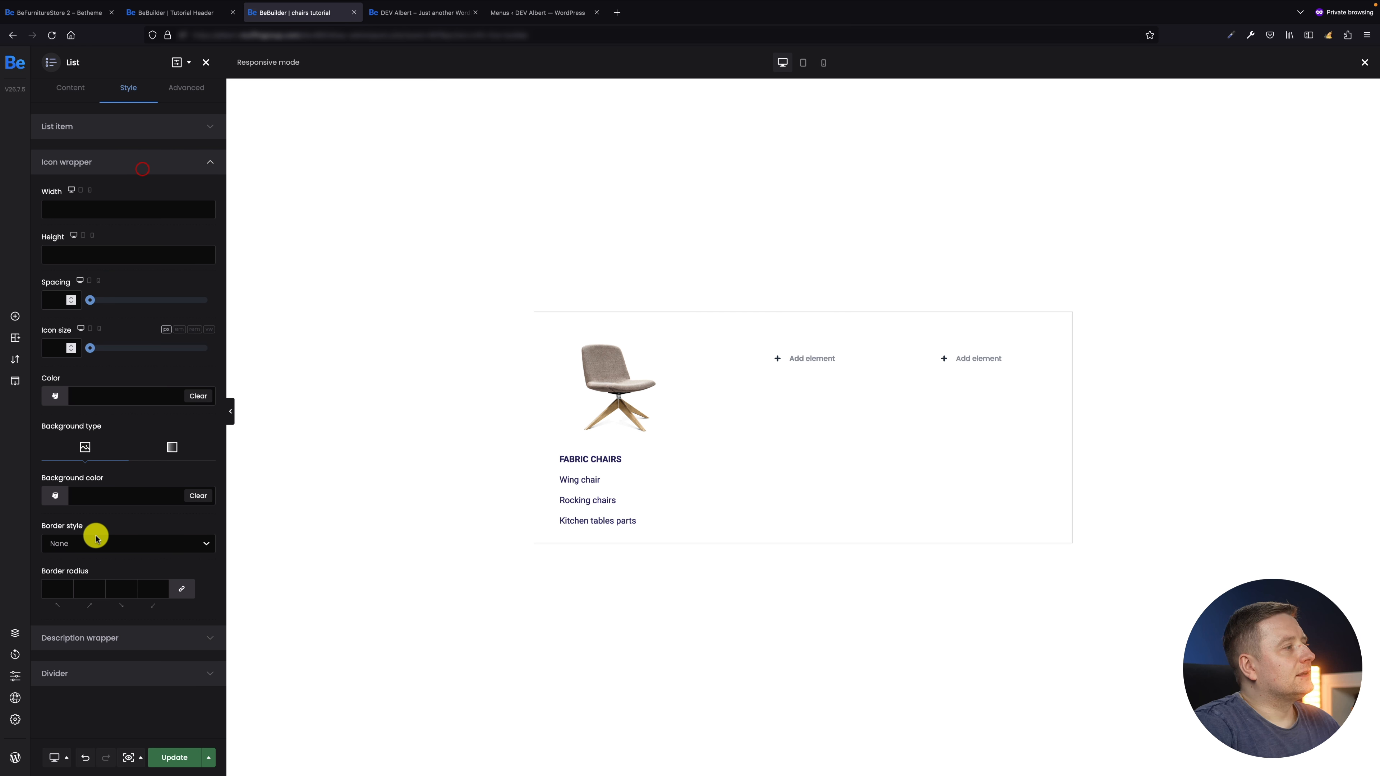
pyautogui.click(116, 640)
pyautogui.click(109, 248)
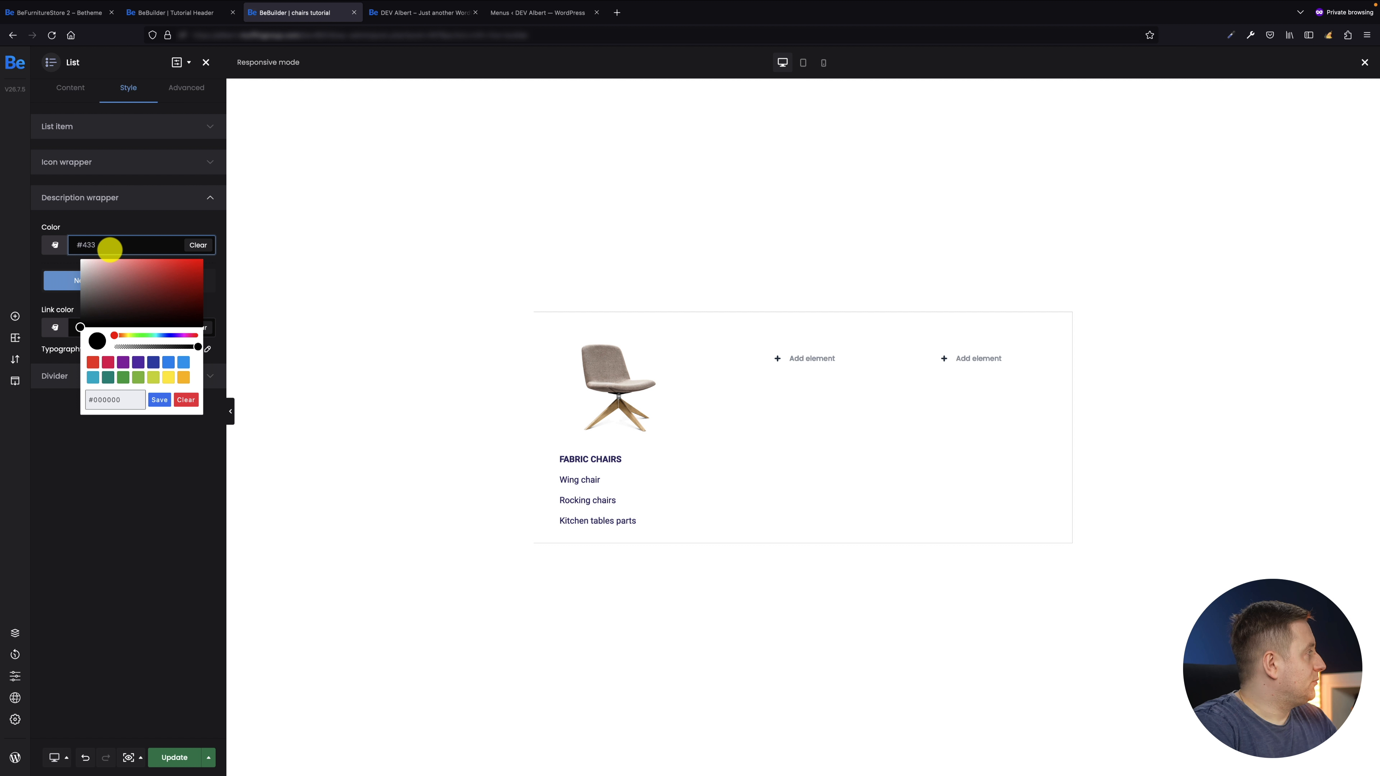
pyautogui.click(164, 224)
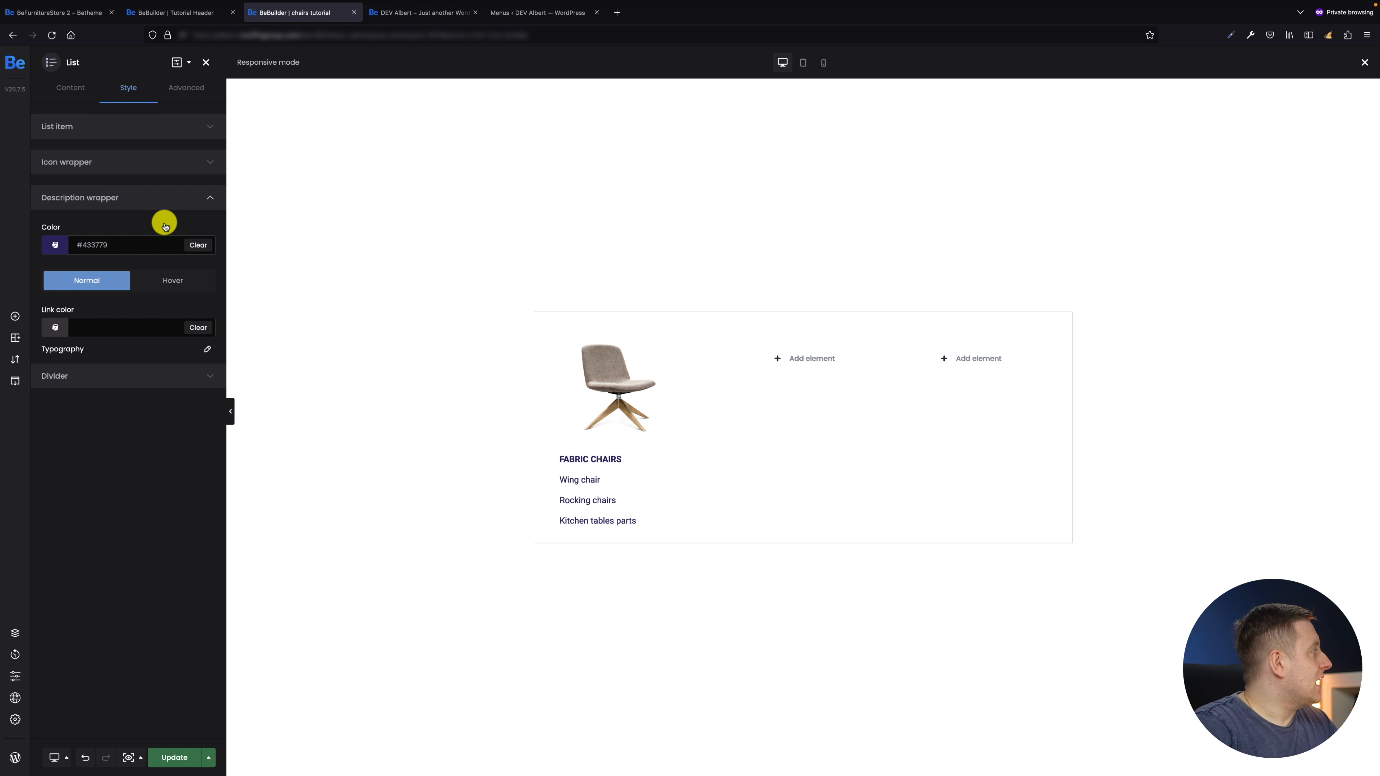
# Set the description wrapper's normal link color to #595959
pyautogui.click(55, 327)
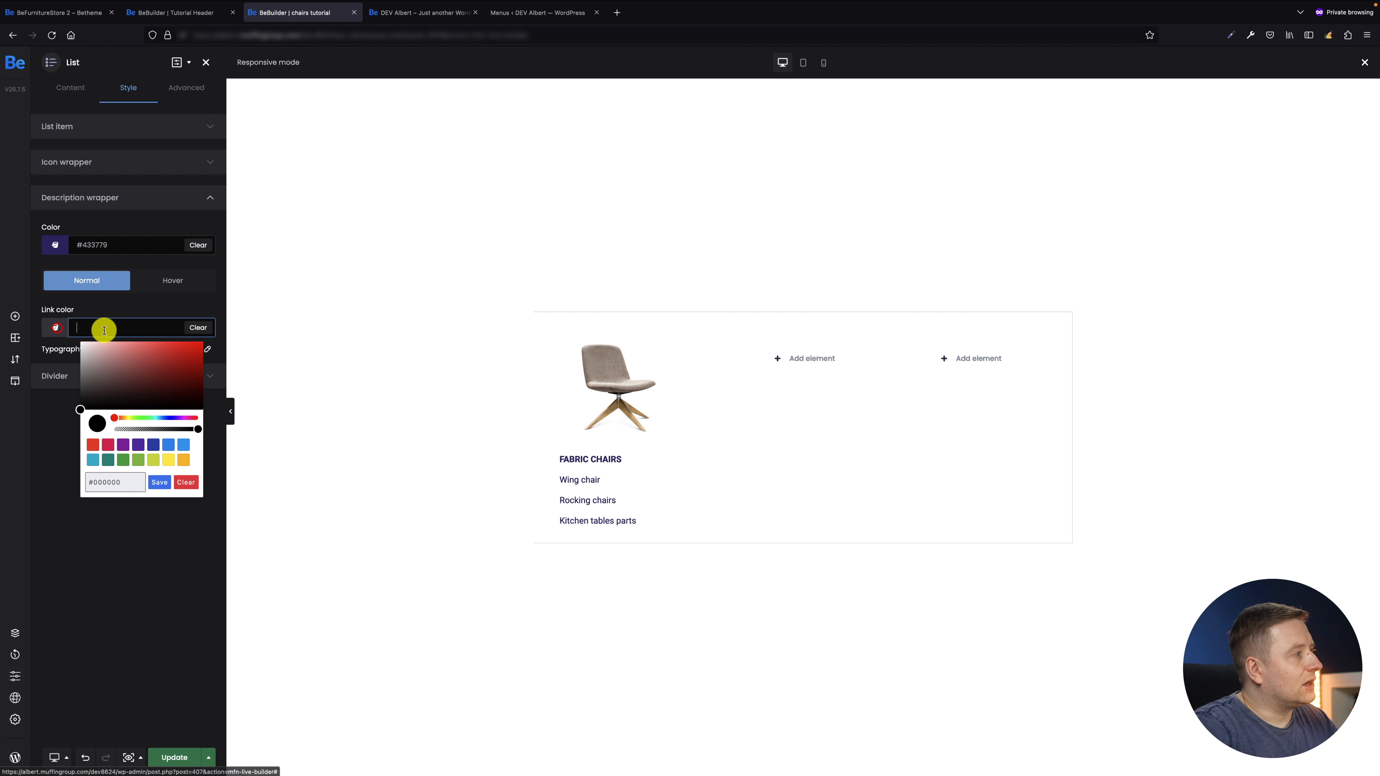
pyautogui.write('#59')
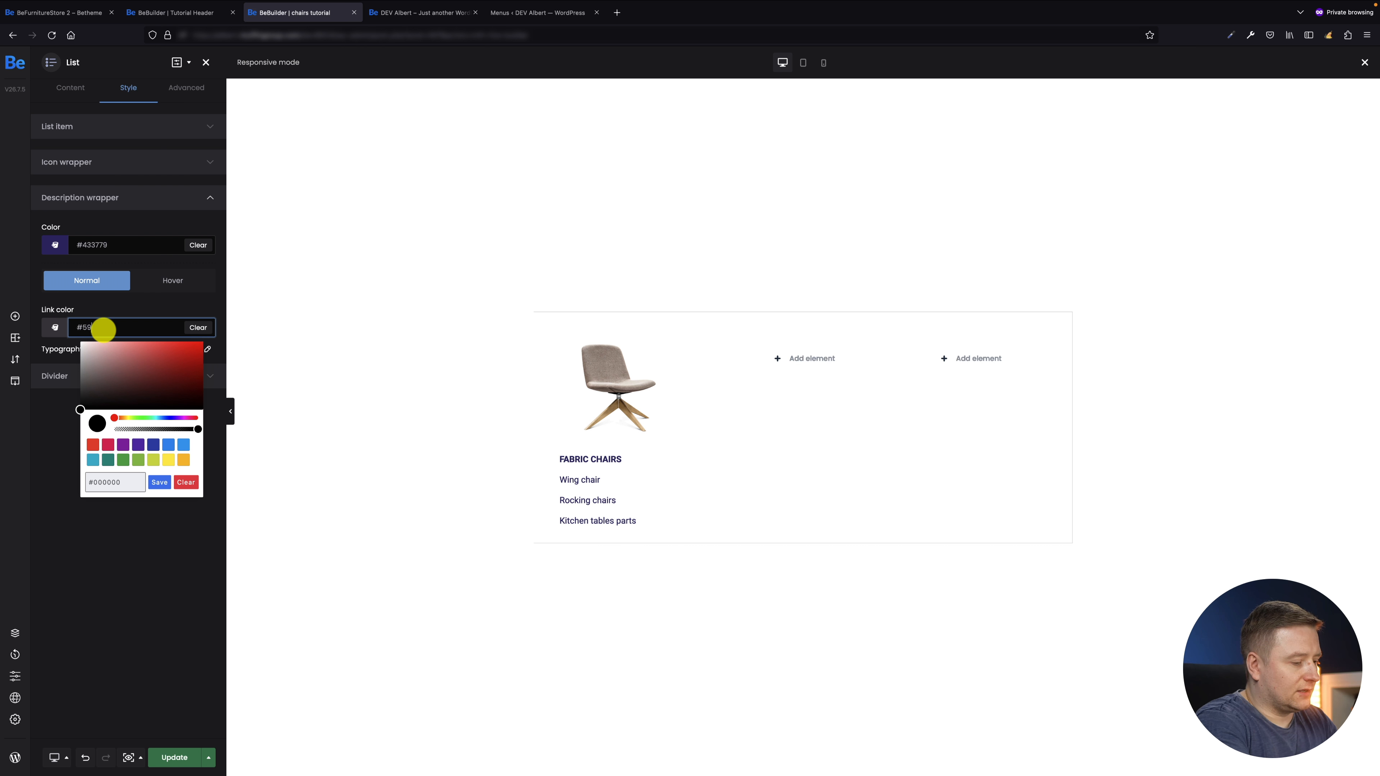
pyautogui.write('5959')
pyautogui.click(165, 300)
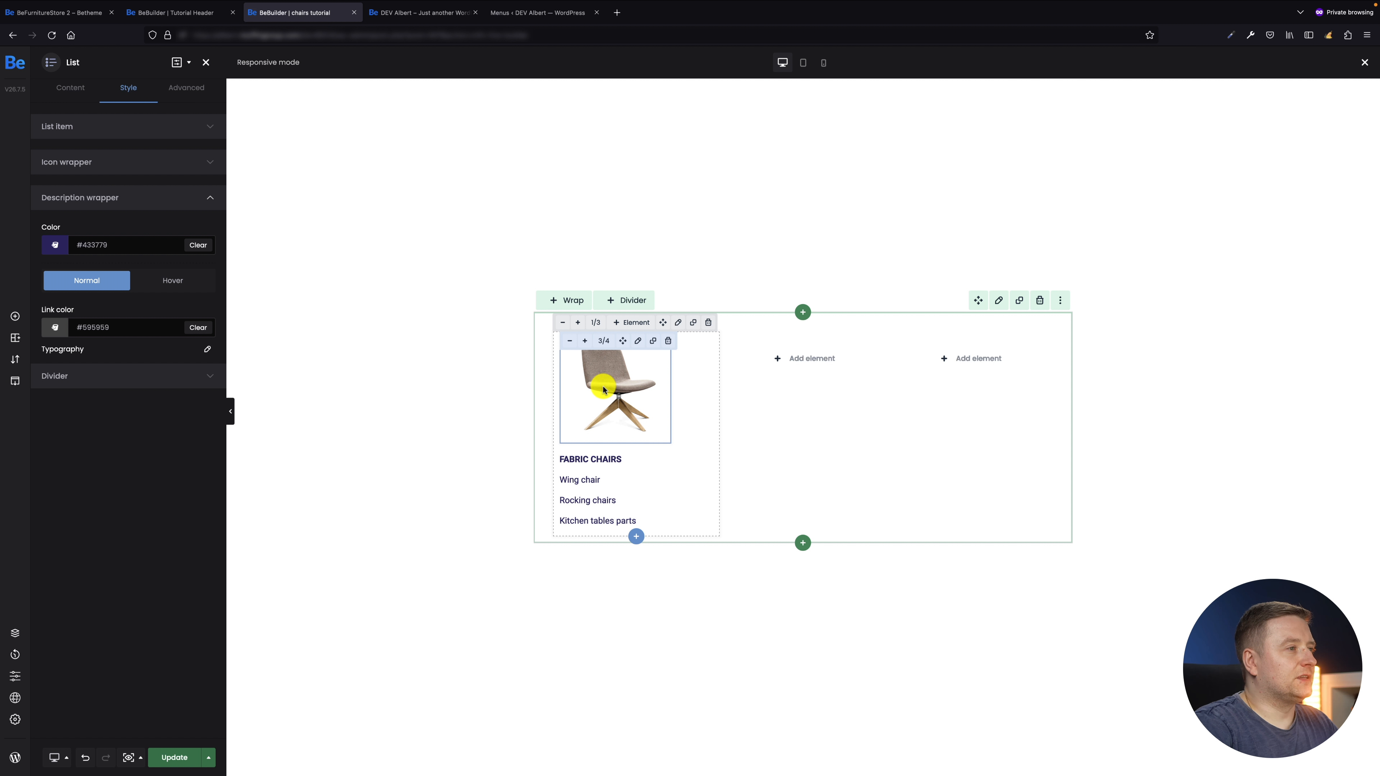
# Fill the second column with a chair image and a list of bold "HIGH BACK CHAIRS", "Recliners", "Armchairs" and "Rattan armchairs"
pyautogui.click(822, 370)
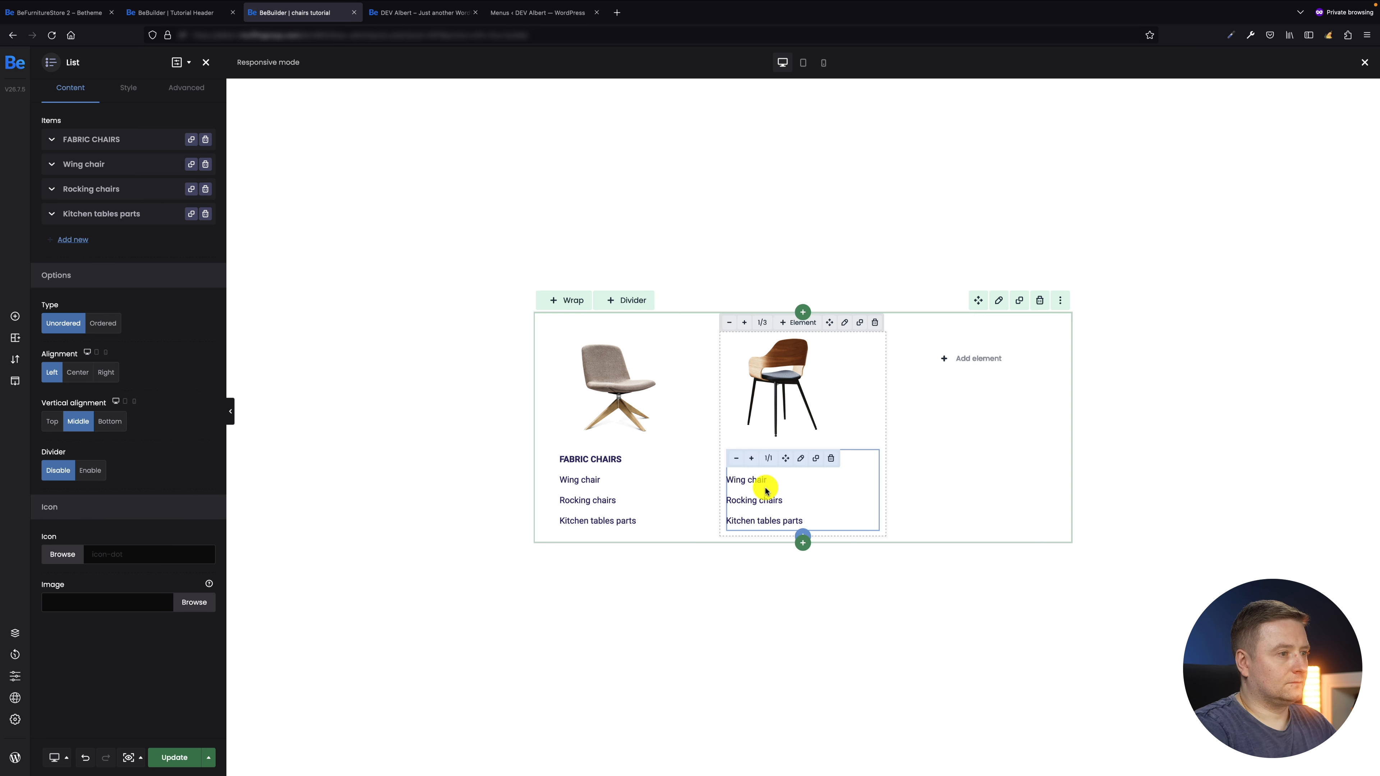
pyautogui.click(91, 139)
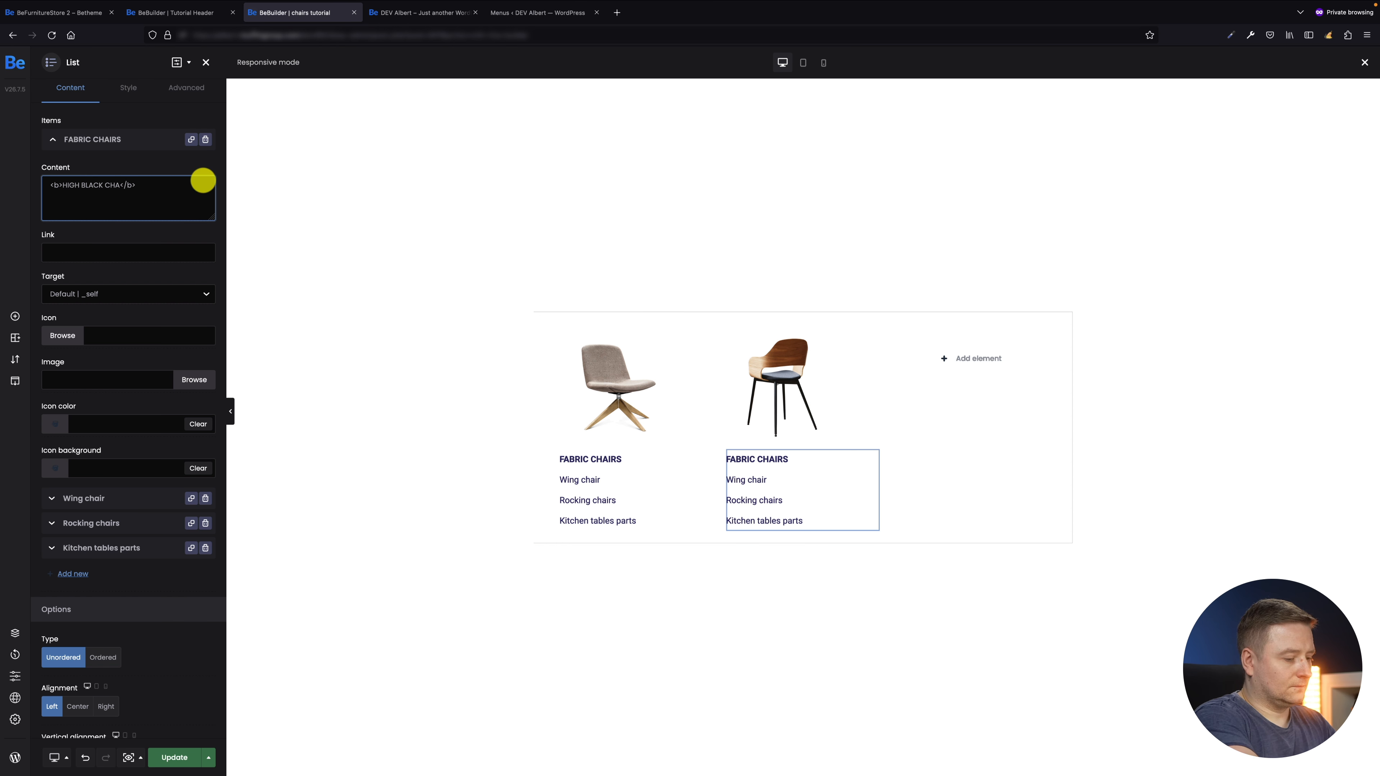
pyautogui.write('HIGH BACK')
pyautogui.click(84, 164)
pyautogui.write('Recliners')
pyautogui.click(92, 189)
pyautogui.write('Armchairs')
pyautogui.click(101, 214)
pyautogui.write('Rattan armchairs')
# Duplicate the second column's list and image, move both copies into the third column, and swap in a wooden chair picture
pyautogui.click(815, 459)
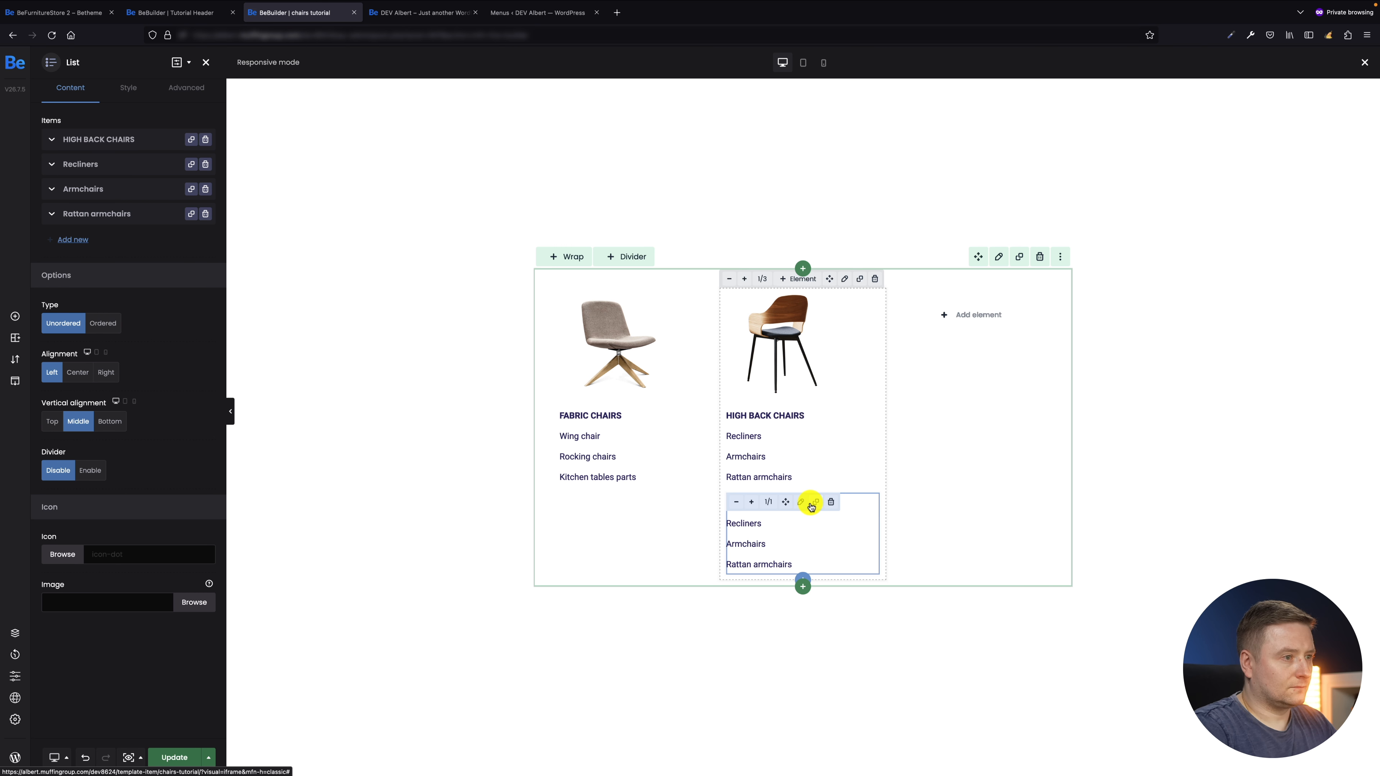
pyautogui.moveTo(786, 503); pyautogui.dragTo(972, 362)
pyautogui.click(819, 342)
pyautogui.moveTo(772, 342); pyautogui.dragTo(976, 341)
pyautogui.click(194, 137)
# Change the third column's list heading to "<b>KIDS CHAIRS</b>" and its second item to "Wing chairs"
pyautogui.click(968, 459)
pyautogui.click(100, 140)
pyautogui.write('KIDS')
pyautogui.click(99, 140)
pyautogui.click(91, 164)
pyautogui.write('Wing chairs')
# Set the third column's remaining list items to "Rocking chairs" and "Kids armchairs parts", and update the template
pyautogui.click(91, 189)
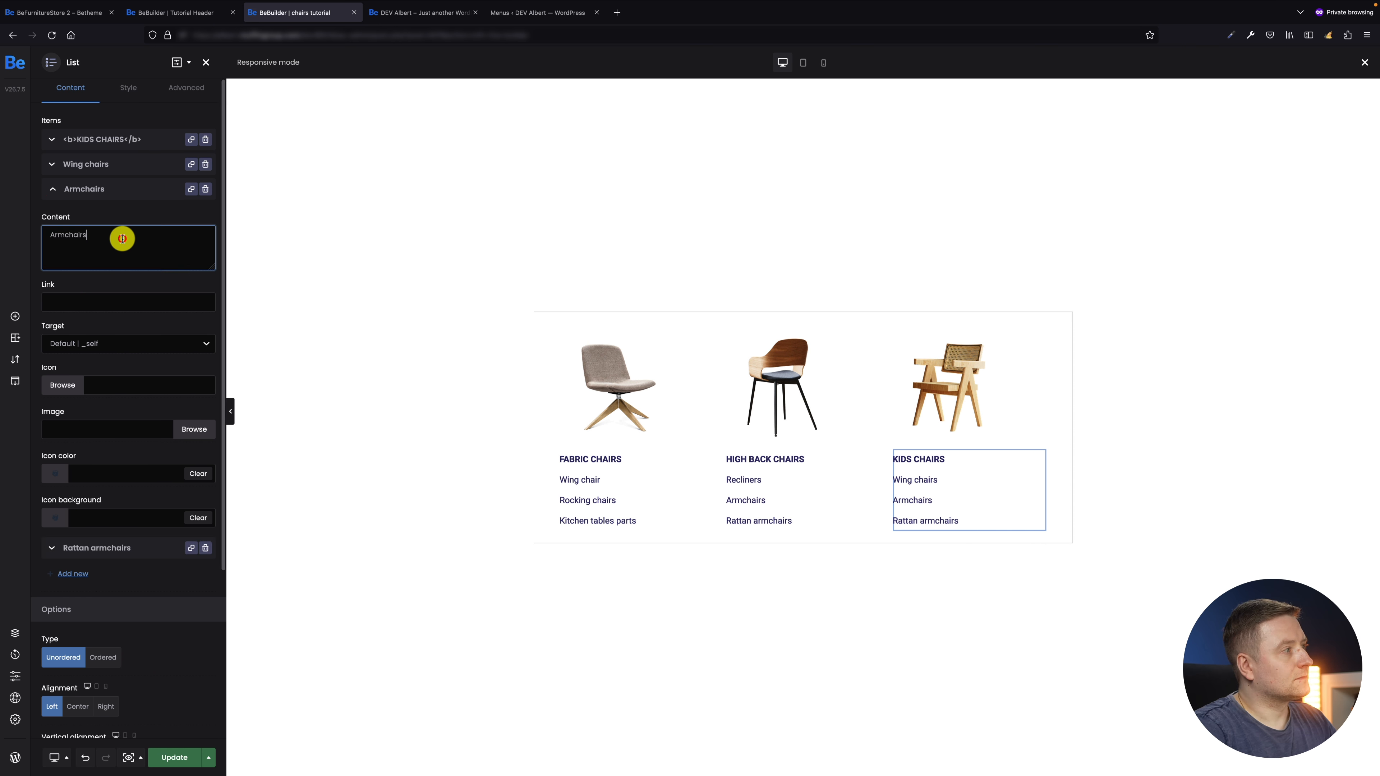
pyautogui.write('Rocking chairs')
pyautogui.click(97, 213)
pyautogui.write('Kids armchairs parts')
pyautogui.click(174, 757)
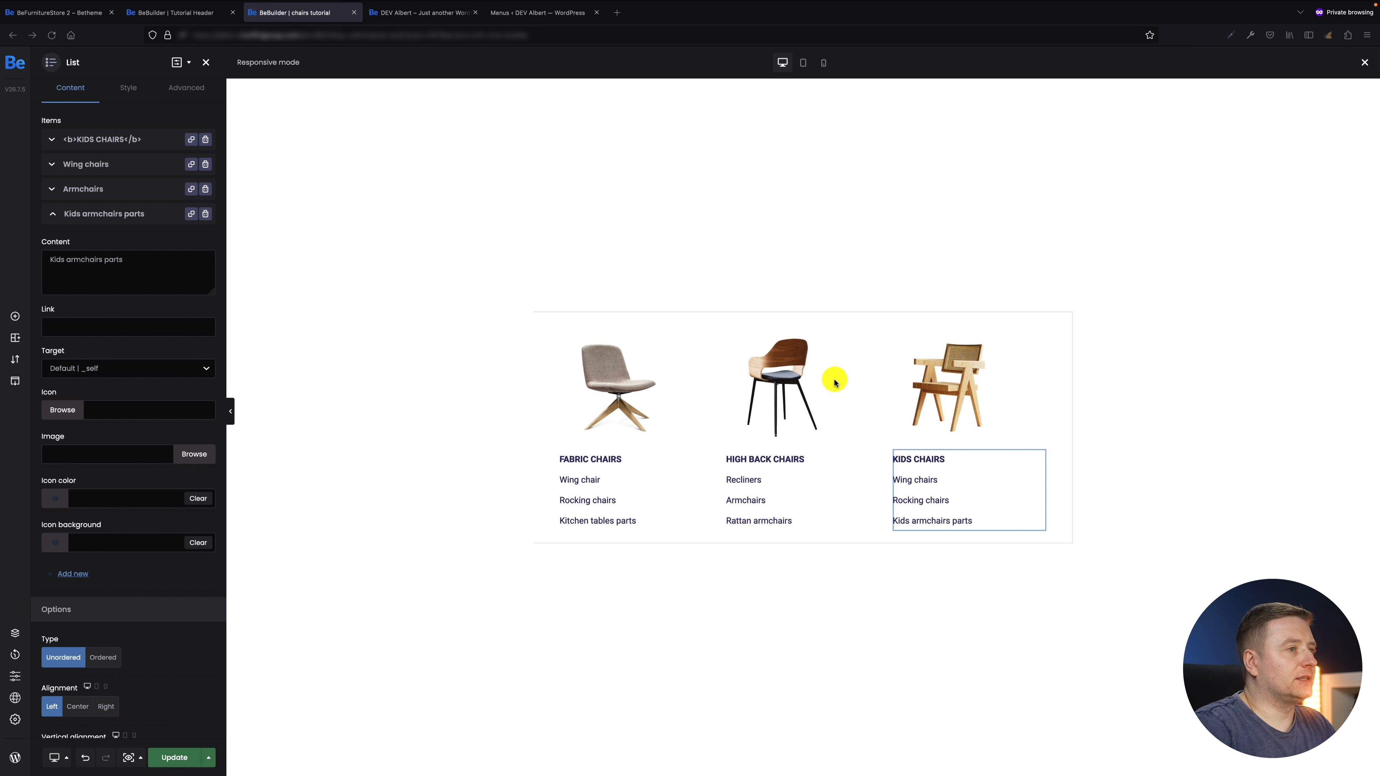
# Examine the column layout and dividers of the Chairs mega menu on the BeFurniture demo store
pyautogui.click(641, 395)
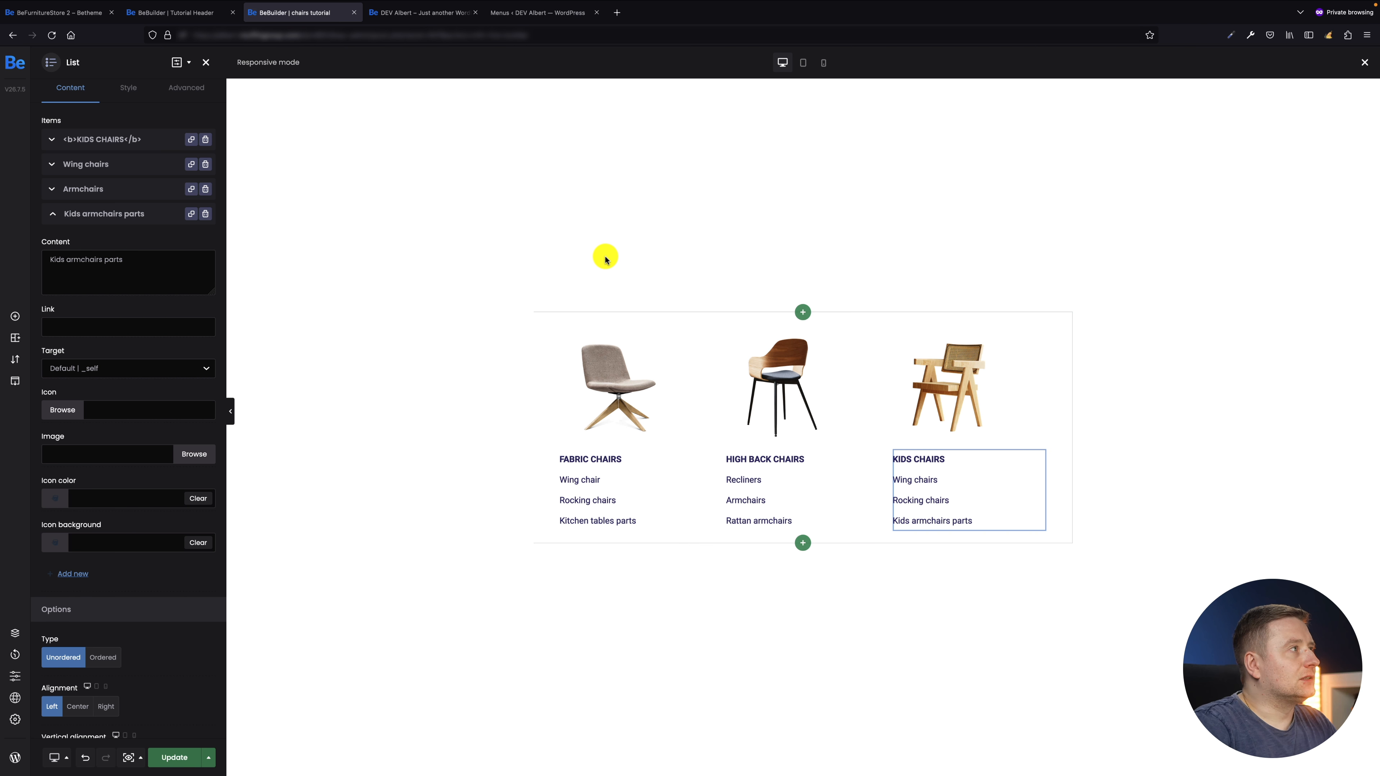
pyautogui.click(180, 15)
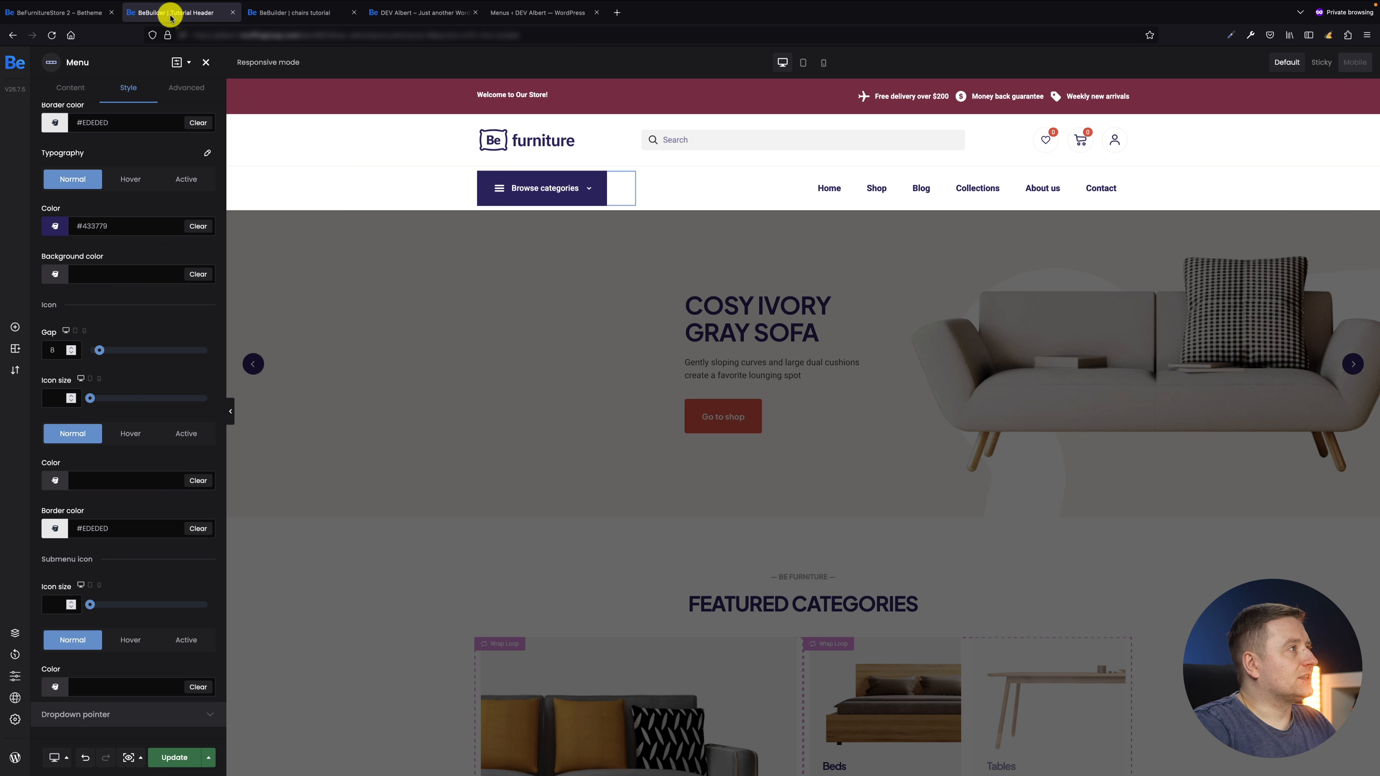
pyautogui.click(38, 12)
pyautogui.moveTo(457, 204)
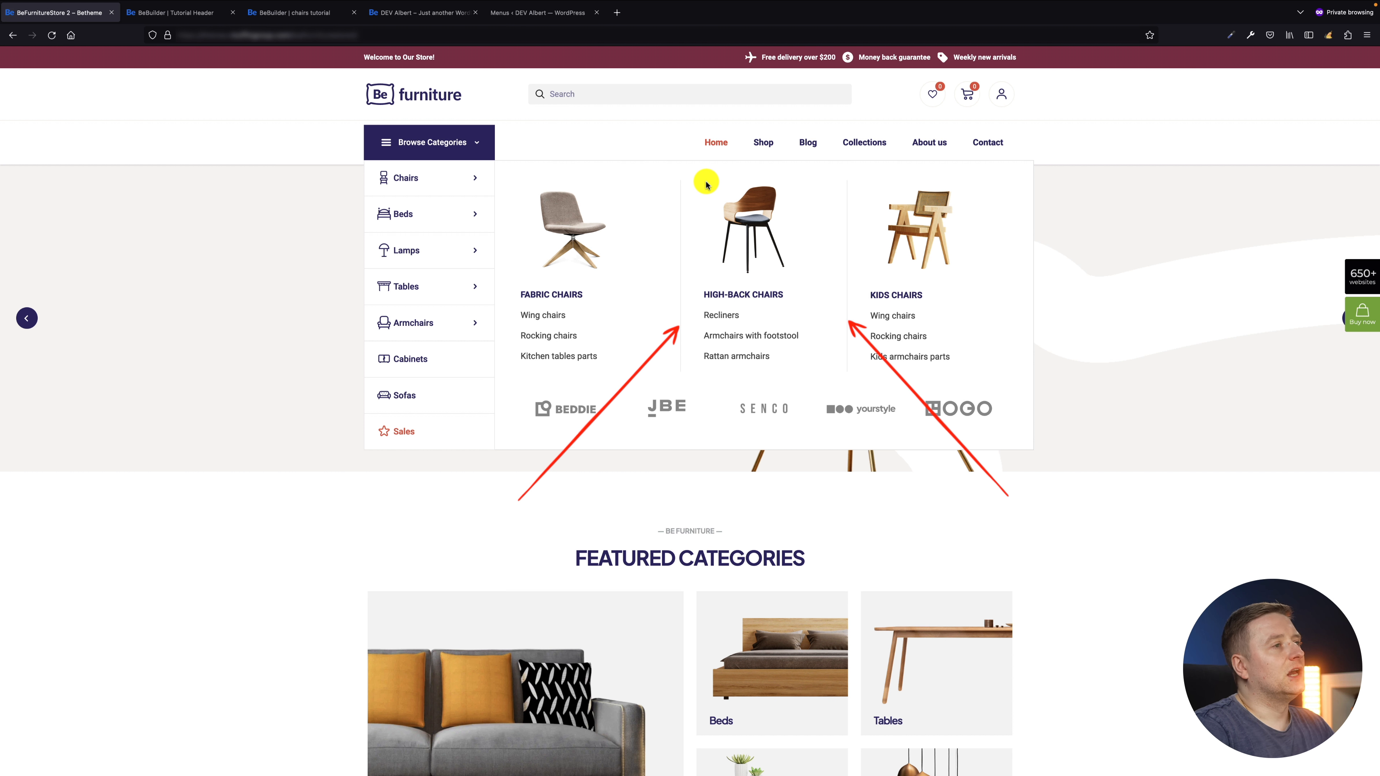
pyautogui.click(529, 12)
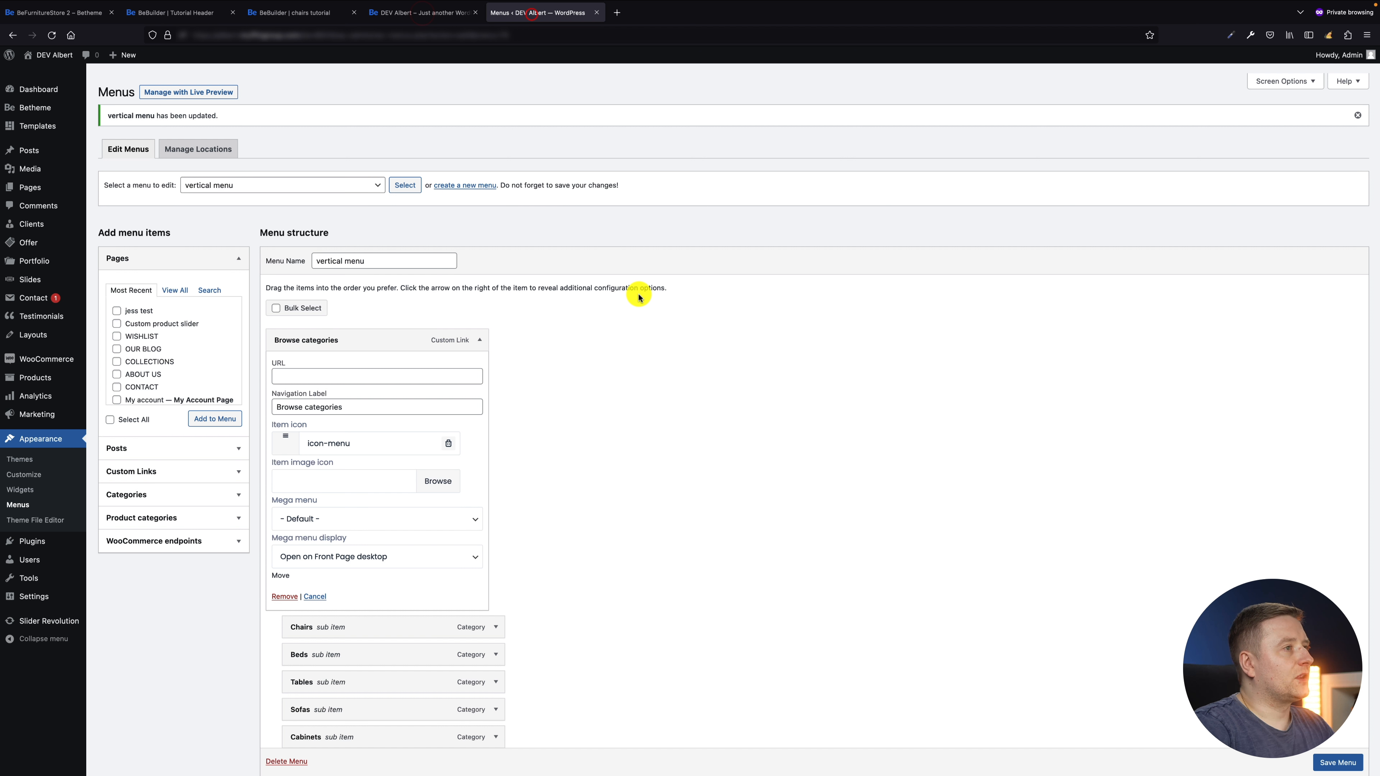
# Return to the chairs tutorial template and set the first column wrap's border style to Solid
pyautogui.click(311, 16)
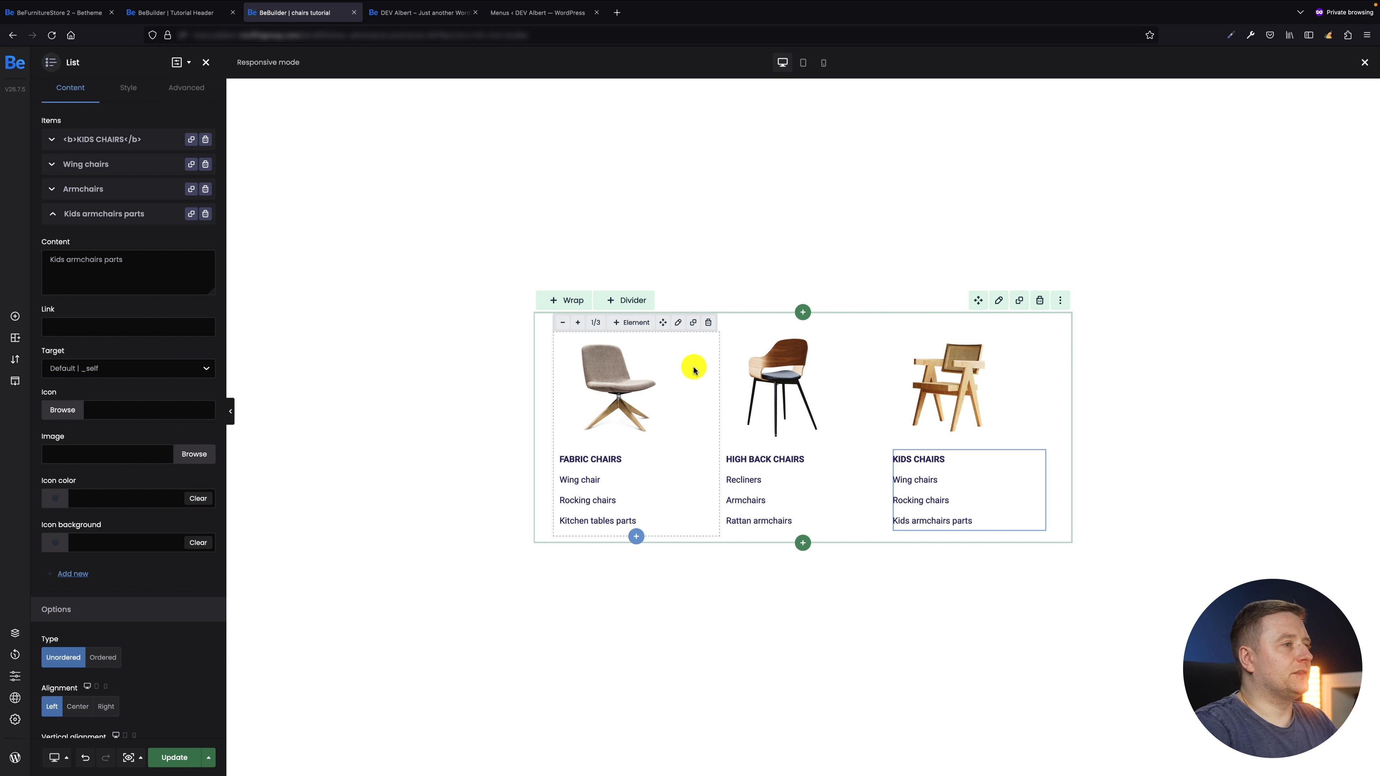
pyautogui.click(681, 324)
pyautogui.click(125, 90)
pyautogui.click(98, 309)
pyautogui.click(103, 358)
pyautogui.click(105, 366)
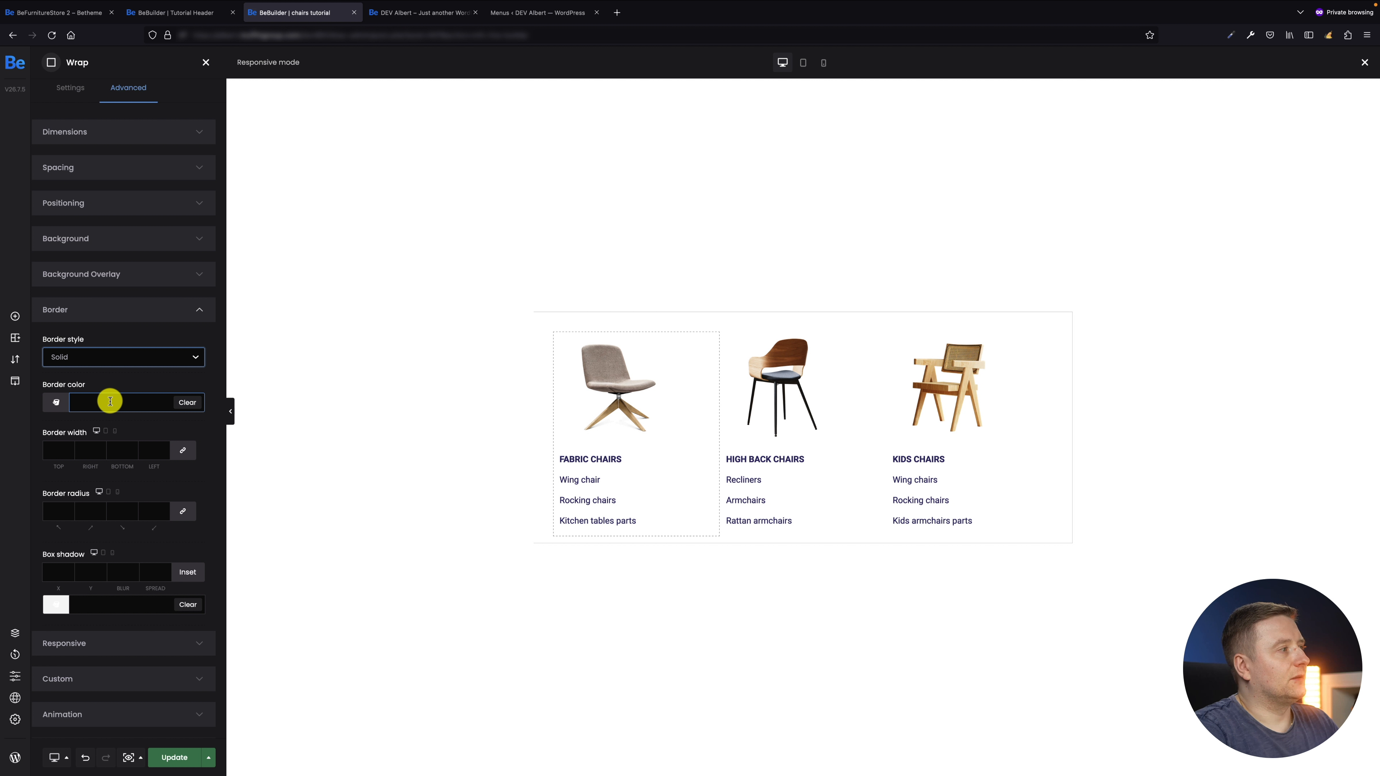
# Give the first column wrap a #EDEDED border color with a 1px width on the right edge only
pyautogui.click(110, 401)
pyautogui.write('#EDEDED')
pyautogui.click(111, 386)
pyautogui.click(89, 450)
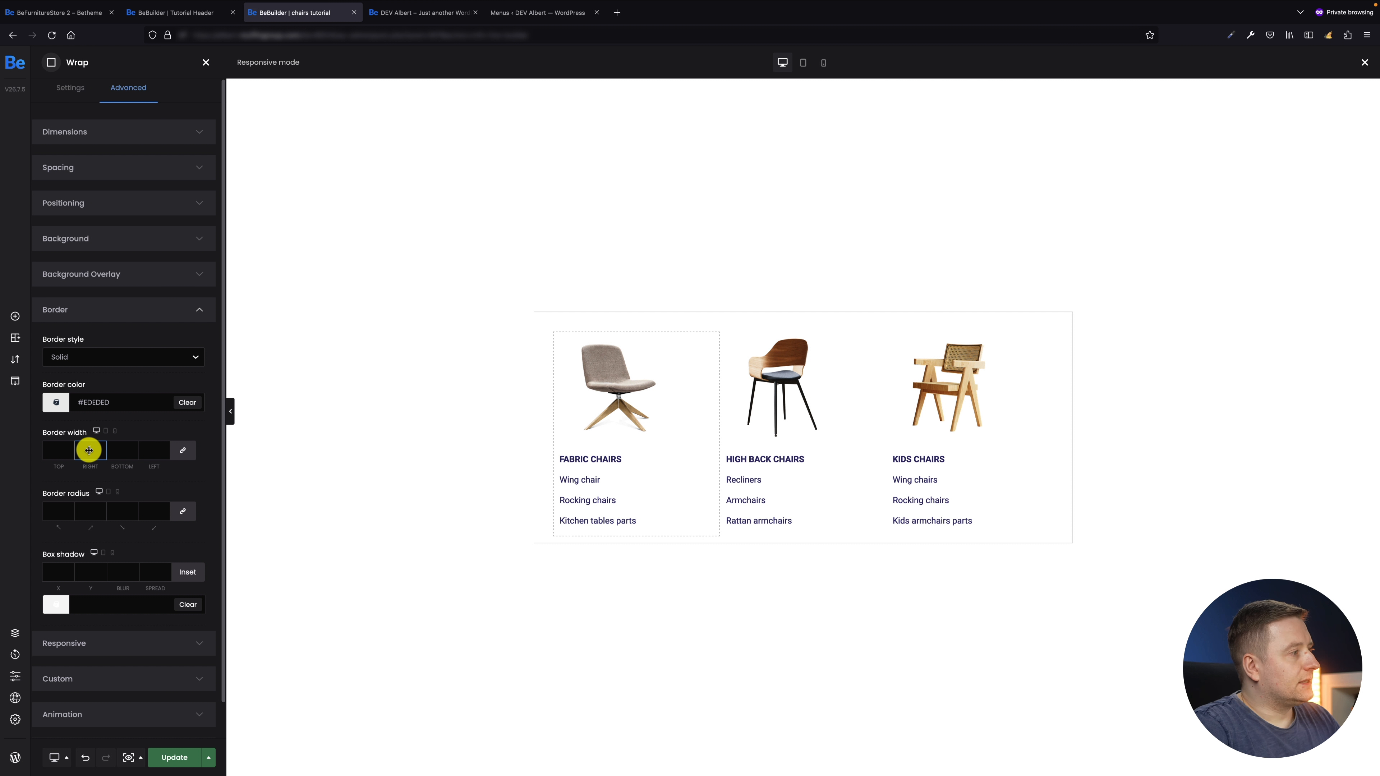
pyautogui.click(106, 452)
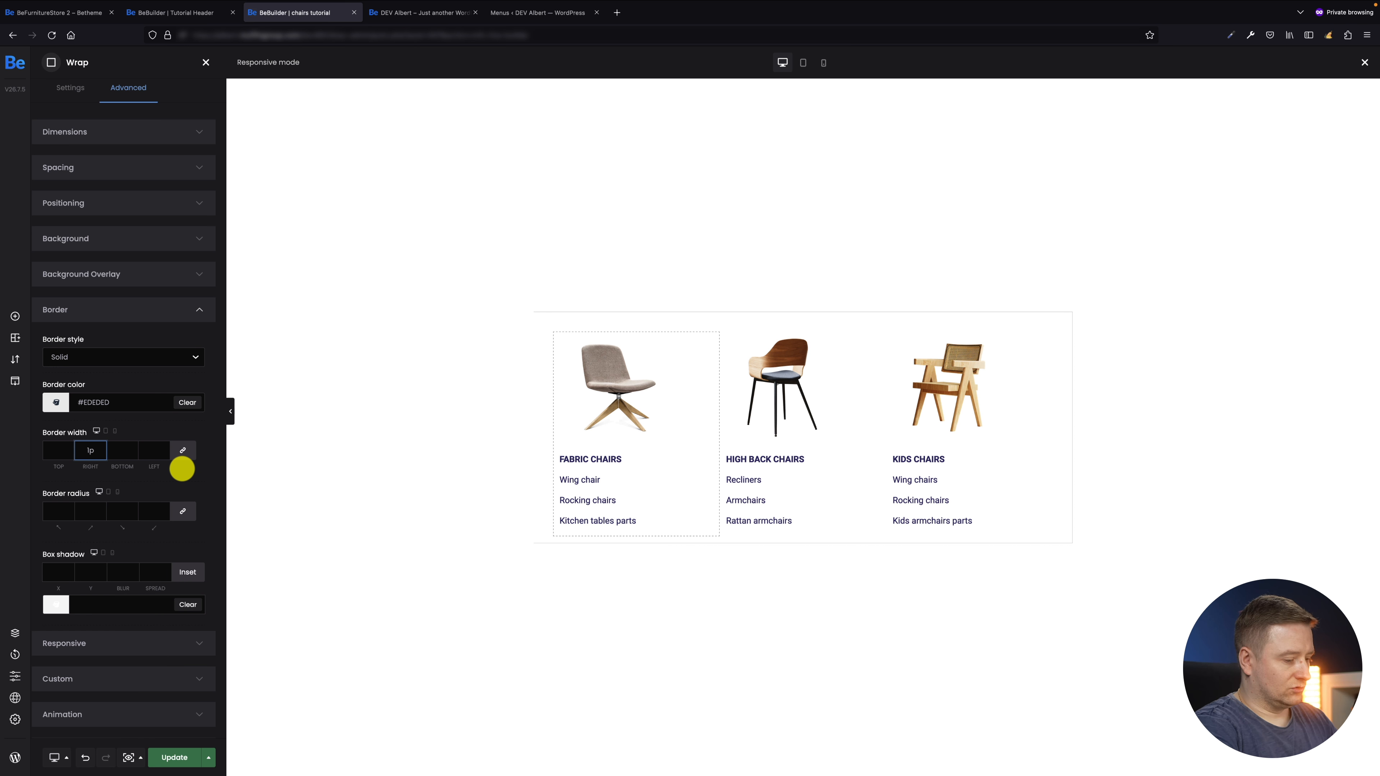
pyautogui.click(212, 447)
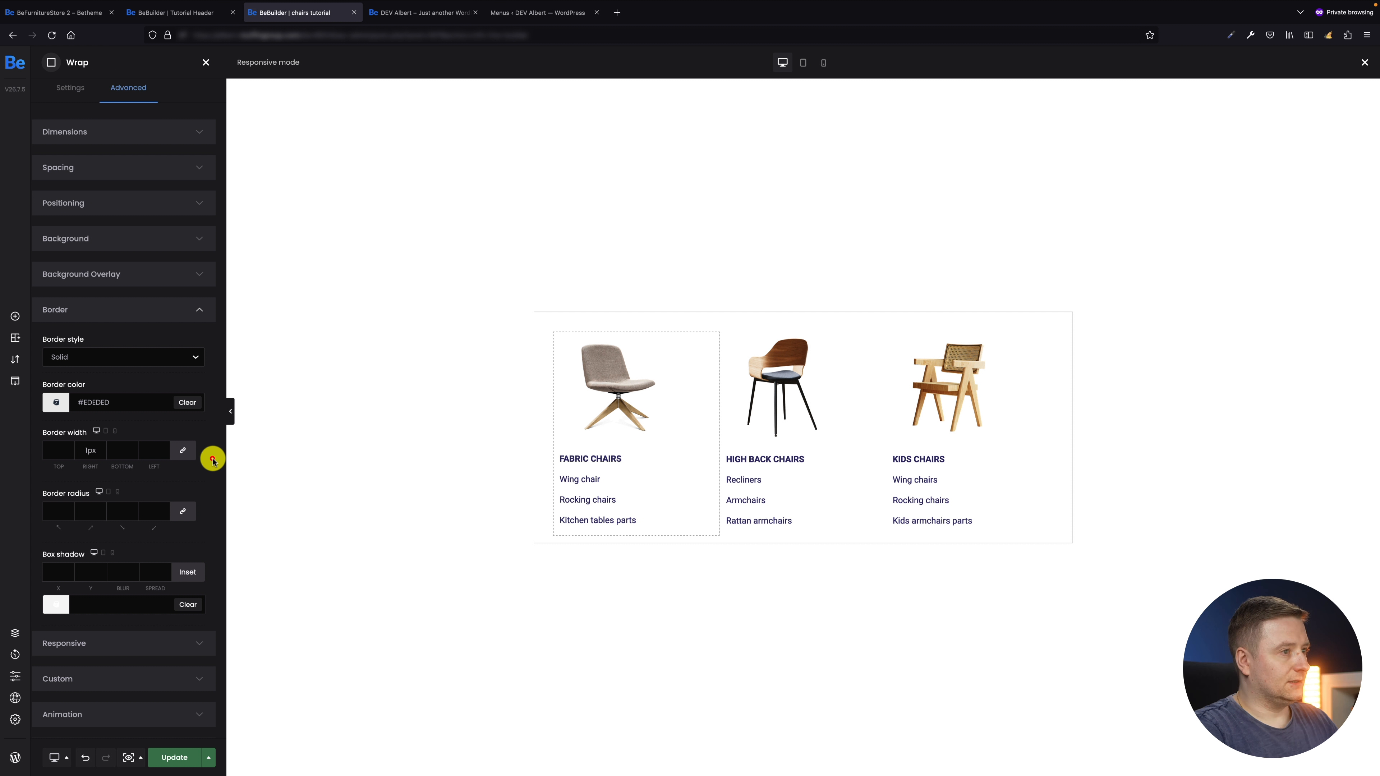
pyautogui.click(212, 459)
# Open the border settings of the second column wrap (High Back Chairs) and set its border style to Solid
pyautogui.click(1010, 322)
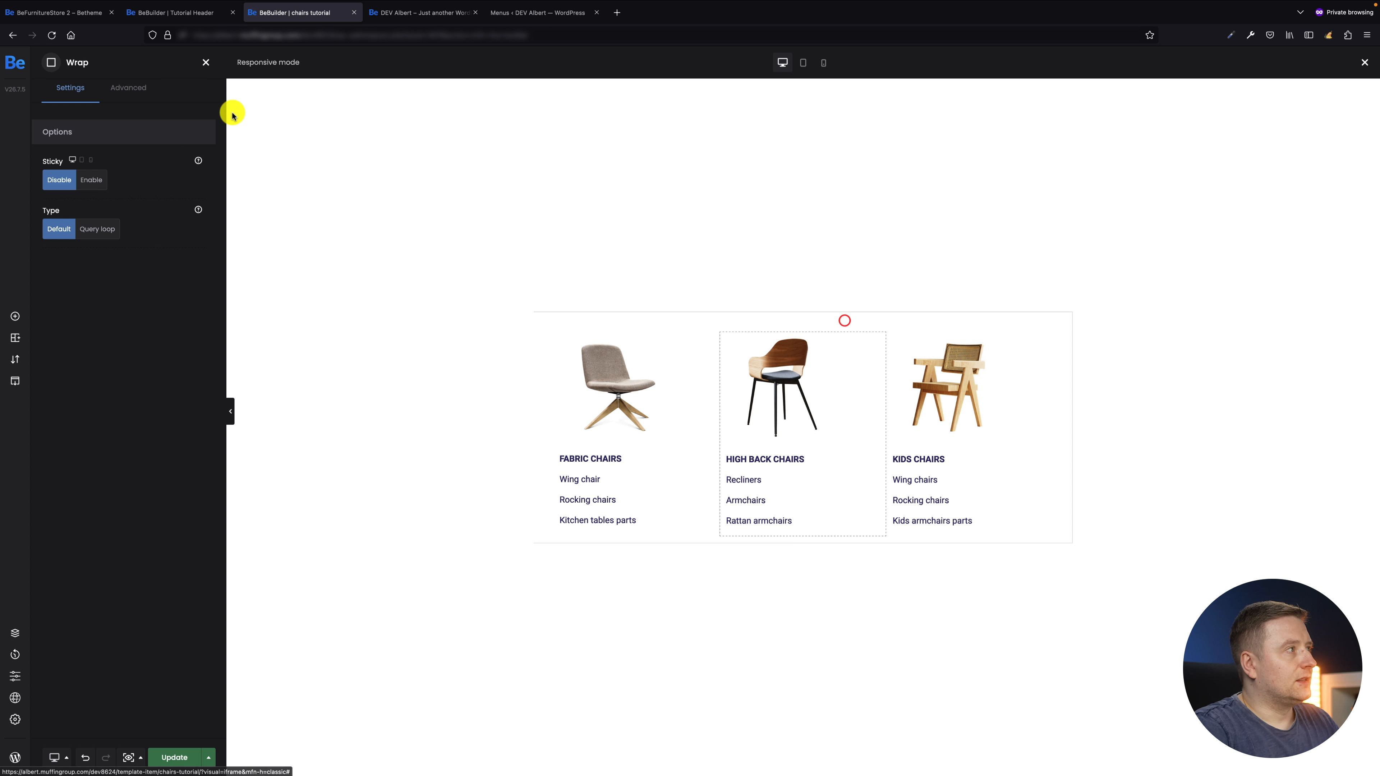
pyautogui.click(131, 88)
pyautogui.click(106, 237)
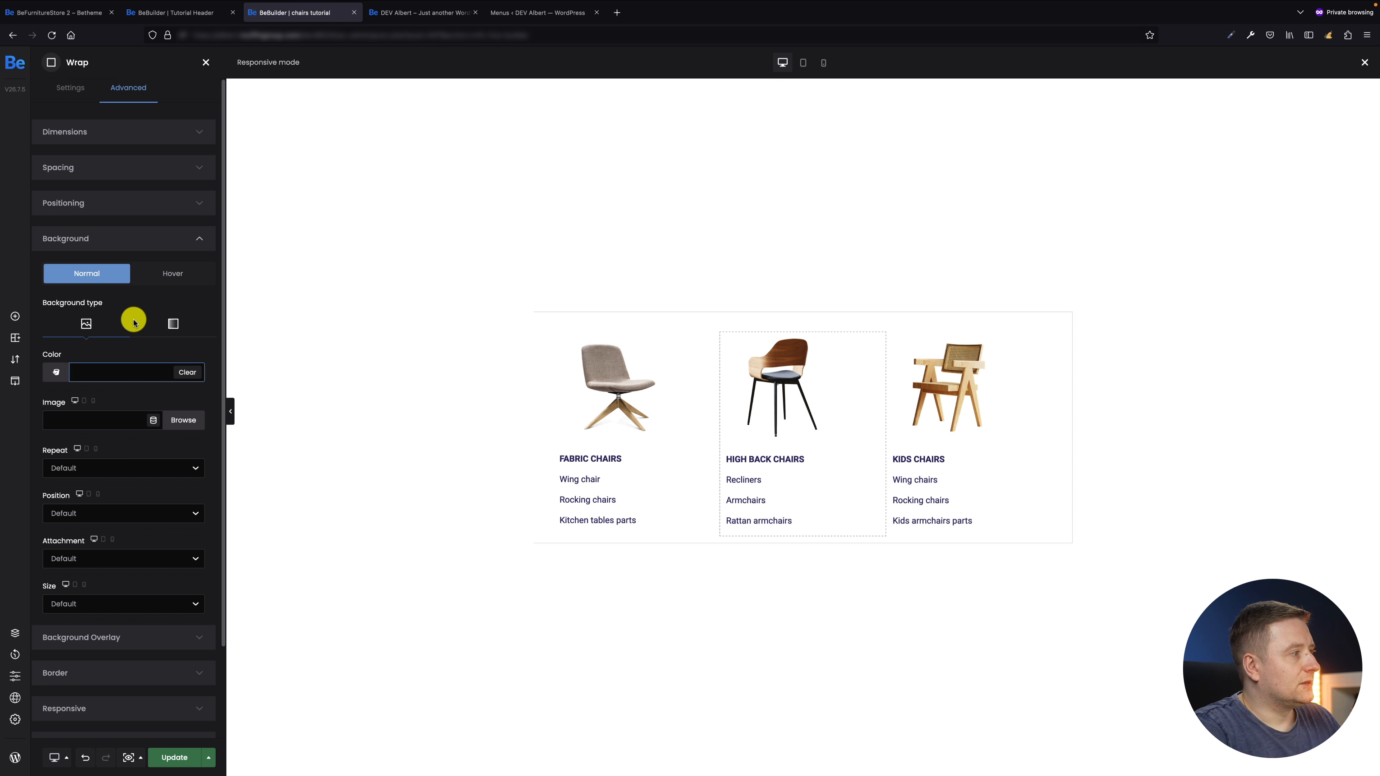
pyautogui.click(137, 668)
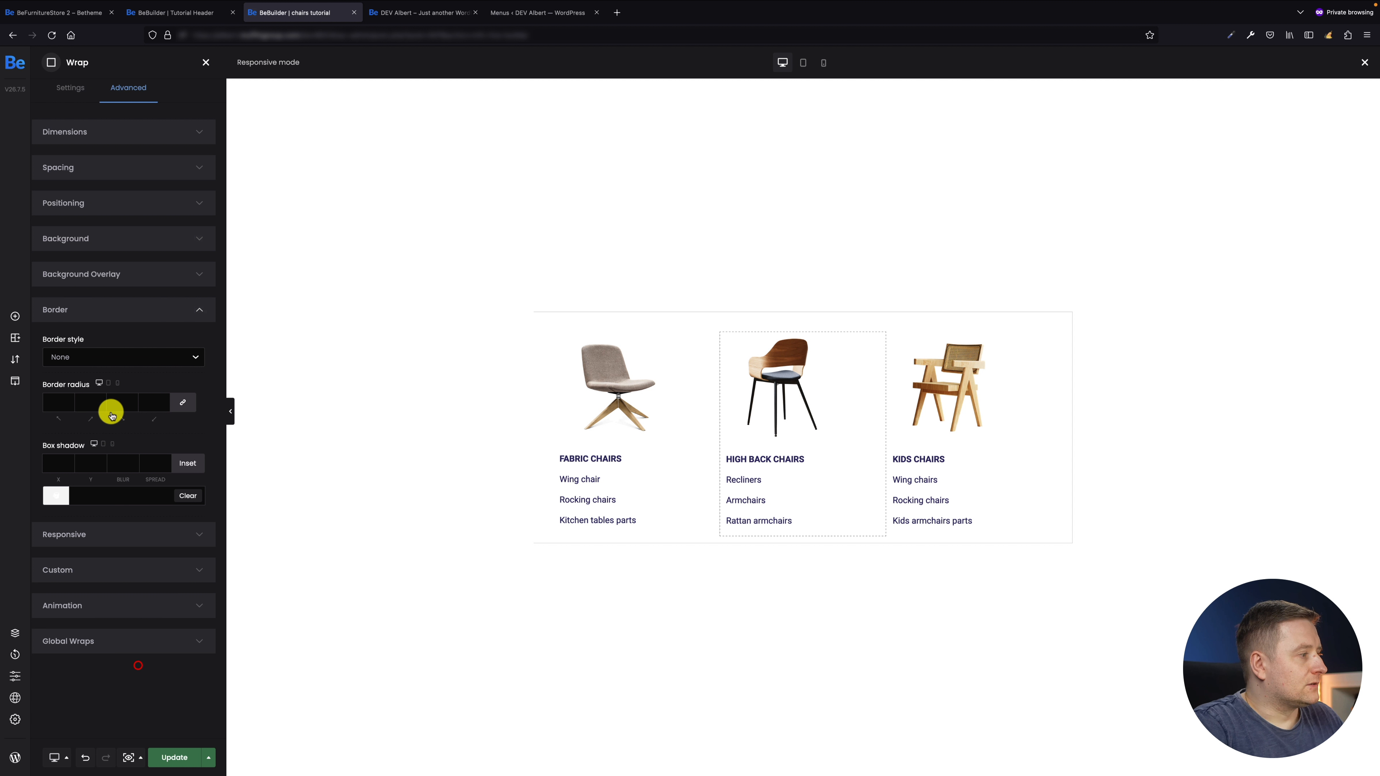
pyautogui.click(95, 358)
pyautogui.click(90, 365)
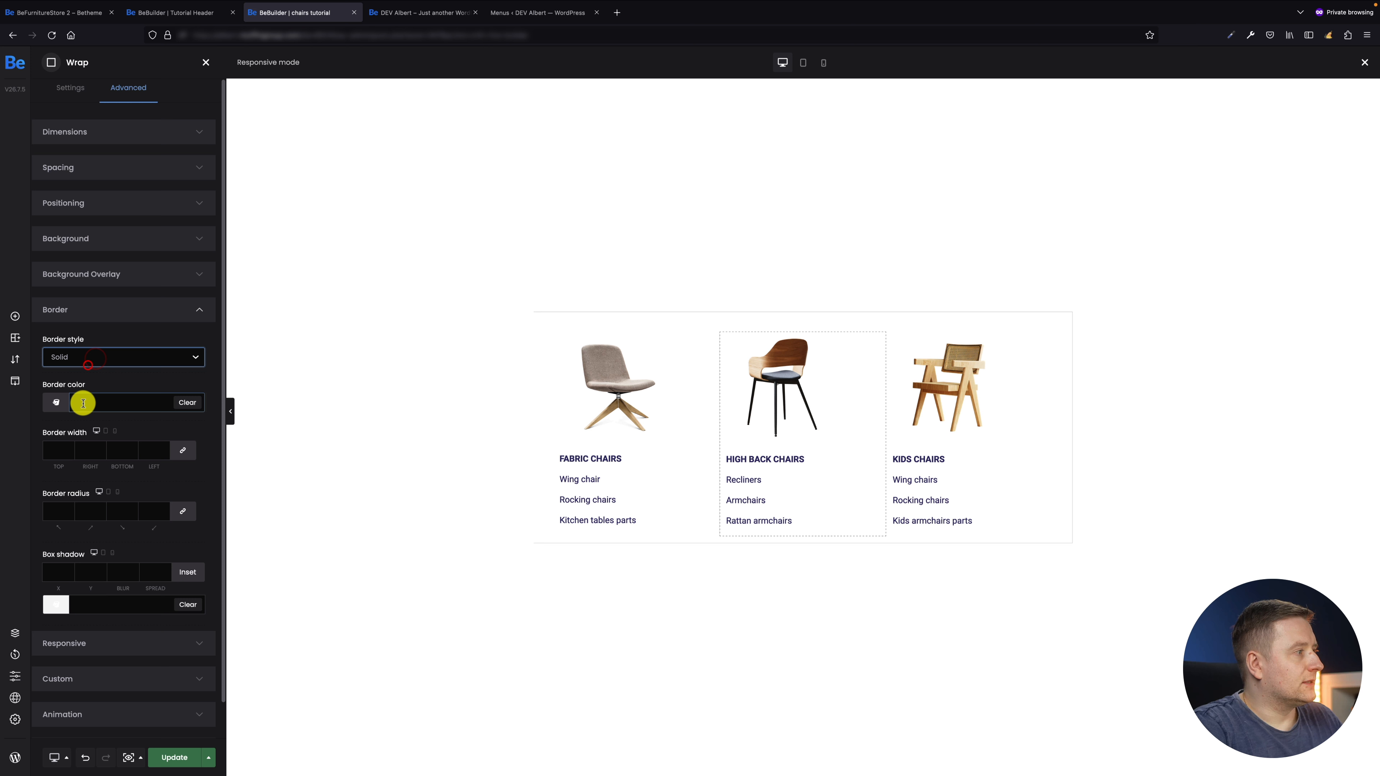
# Give the second column wrap a 1px border width on the right edge only, with #EDEDED as the border color
pyautogui.click(97, 452)
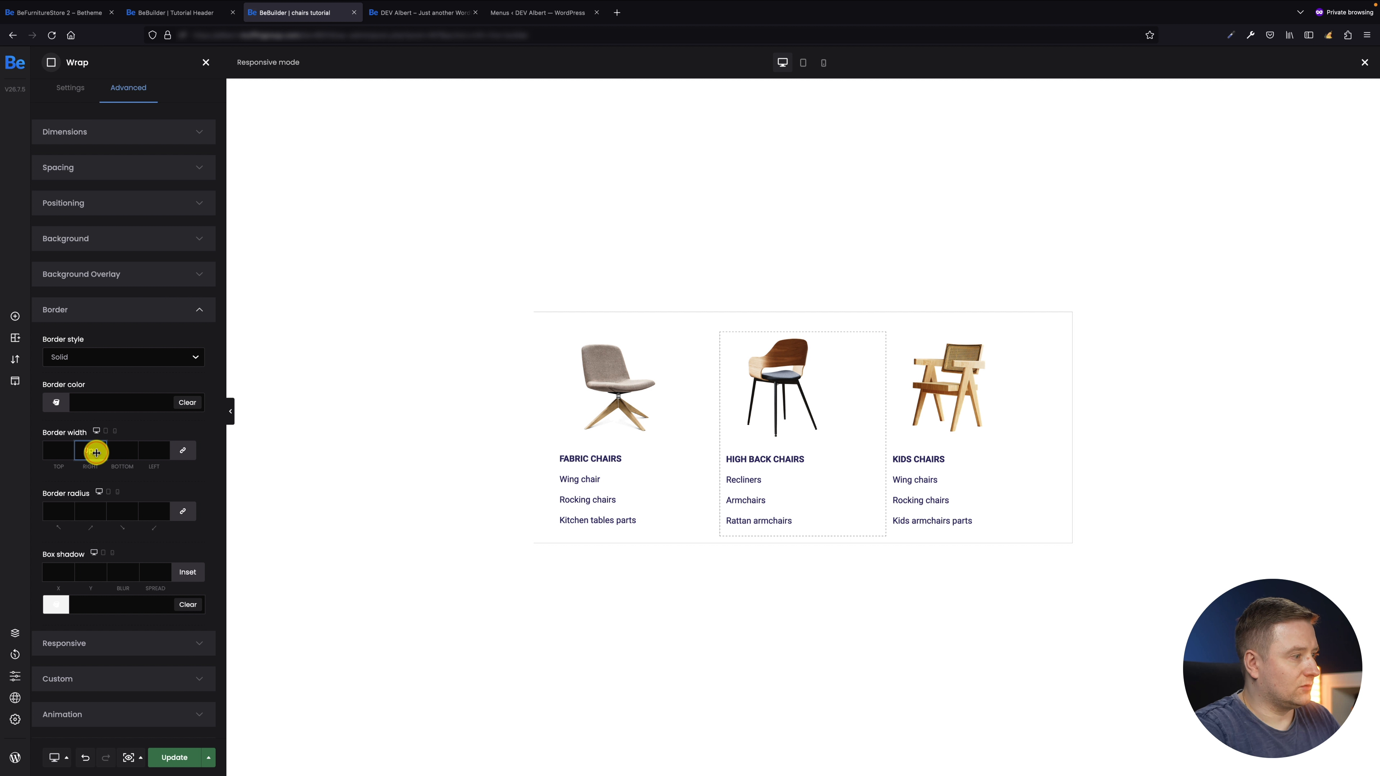
pyautogui.write('1px')
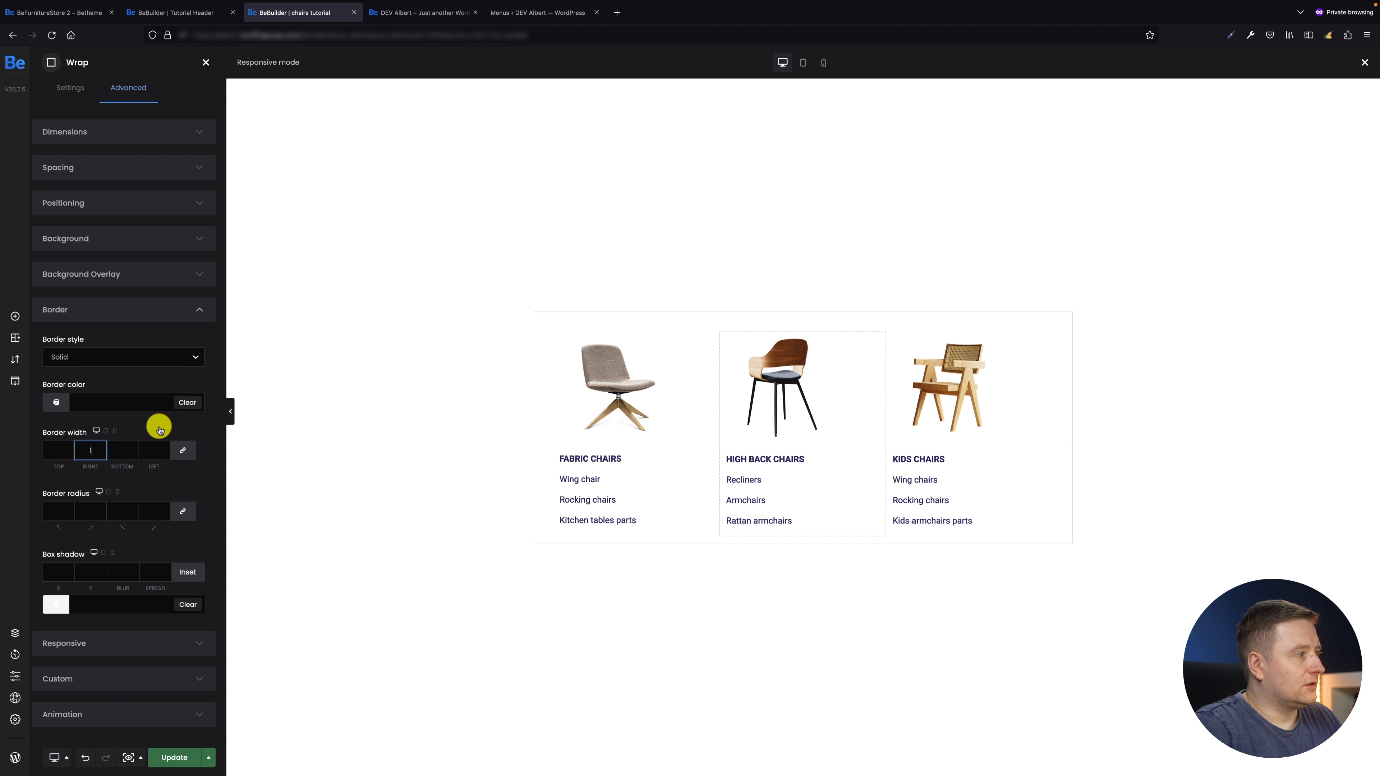
pyautogui.click(155, 411)
pyautogui.write('#EDEDED')
pyautogui.click(124, 380)
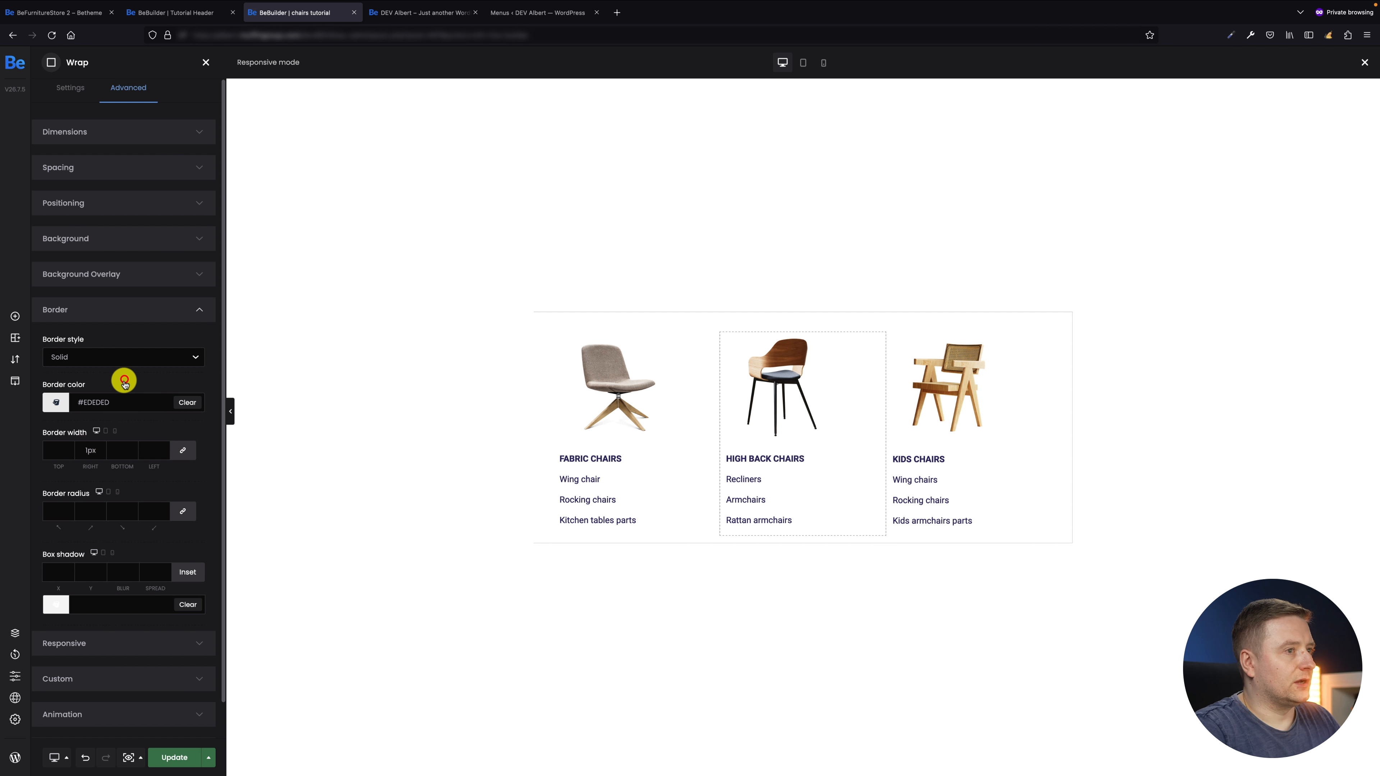
pyautogui.click(1062, 458)
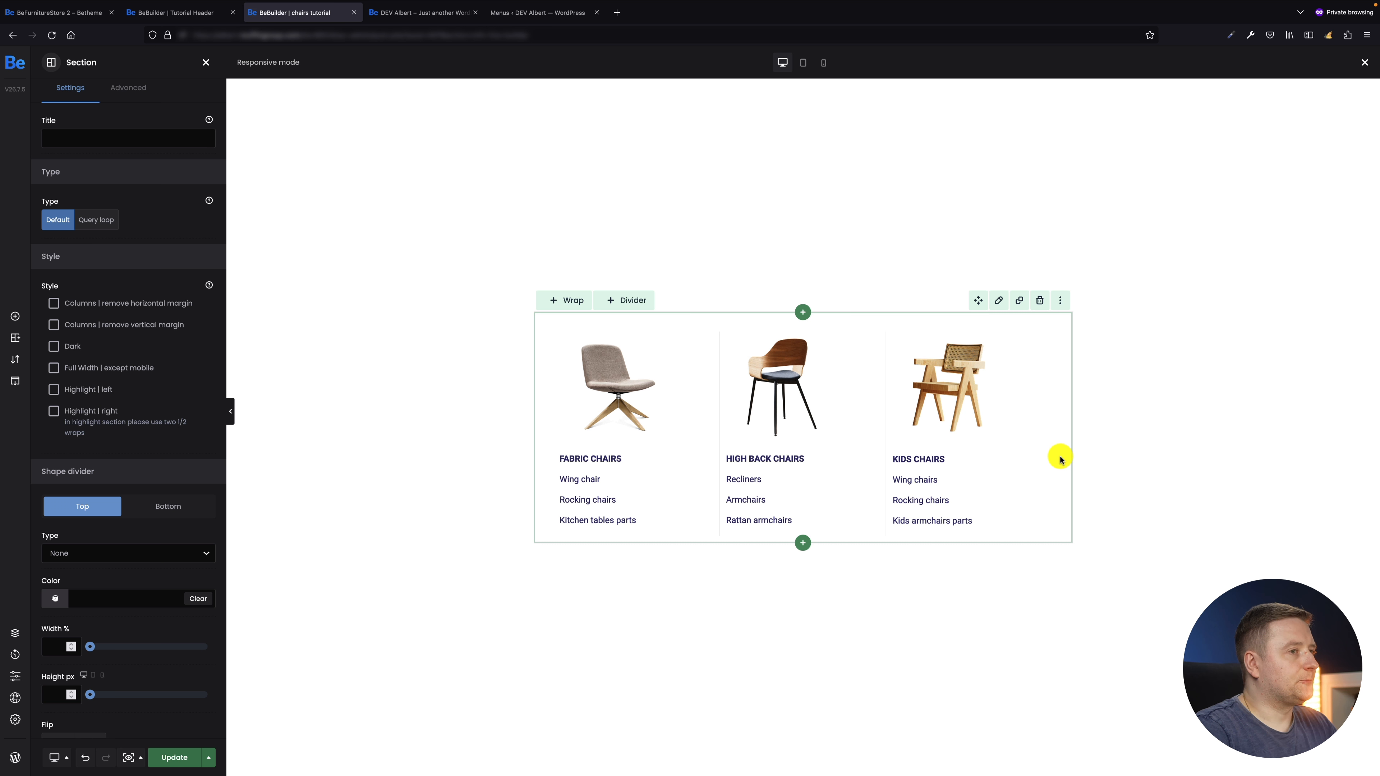
# Check the Chairs mega menu on the BeFurniture demo store and add a new wrap below the three columns of the chairs tutorial template
pyautogui.click(22, 13)
pyautogui.moveTo(422, 183)
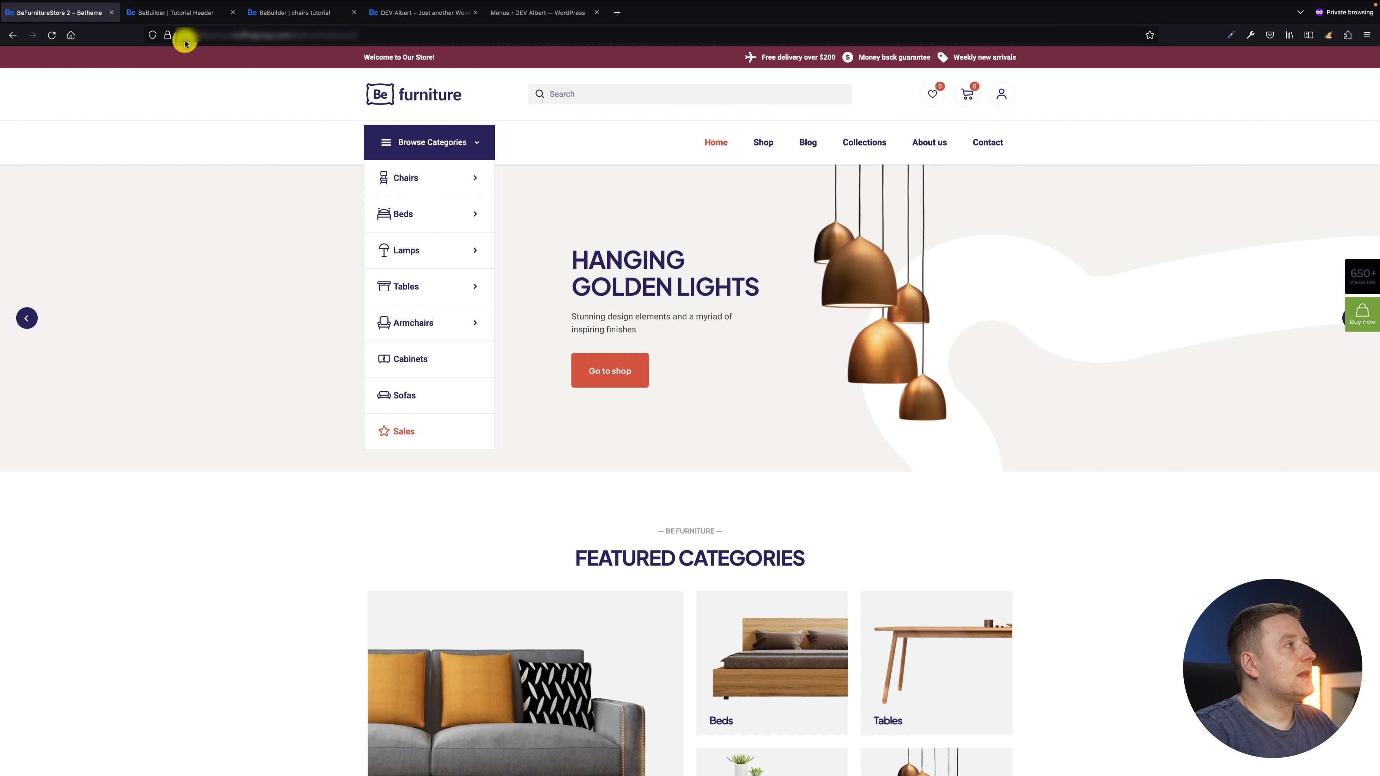
pyautogui.click(179, 12)
pyautogui.click(277, 12)
pyautogui.click(567, 300)
pyautogui.click(758, 534)
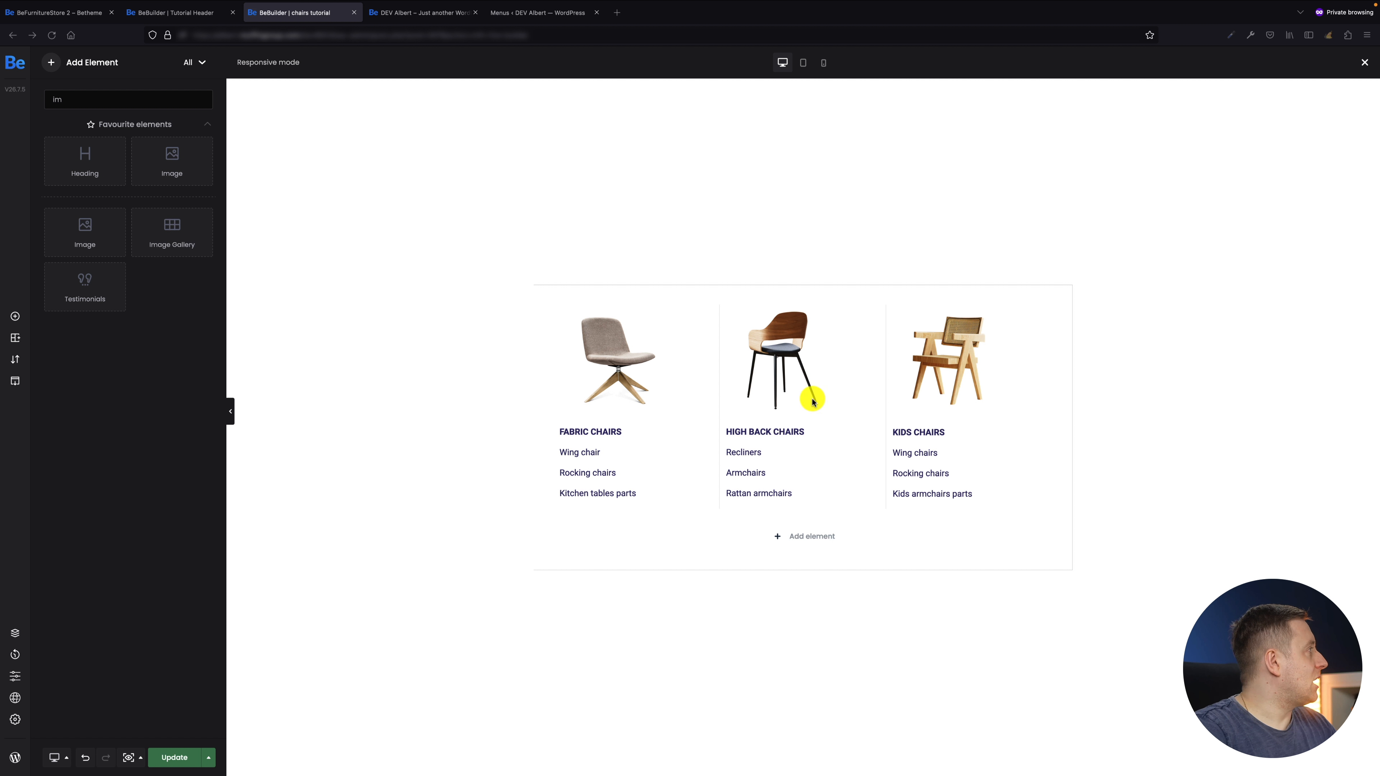
# Find the Clients element by searching "clie" and place it in the empty wrap below the three columns
pyautogui.click(885, 554)
pyautogui.click(795, 535)
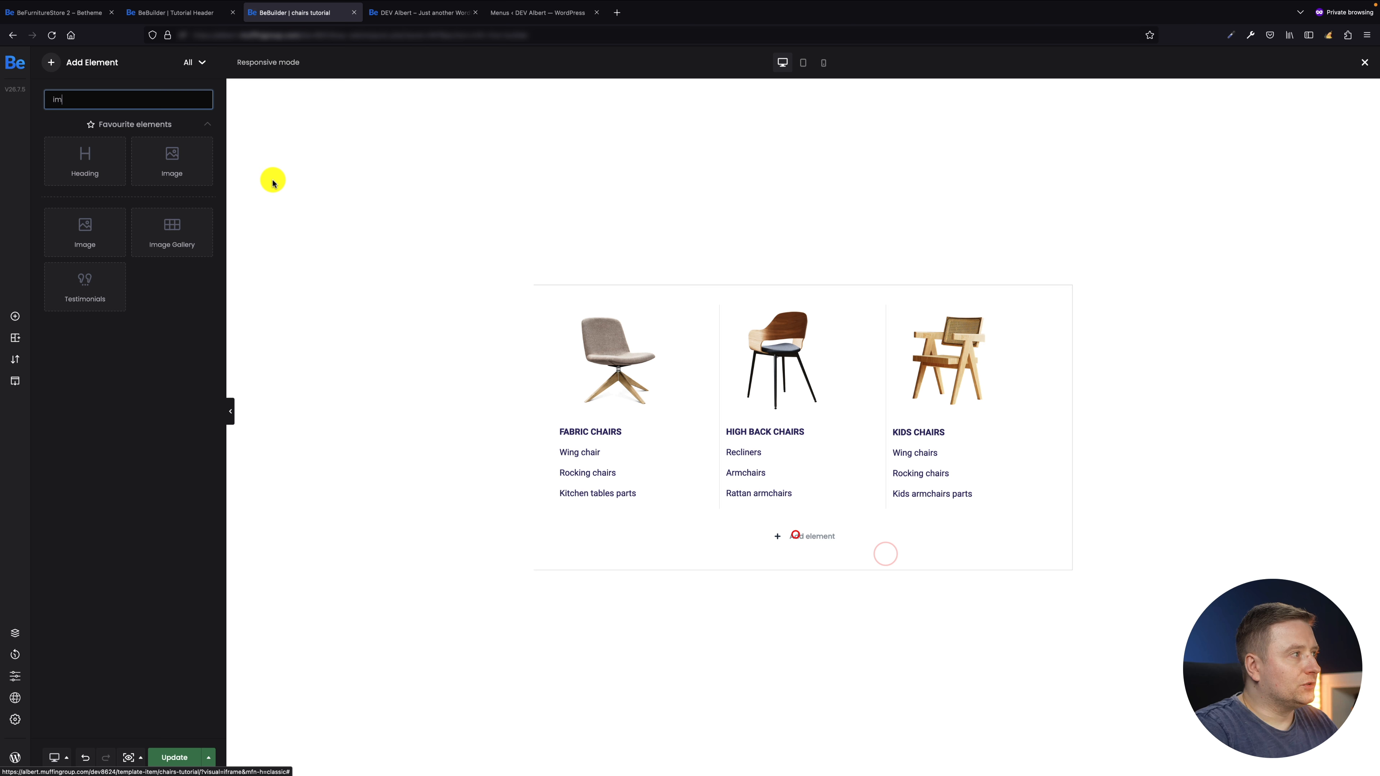
pyautogui.click(107, 100)
pyautogui.press('BackSpace')
pyautogui.press('BackSpace')
pyautogui.write('clie')
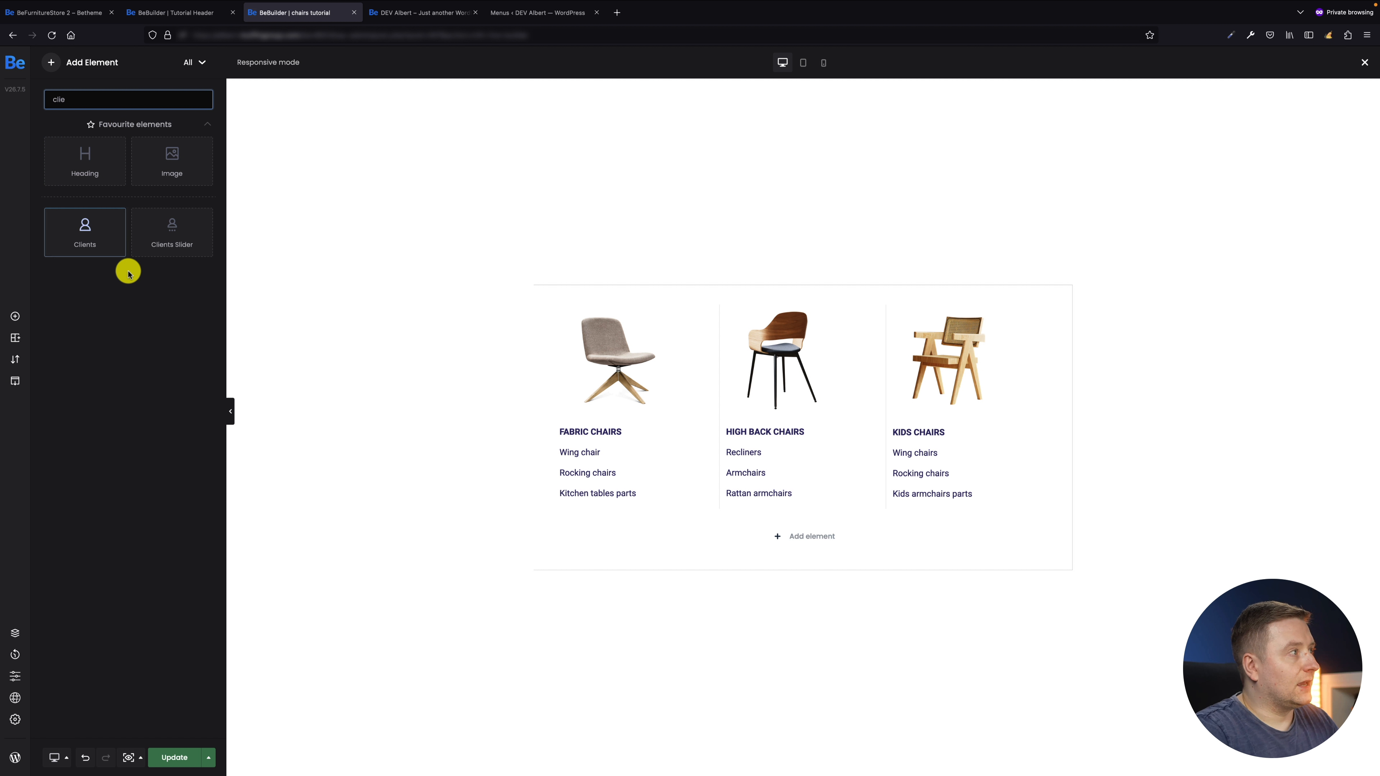
pyautogui.moveTo(72, 233); pyautogui.dragTo(772, 530)
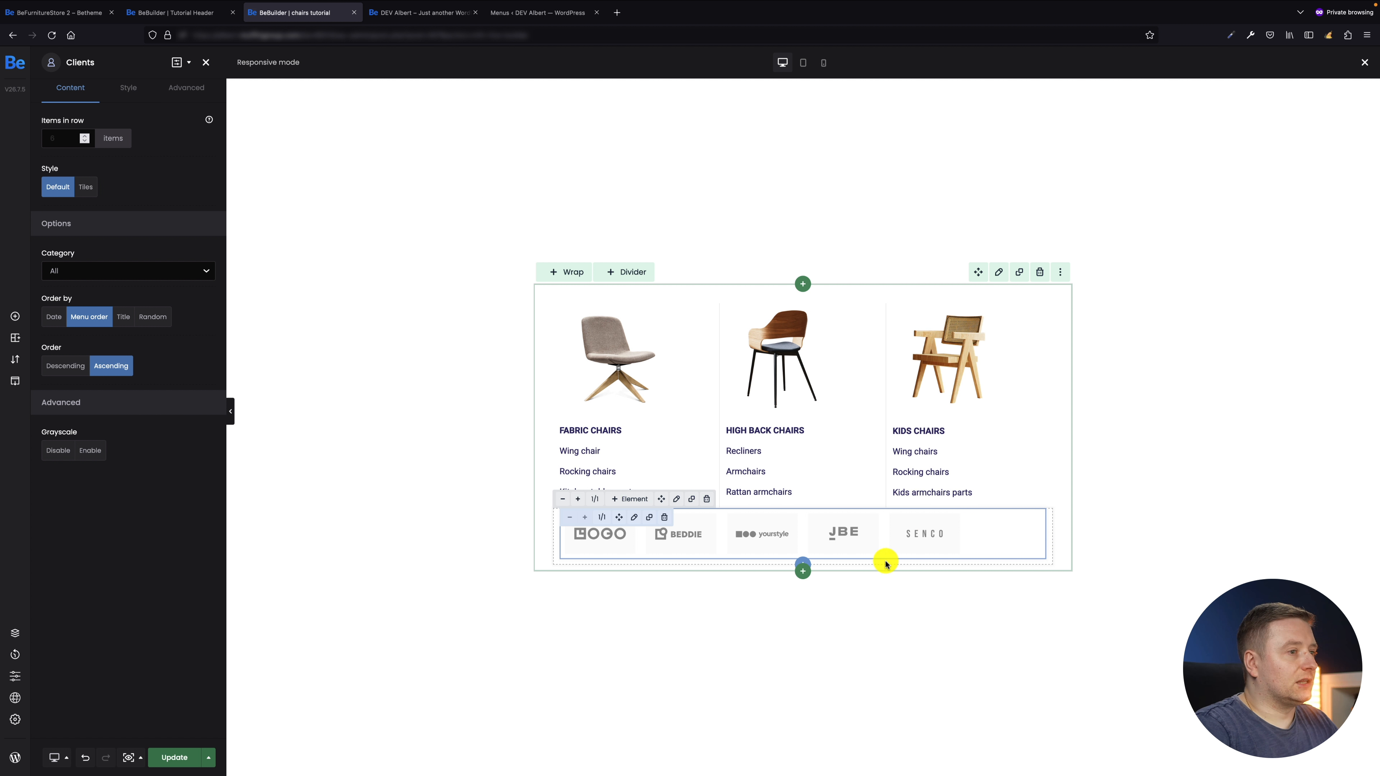
# Set the Clients element to 5 items in a row ordered by Random, and update the template
pyautogui.click(62, 139)
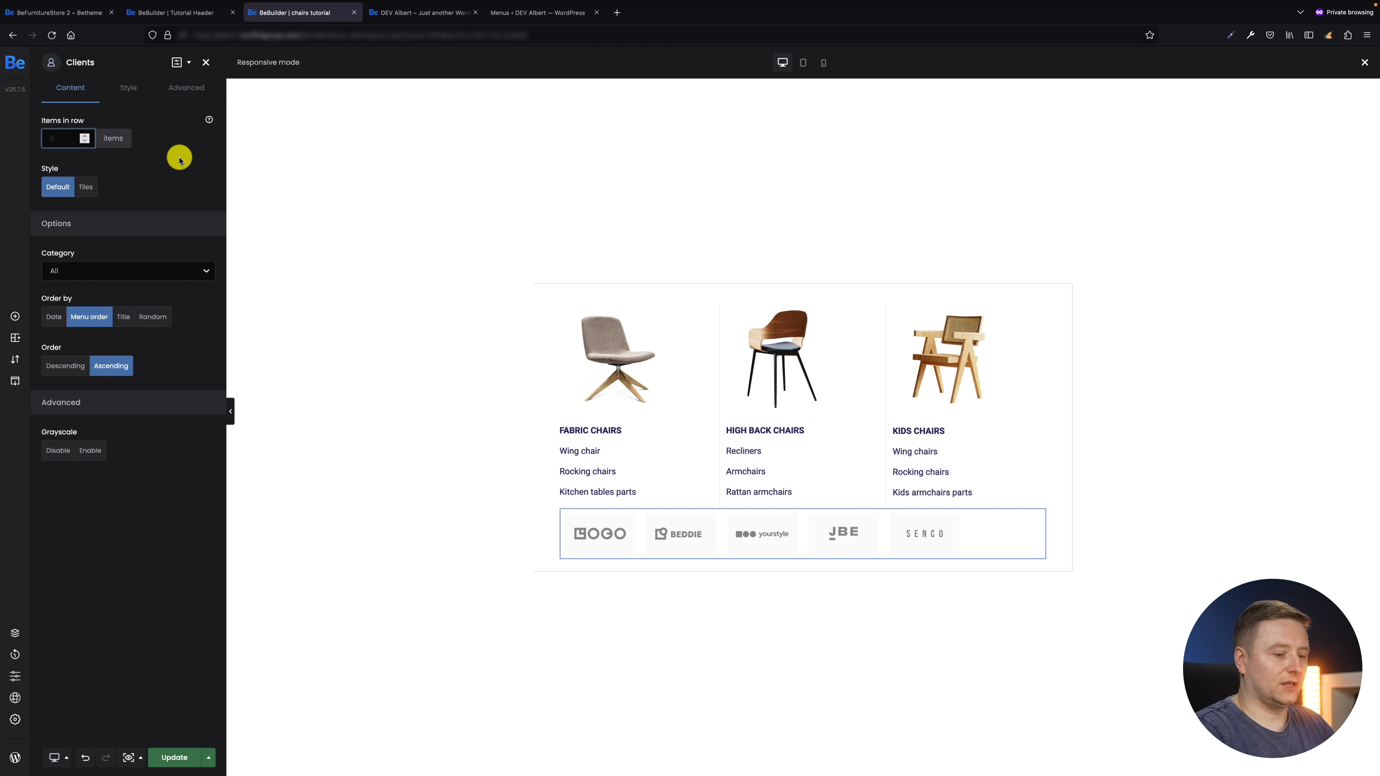
pyautogui.write('5')
pyautogui.click(187, 157)
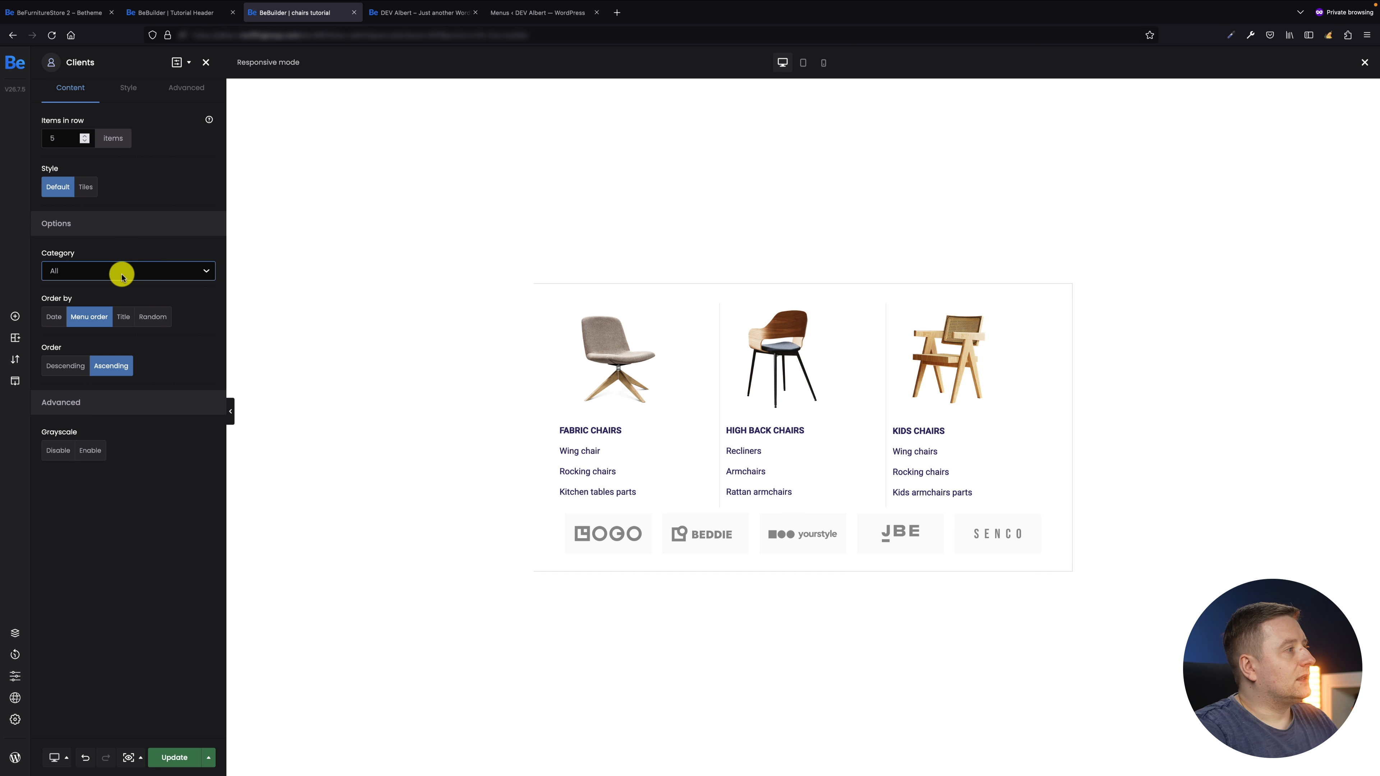
pyautogui.click(153, 317)
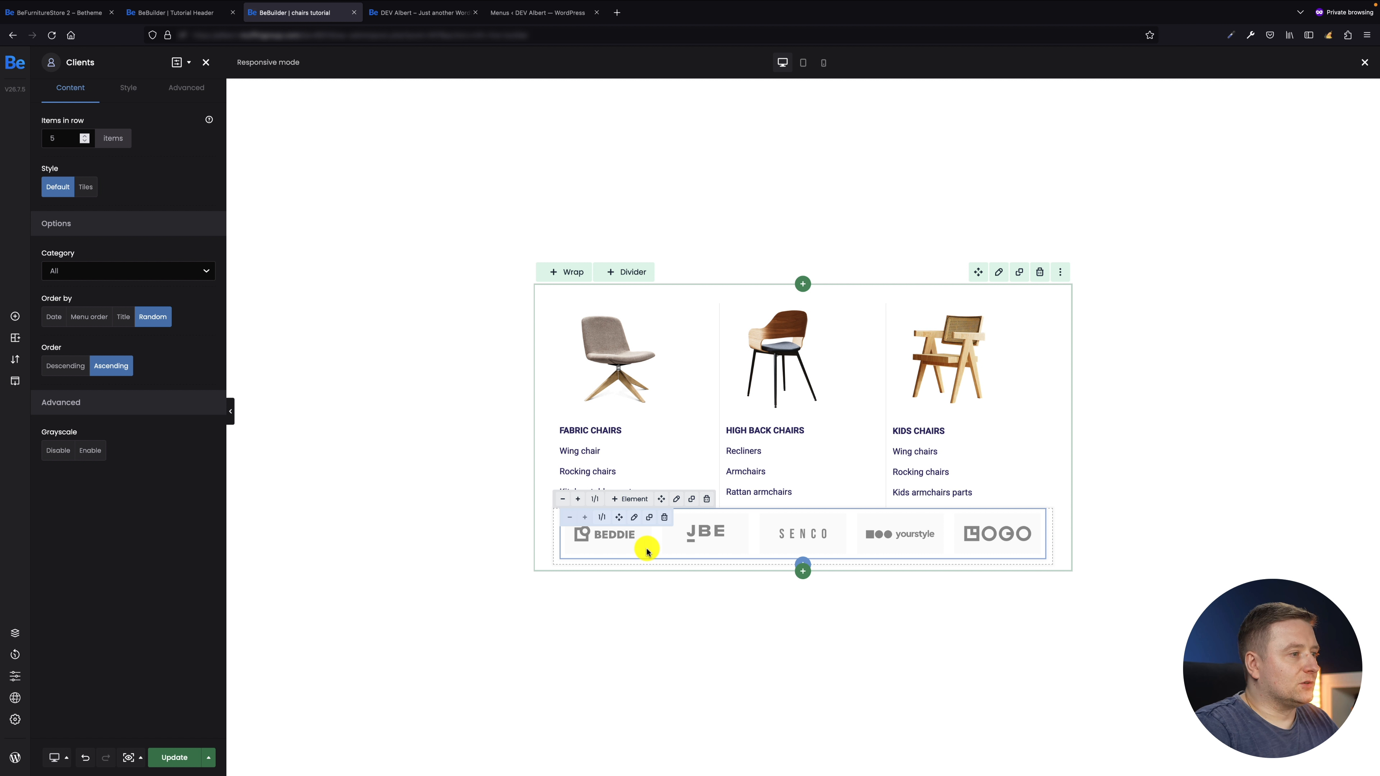
pyautogui.click(166, 758)
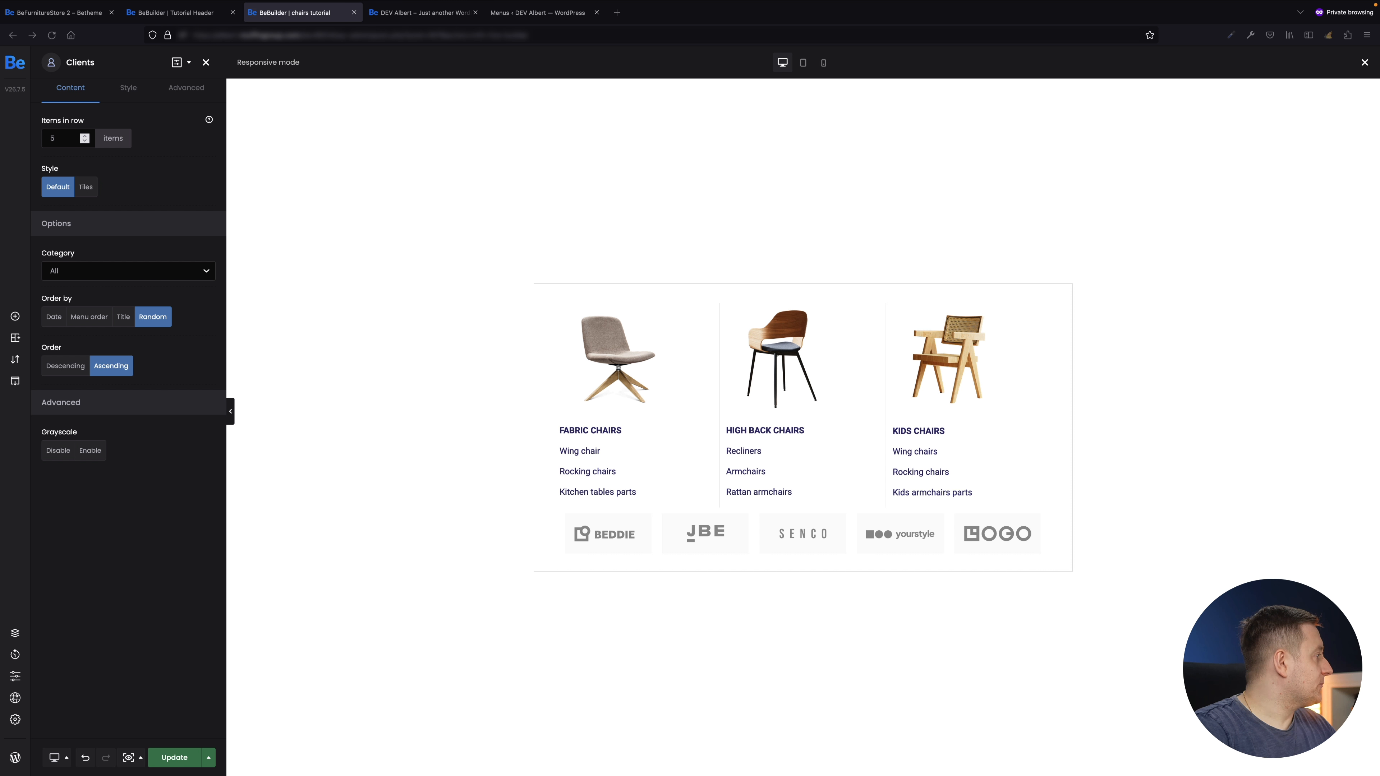
# Set the top padding of the wrap holding the client logos to 20px and update the template
pyautogui.click(627, 530)
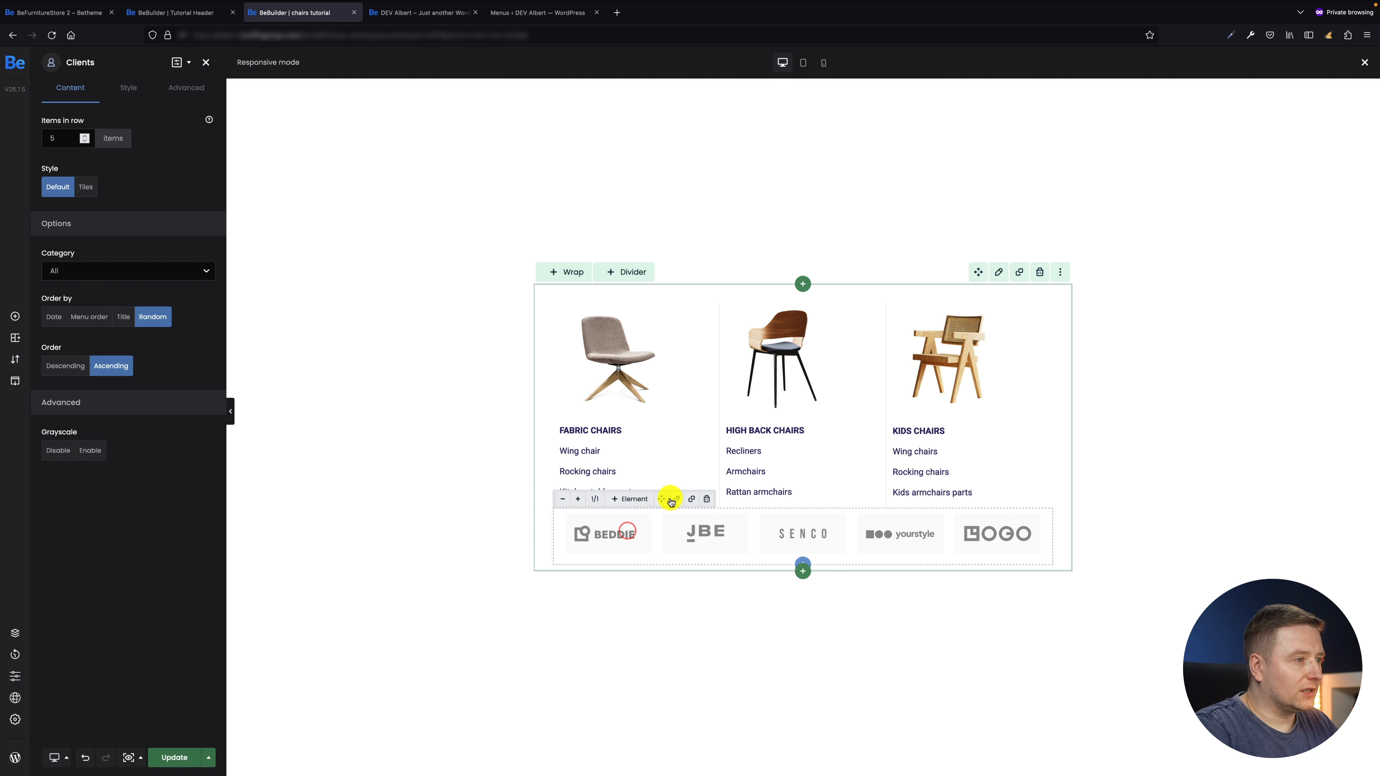
pyautogui.click(673, 499)
pyautogui.click(114, 86)
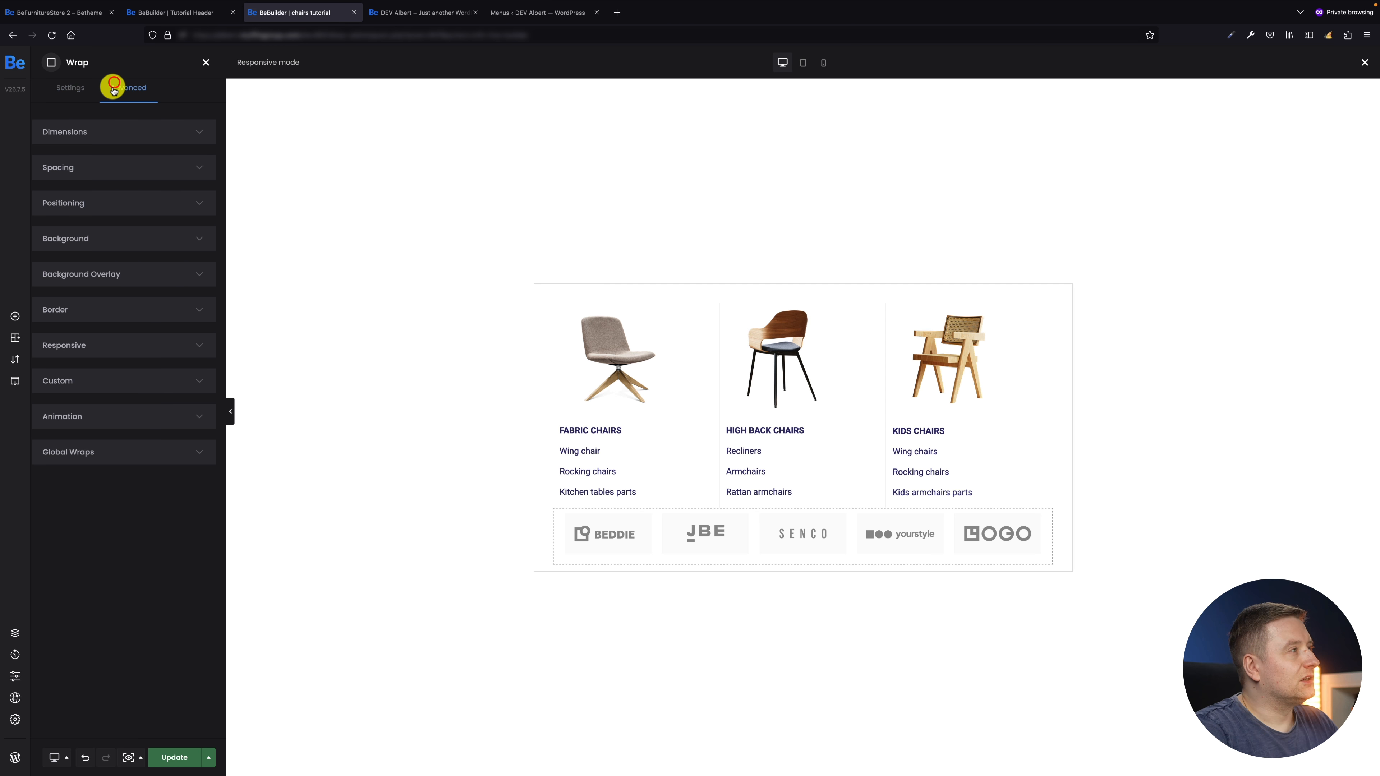
pyautogui.click(90, 197)
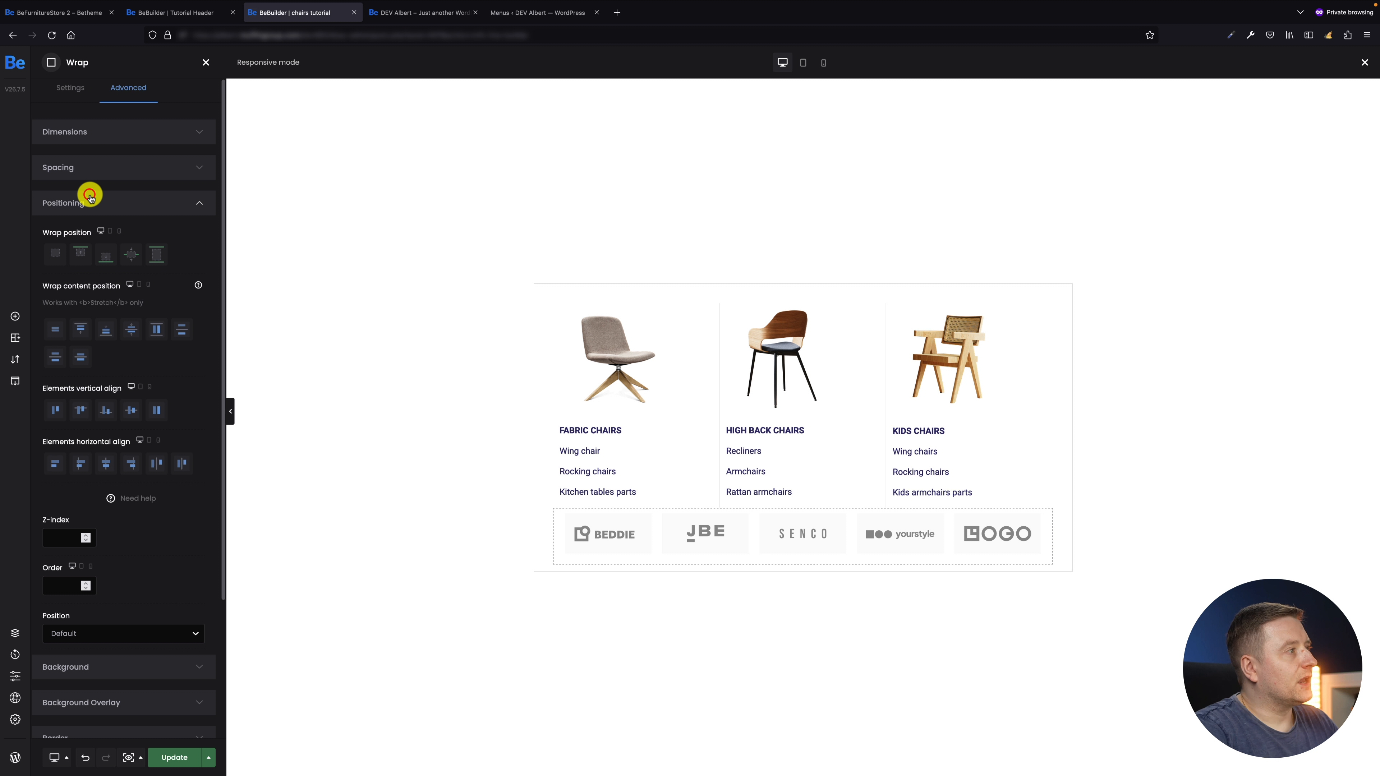
pyautogui.click(91, 168)
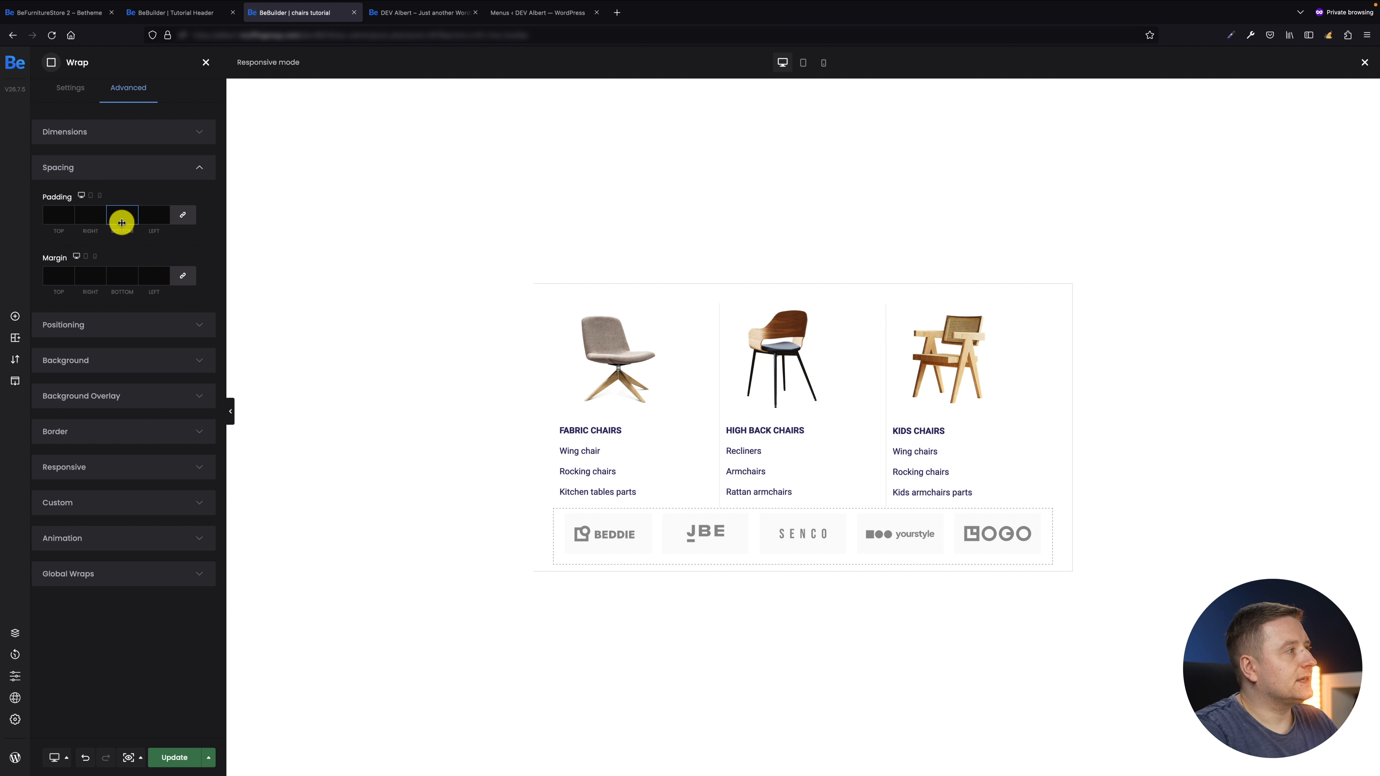
pyautogui.click(61, 219)
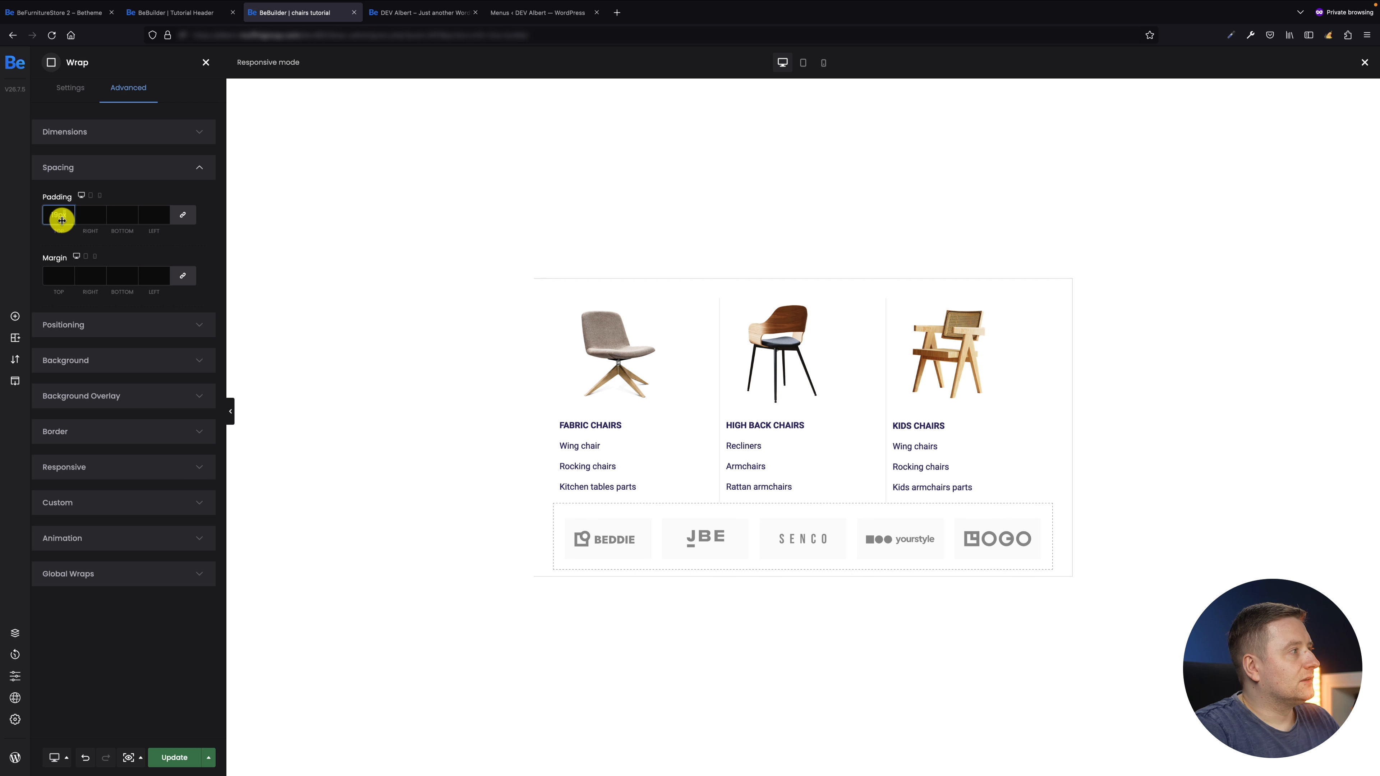
pyautogui.write('20px')
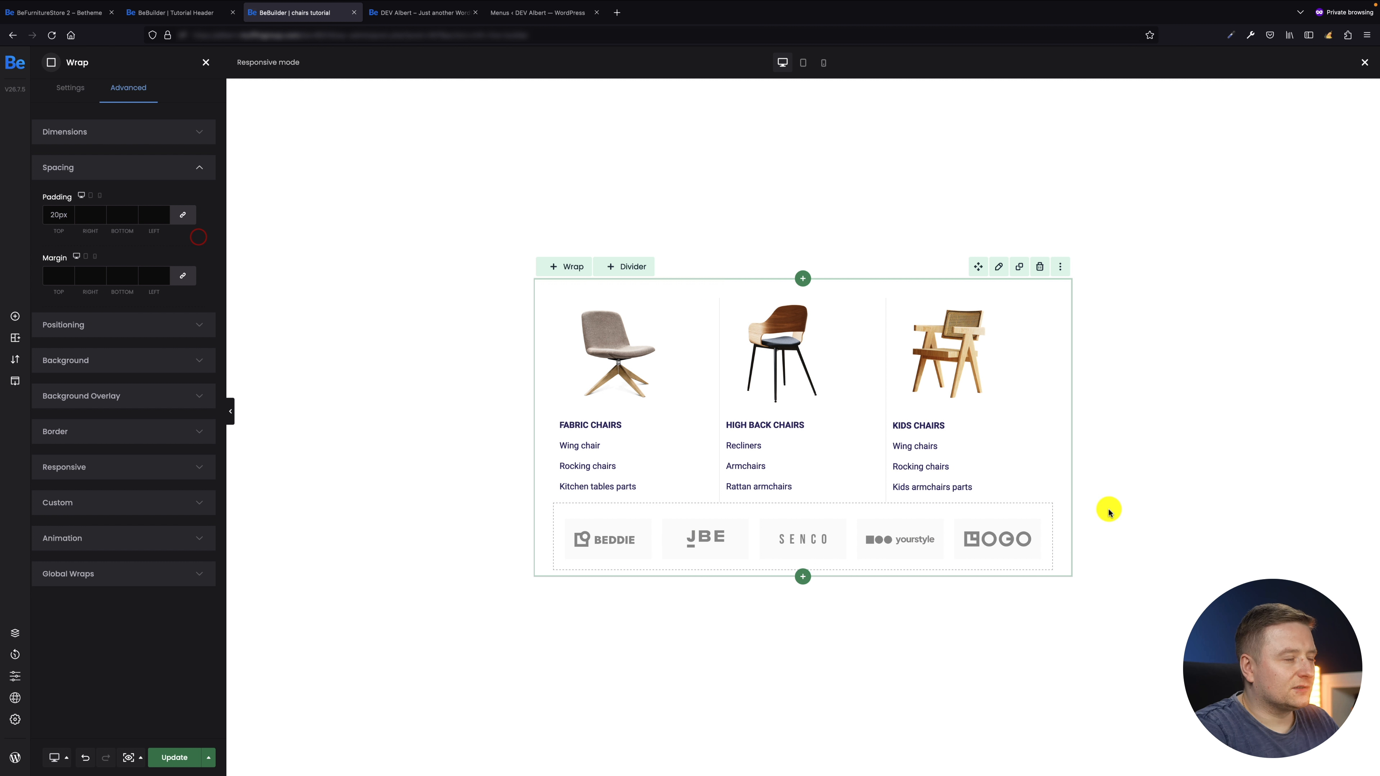
pyautogui.click(1230, 452)
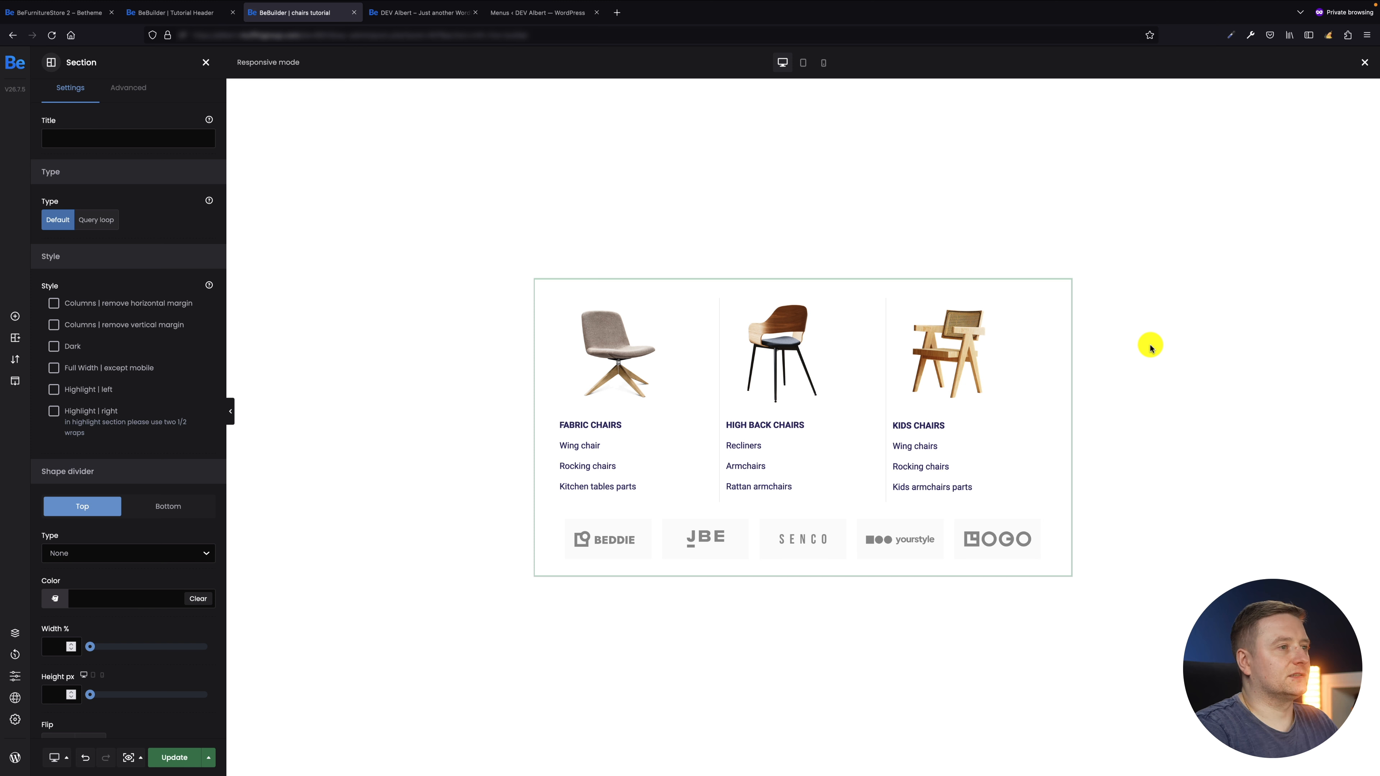
pyautogui.click(195, 751)
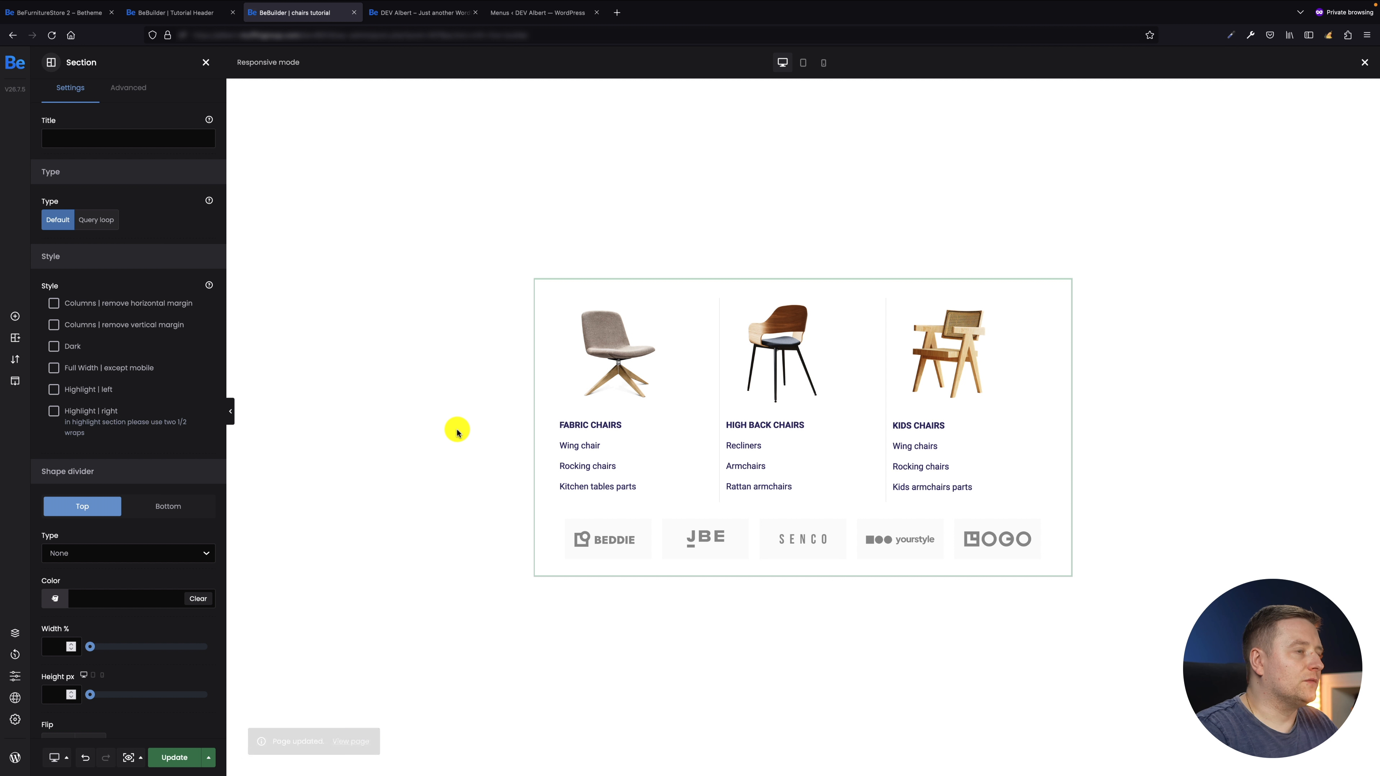
# Compare the chairs tutorial template with the Chairs mega menu on the BeFurniture demo store
pyautogui.click(59, 13)
pyautogui.moveTo(458, 188)
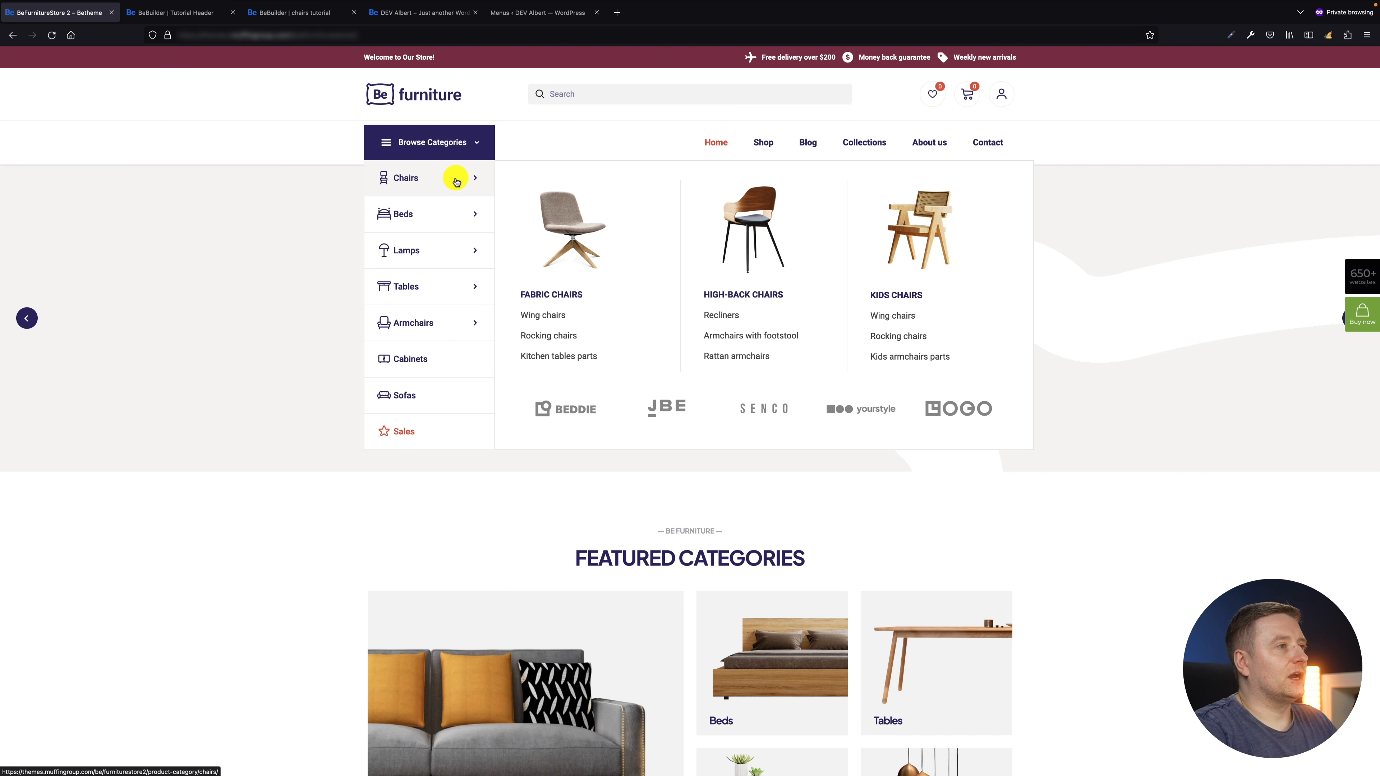
pyautogui.click(279, 15)
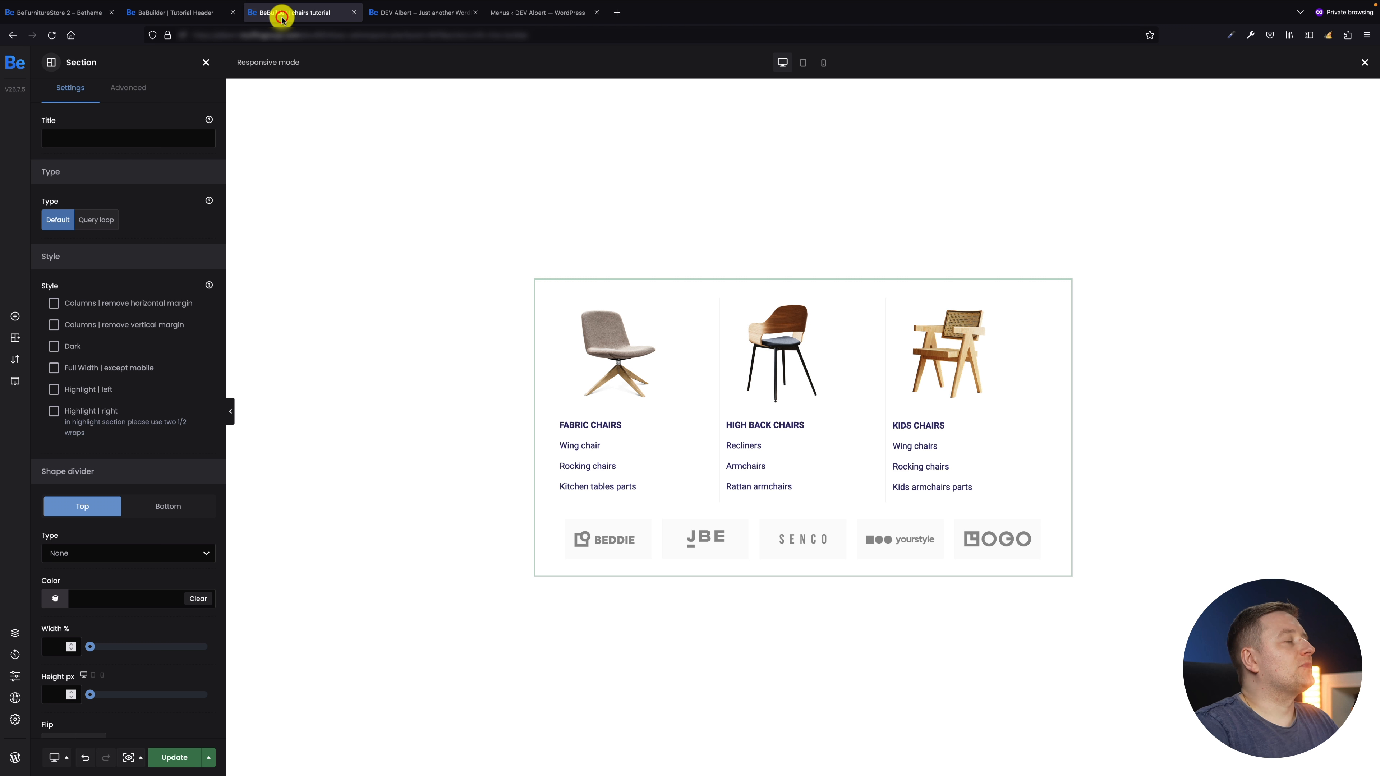
# Switch to the WordPress Menus page and load "vertical menu" for editing
pyautogui.click(539, 17)
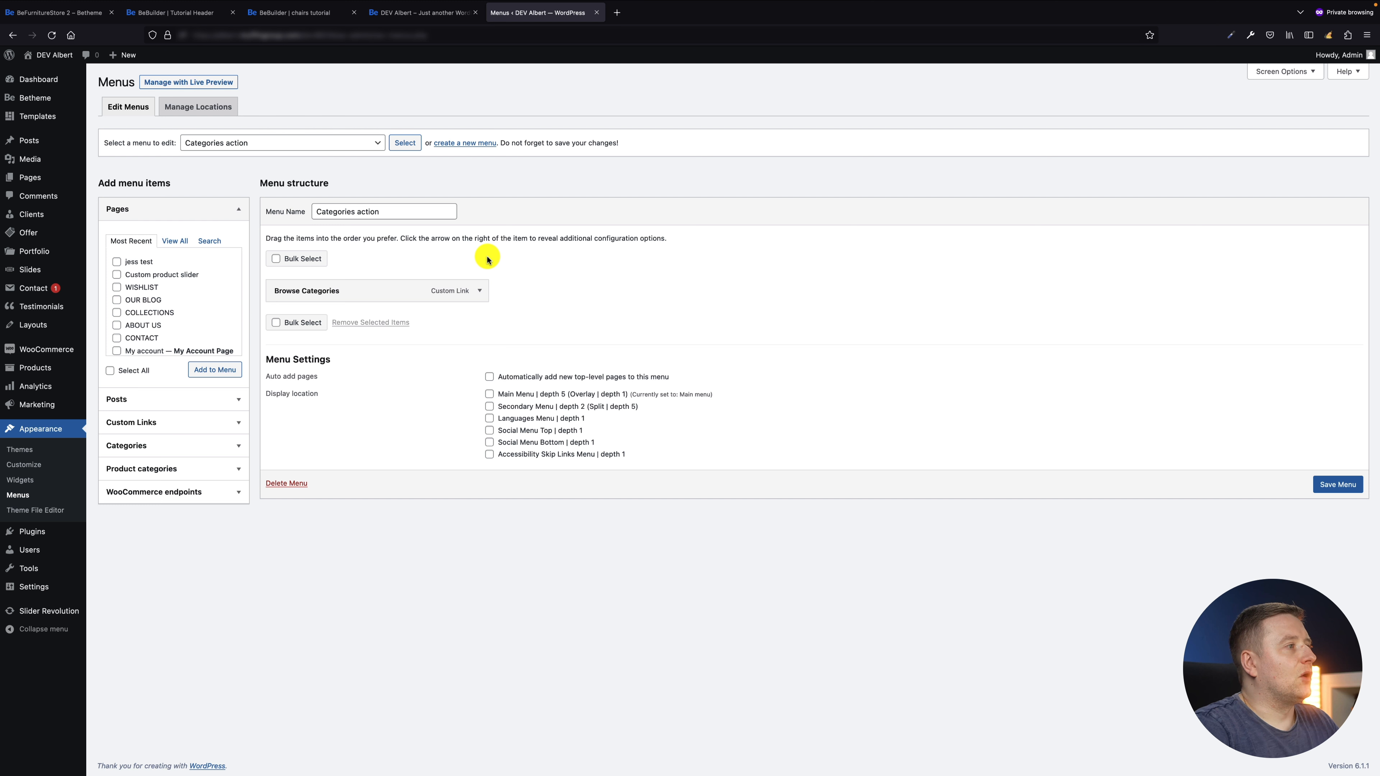
pyautogui.click(306, 143)
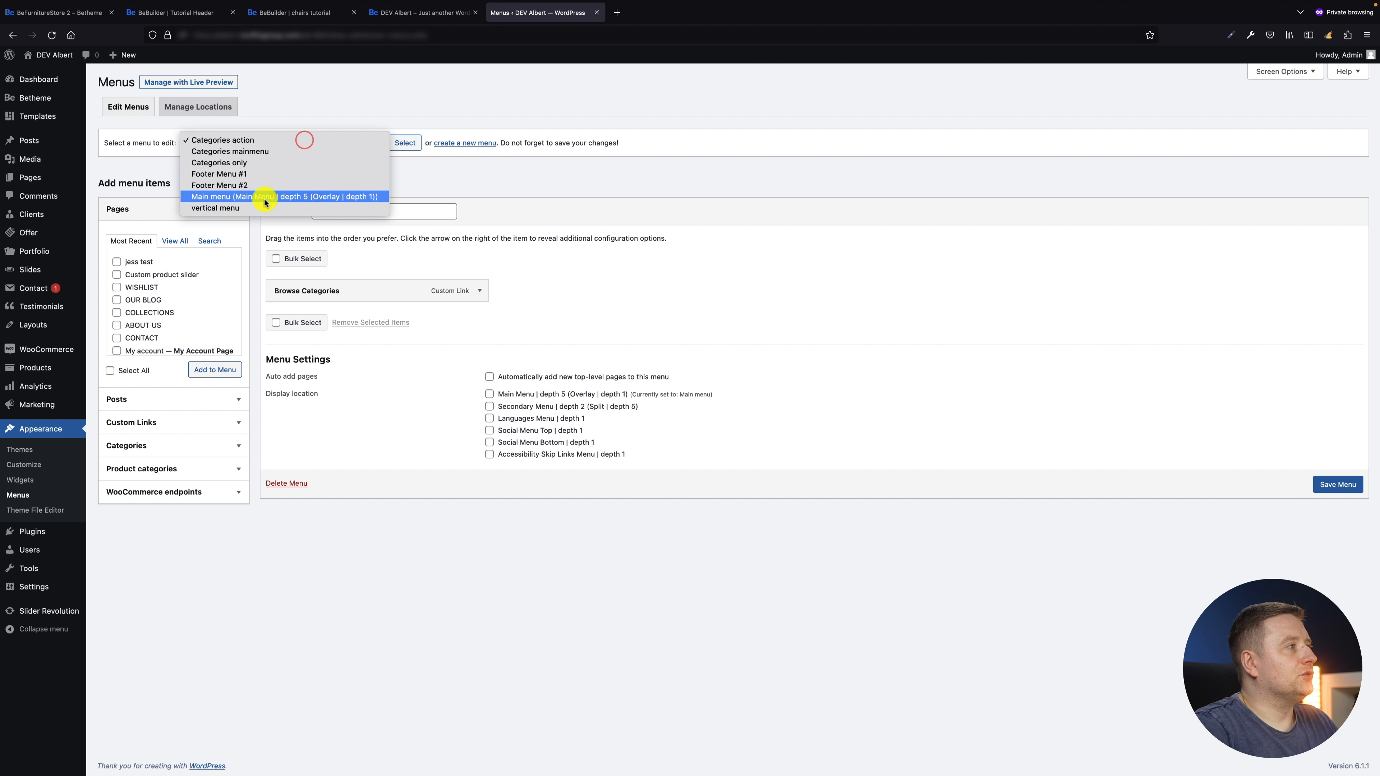
pyautogui.click(337, 200)
pyautogui.click(402, 143)
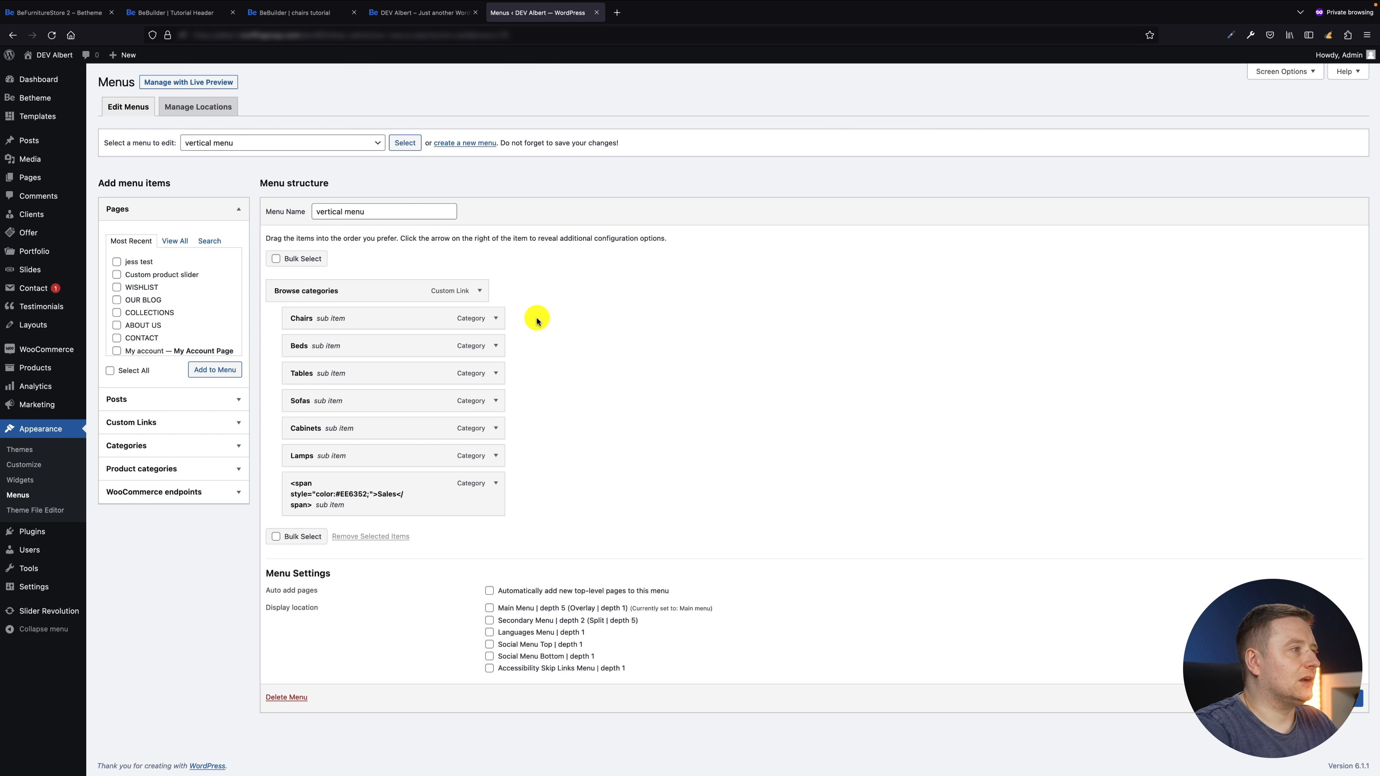
# Assign the "chairs tutorial" mega menu to the Chairs sub item of the vertical menu and save the menu
pyautogui.click(497, 318)
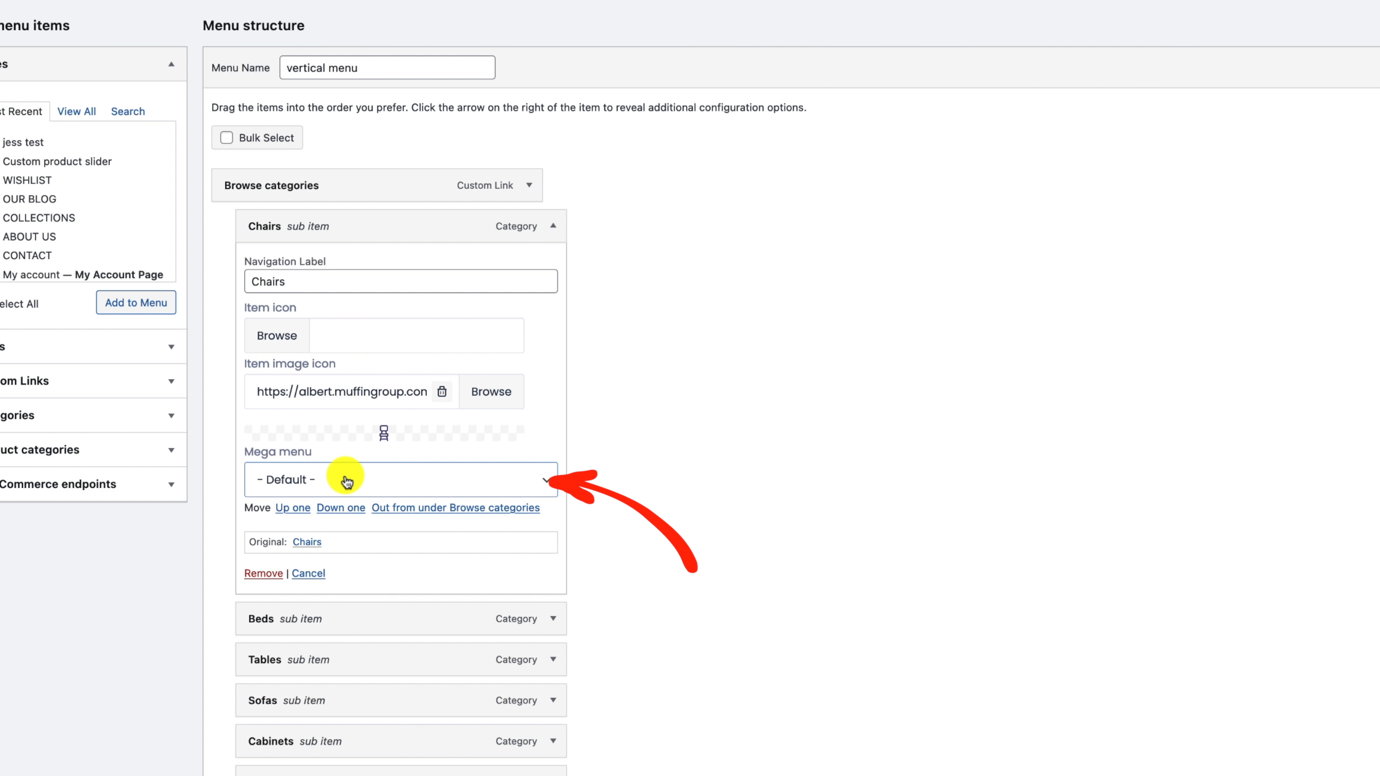
pyautogui.click(346, 480)
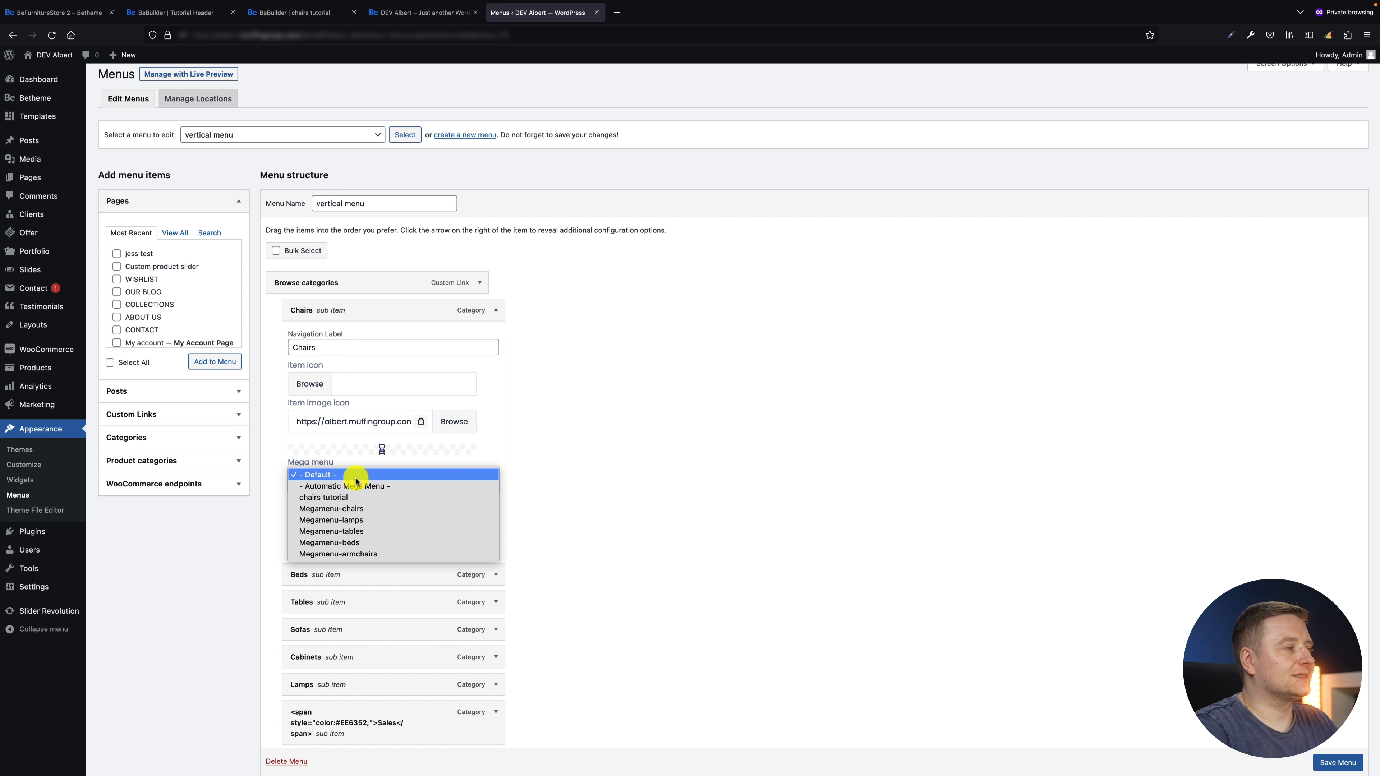
pyautogui.click(352, 497)
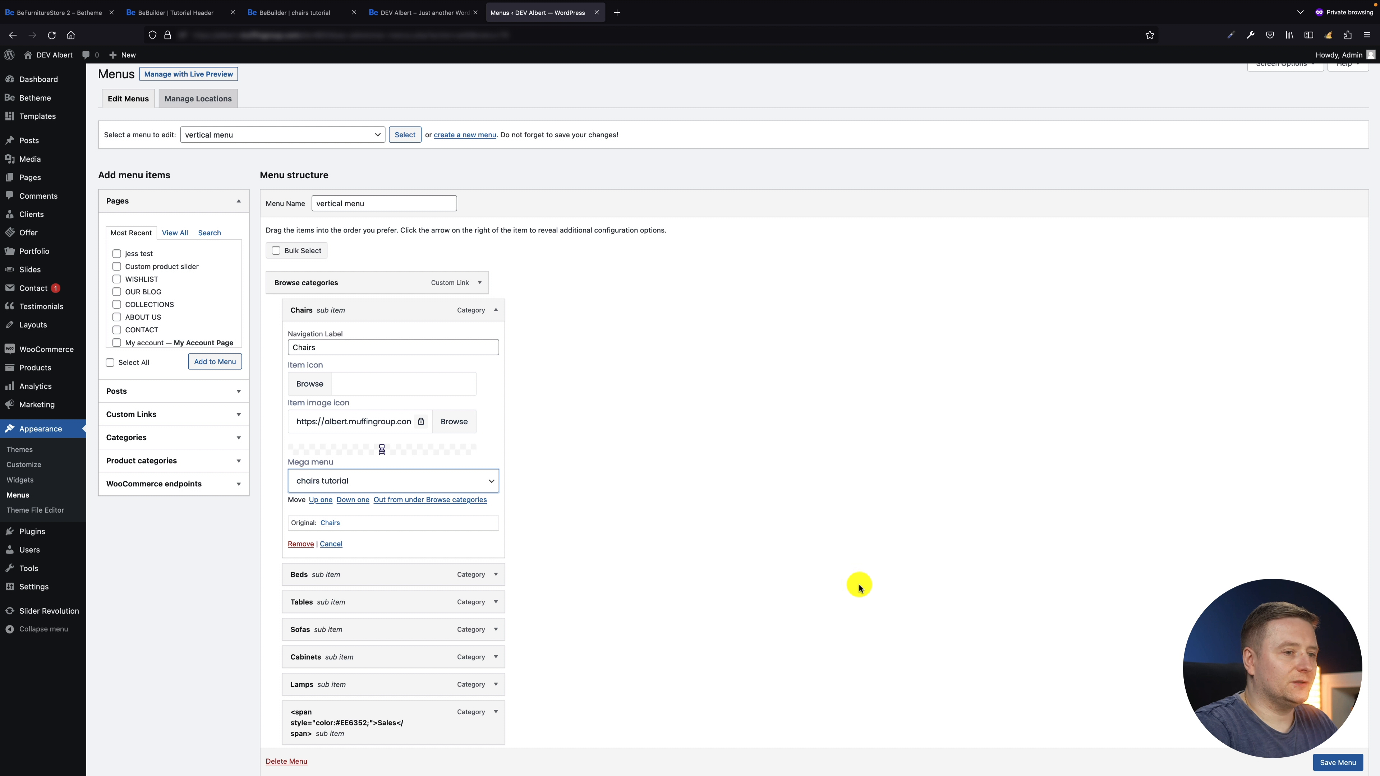
pyautogui.click(1337, 762)
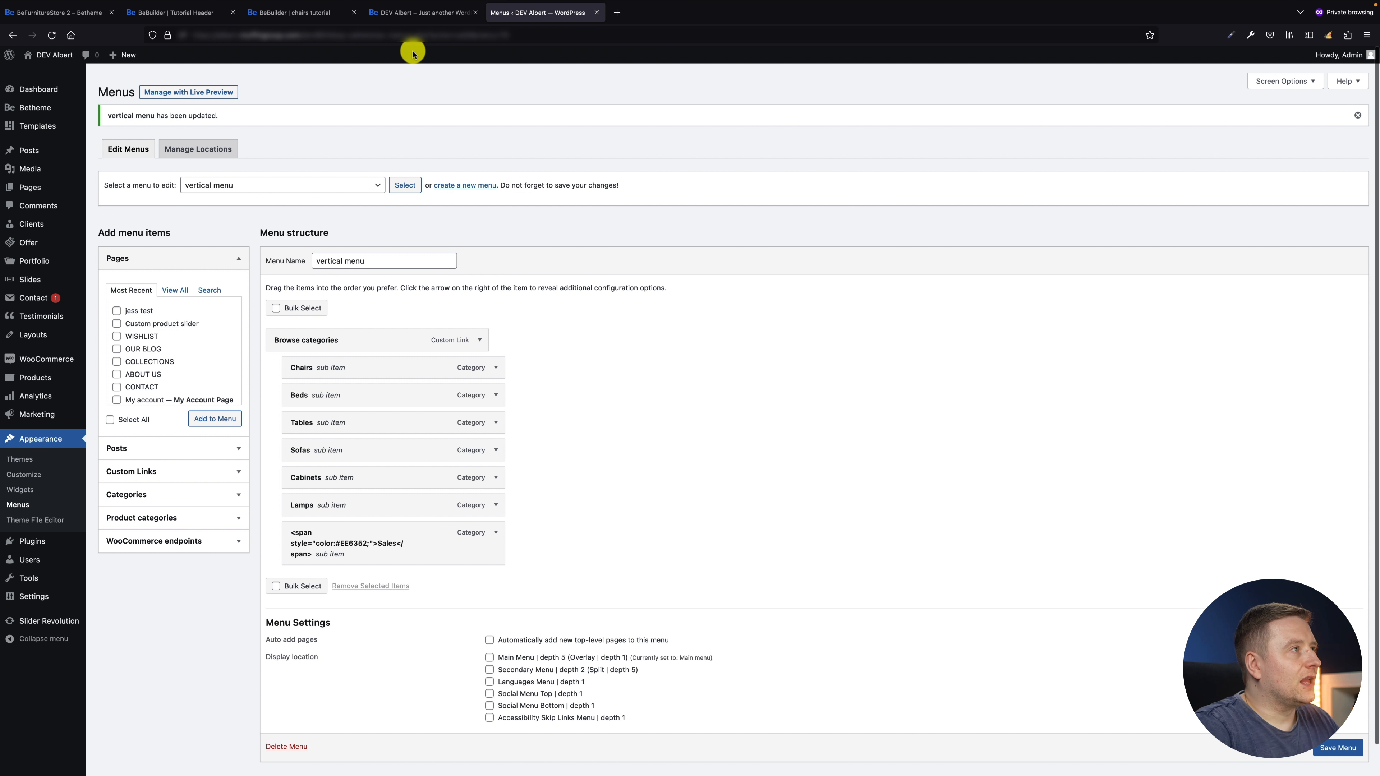
# Reload the store's front page and check the Chairs mega menu under Browse categories
pyautogui.click(403, 16)
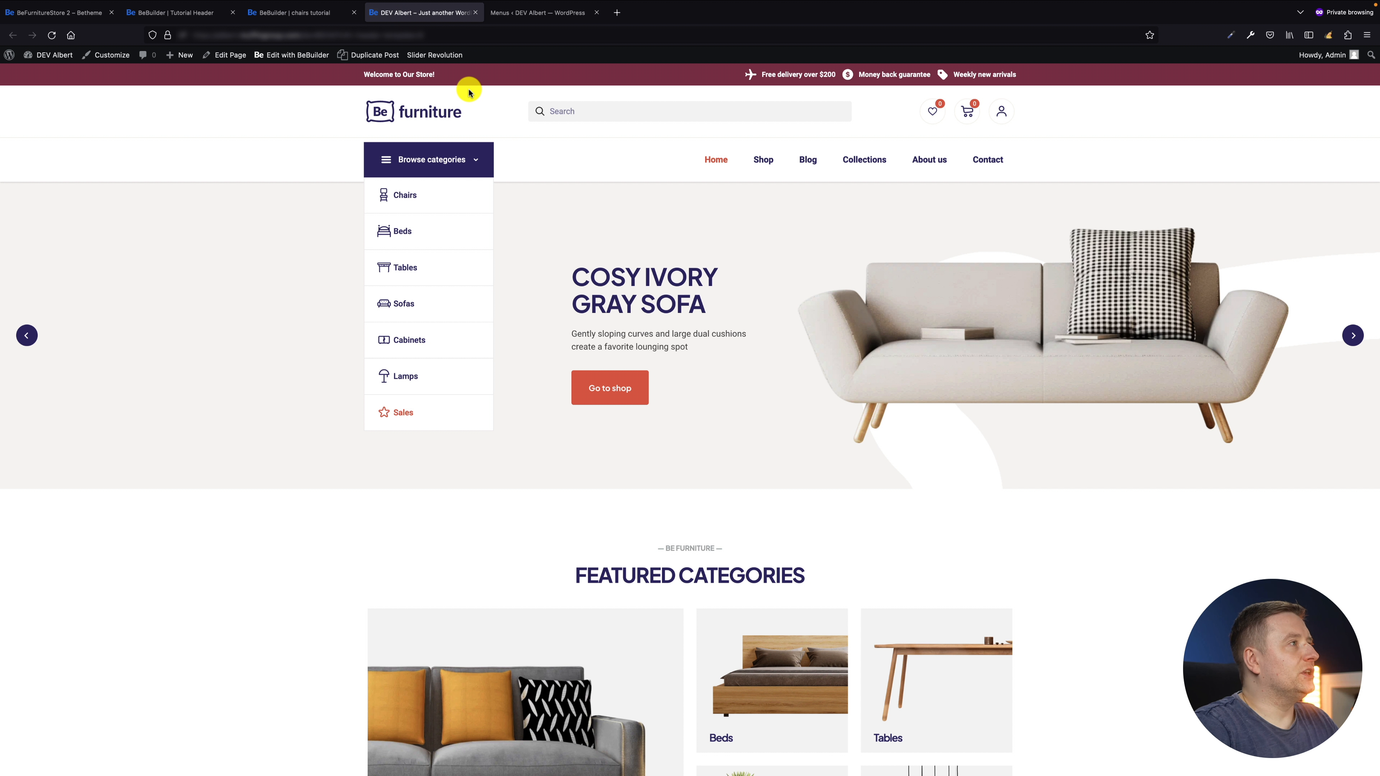
pyautogui.click(408, 36)
pyautogui.moveTo(407, 36); pyautogui.dragTo(336, 36)
pyautogui.press('BackSpace')
pyautogui.press('Return')
pyautogui.click(15, 35)
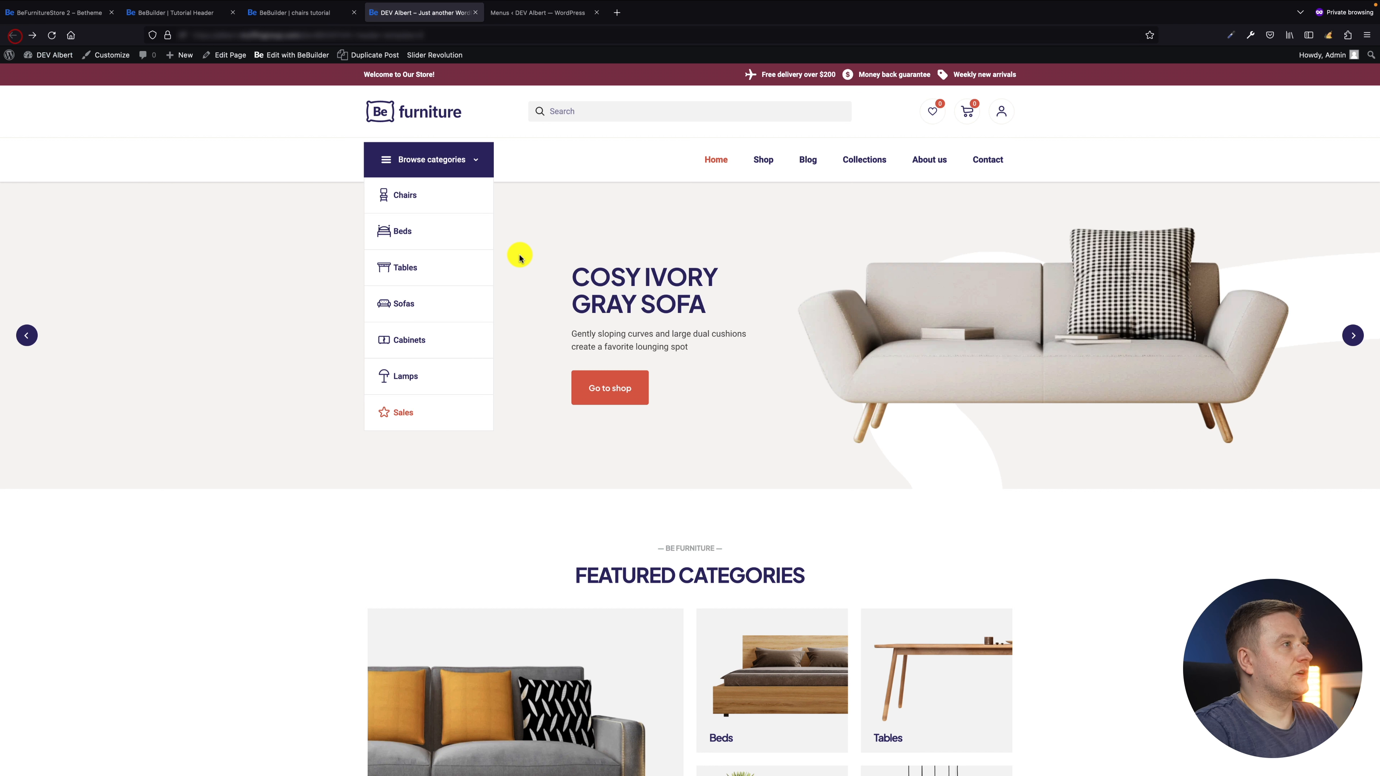
pyautogui.click(452, 35)
pyautogui.press('Return')
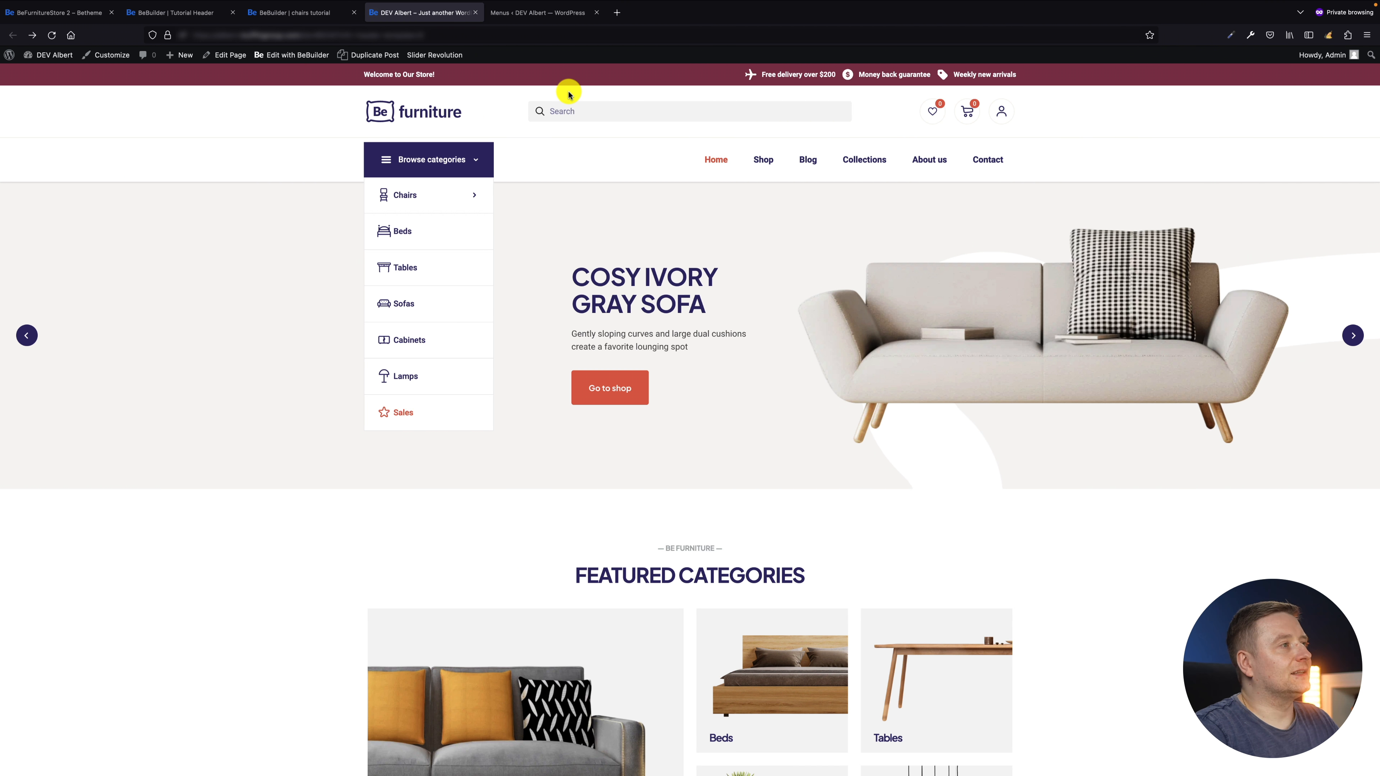
pyautogui.moveTo(410, 199)
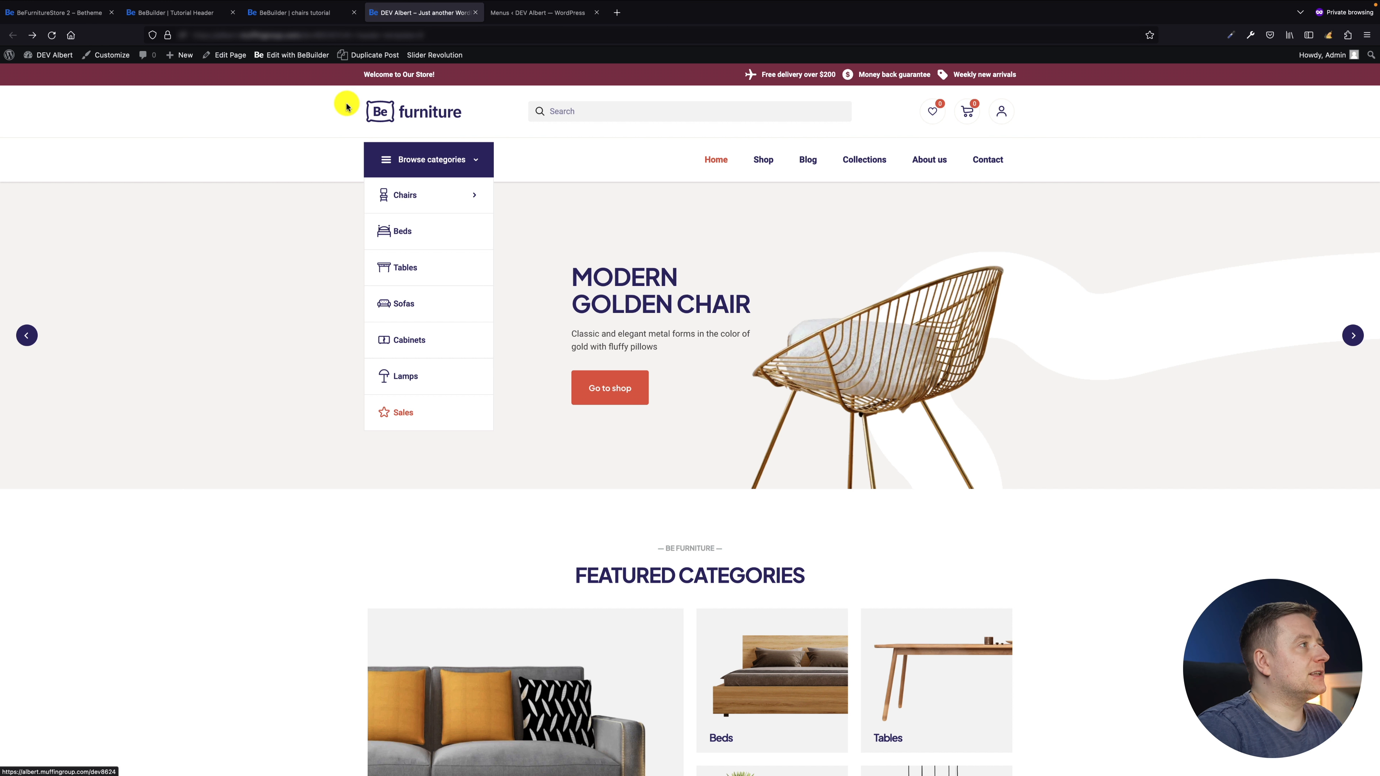
# Compare the Fabric Chairs list in the chairs tutorial template with the Chairs mega menu on the BeFurniture demo store
pyautogui.click(299, 11)
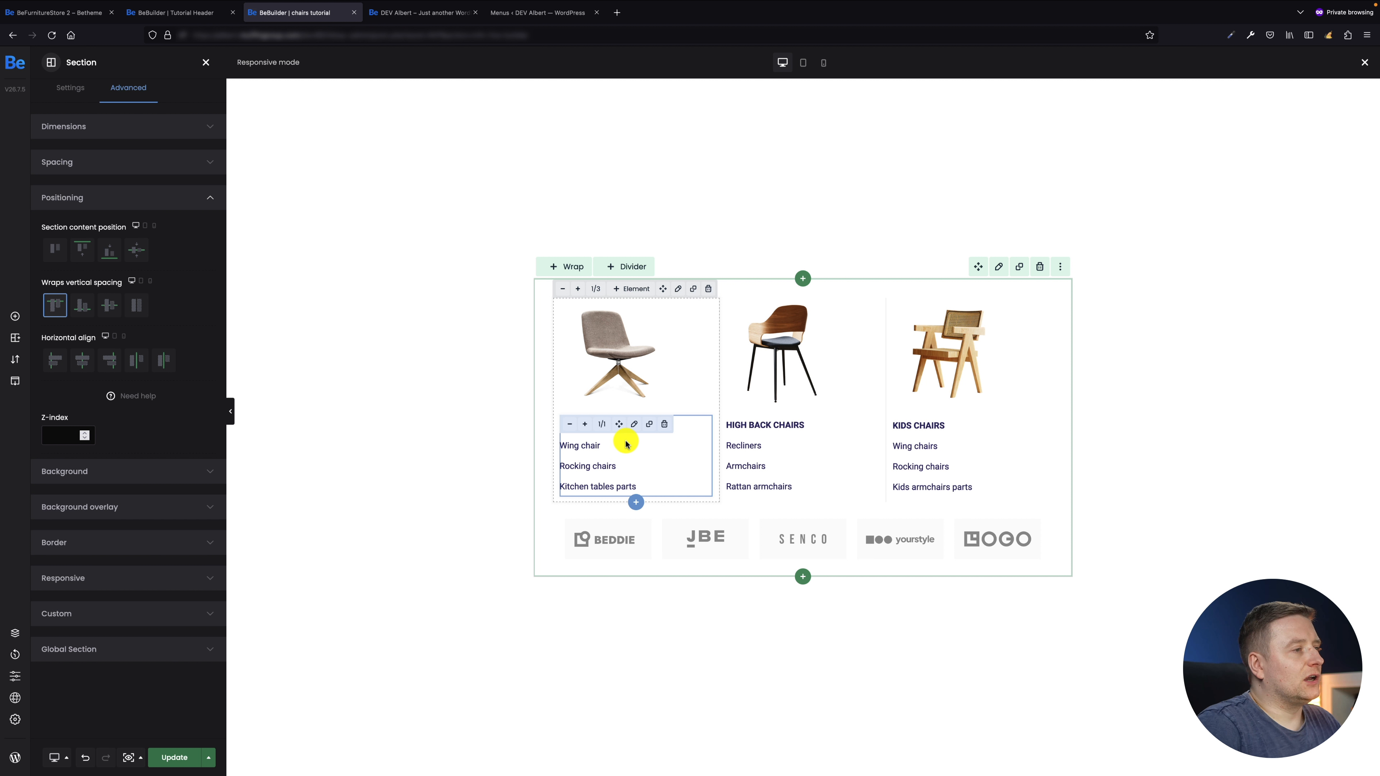
pyautogui.click(636, 446)
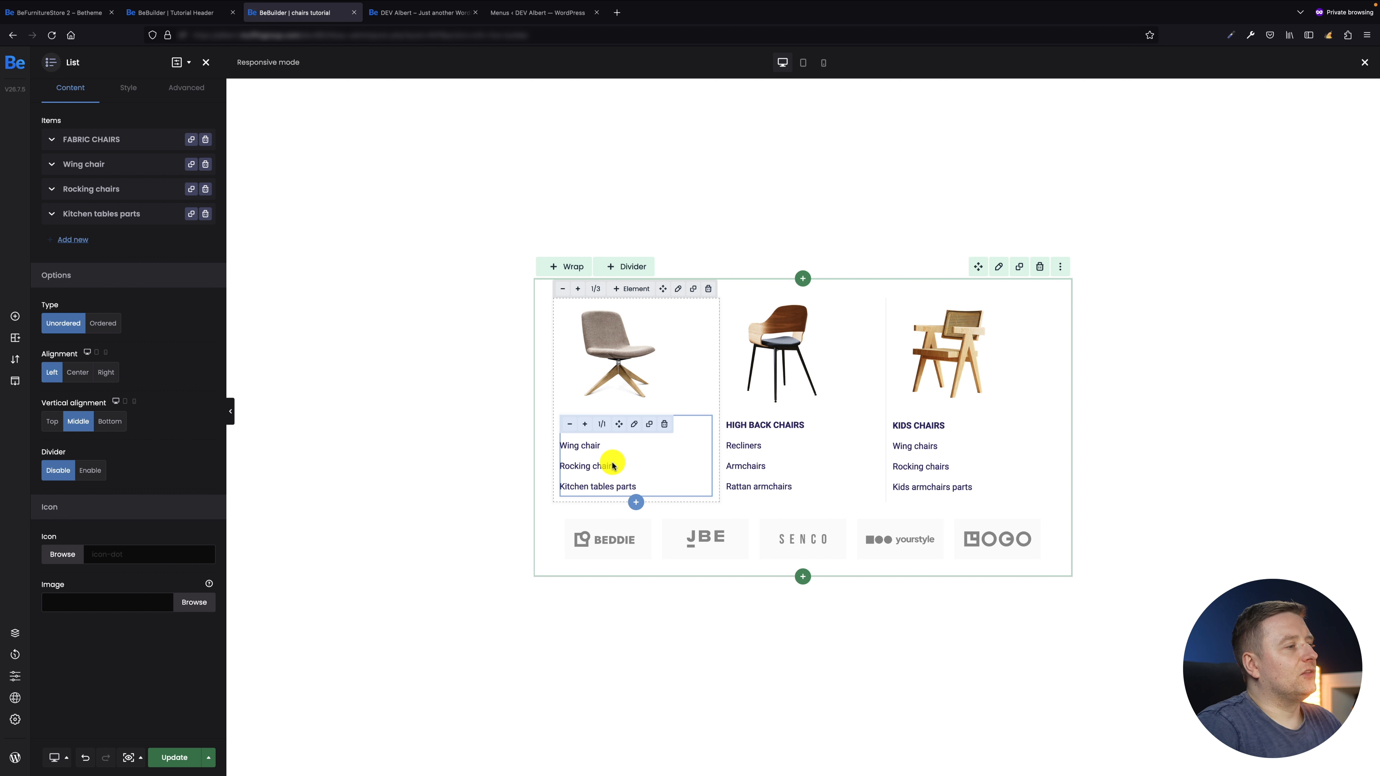
pyautogui.click(52, 13)
pyautogui.moveTo(411, 187)
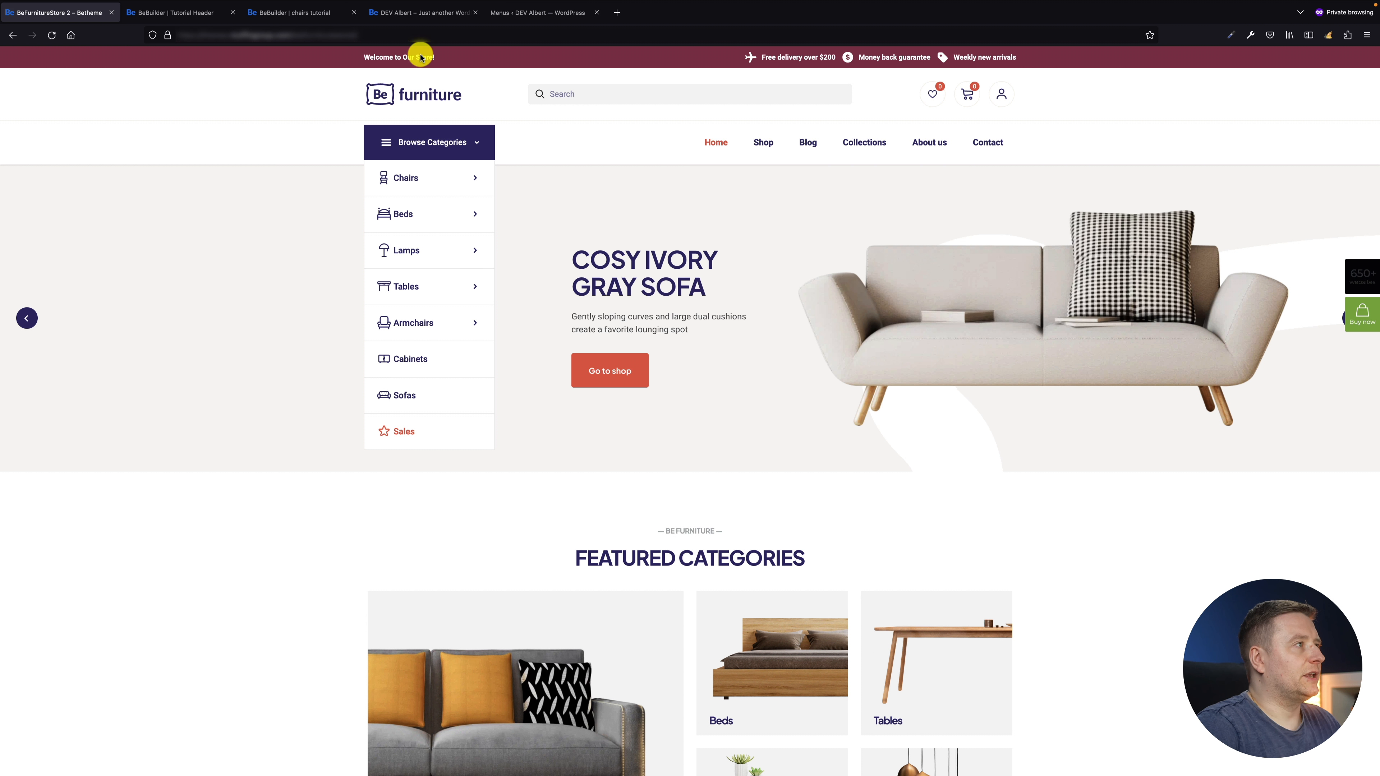
pyautogui.click(412, 12)
pyautogui.click(284, 14)
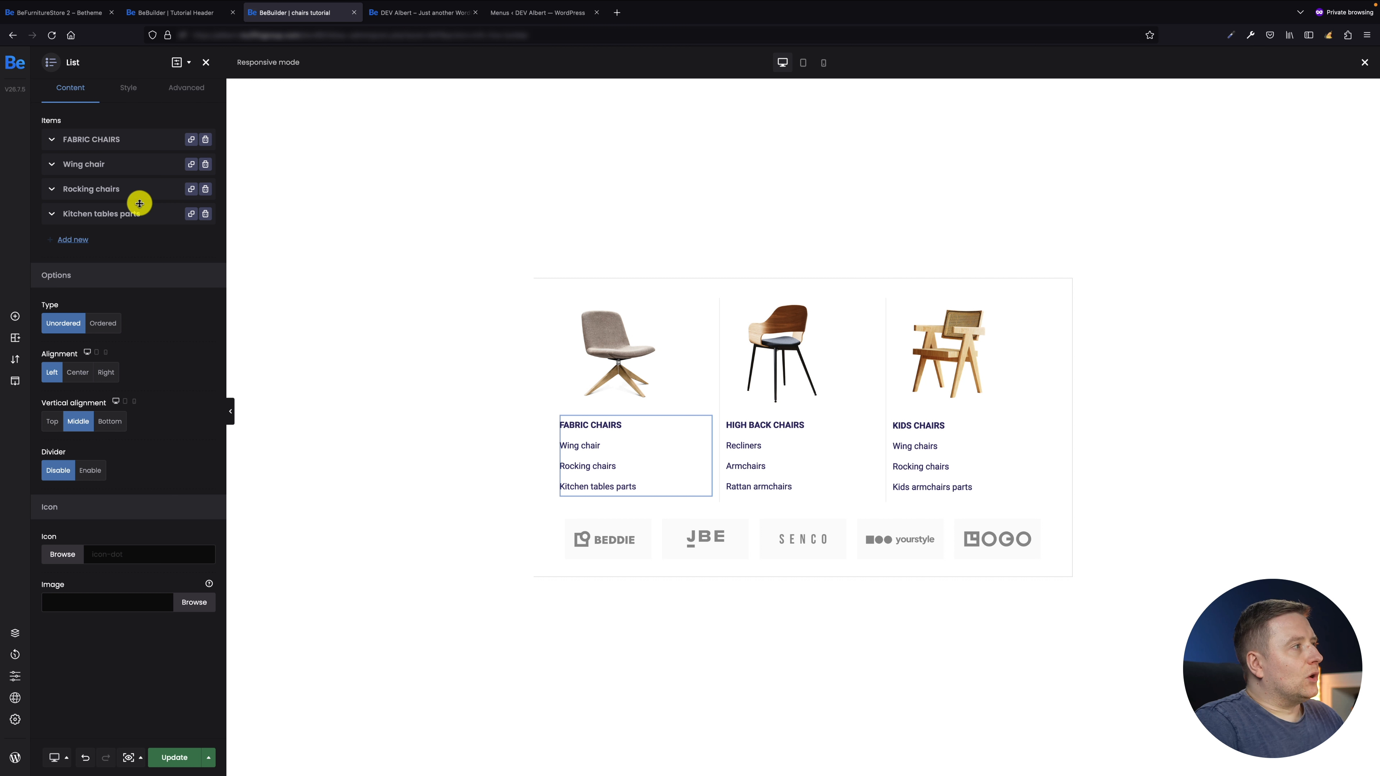
# Examine the text and link colors of the description wrapper in the Fabric Chairs list's style settings
pyautogui.click(128, 88)
pyautogui.click(61, 117)
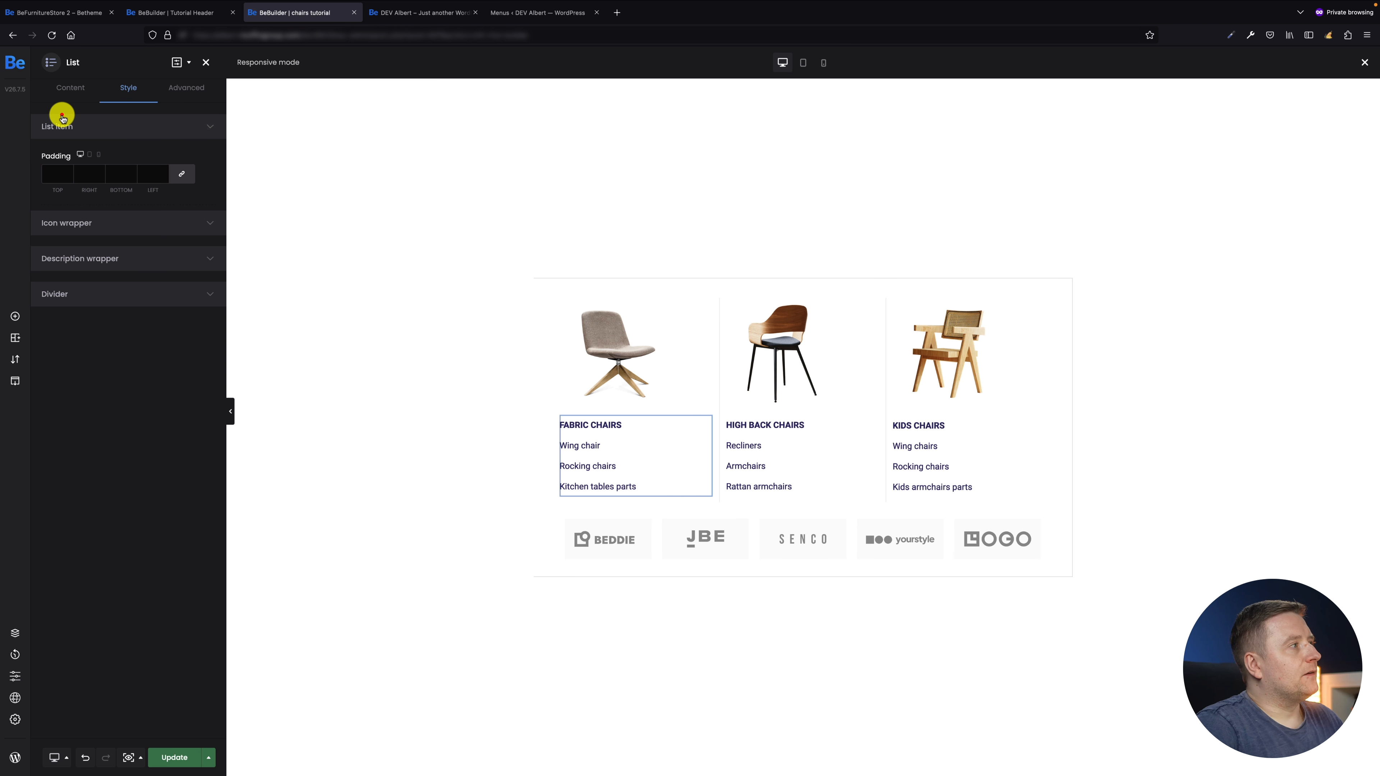
pyautogui.click(106, 265)
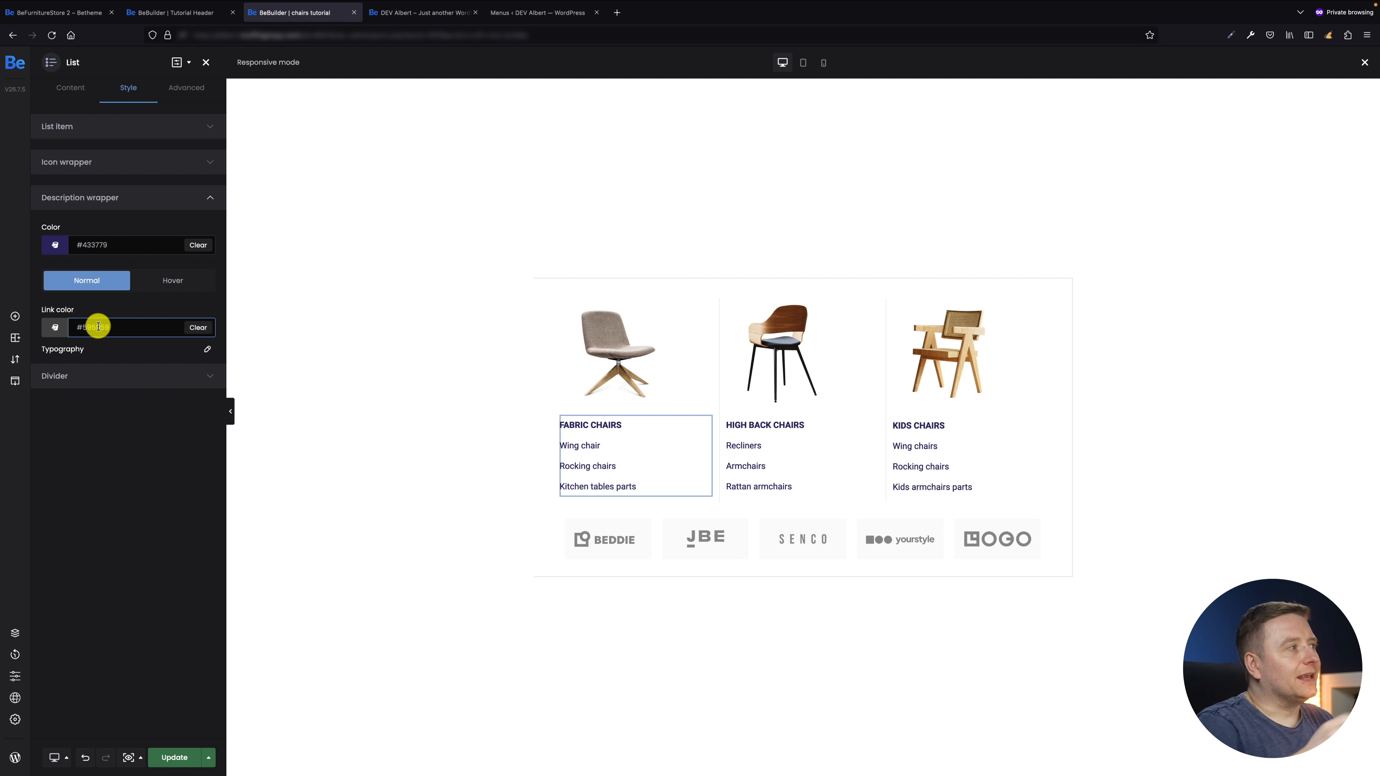
# Set the link of the Wing chair item in the Fabric Chairs list to #
pyautogui.click(71, 89)
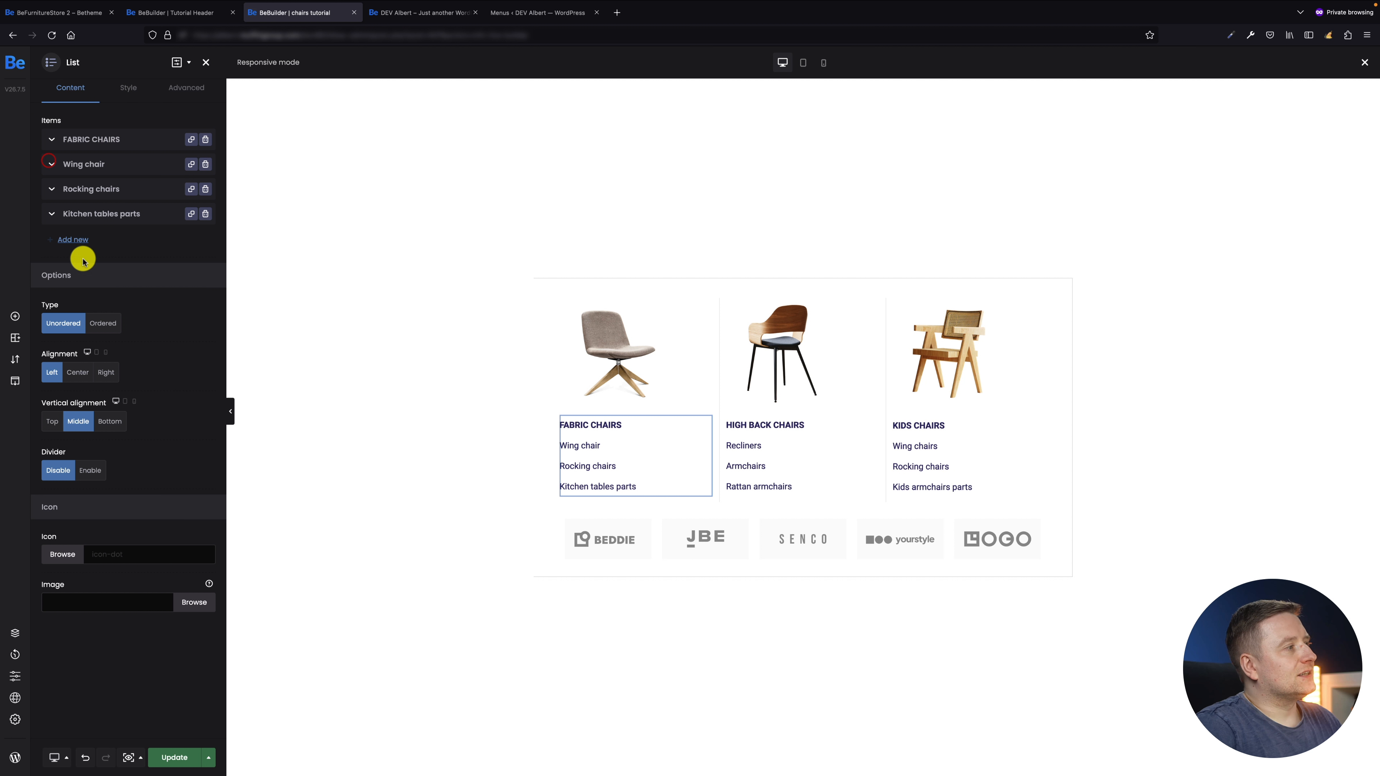
pyautogui.click(51, 163)
pyautogui.click(78, 277)
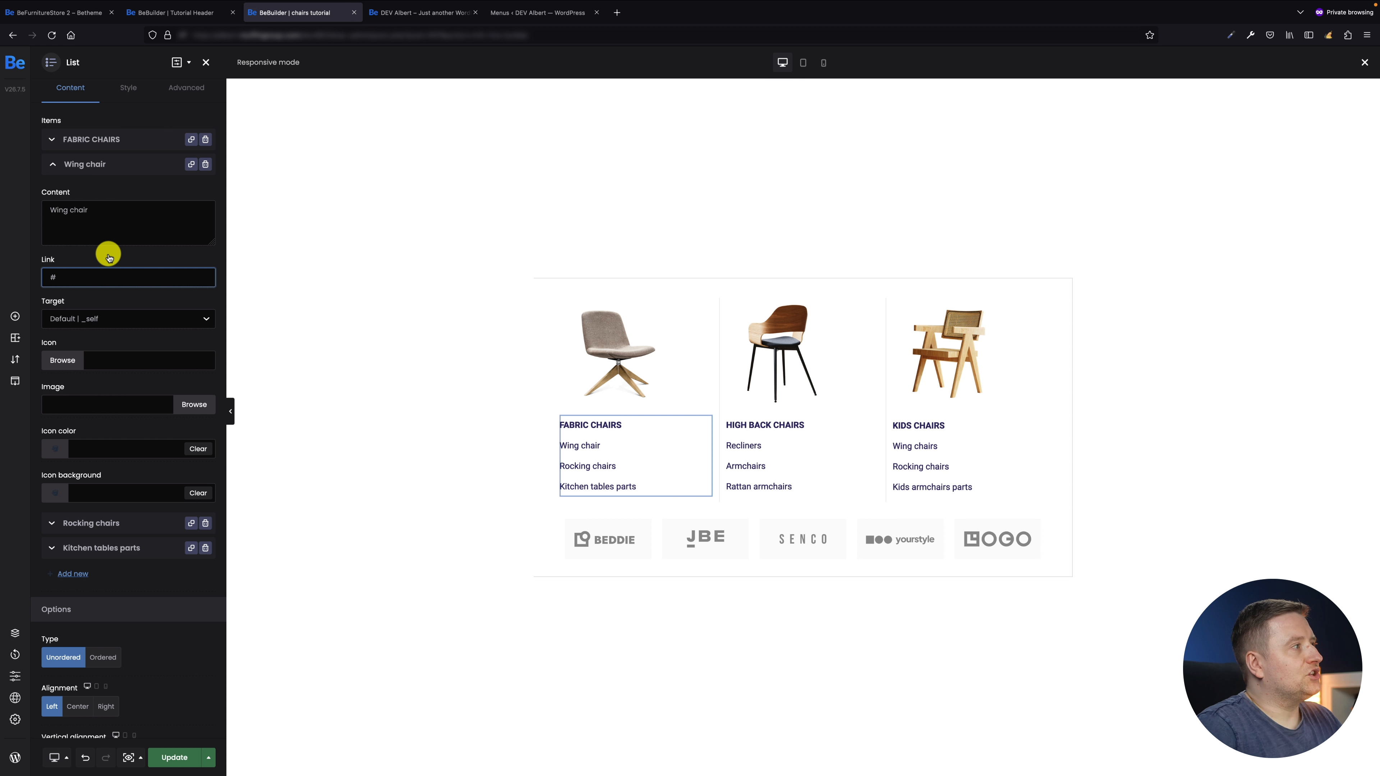
pyautogui.press('BackSpace')
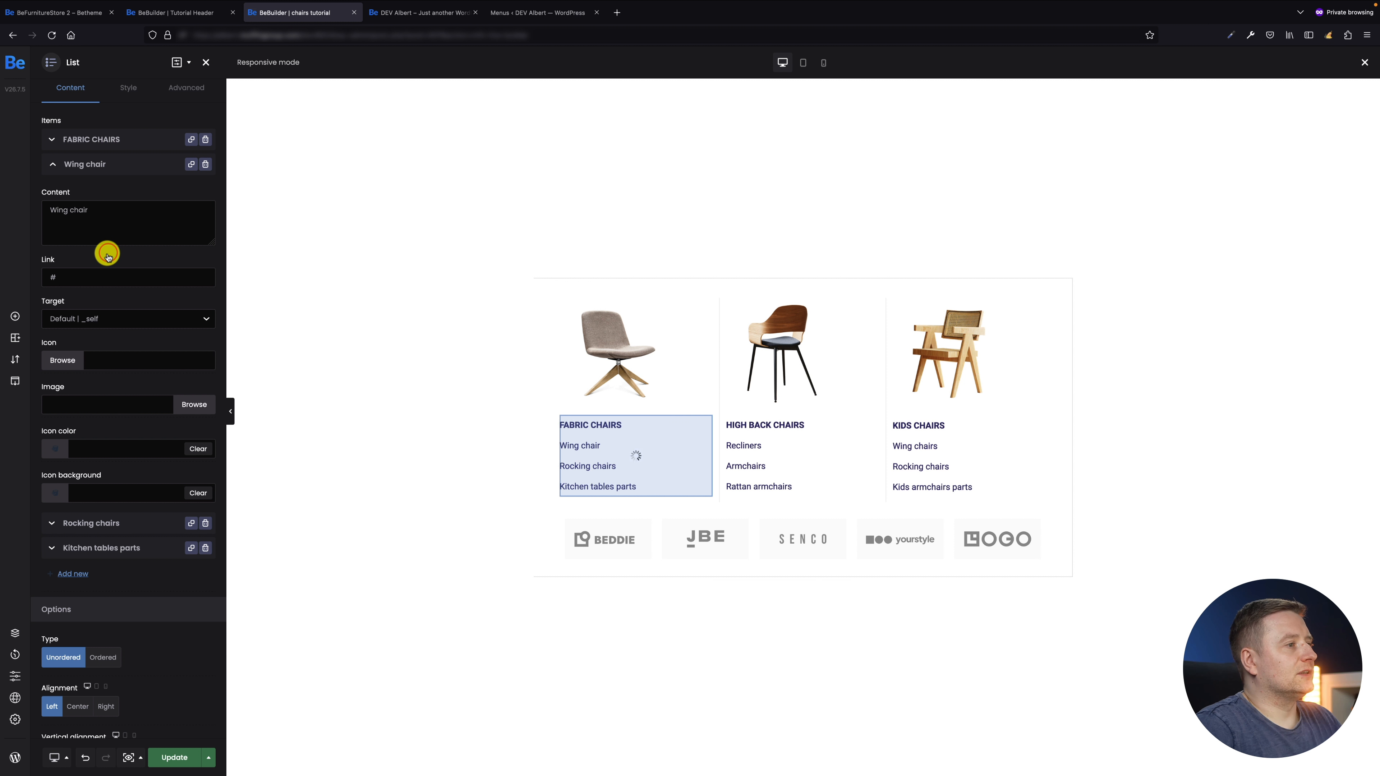
pyautogui.click(86, 276)
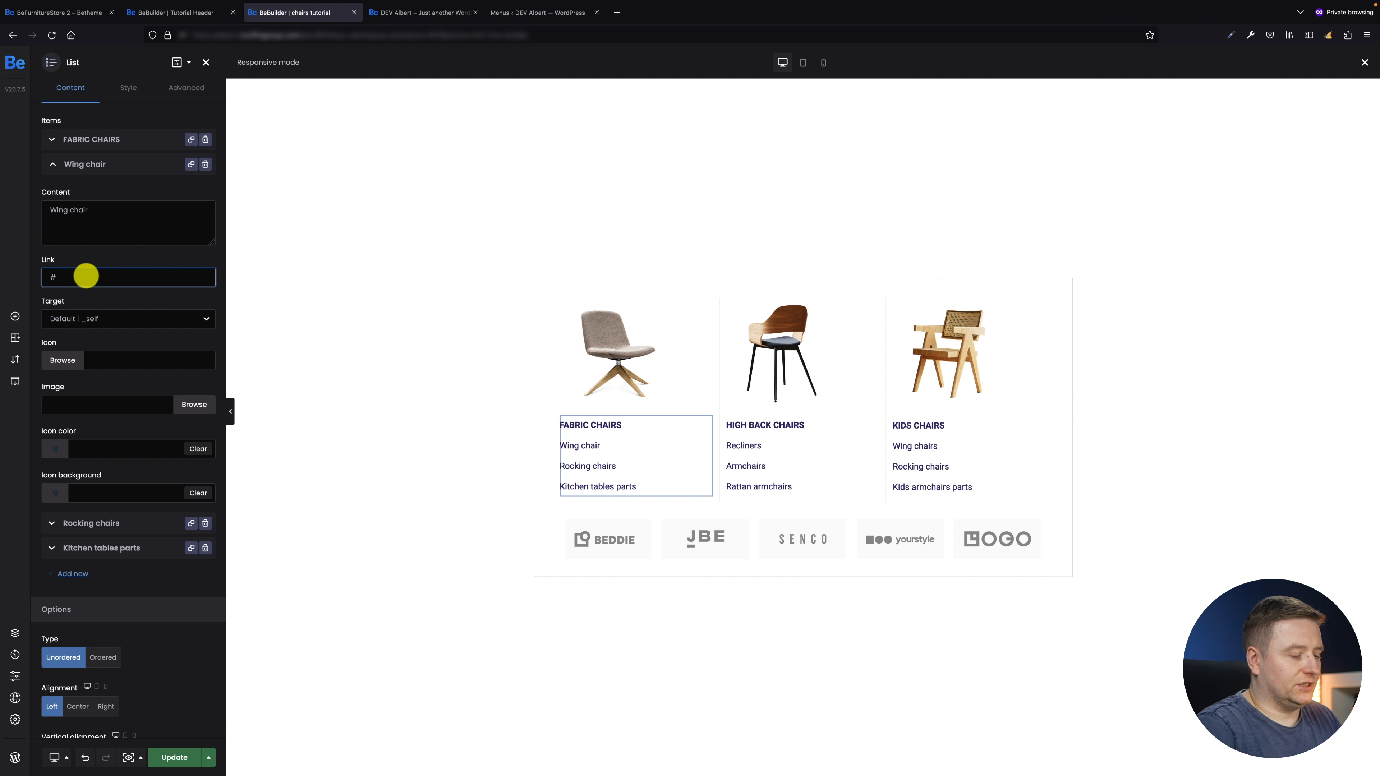
pyautogui.click(146, 254)
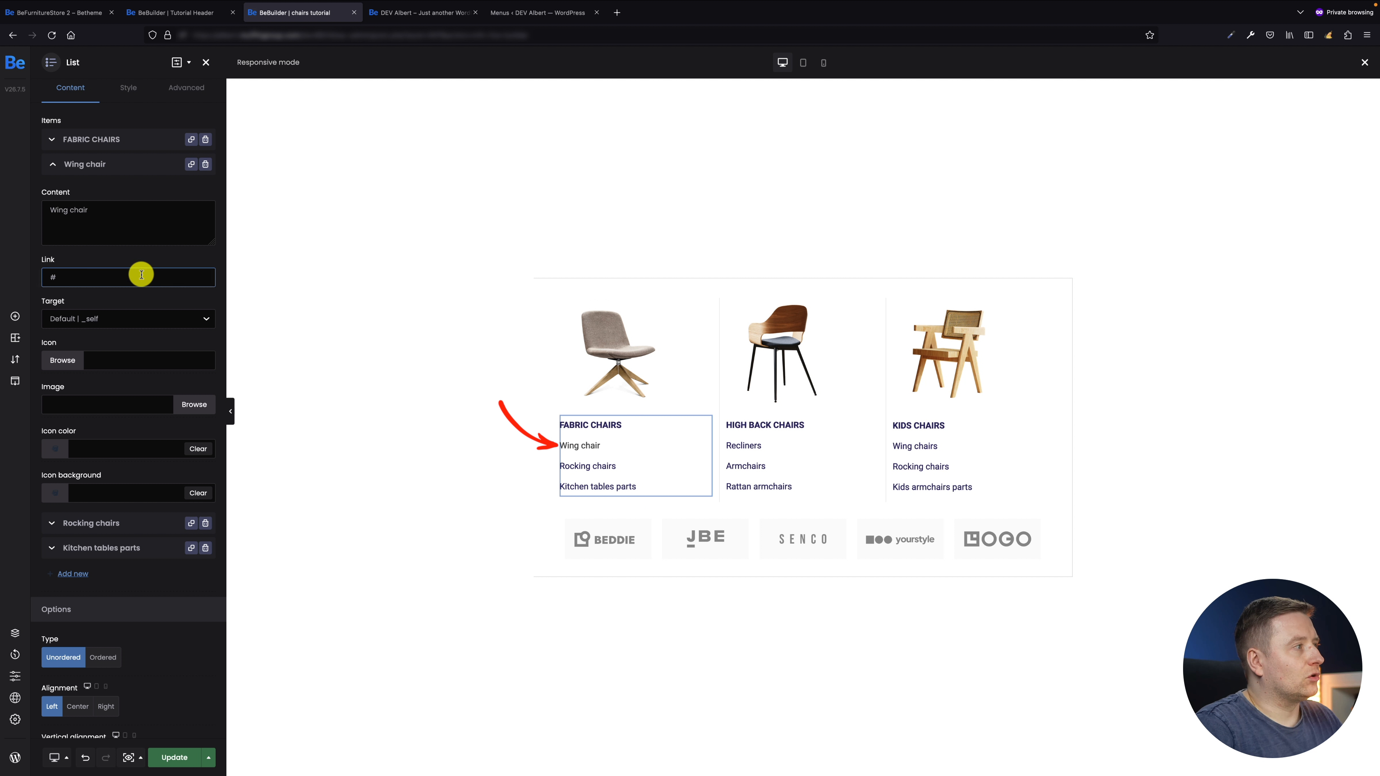
pyautogui.doubleClick(94, 278)
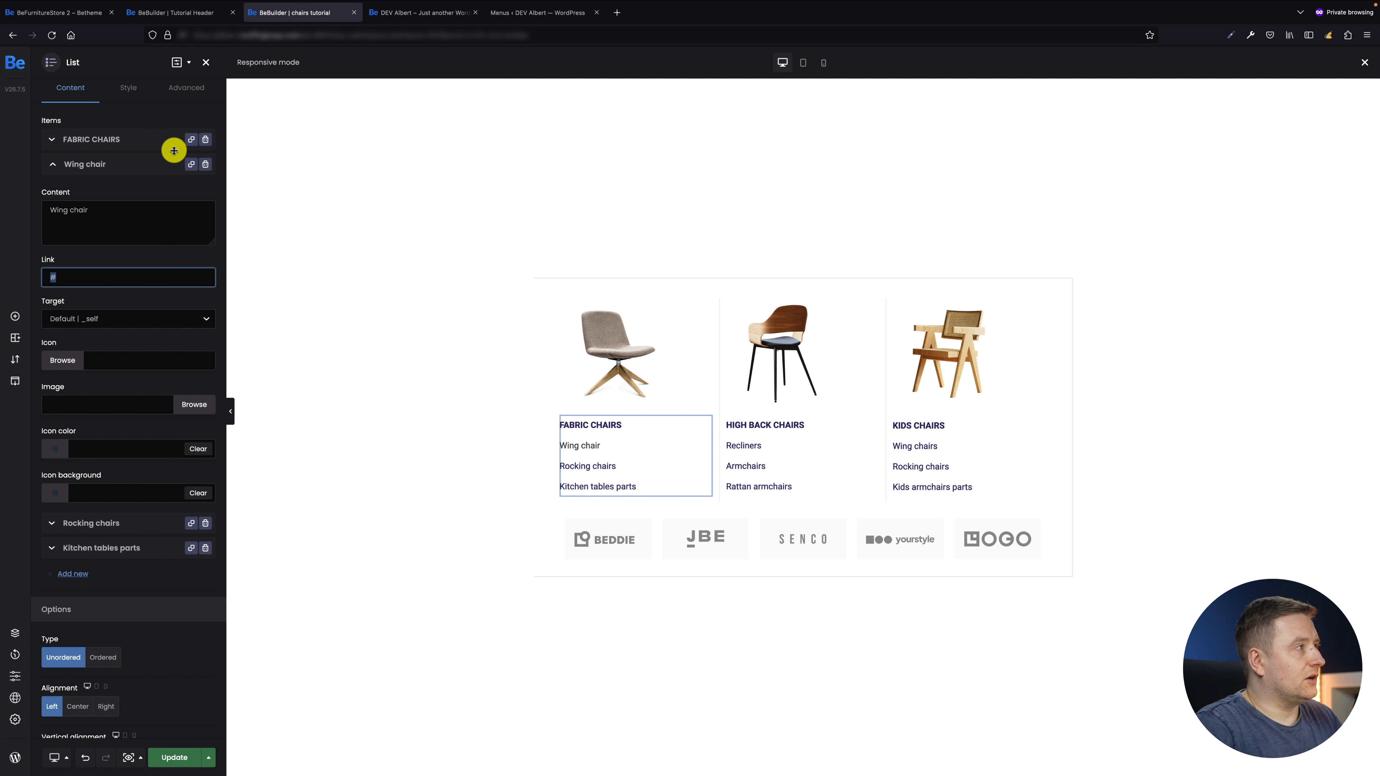
# Set the links of the Rocking chairs and Kitchen tables parts items in the Fabric Chairs list to #
pyautogui.click(55, 521)
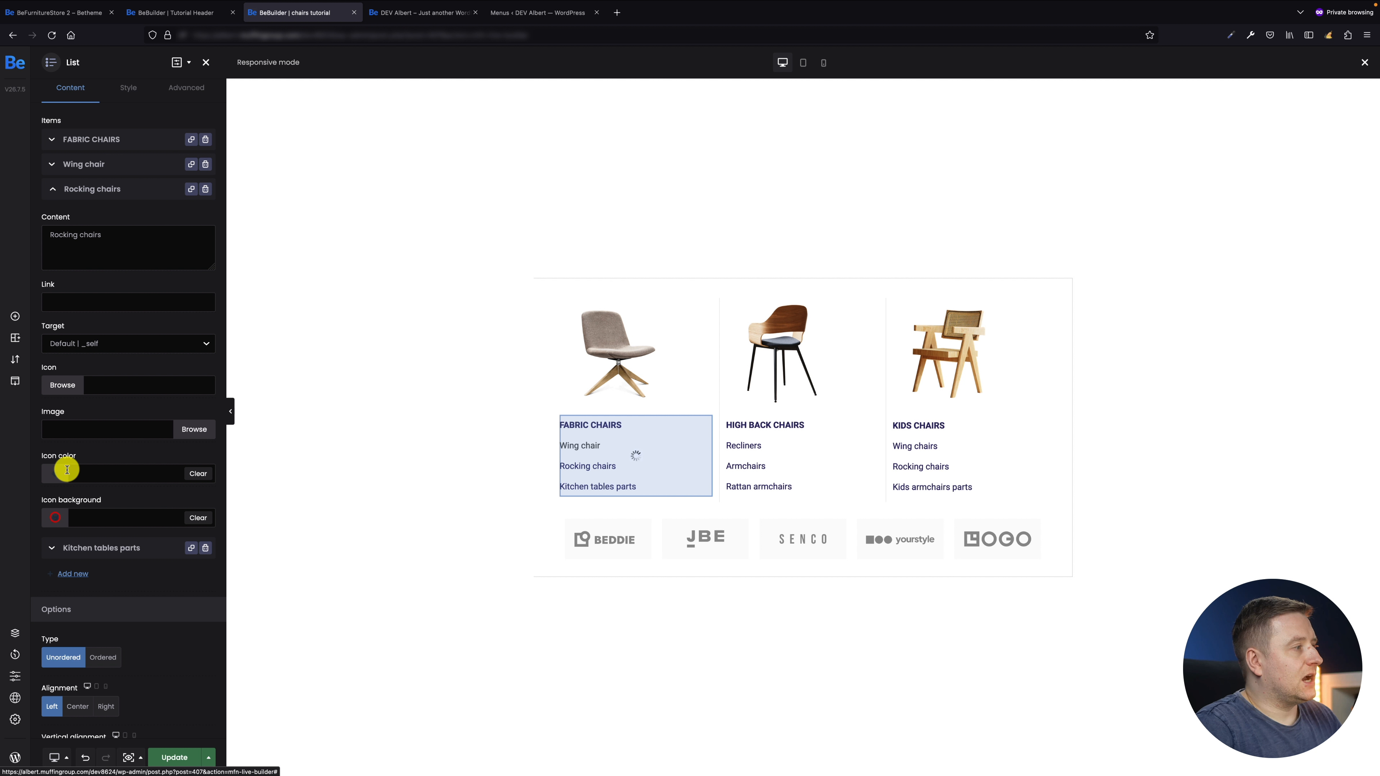
pyautogui.click(72, 300)
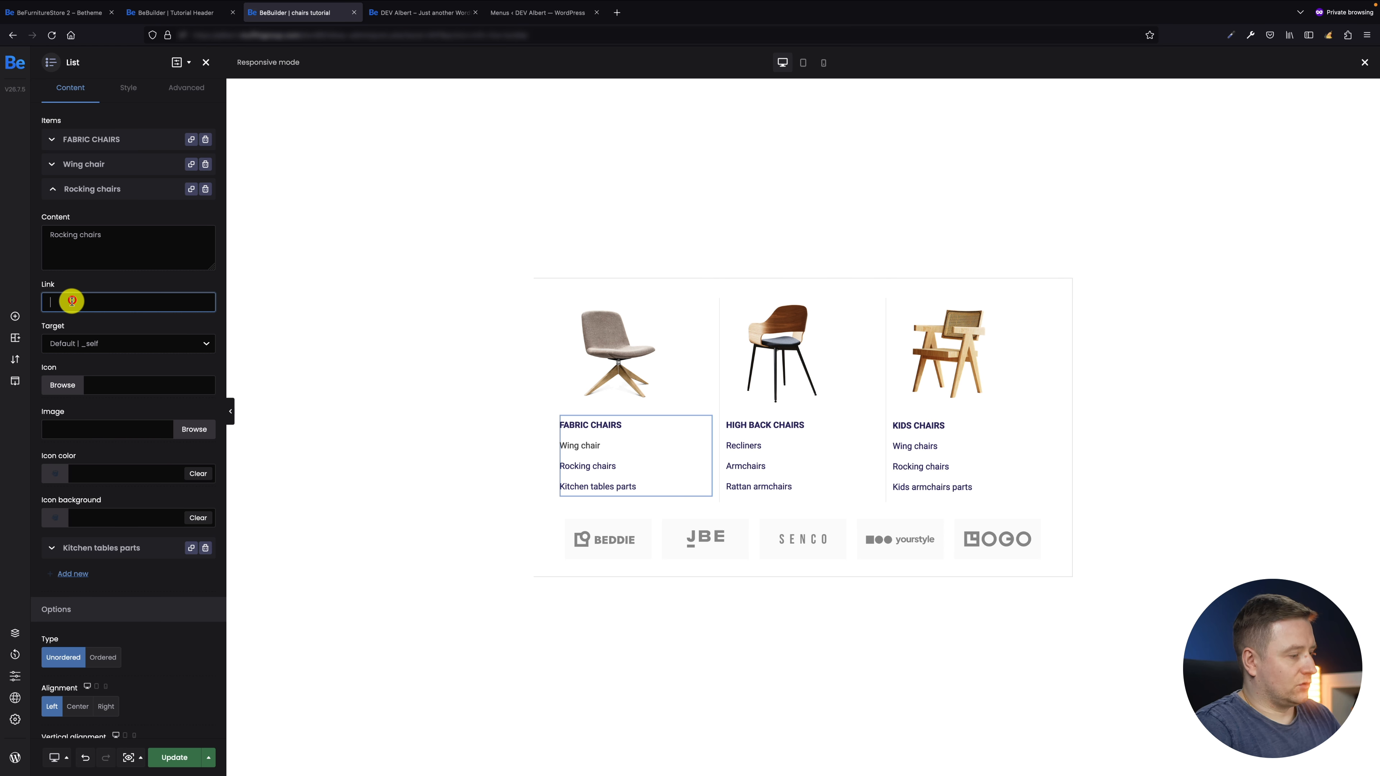
pyautogui.write('#')
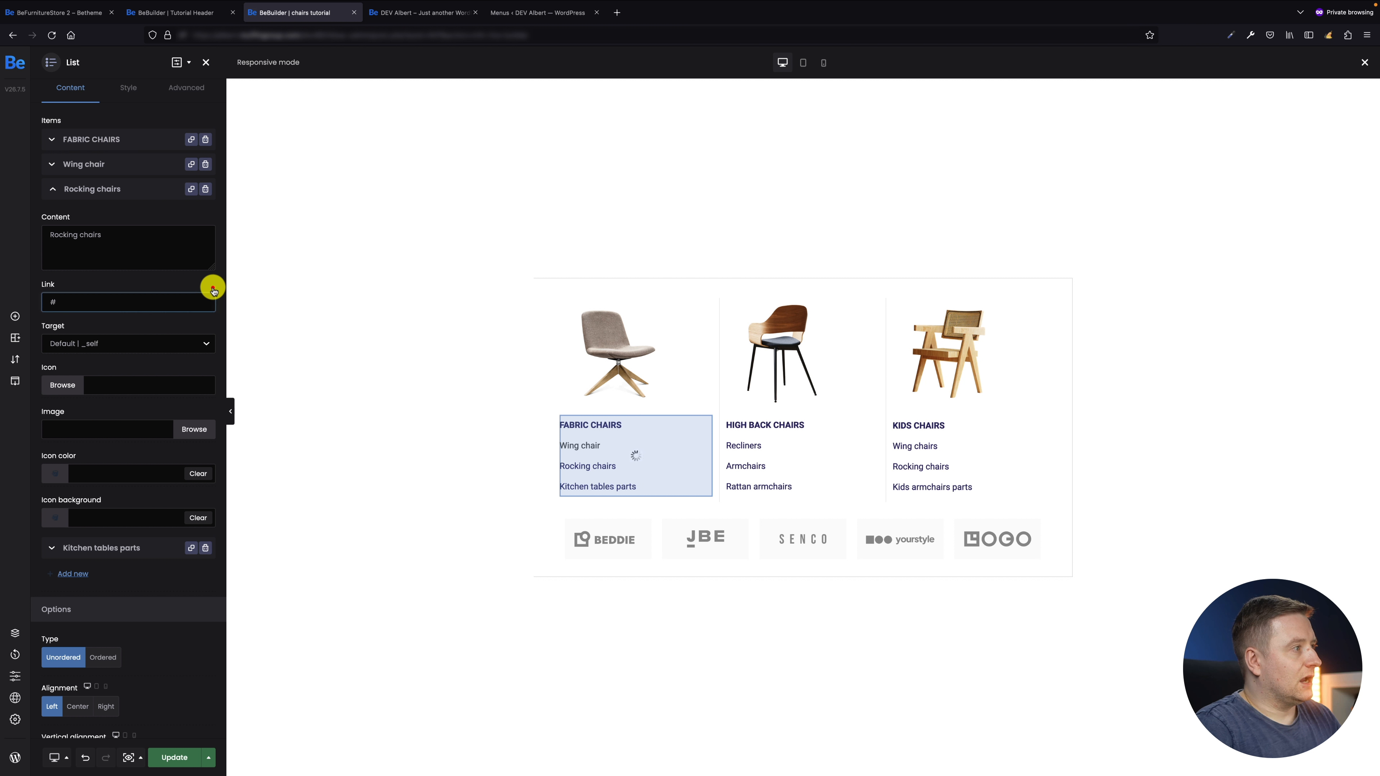
pyautogui.click(55, 548)
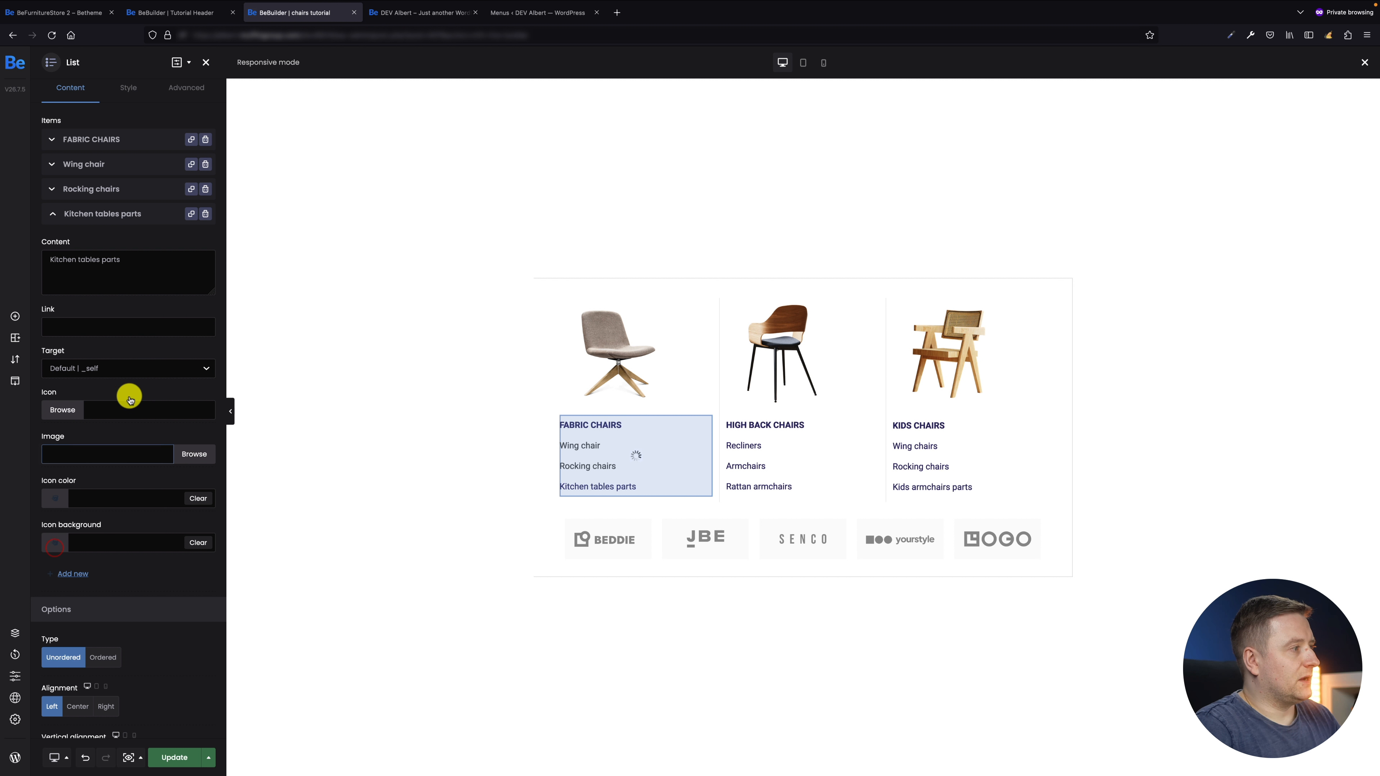
pyautogui.click(76, 329)
pyautogui.write('#')
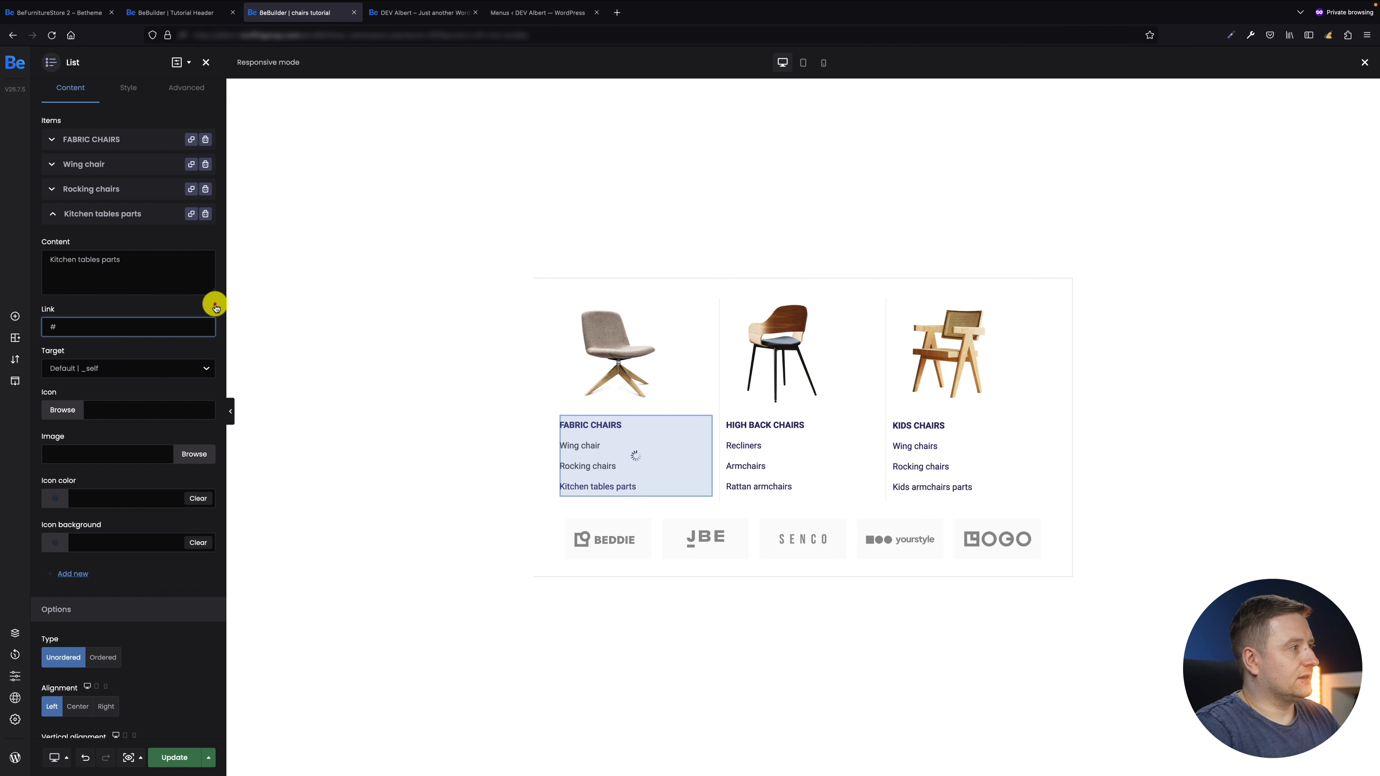
pyautogui.click(216, 304)
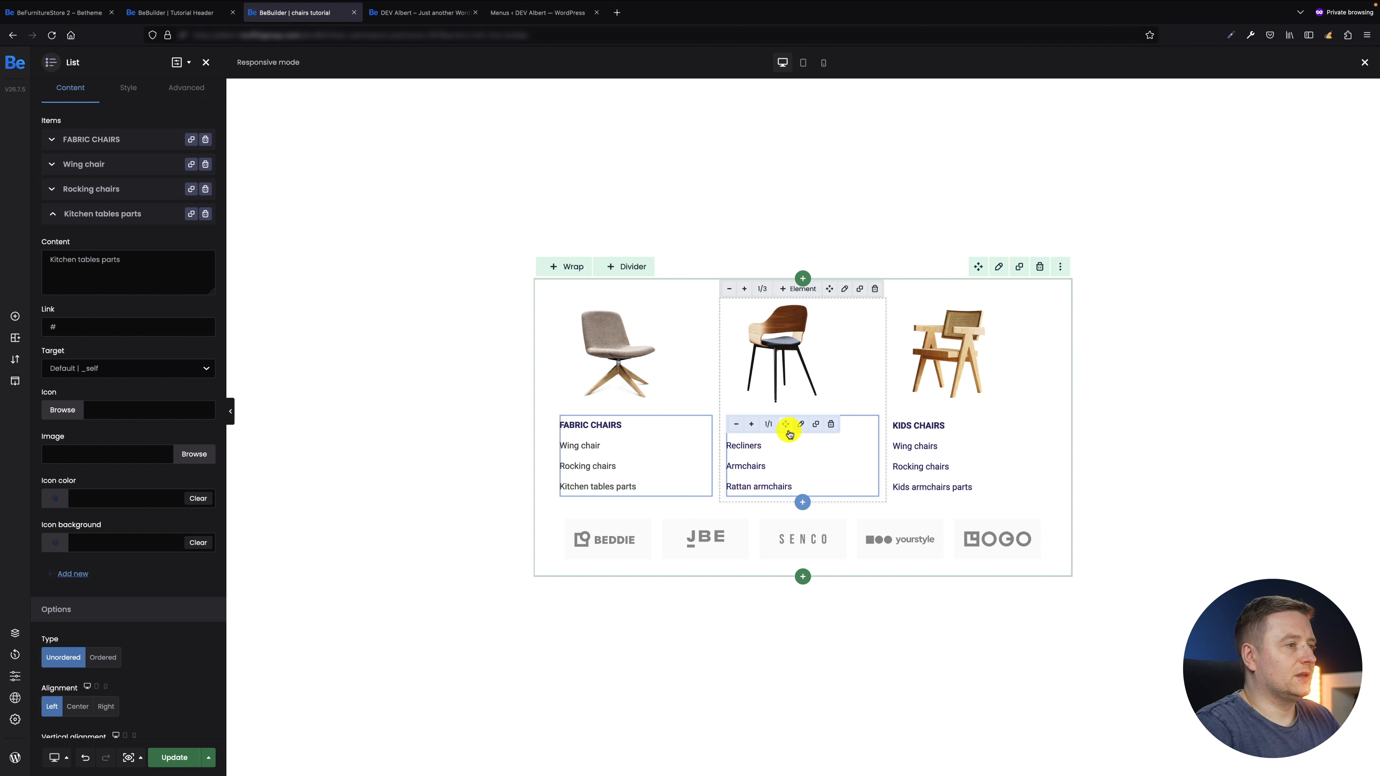
# Set the links of the items below the headings in the High Back Chairs and Kids Chairs lists to #
pyautogui.click(803, 424)
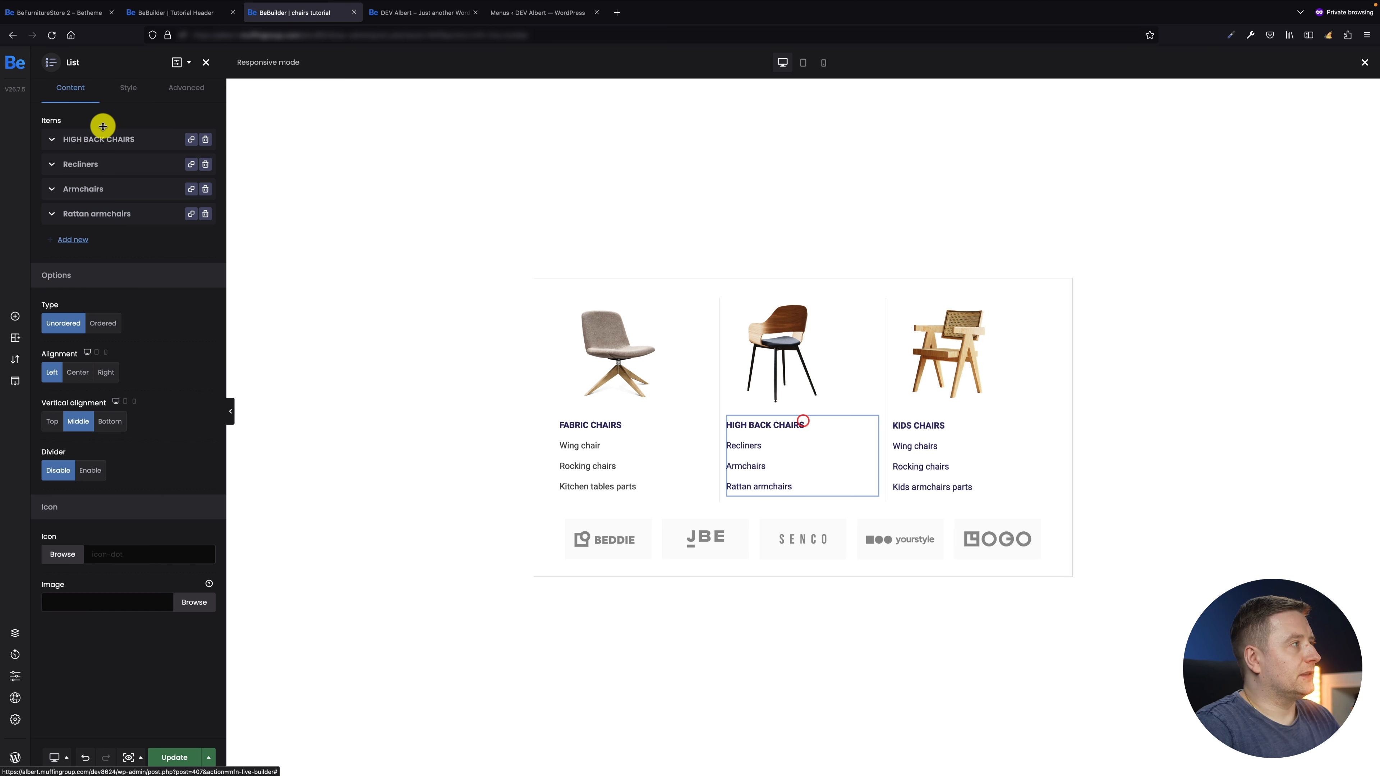
pyautogui.click(49, 164)
pyautogui.click(108, 219)
pyautogui.click(107, 277)
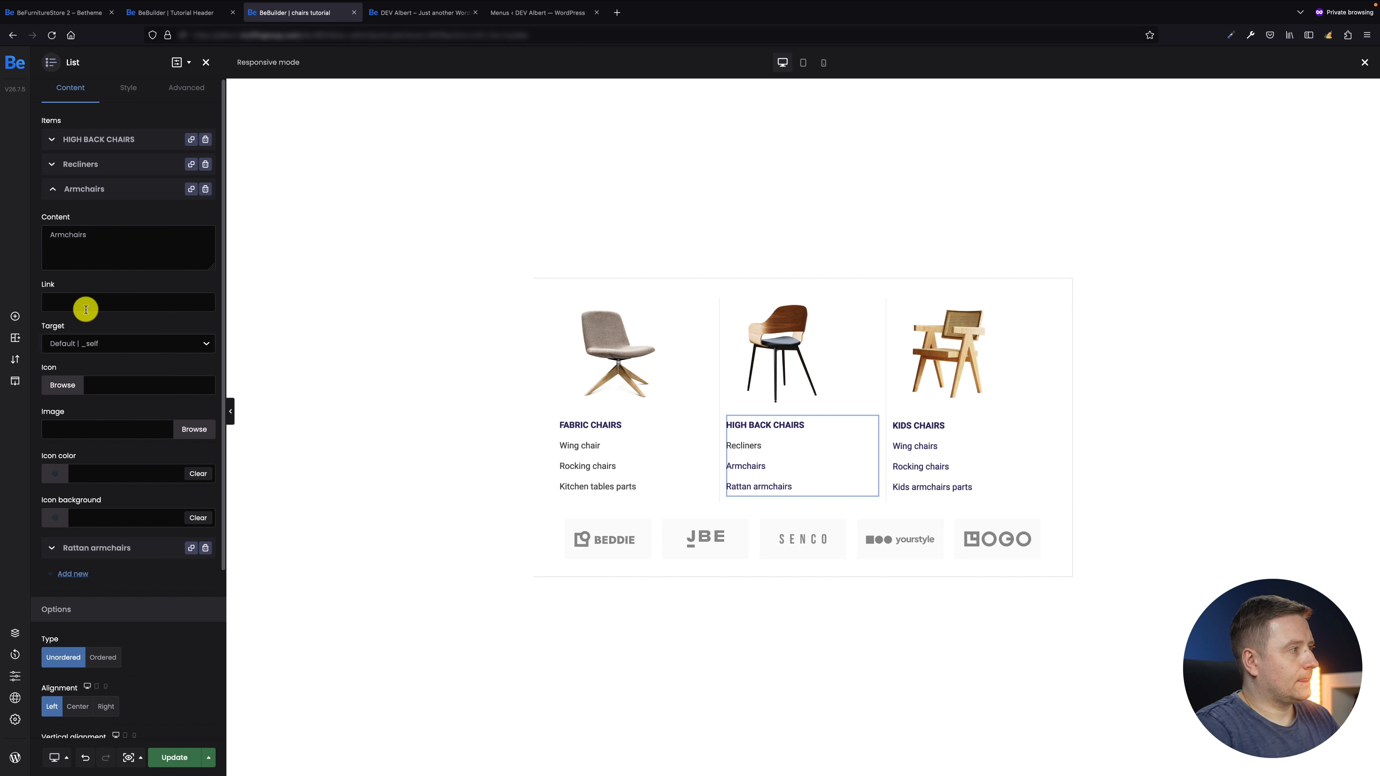
pyautogui.click(76, 326)
pyautogui.write('#')
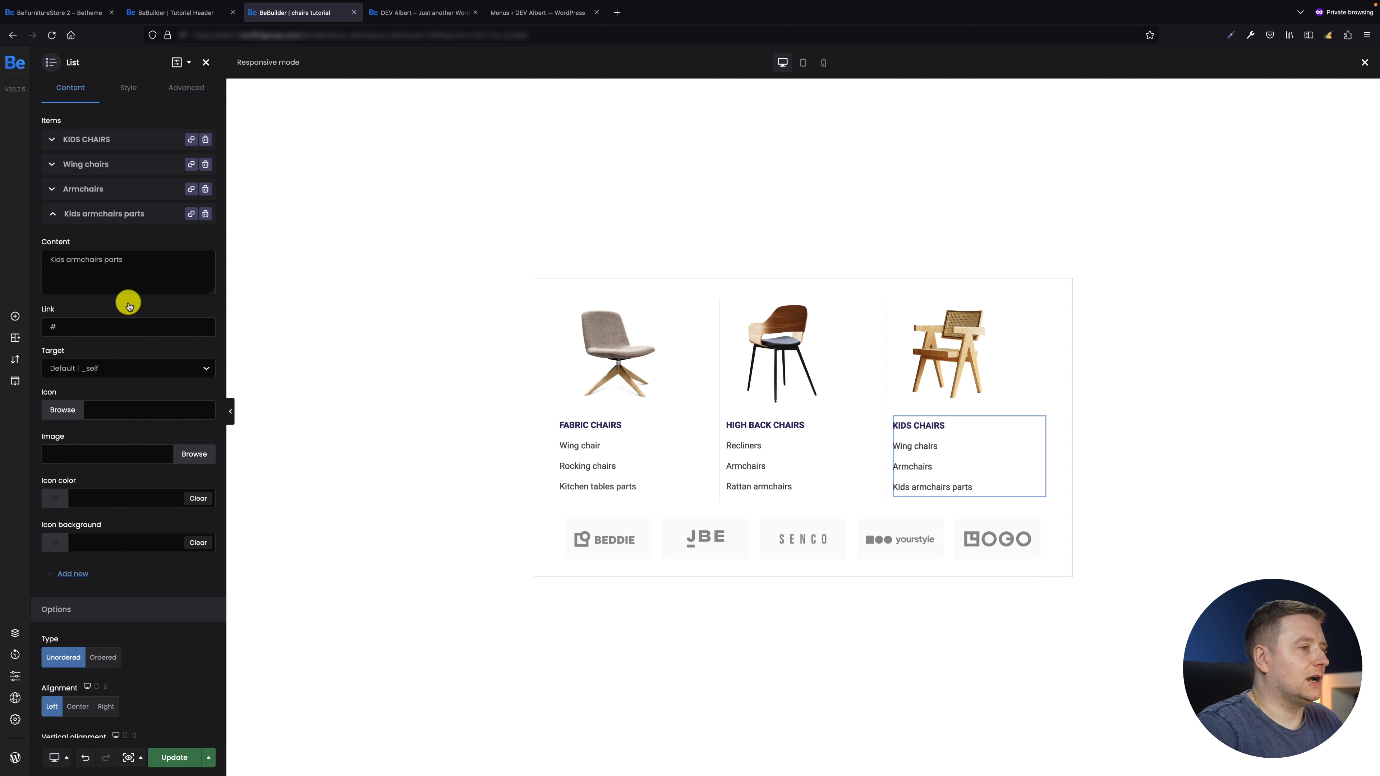
pyautogui.click(151, 319)
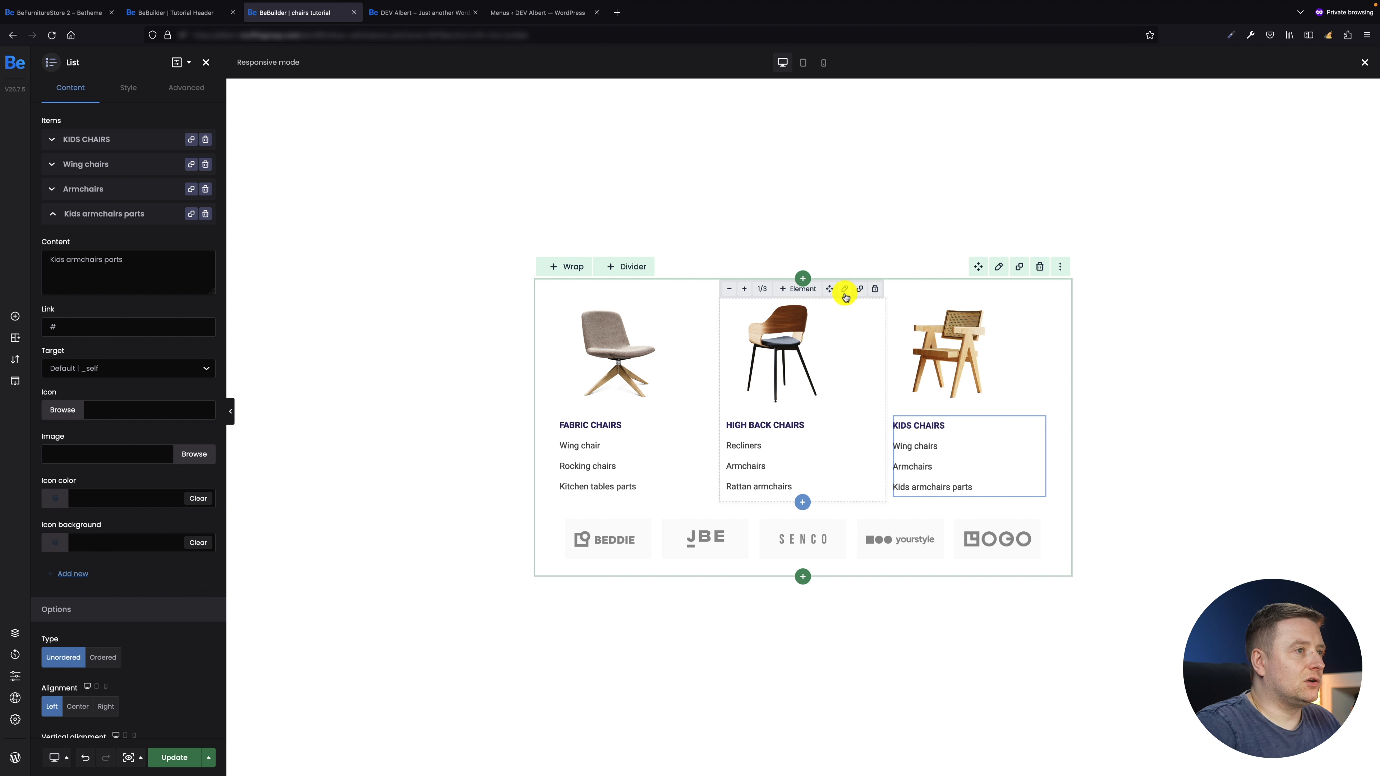
# Set the left padding of the High Back Chairs wrap to 10%
pyautogui.click(843, 289)
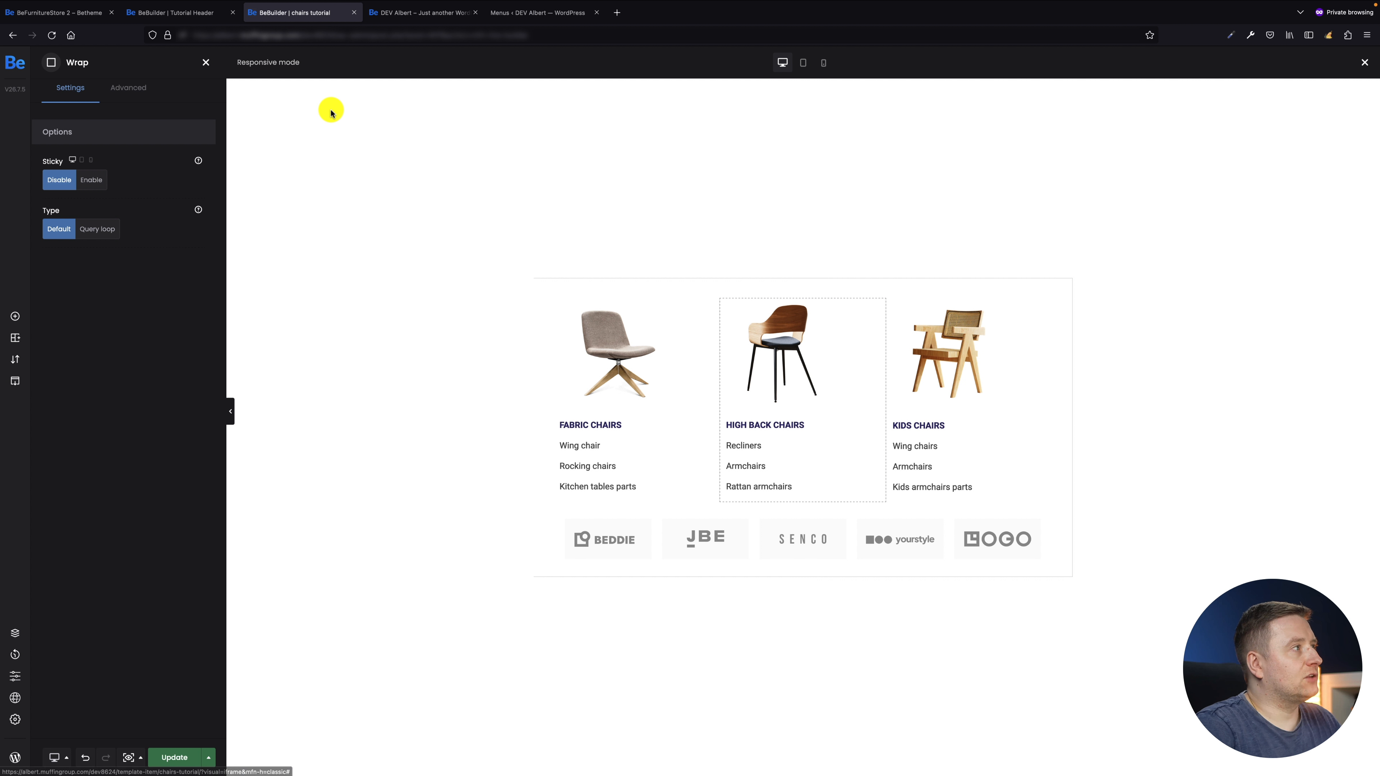
pyautogui.click(138, 88)
pyautogui.click(153, 163)
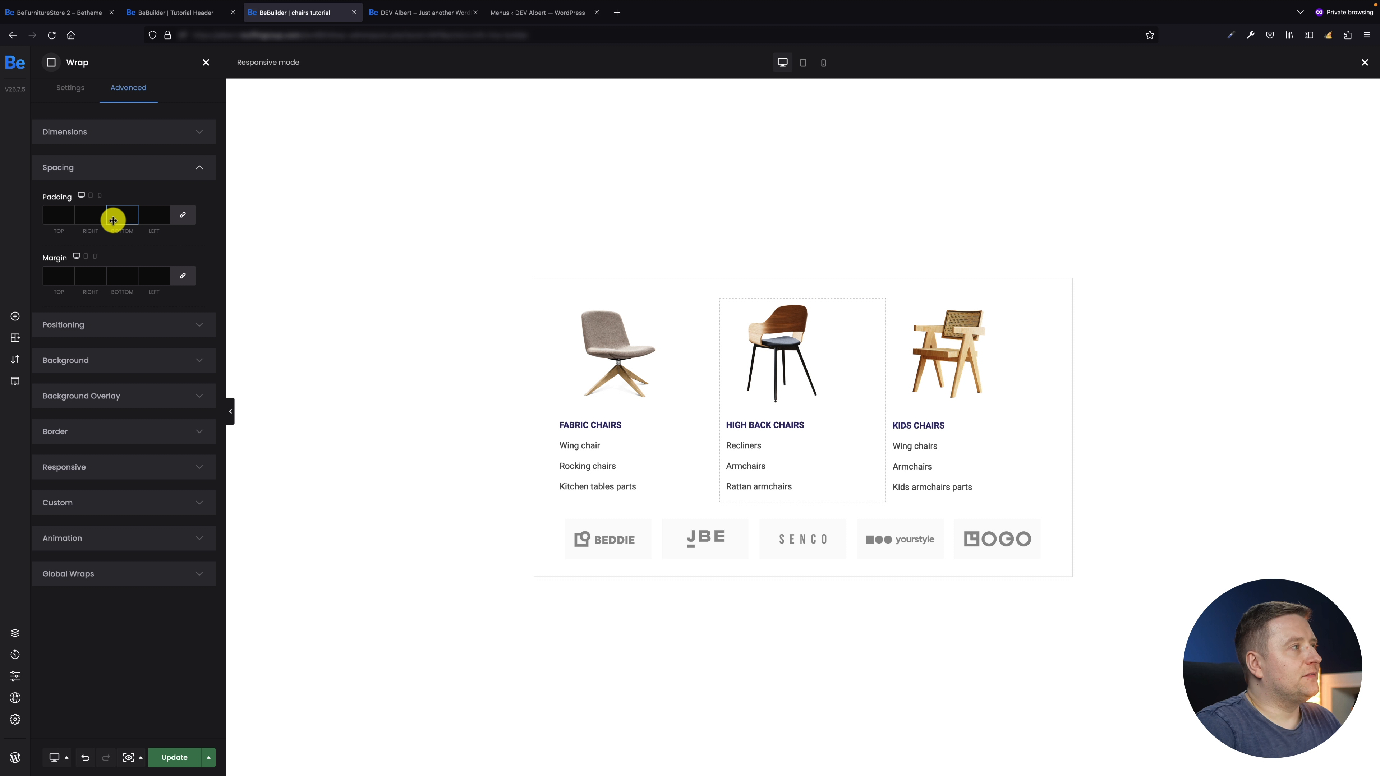
pyautogui.click(153, 219)
pyautogui.write('19')
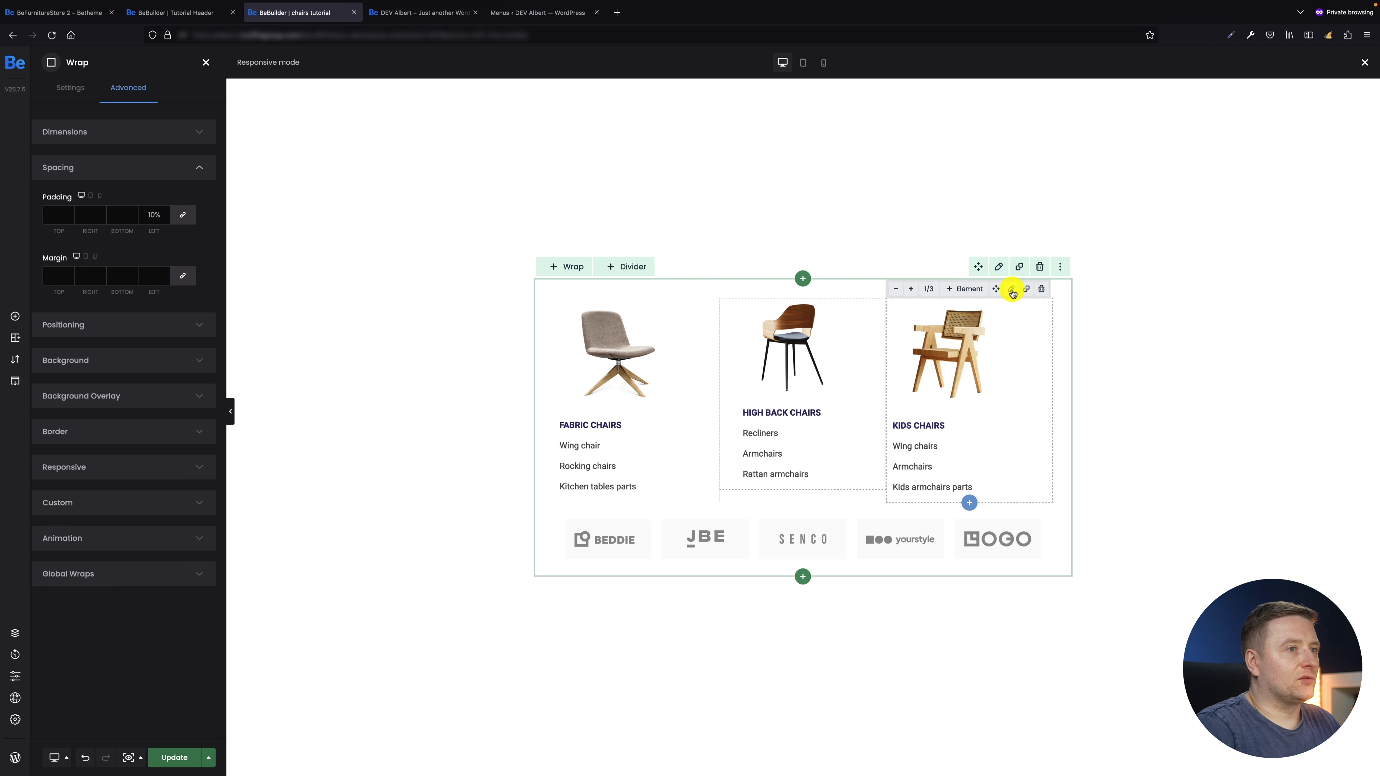
# Set the left padding of the Kids Chairs wrap to 10%
pyautogui.click(1010, 288)
pyautogui.click(135, 87)
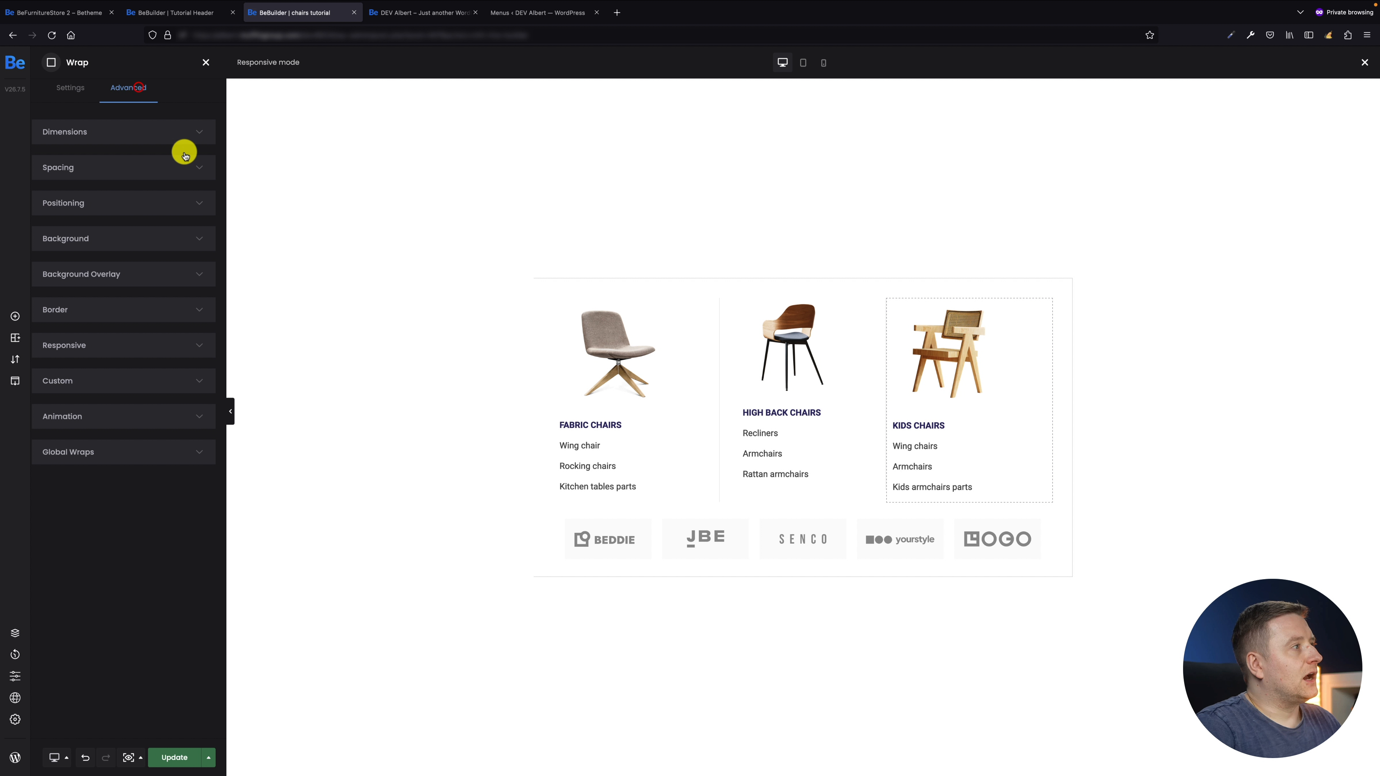
pyautogui.click(191, 167)
pyautogui.click(154, 217)
pyautogui.write('10')
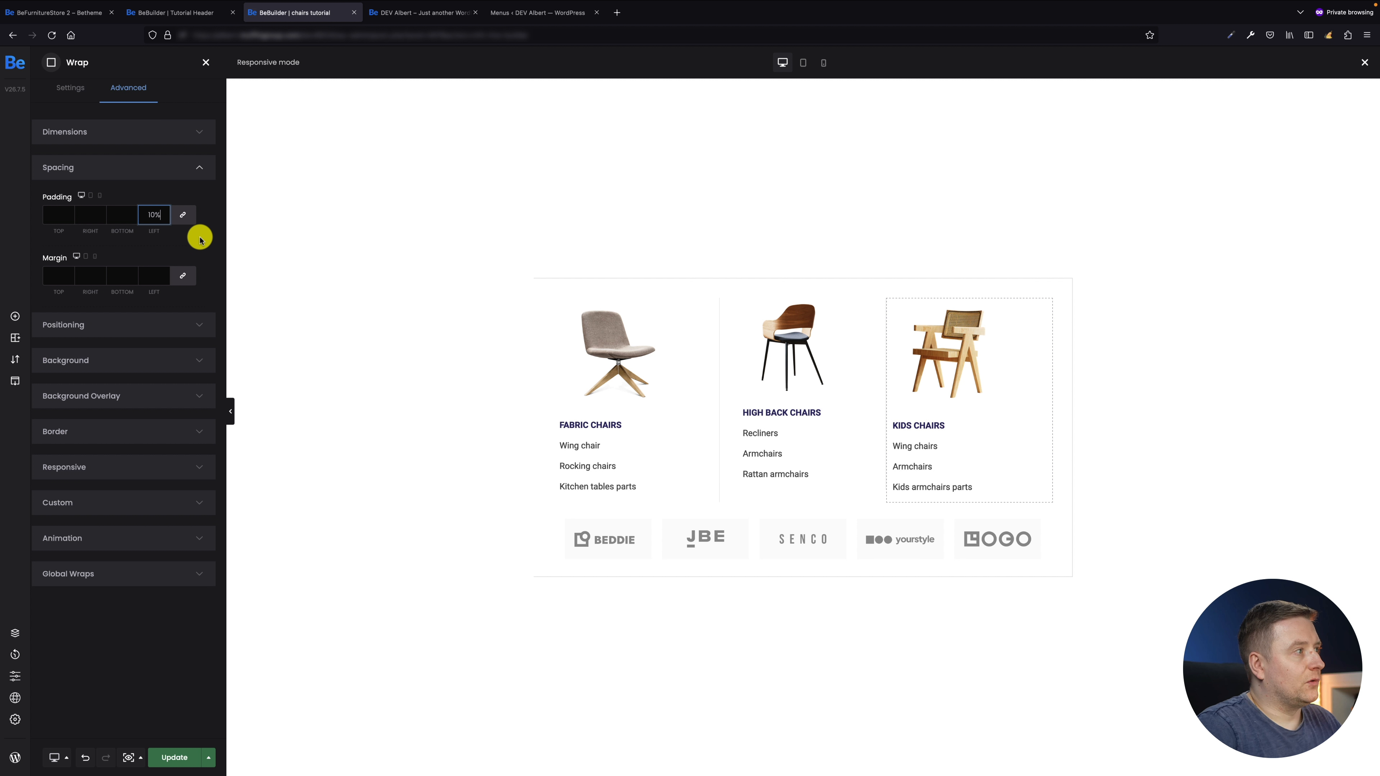
pyautogui.click(206, 235)
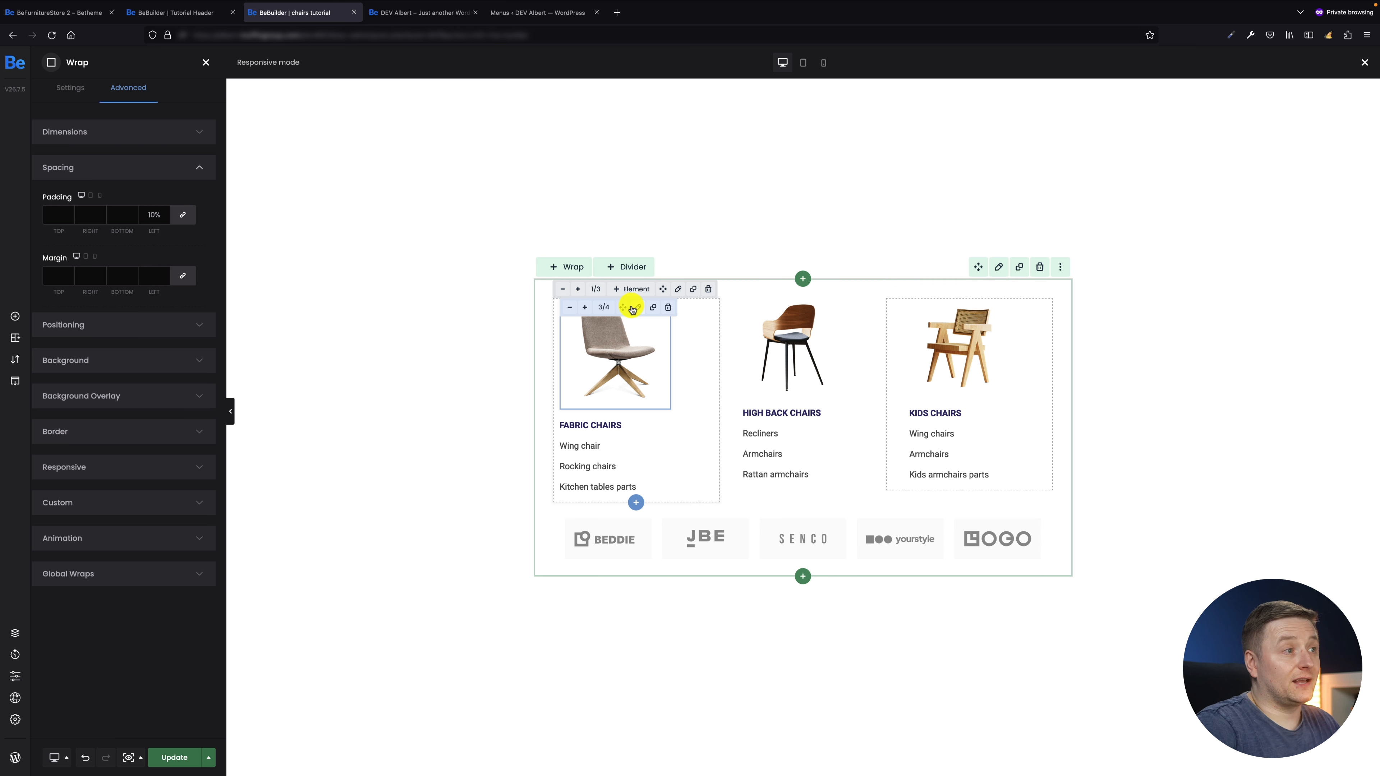
# Set the right padding of the Fabric Chairs wrap to 10%
pyautogui.click(676, 290)
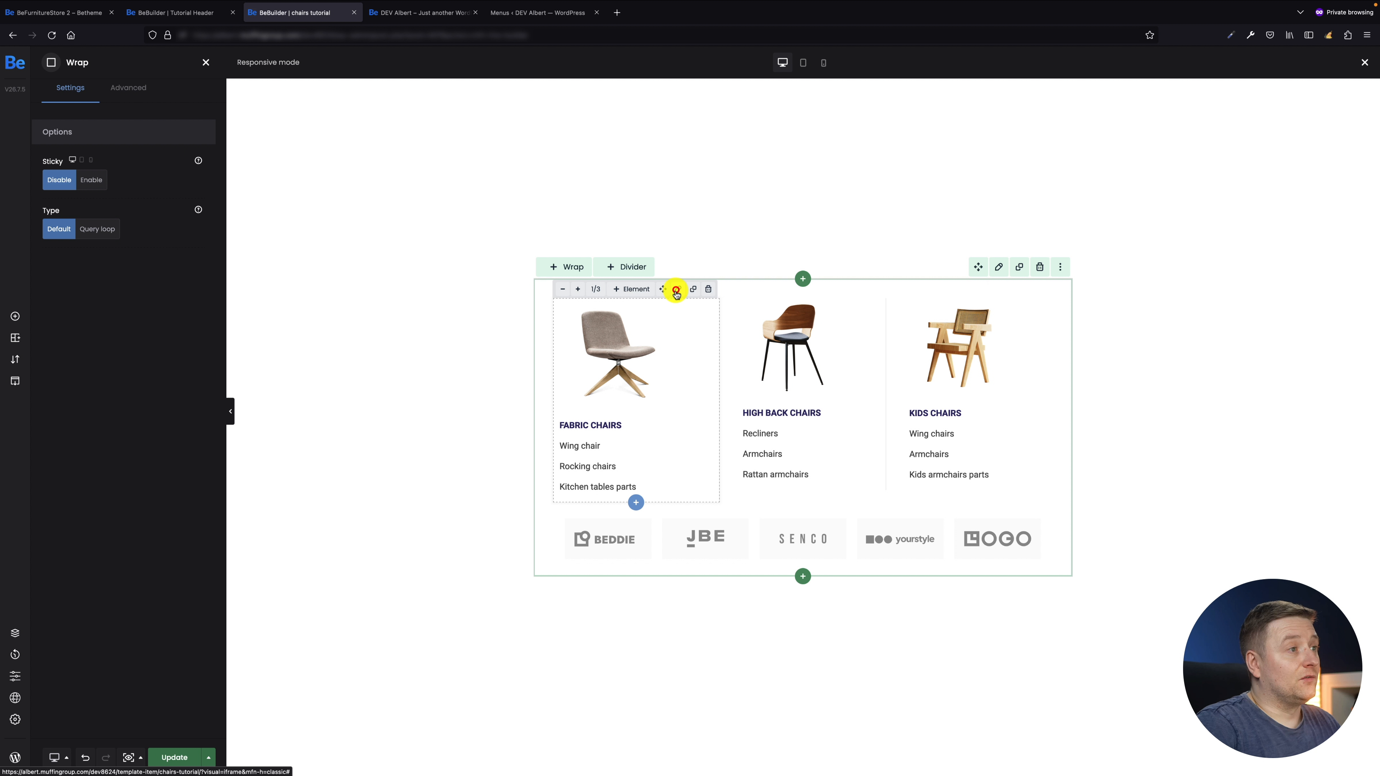
pyautogui.click(131, 89)
pyautogui.click(110, 165)
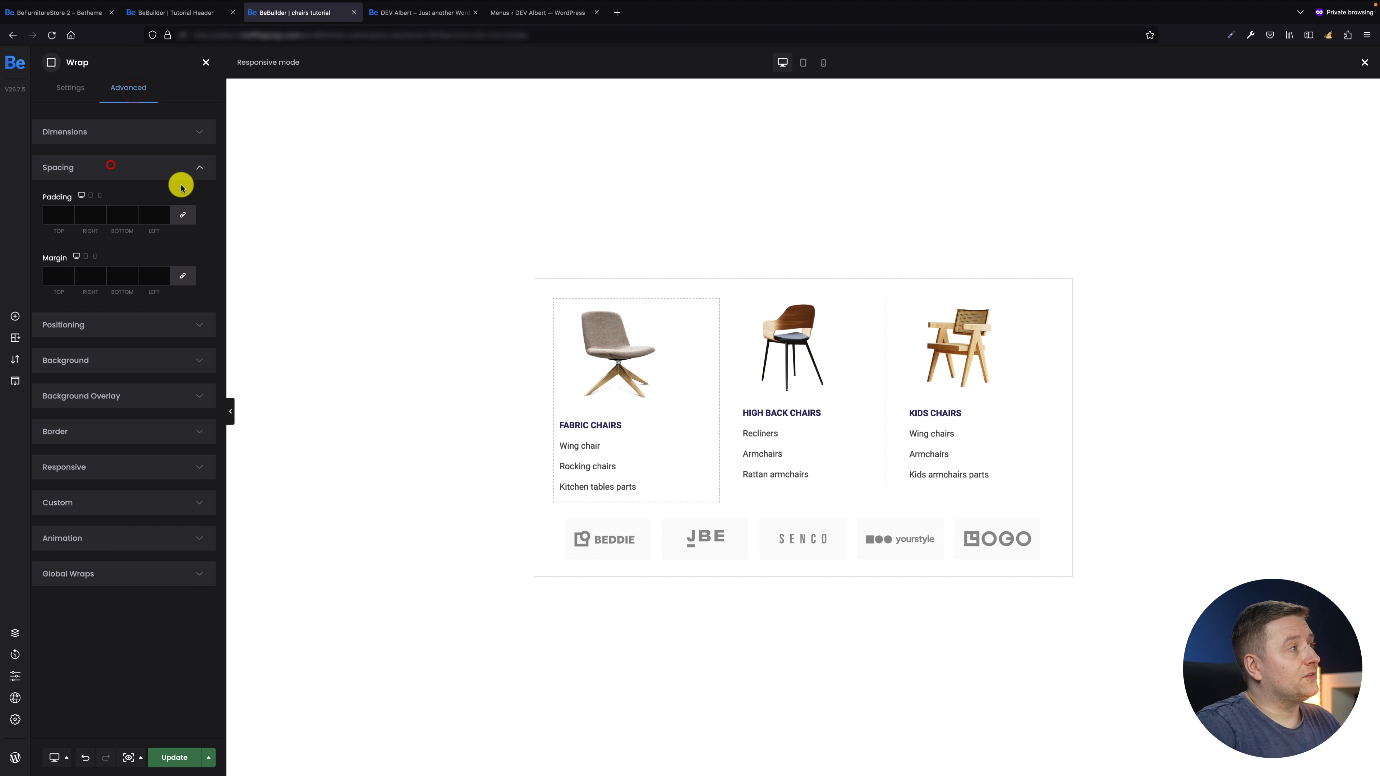
pyautogui.click(88, 214)
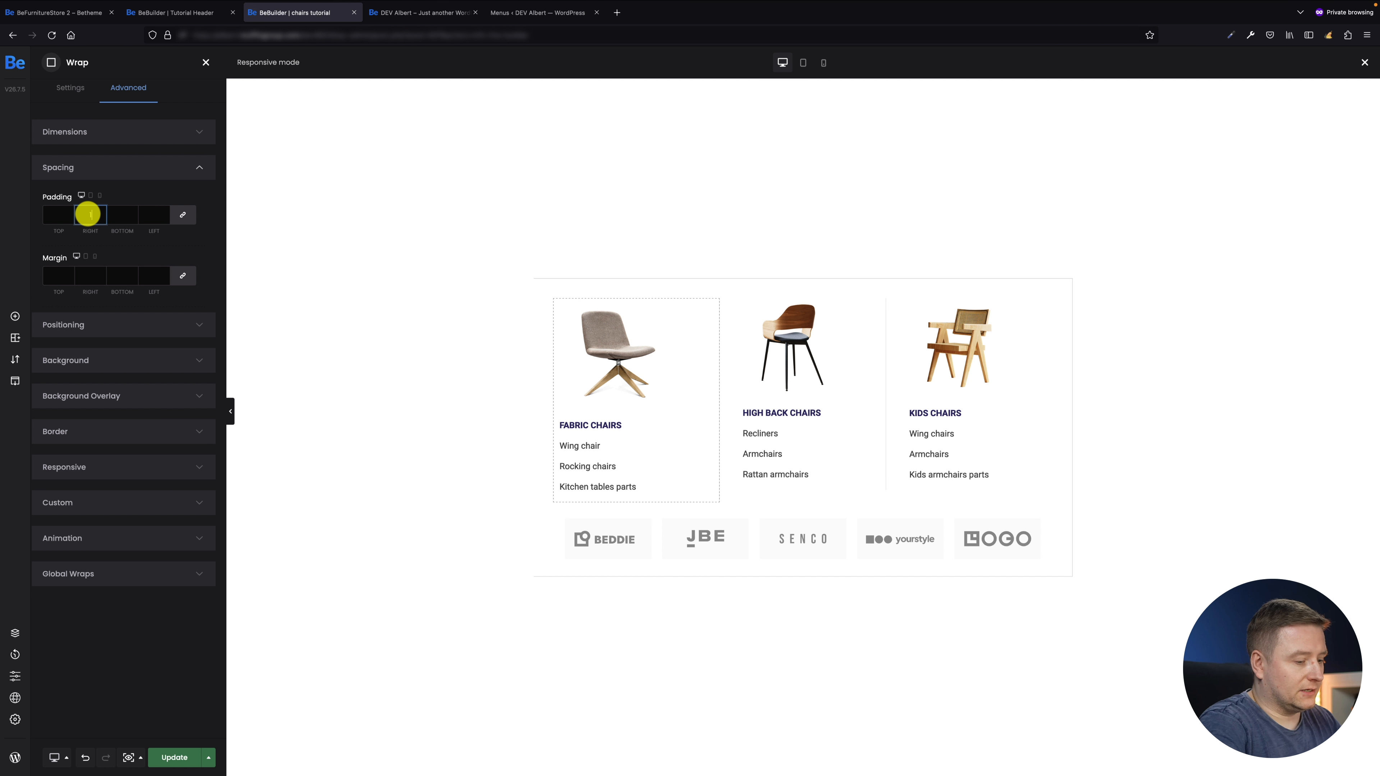
pyautogui.click(188, 242)
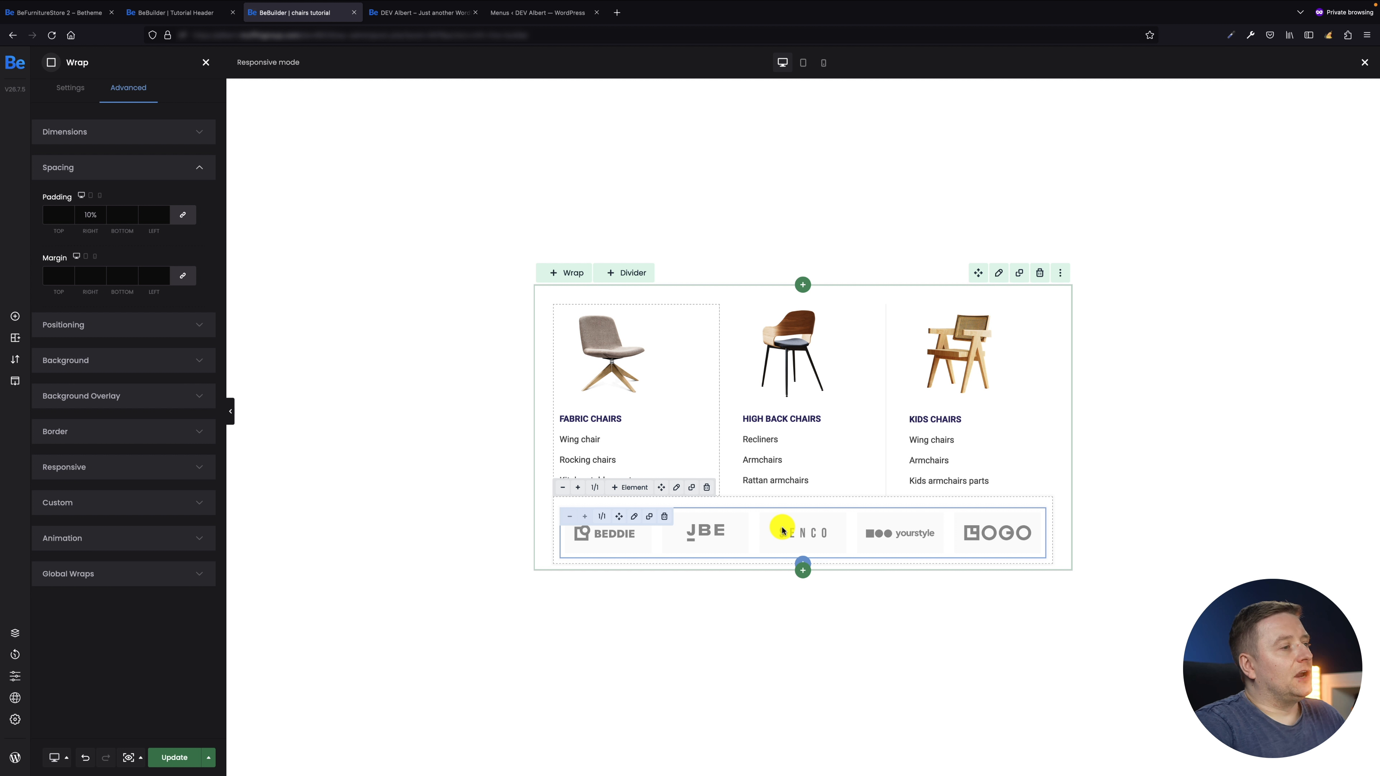
# Set the normal container background of the Clients logo row below the chair columns to #FFFFFF
pyautogui.click(634, 516)
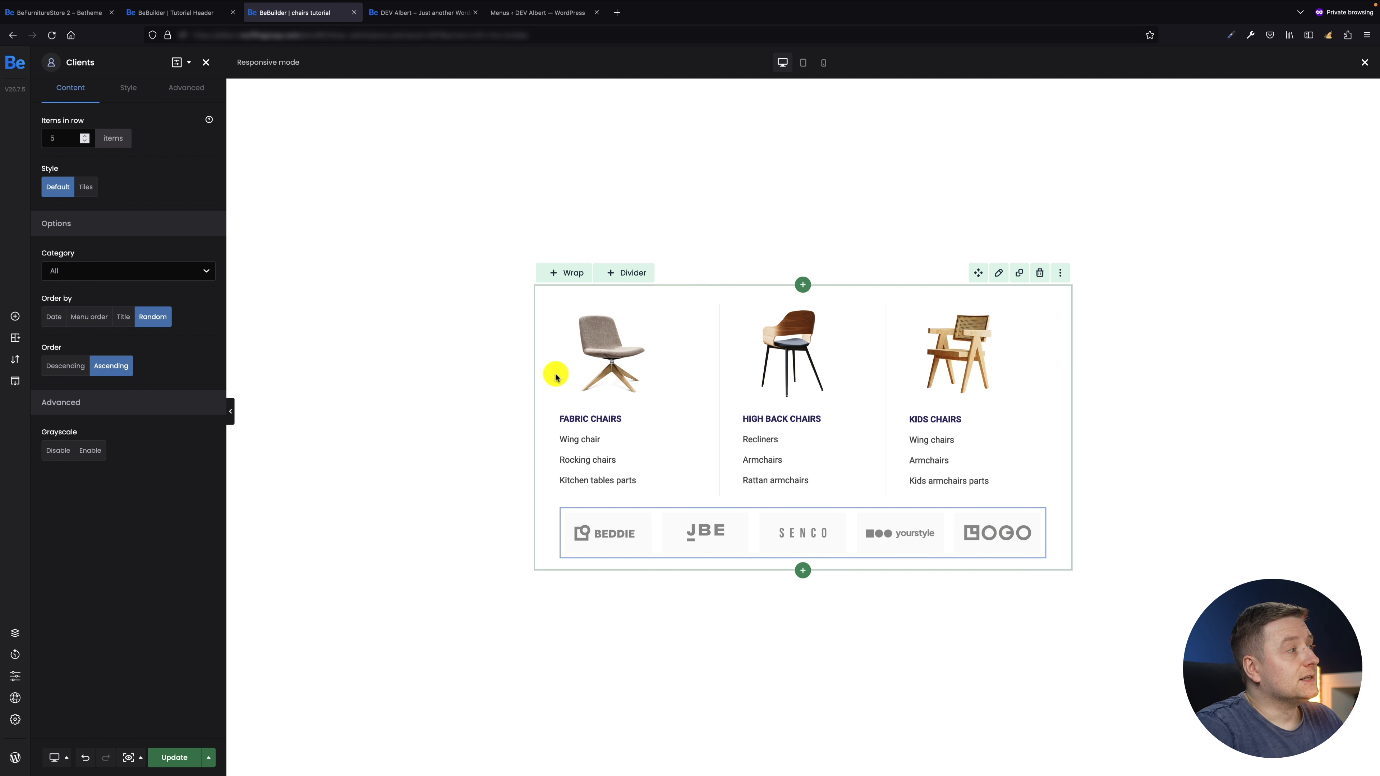
pyautogui.click(133, 92)
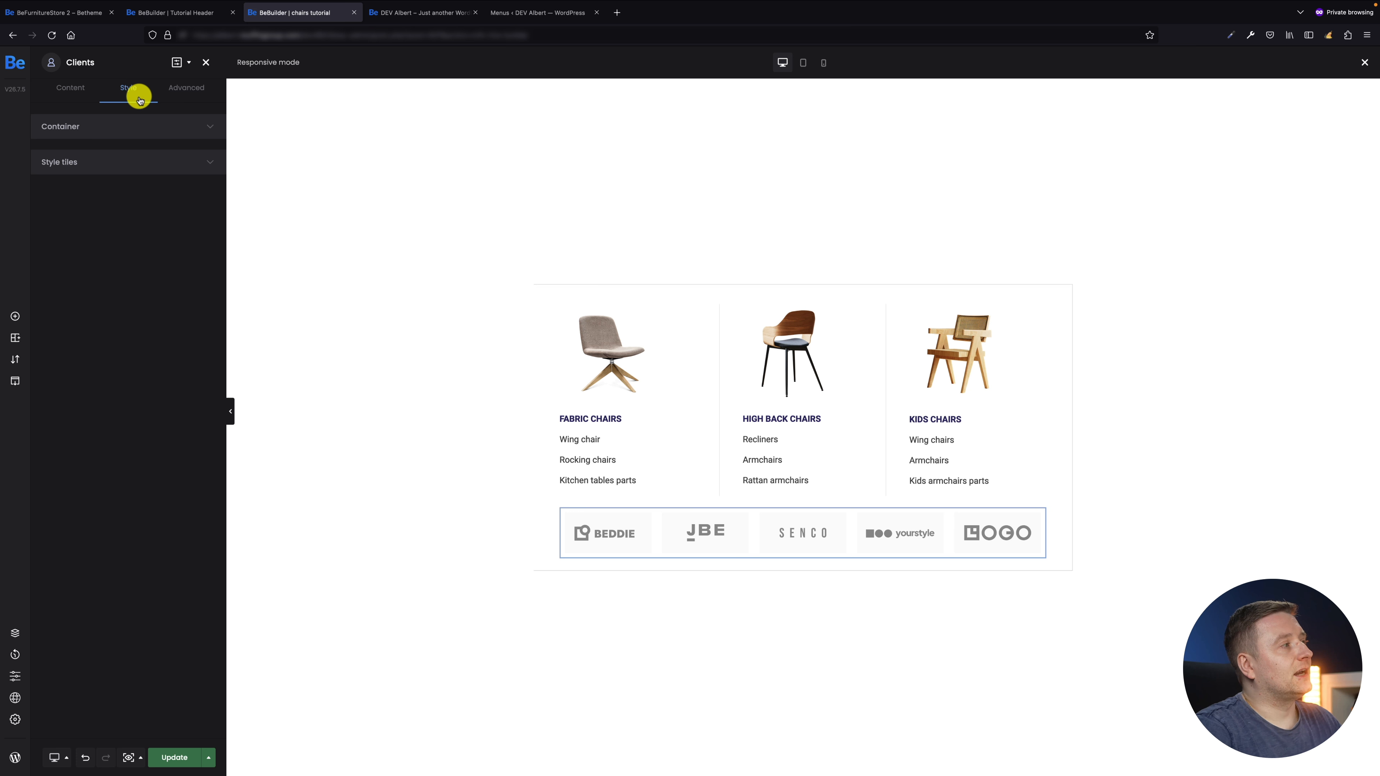
pyautogui.click(203, 128)
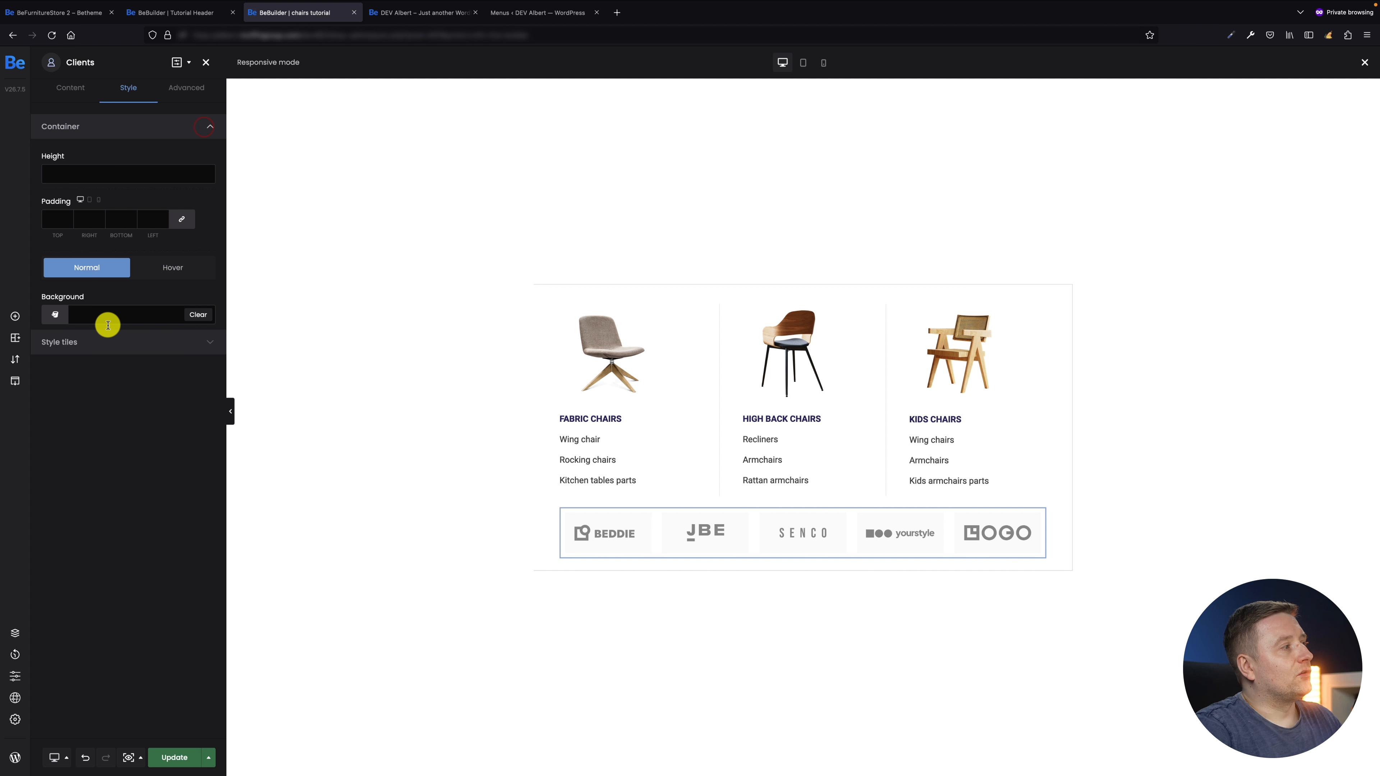
pyautogui.click(51, 316)
pyautogui.moveTo(91, 371); pyautogui.dragTo(67, 317)
pyautogui.click(53, 421)
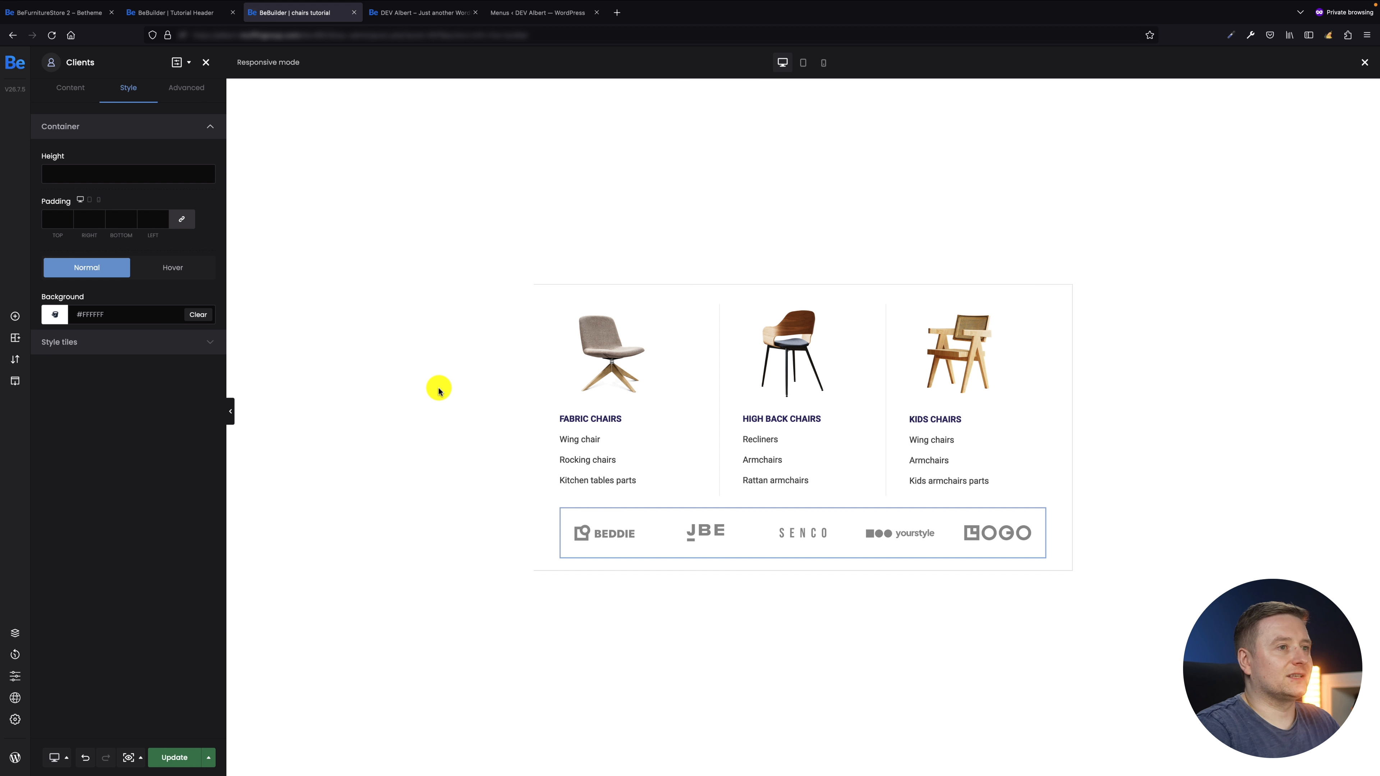
# Update the chairs tutorial mega menu and view it under Chairs in the store homepage's Browse categories menu
pyautogui.click(172, 760)
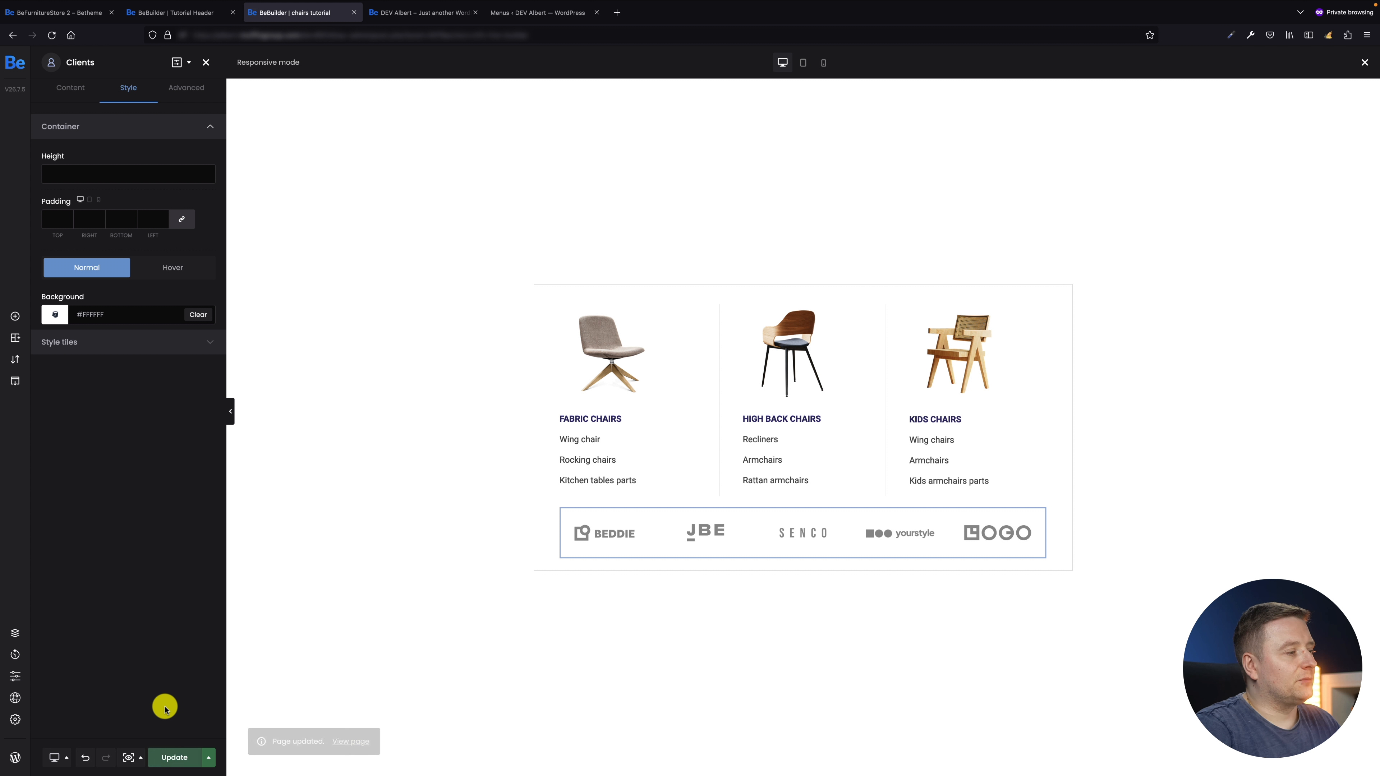
pyautogui.click(407, 13)
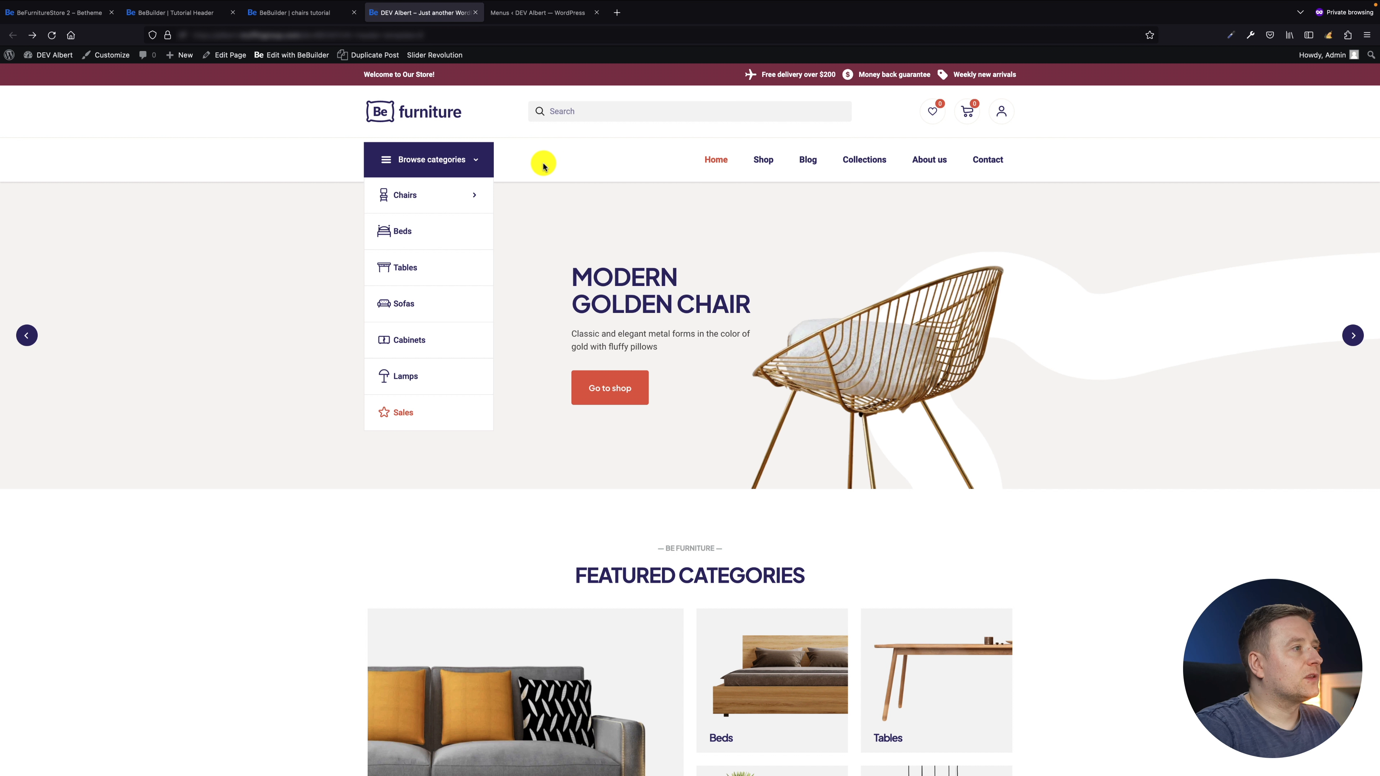
pyautogui.moveTo(473, 196)
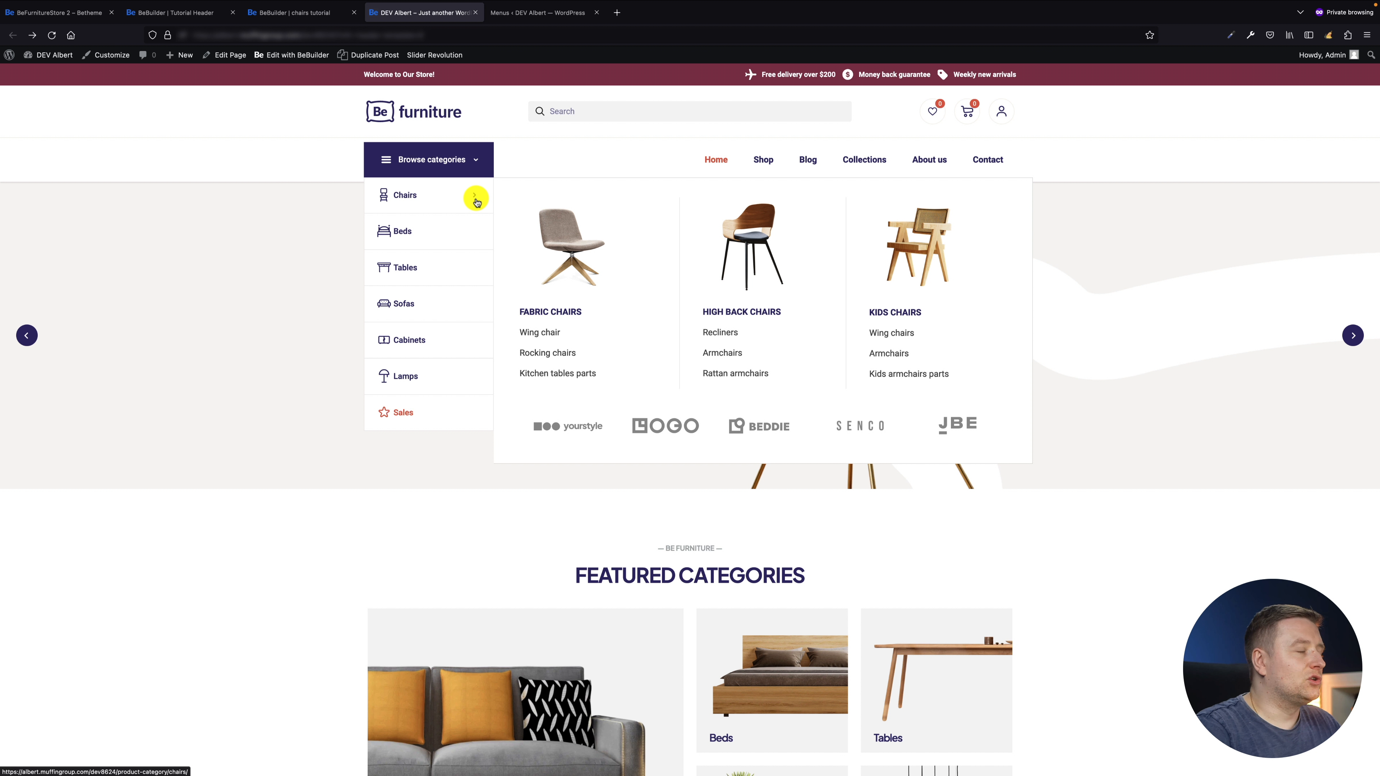